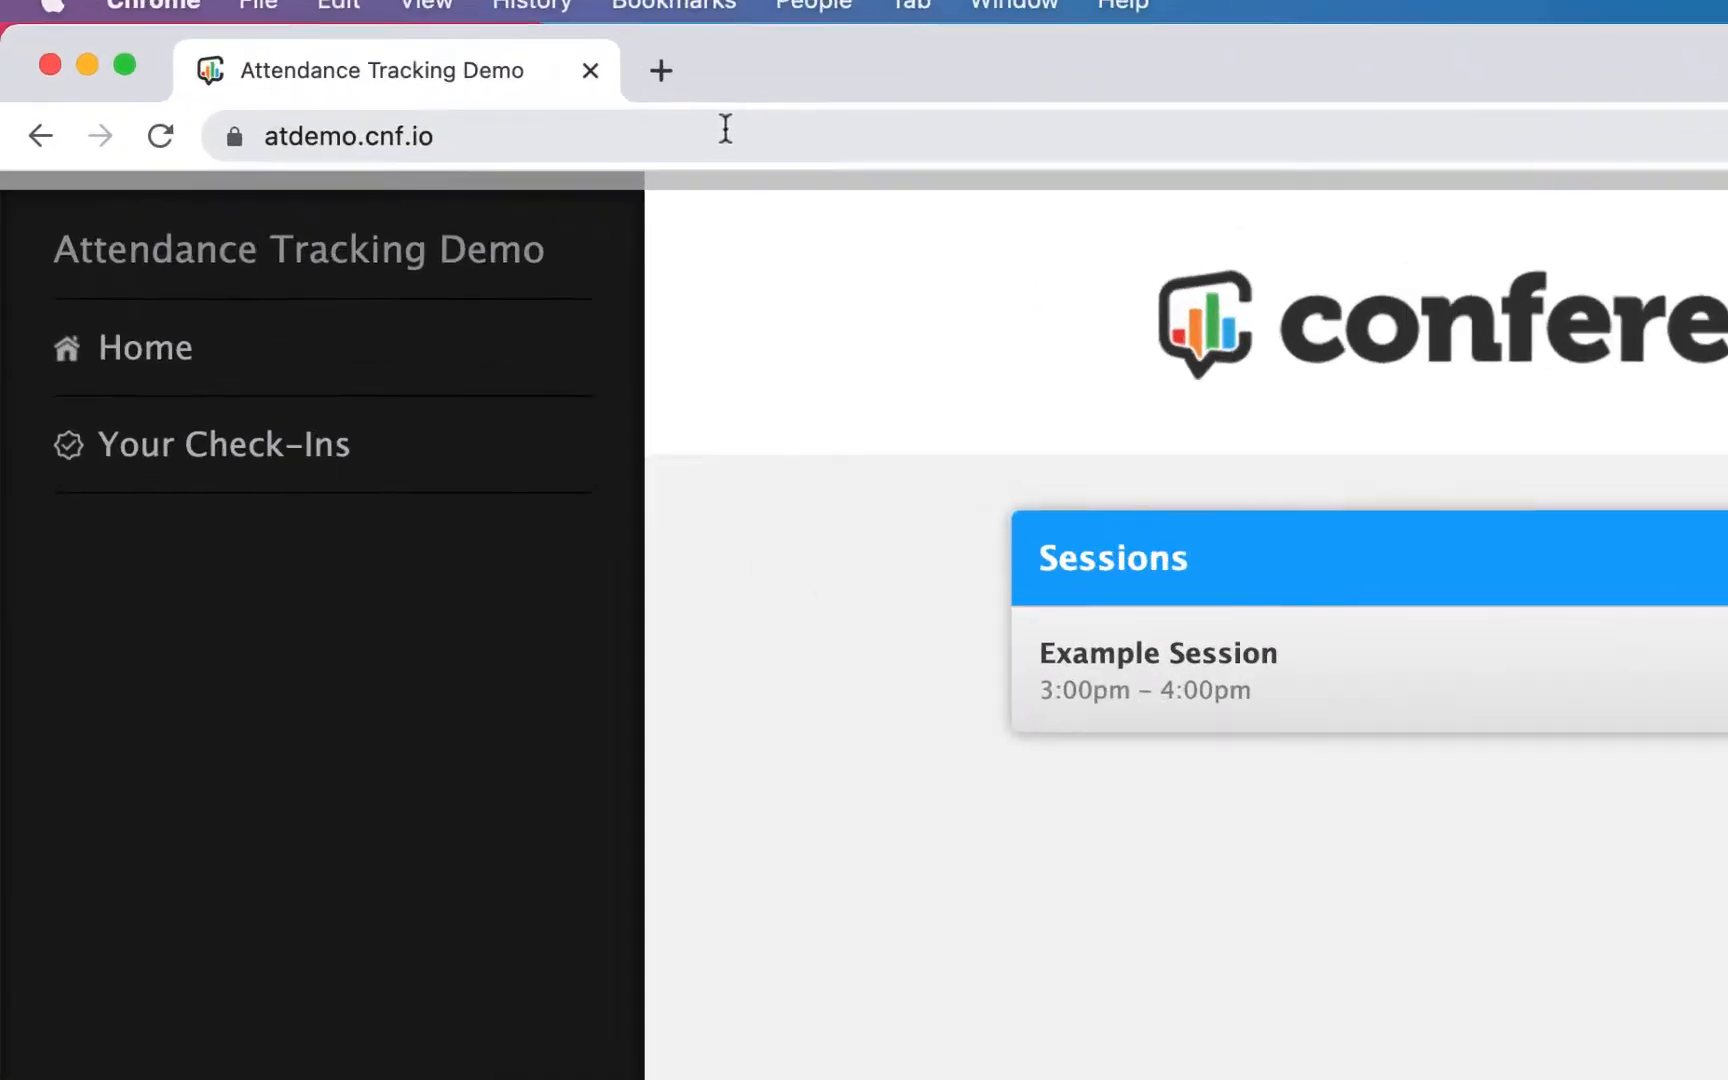
- Go to the /admin page of atdemo.cnf.io, submit the prefilled administrator password, and open the app administration area
left_click(452, 100)
left_click(450, 100)
type("/admin")
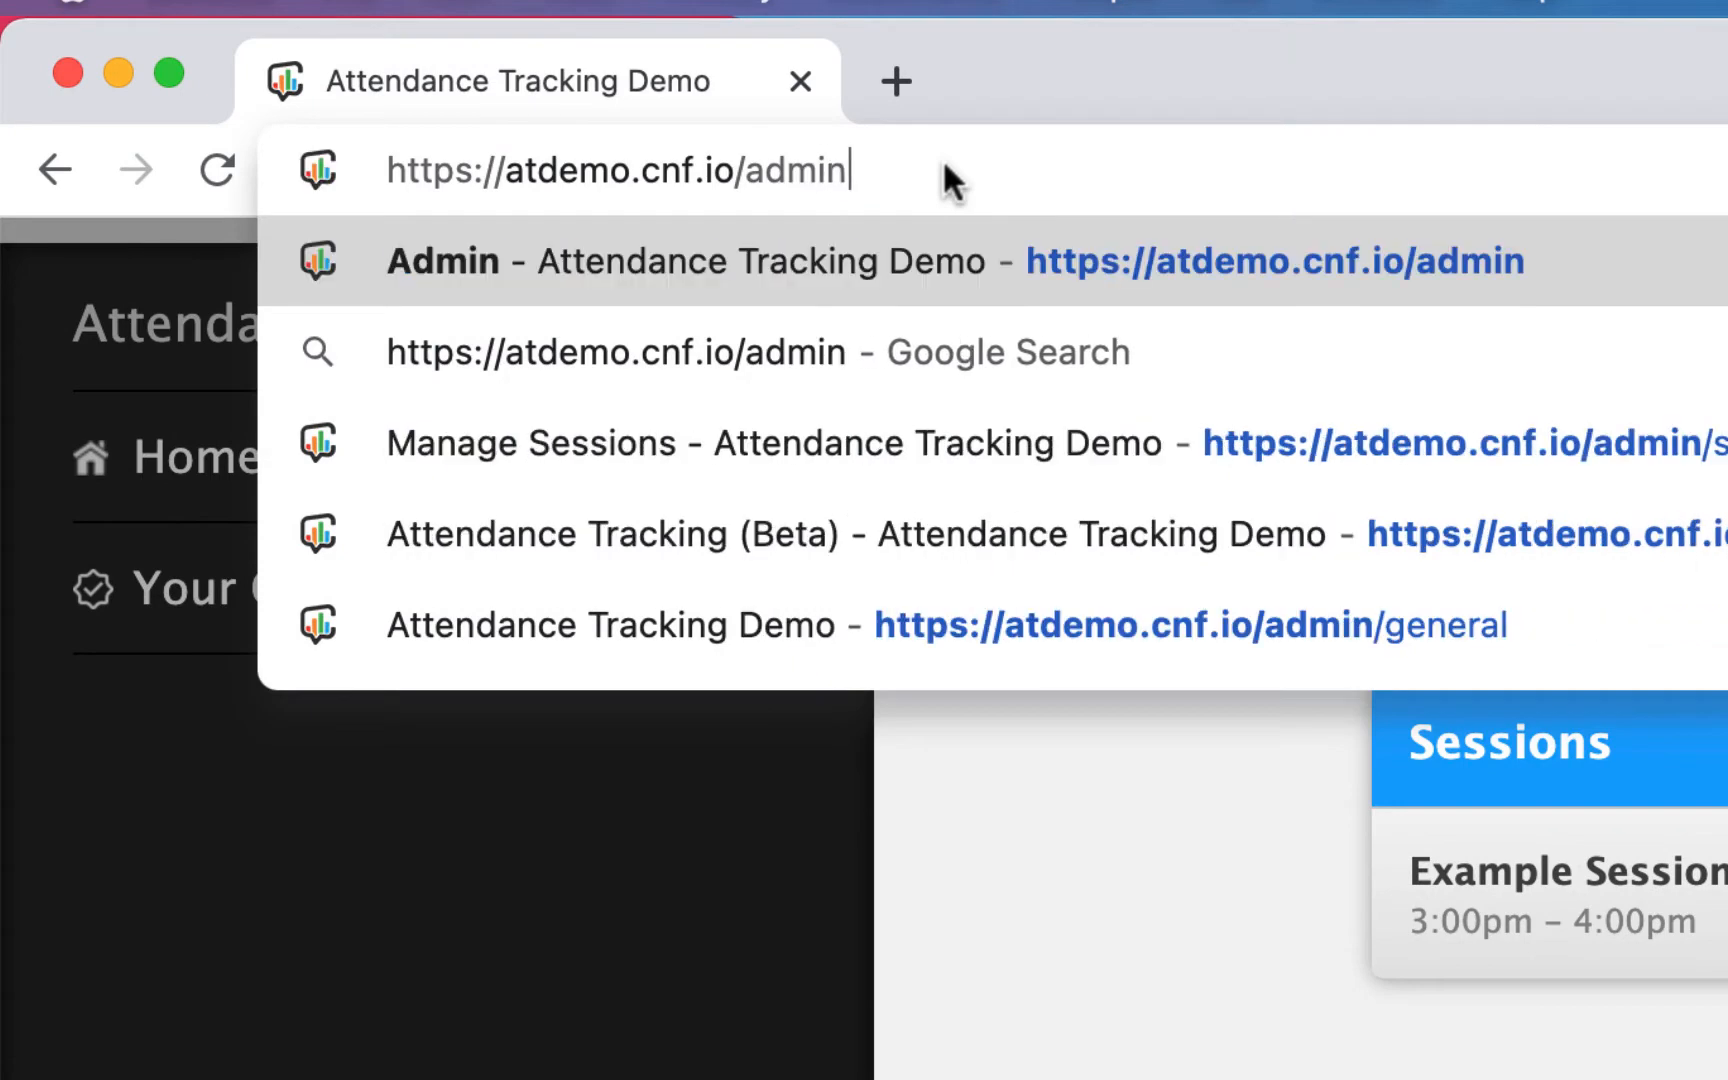
key("Return")
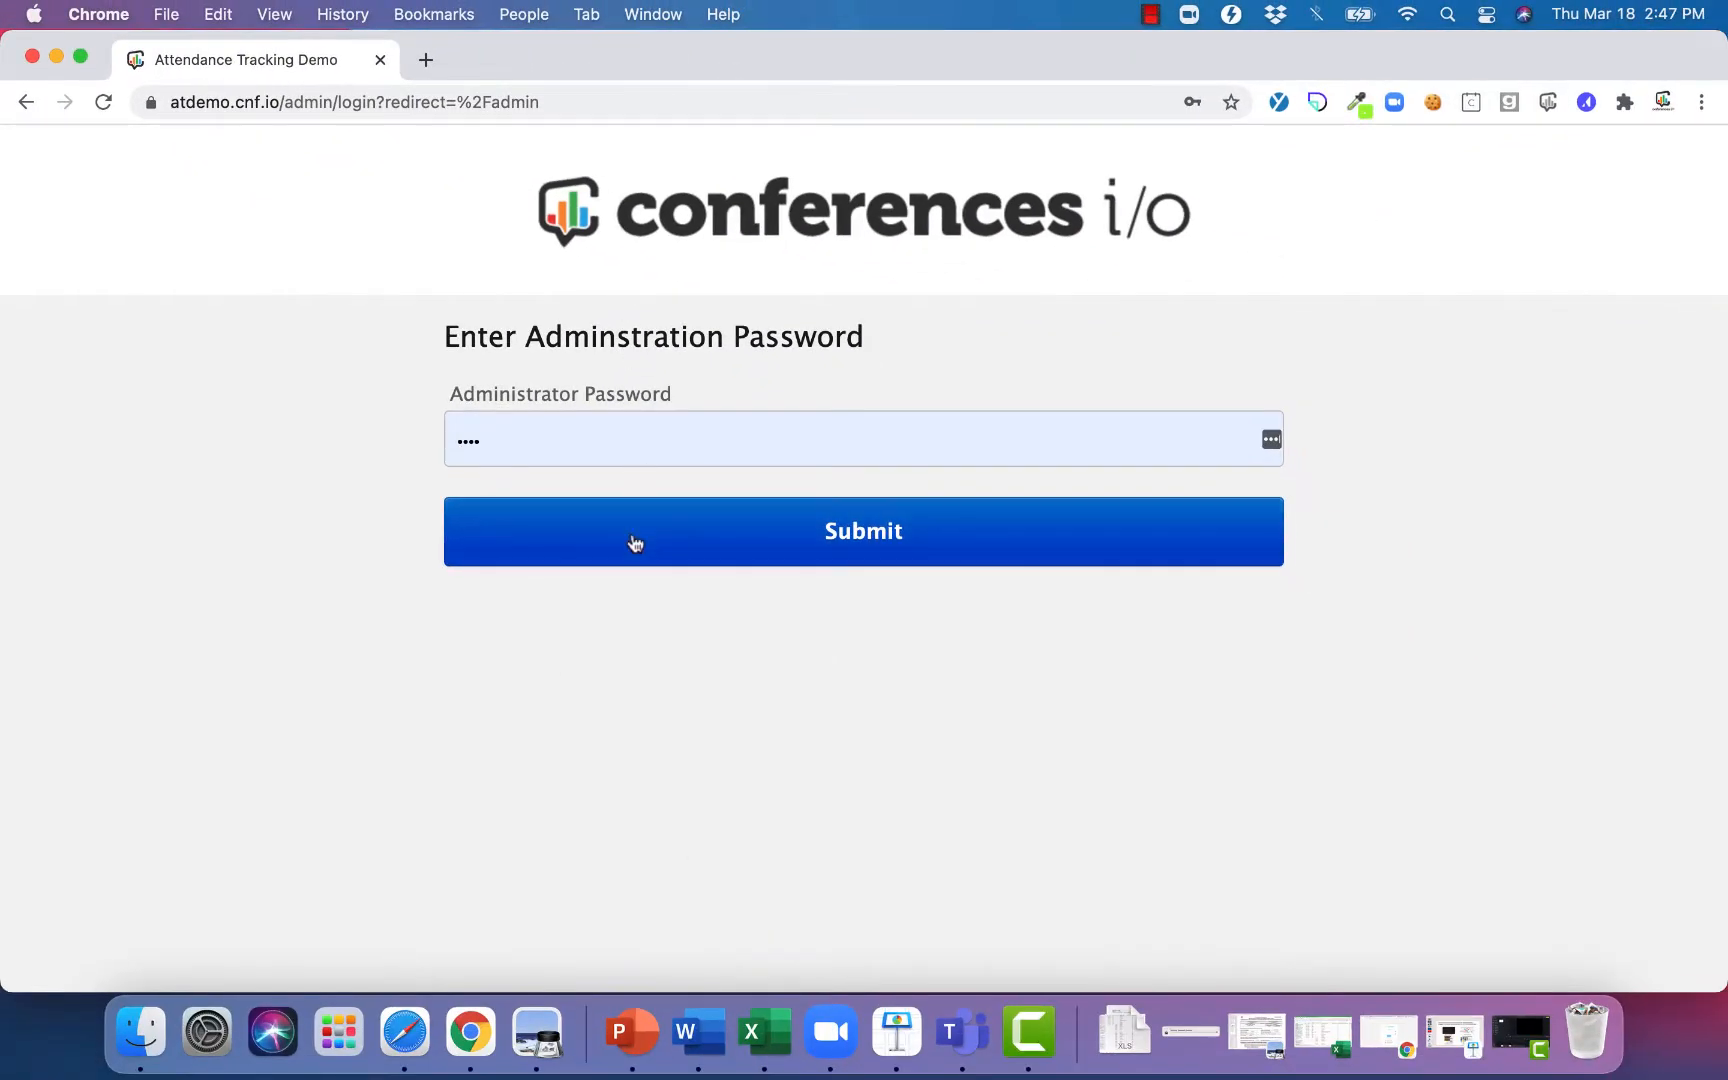
left_click(635, 541)
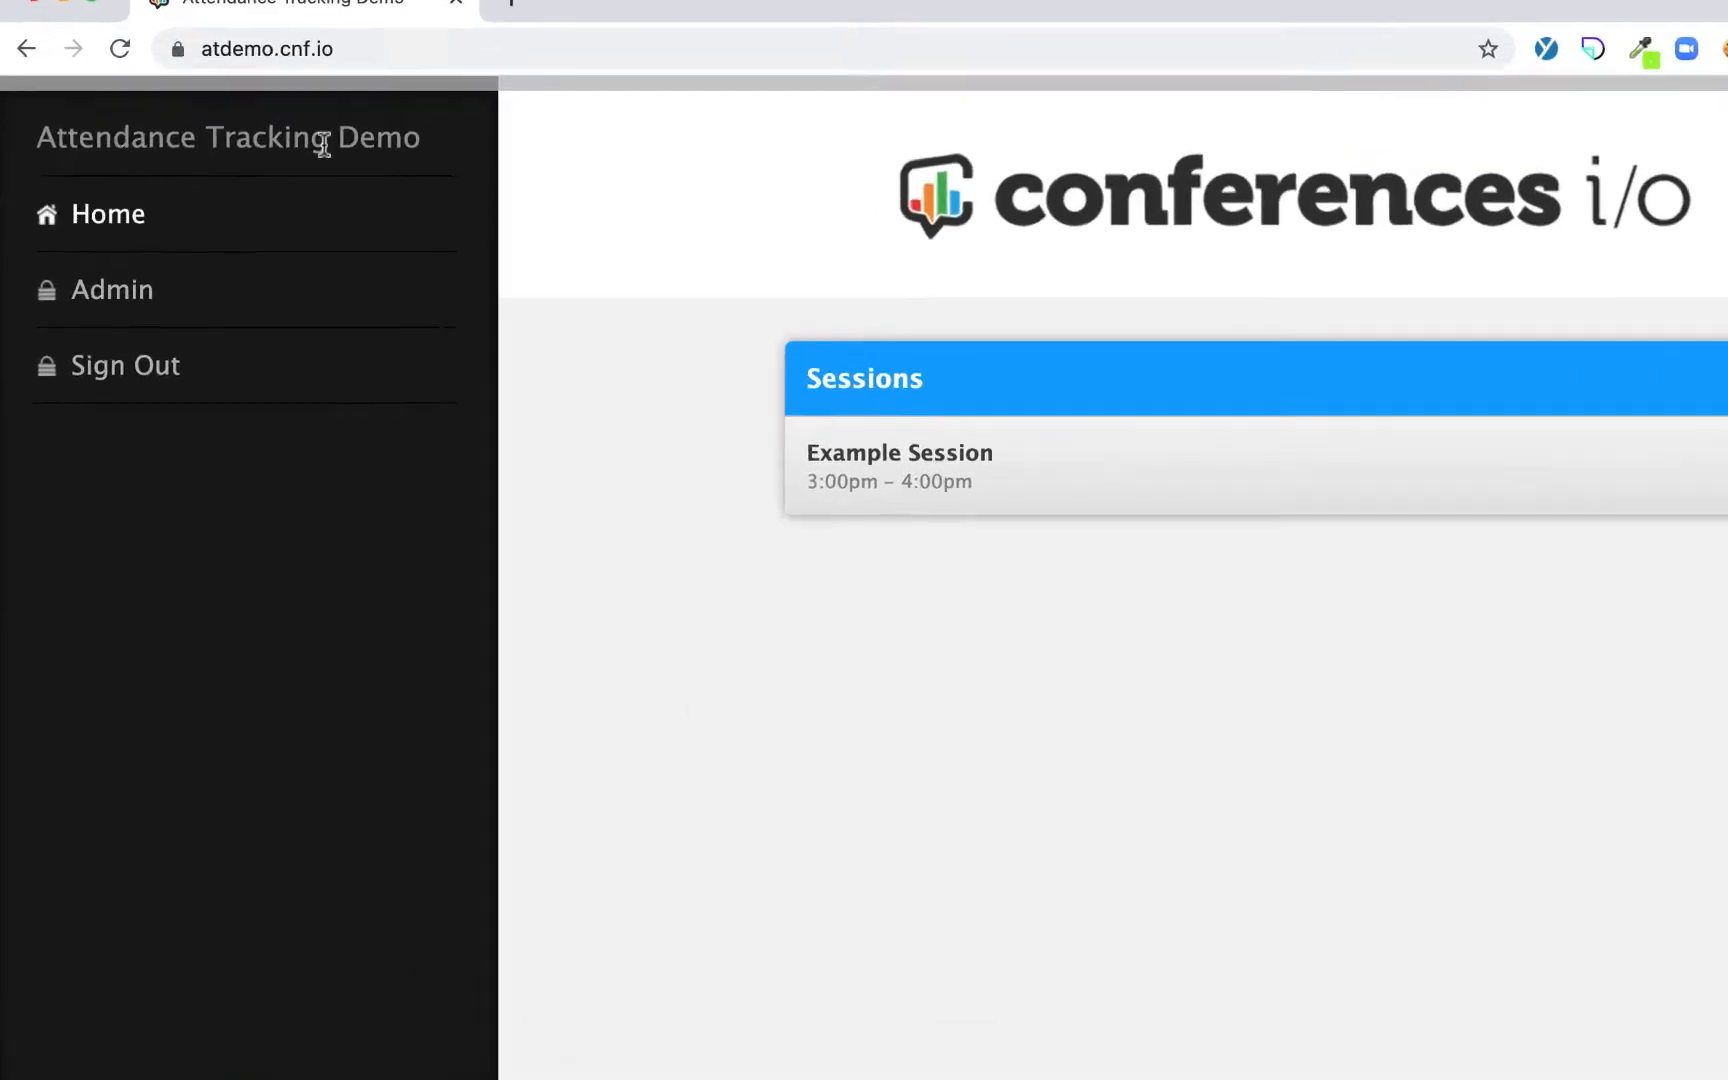
left_click(210, 283)
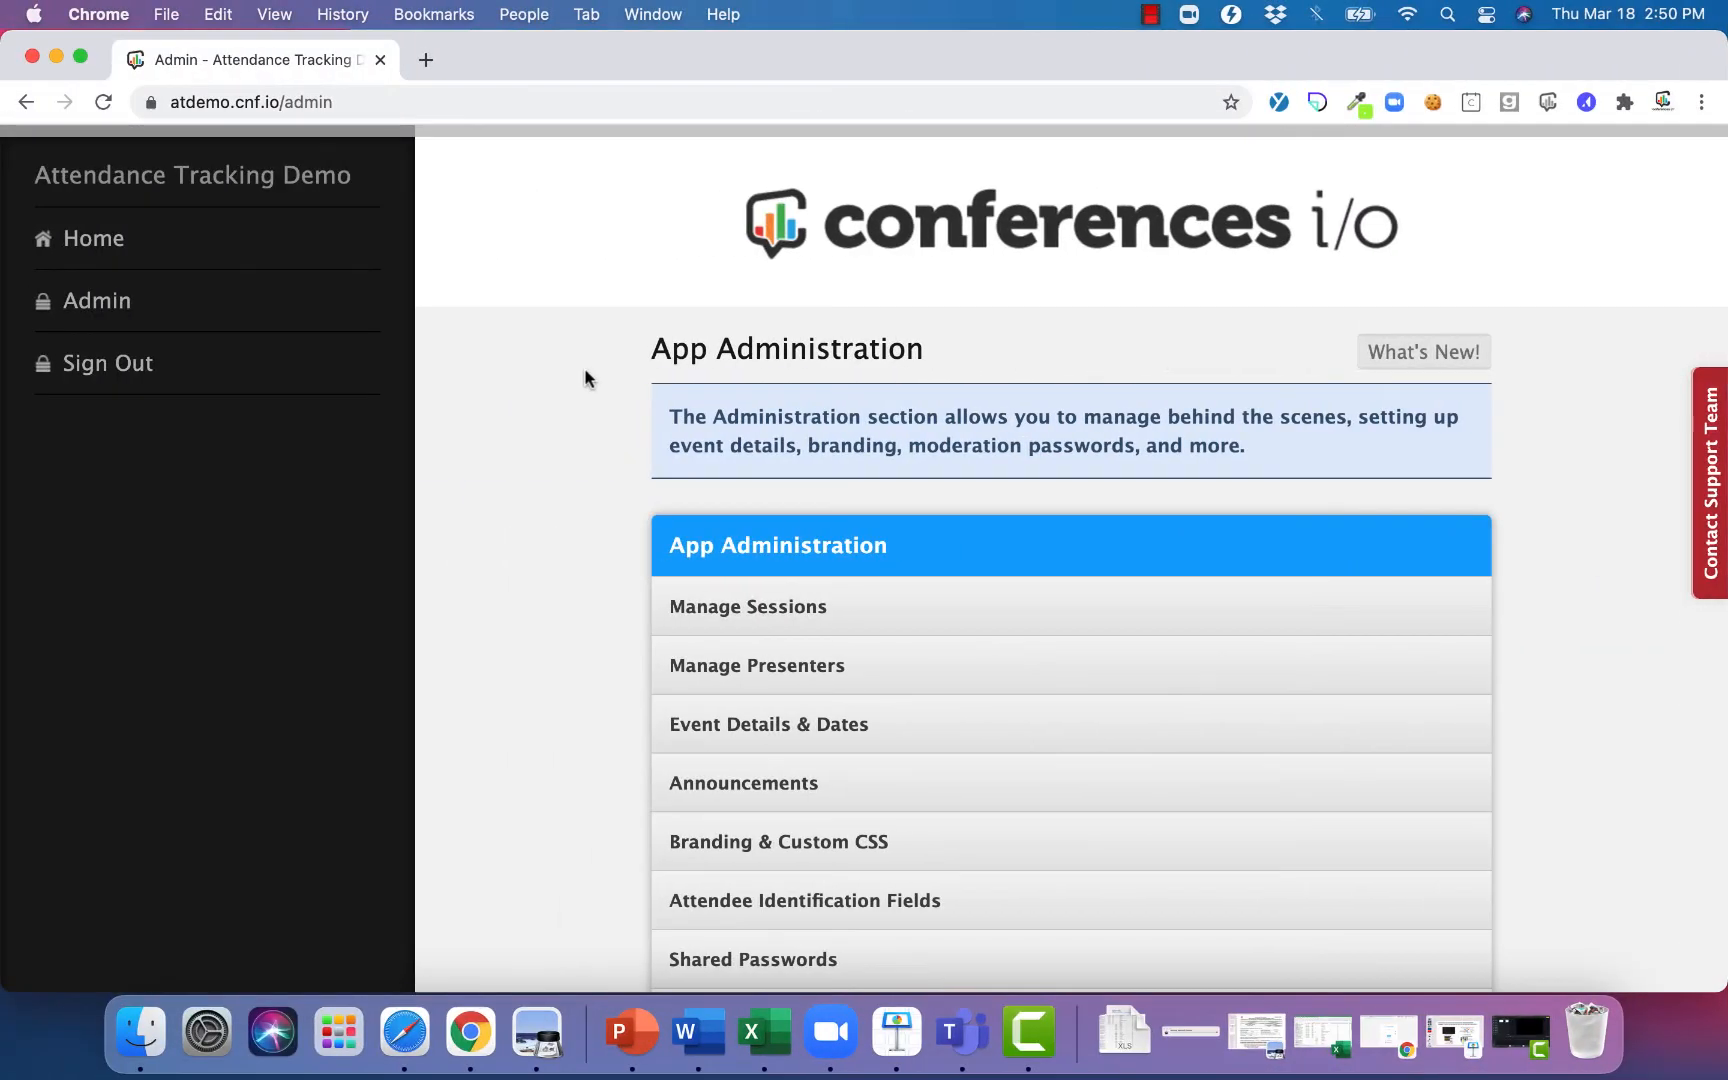
- Open Event Details & Dates and set the time zone to US Eastern Time (New York, Detroit, Toronto, Lima, Havana)
scroll(585, 377, "down", 4)
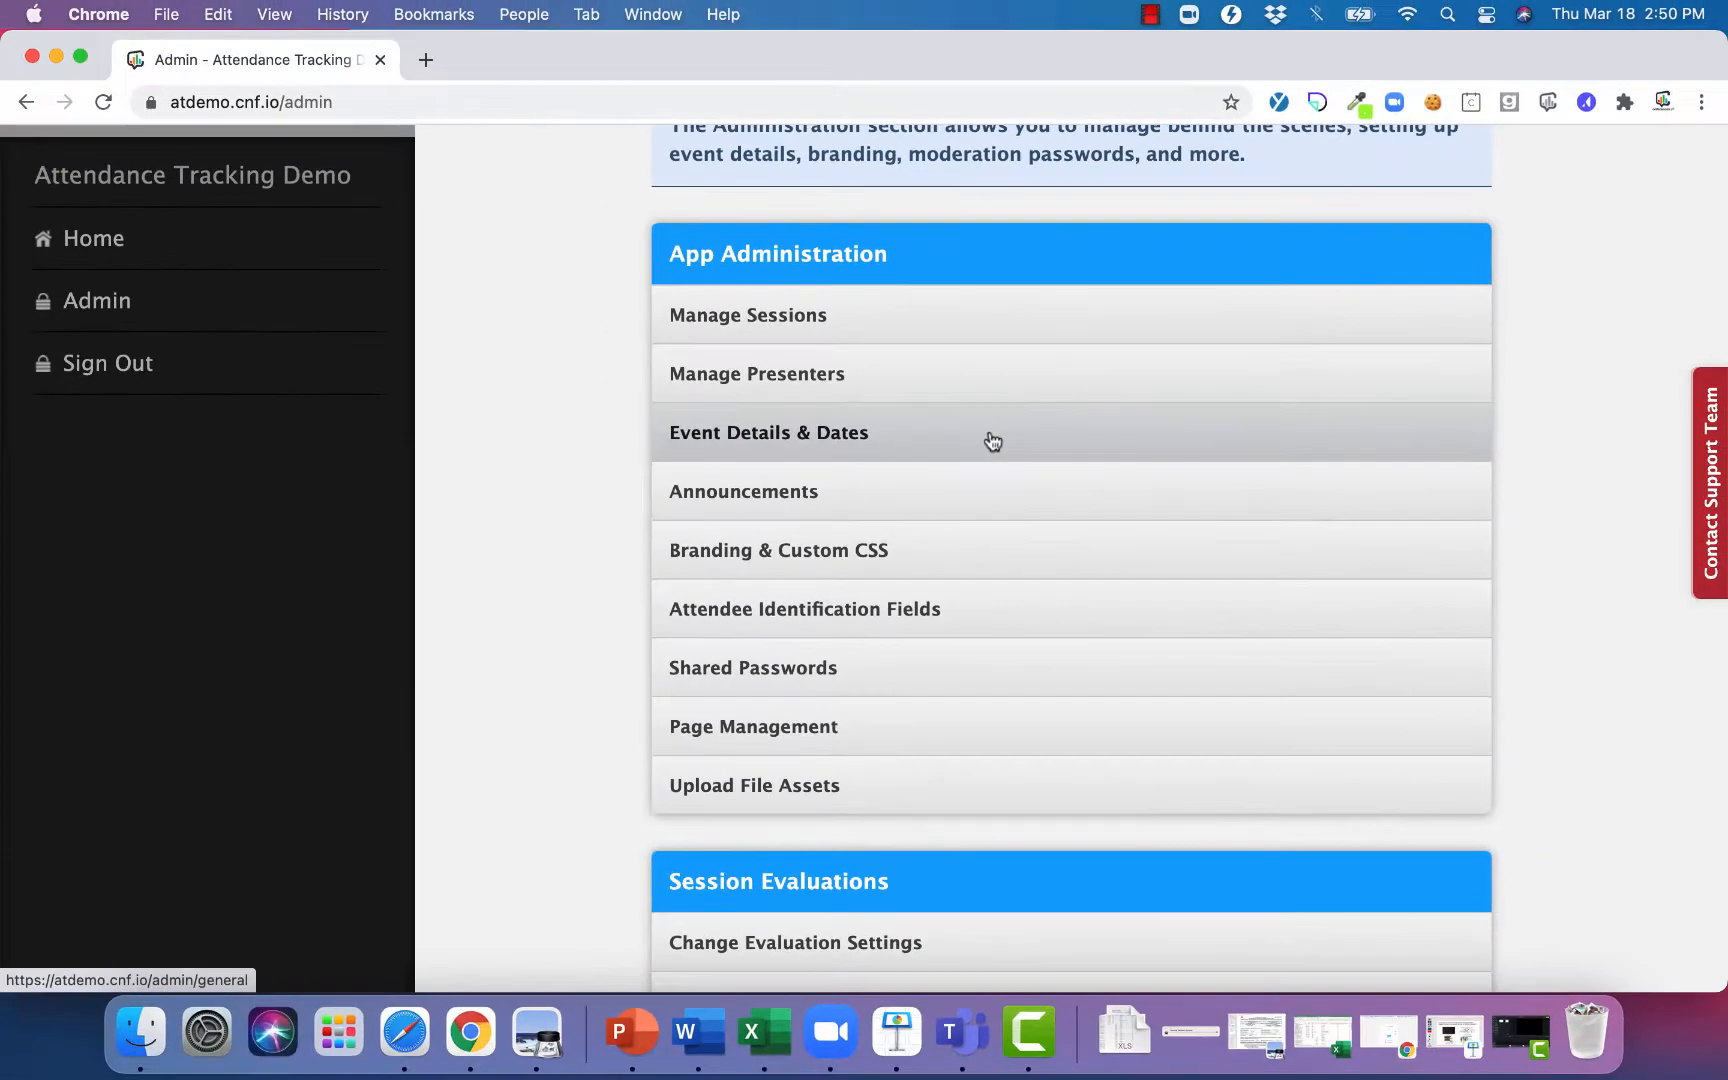
left_click(1086, 365)
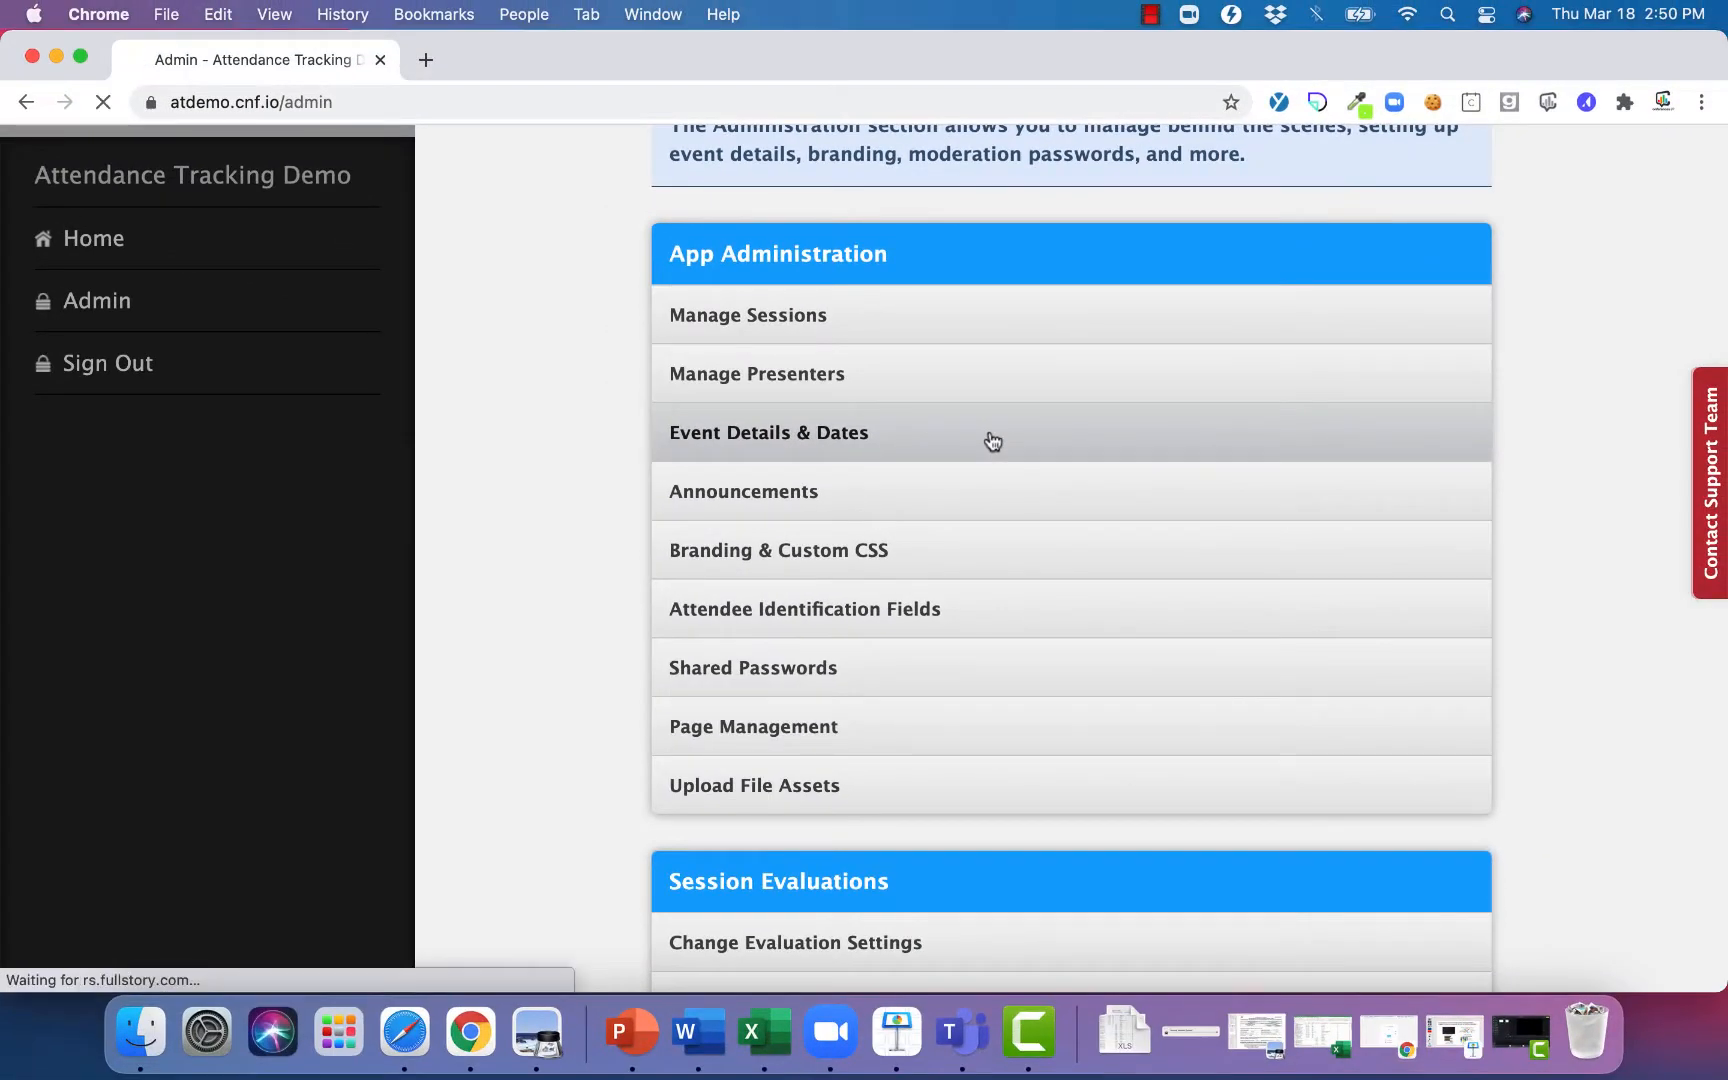
scroll(993, 441, "down", 5)
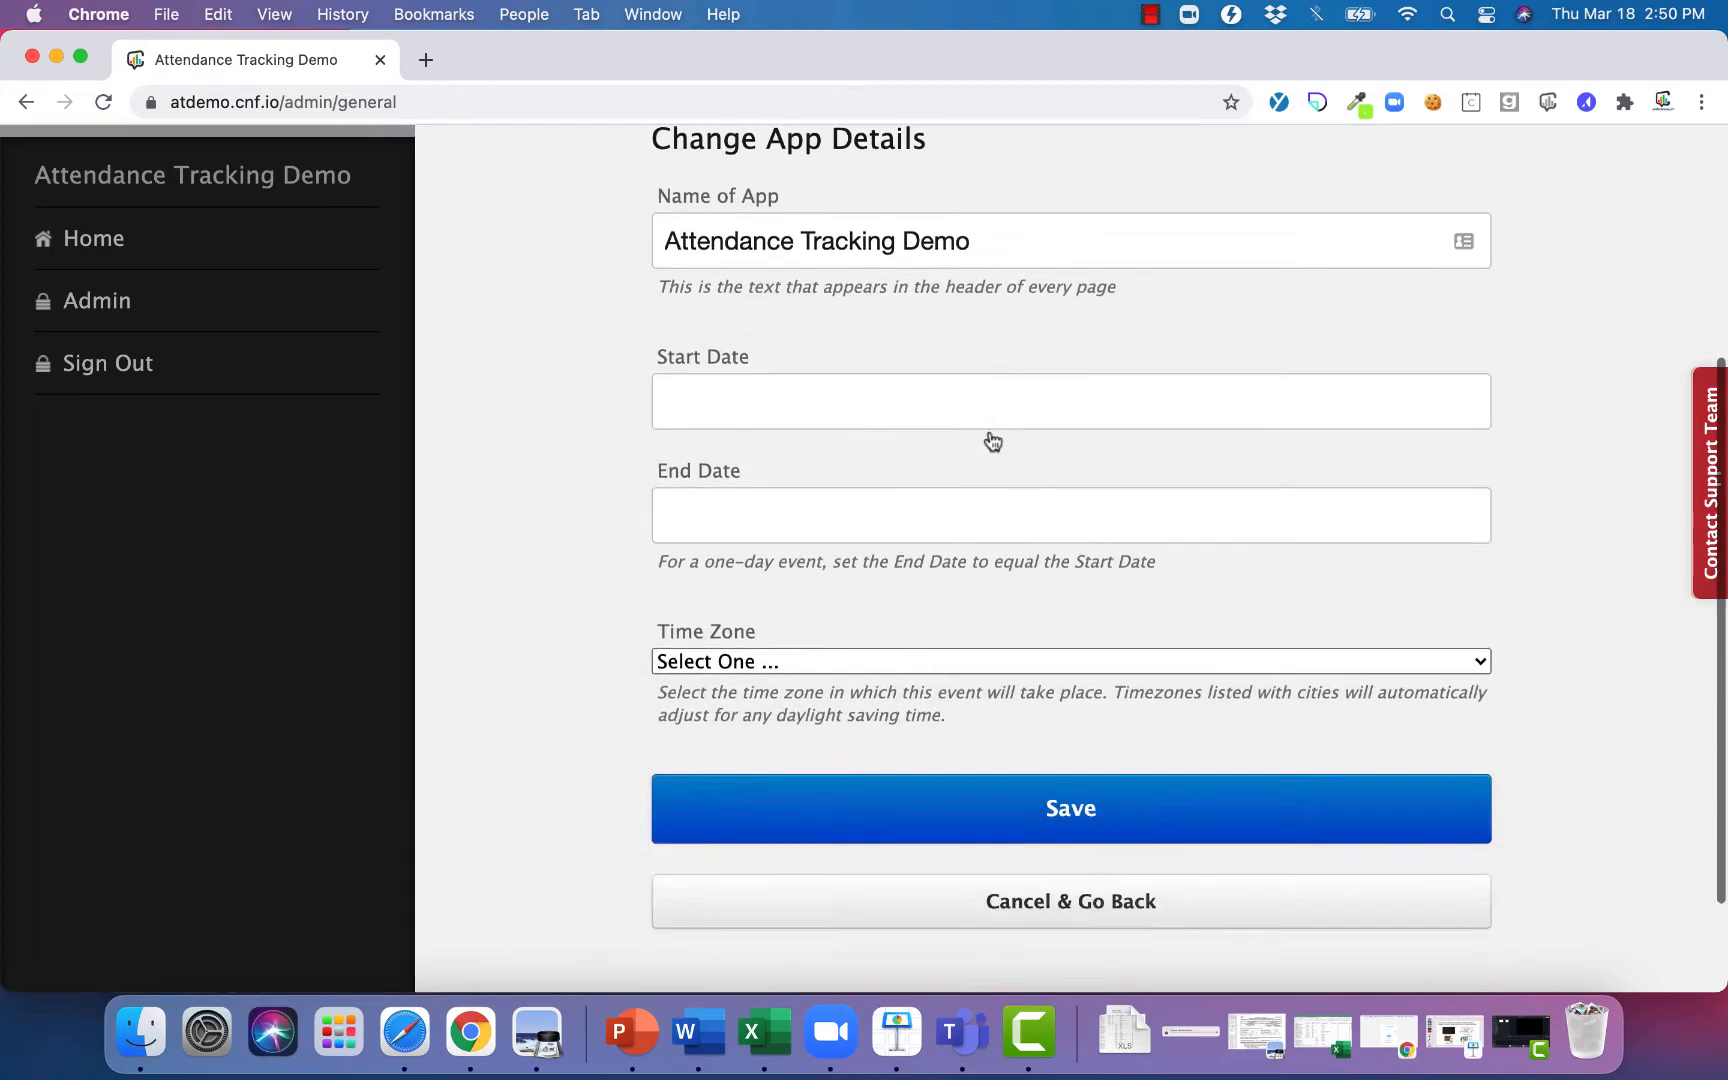
scroll(1060, 470, "down", 1)
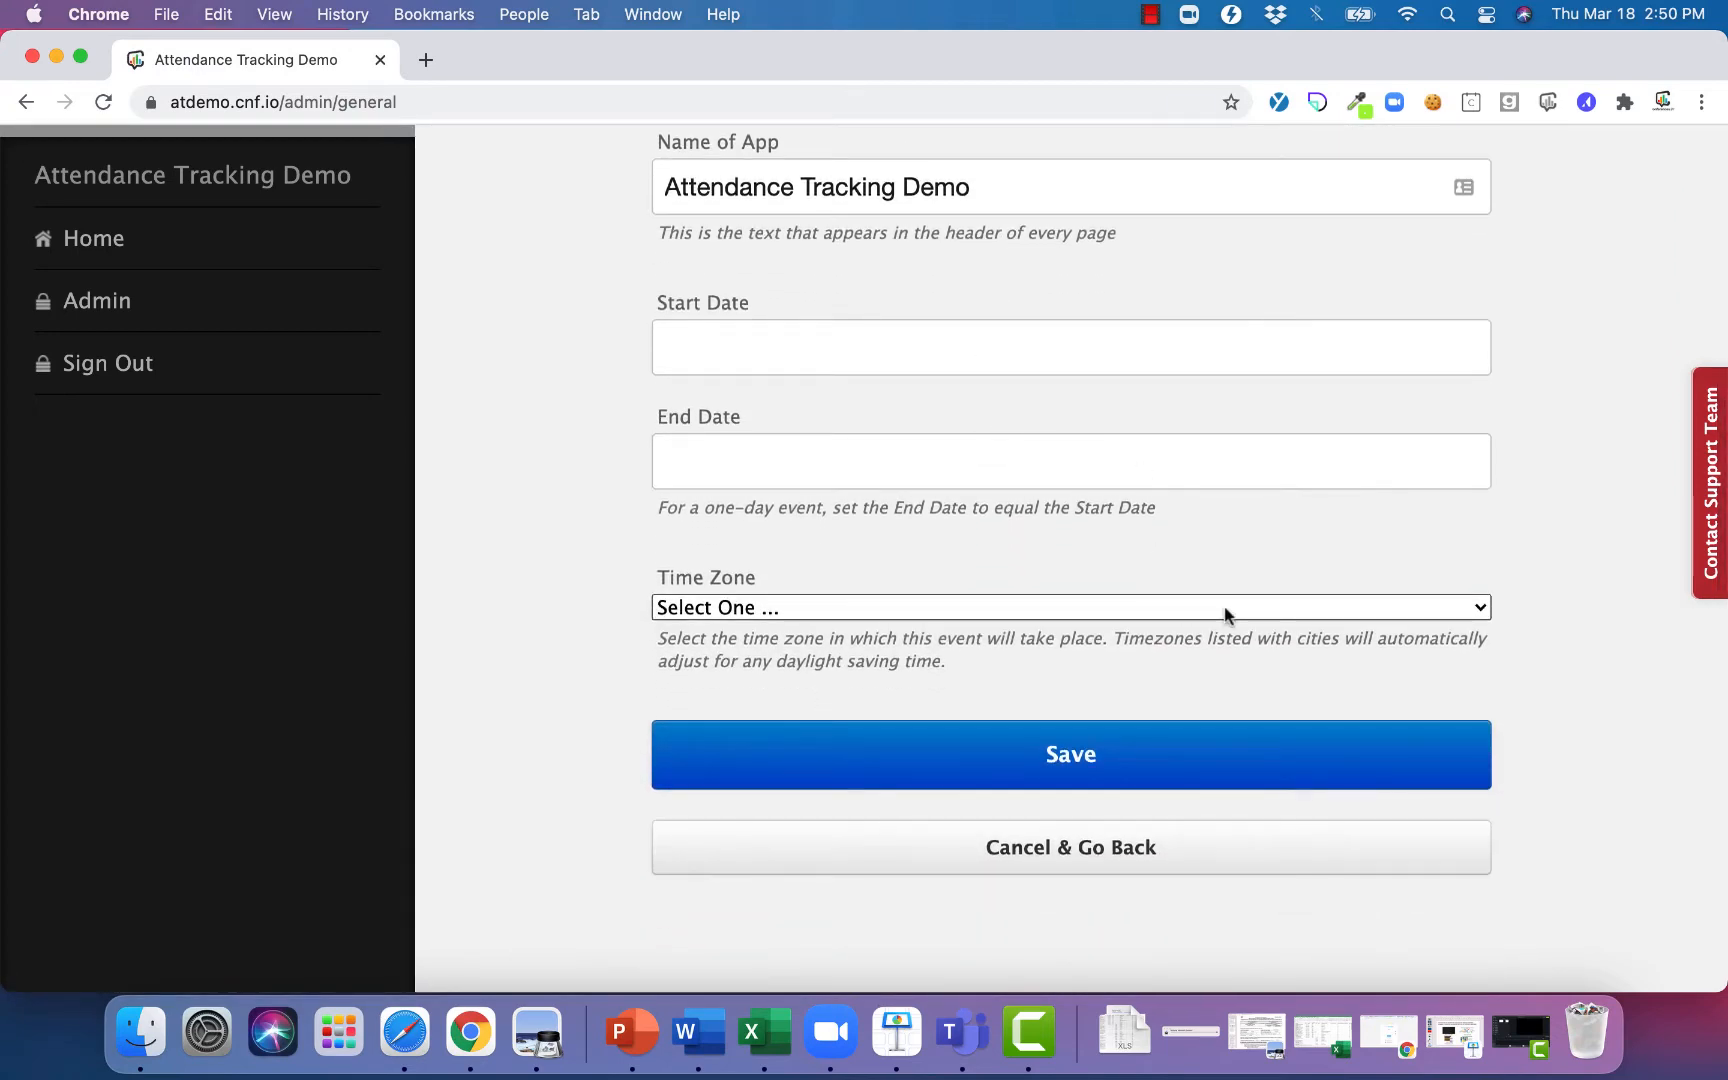
left_click(1215, 608)
scroll(1140, 620, "down", 2)
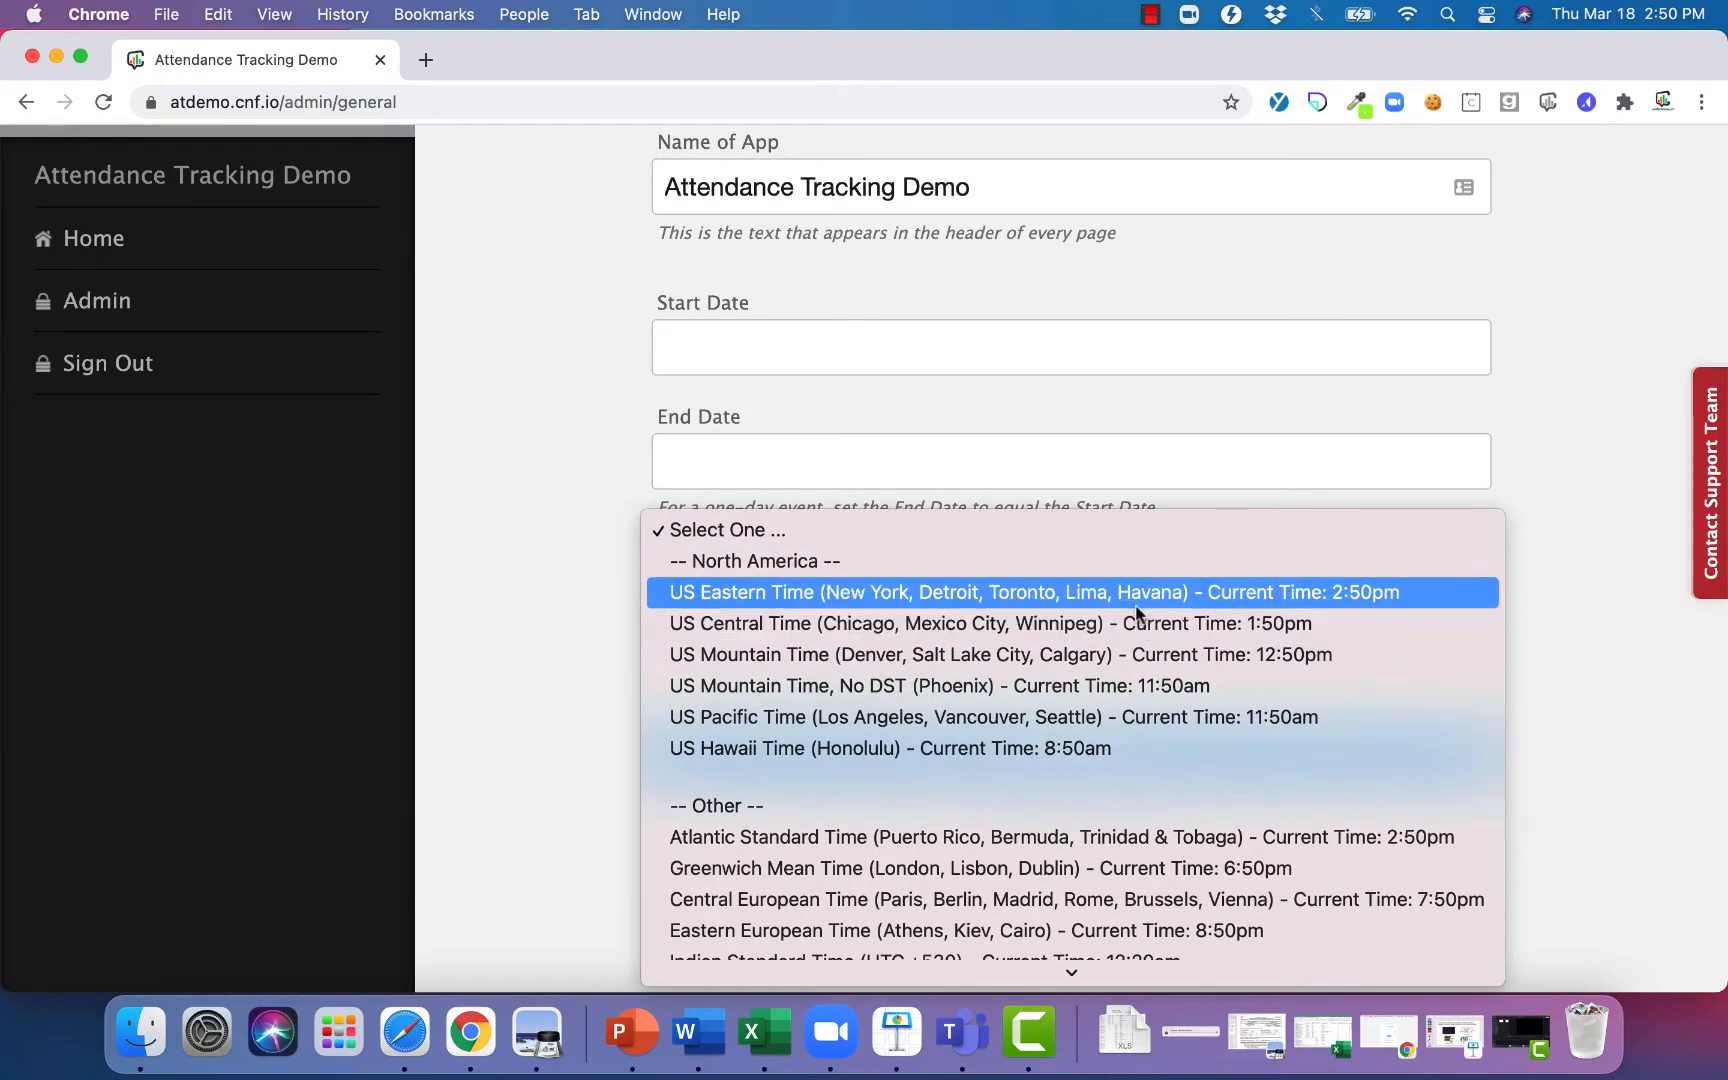
scroll(1134, 633, "down", 15)
scroll(1134, 633, "up", 8)
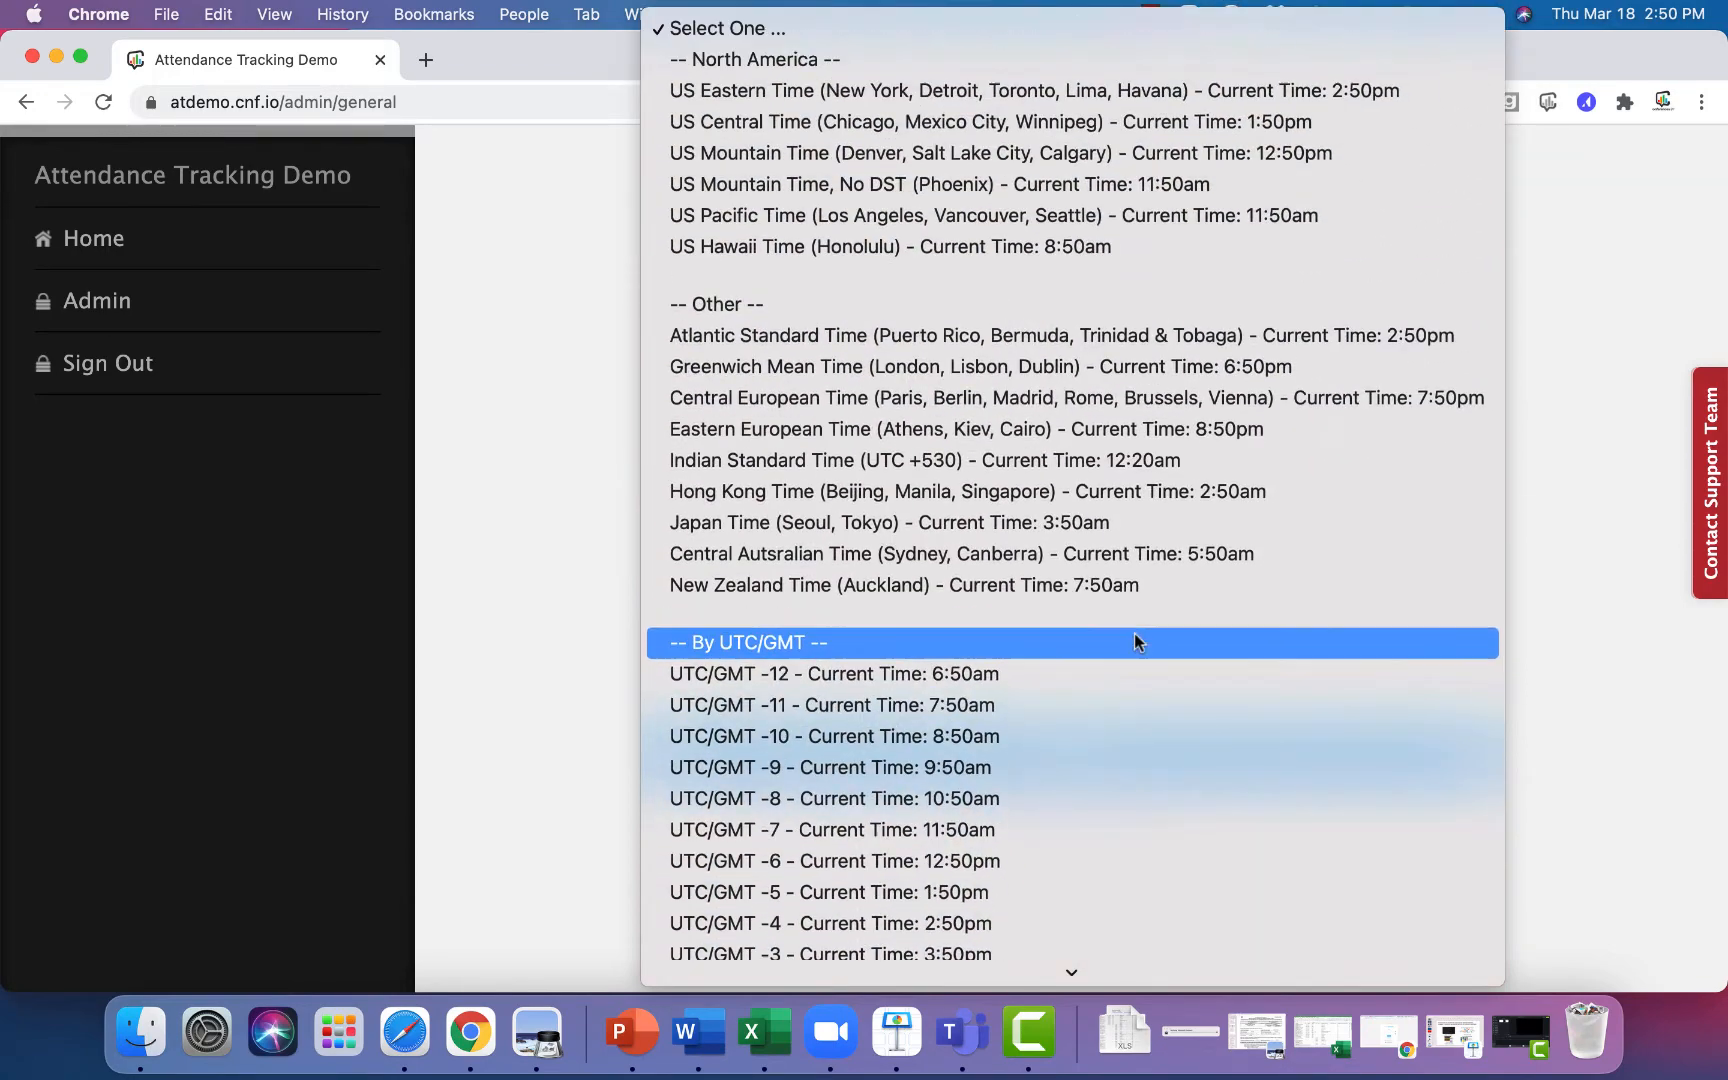
left_click(1001, 92)
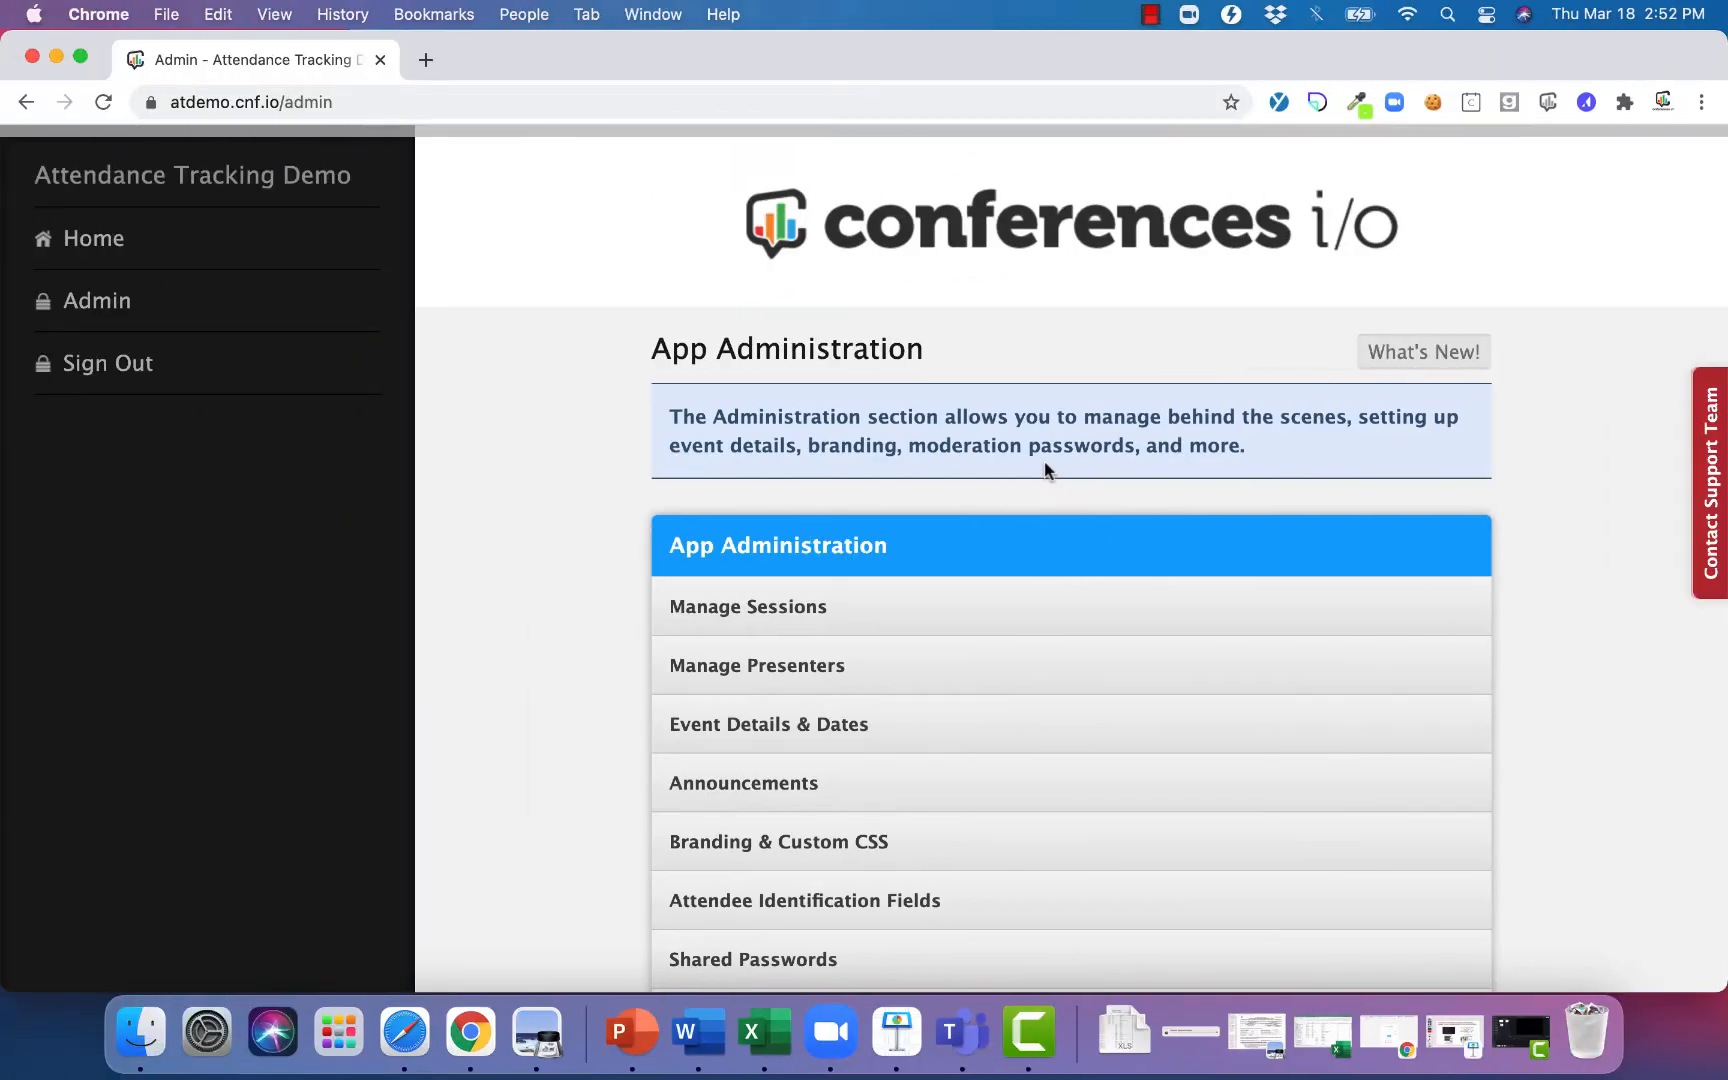
- In the Attendance Tracking Modes settings, enable Standard Self Check-In and Single-Session Kiosk
scroll(1040, 505, "down", 5)
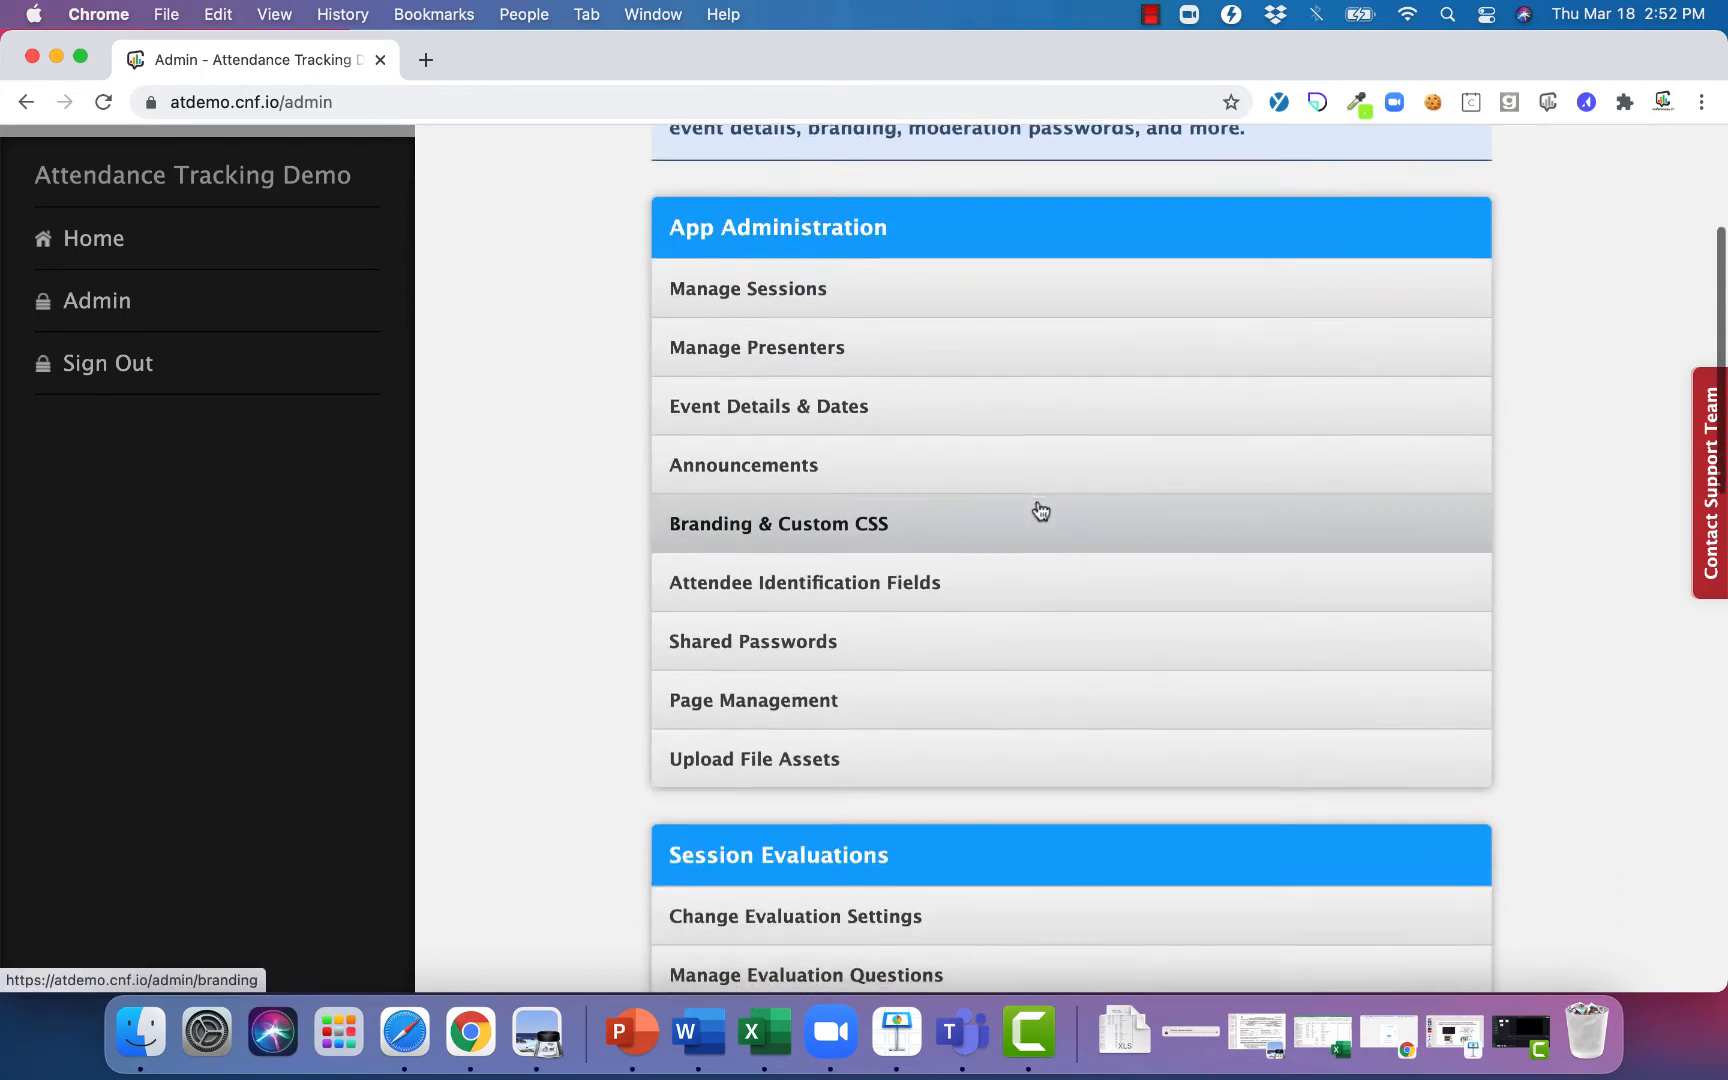
scroll(1040, 510, "down", 9)
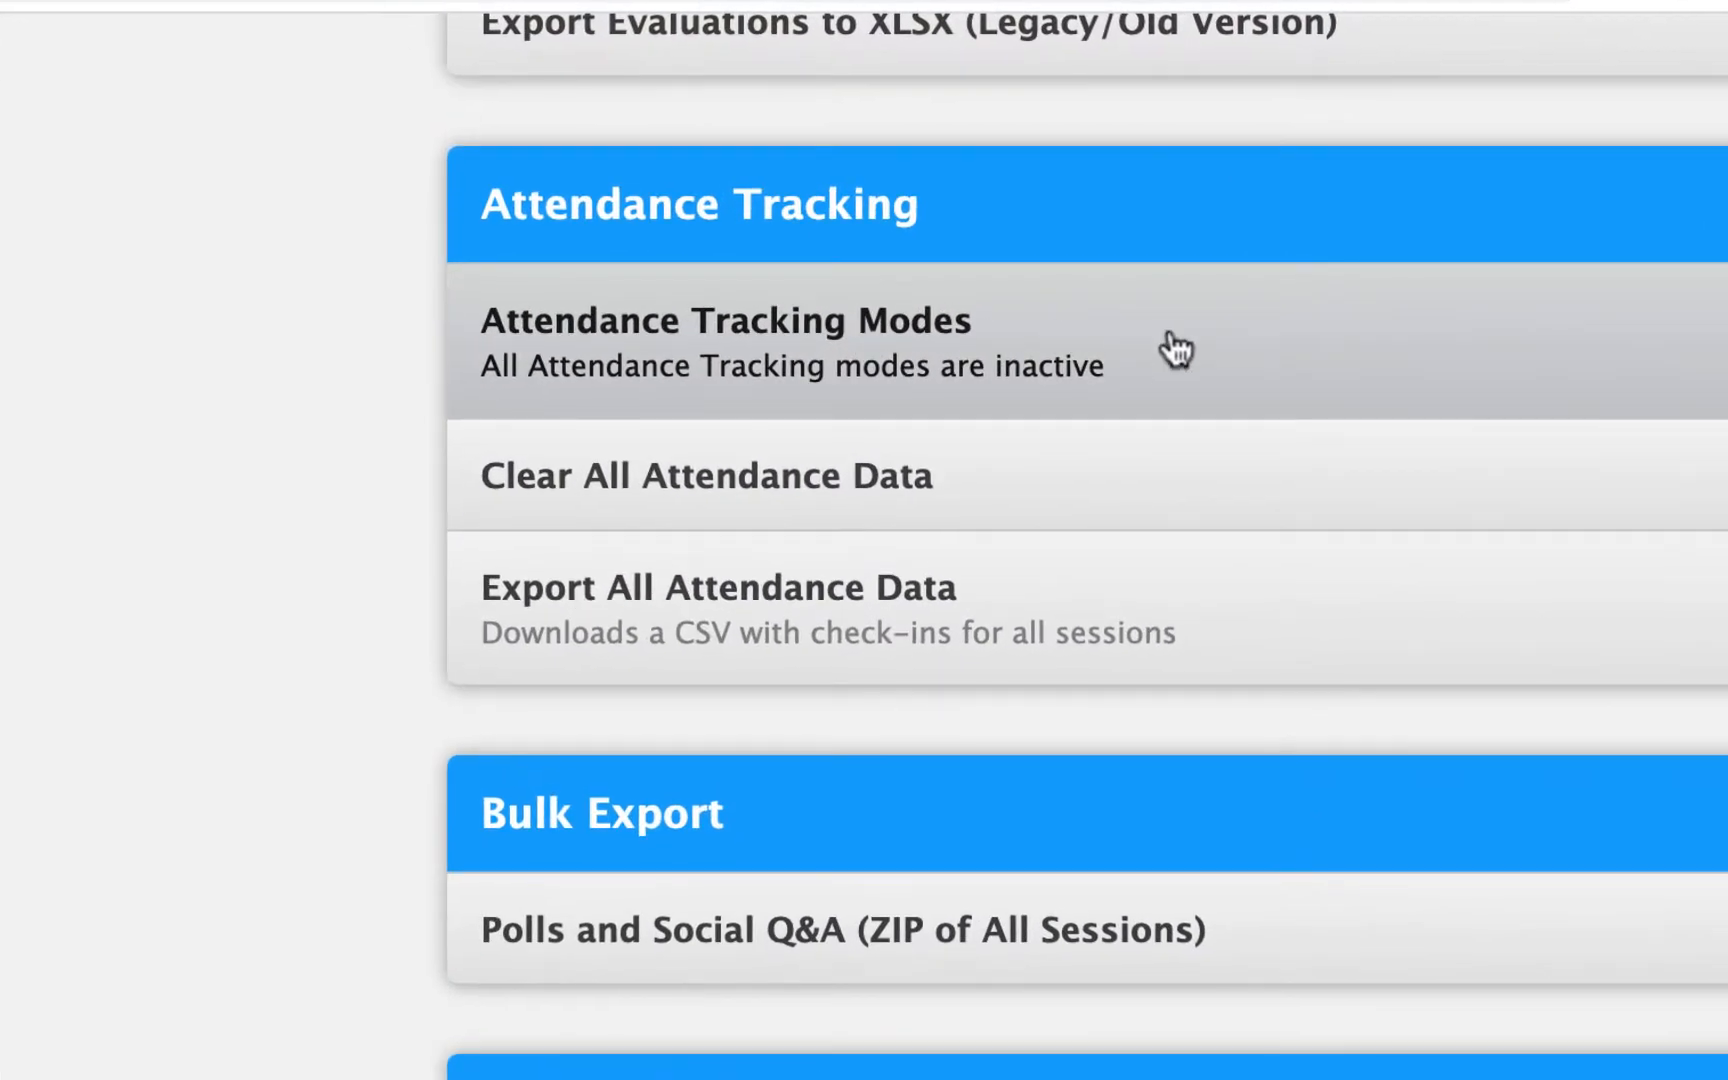
left_click(1176, 349)
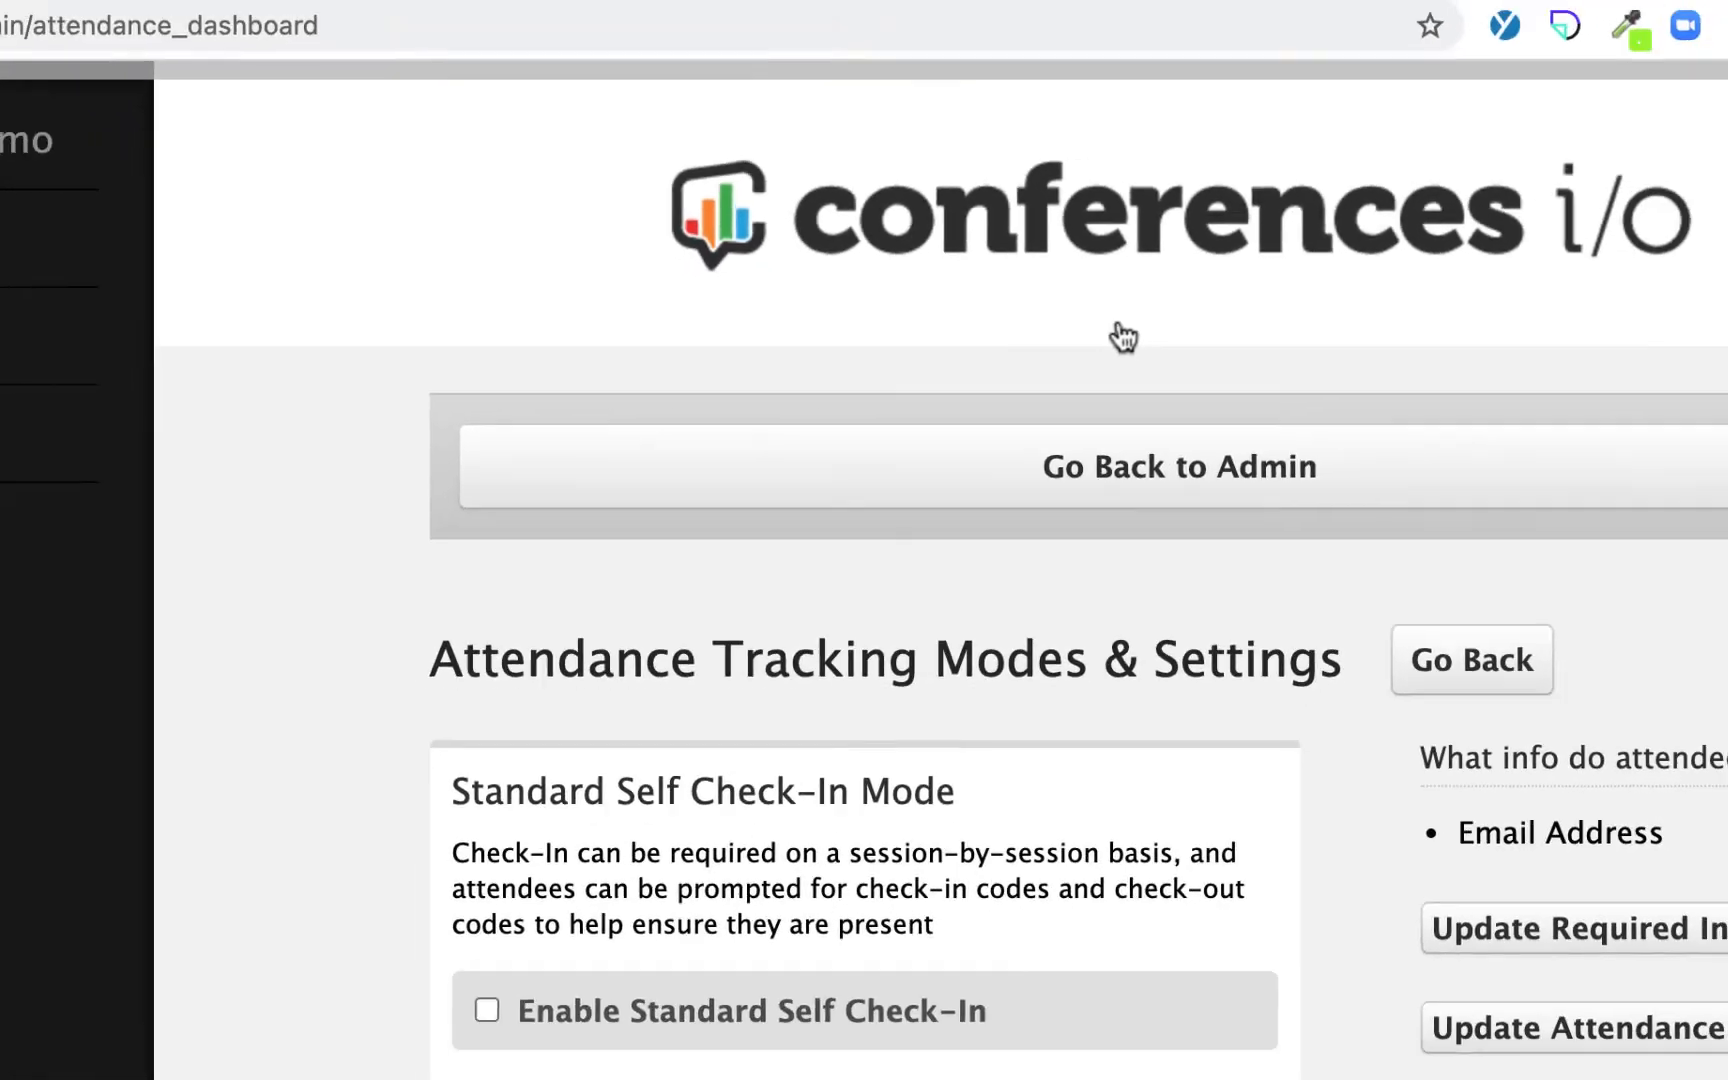
scroll(1181, 264, "down", 5)
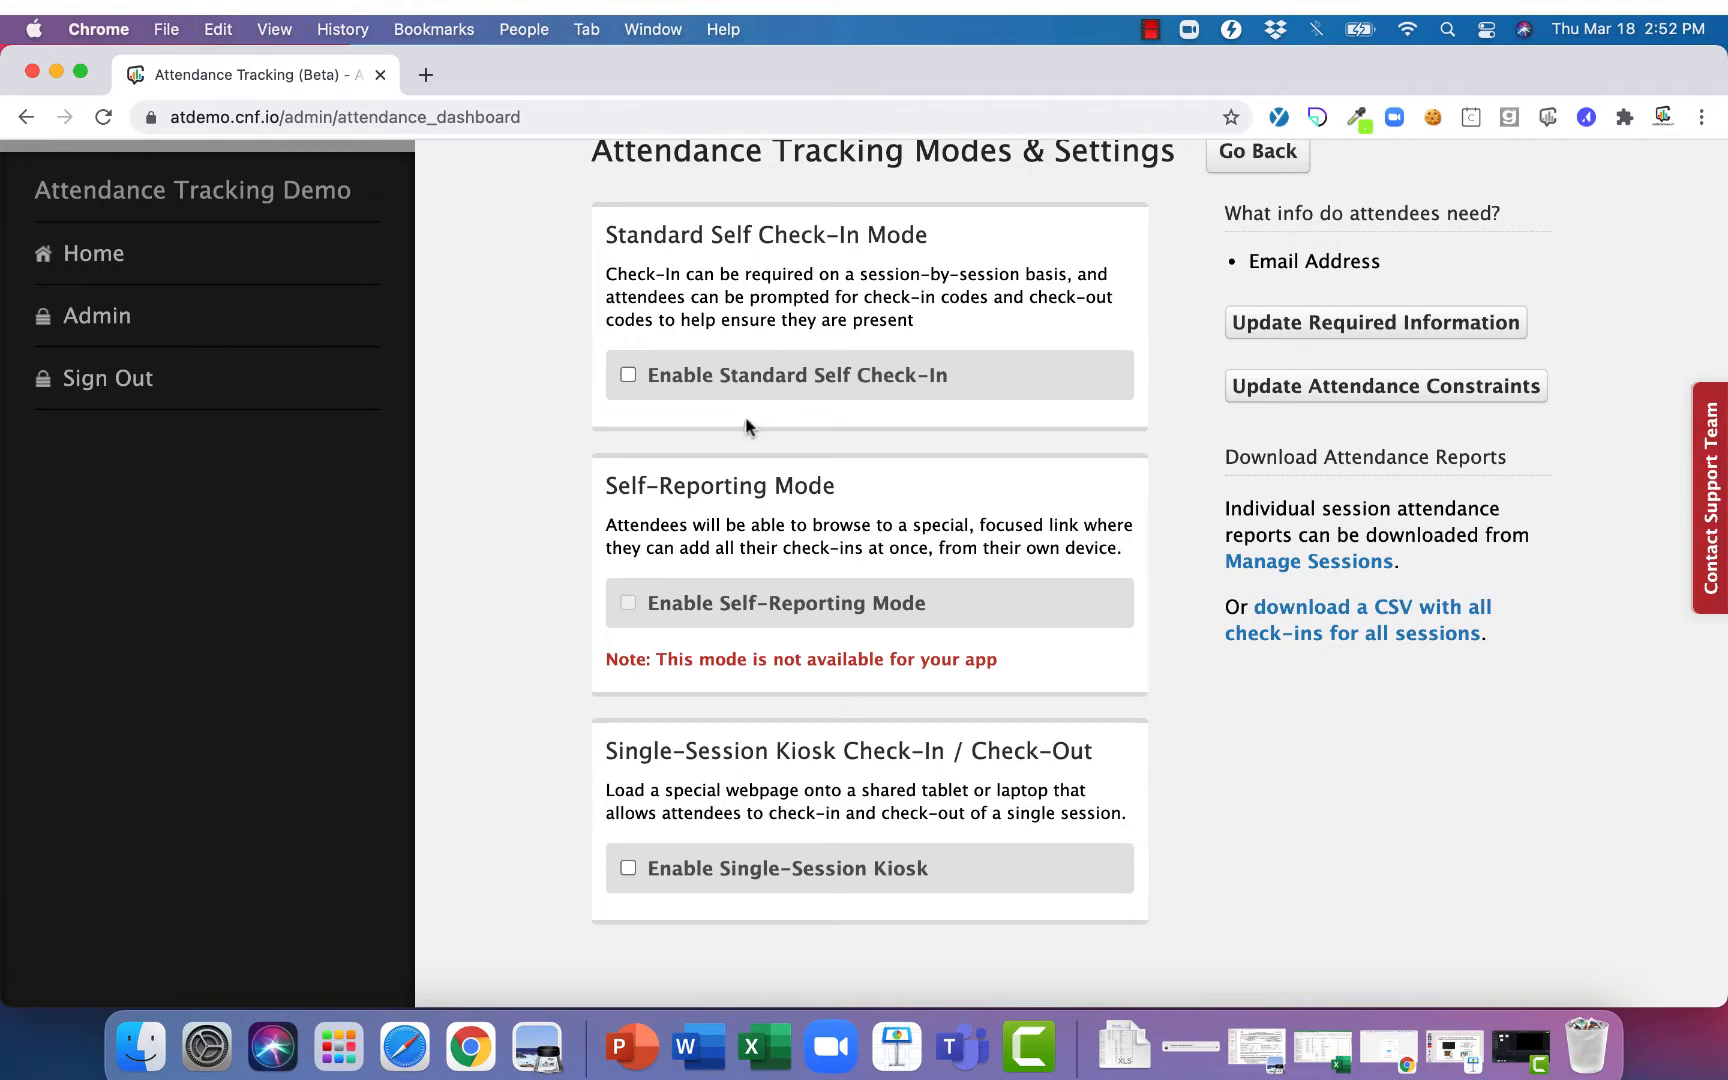
left_click(627, 375)
scroll(922, 522, "down", 5)
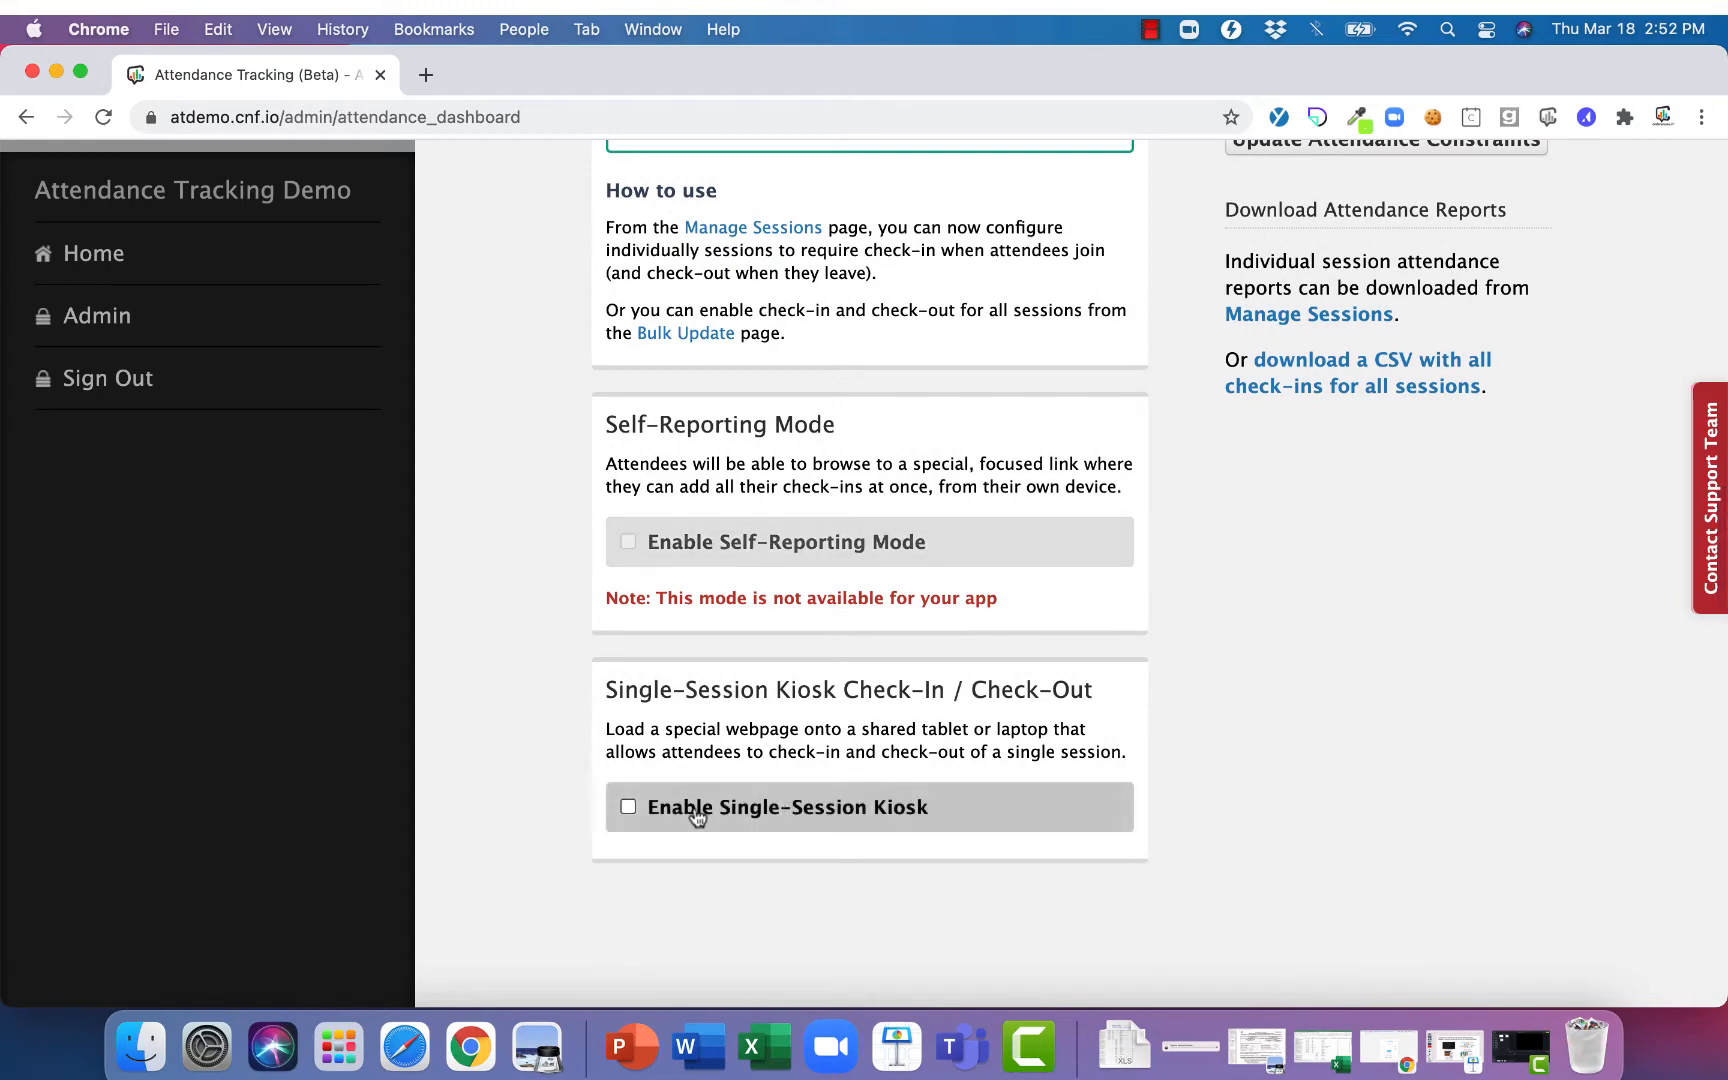
left_click(745, 812)
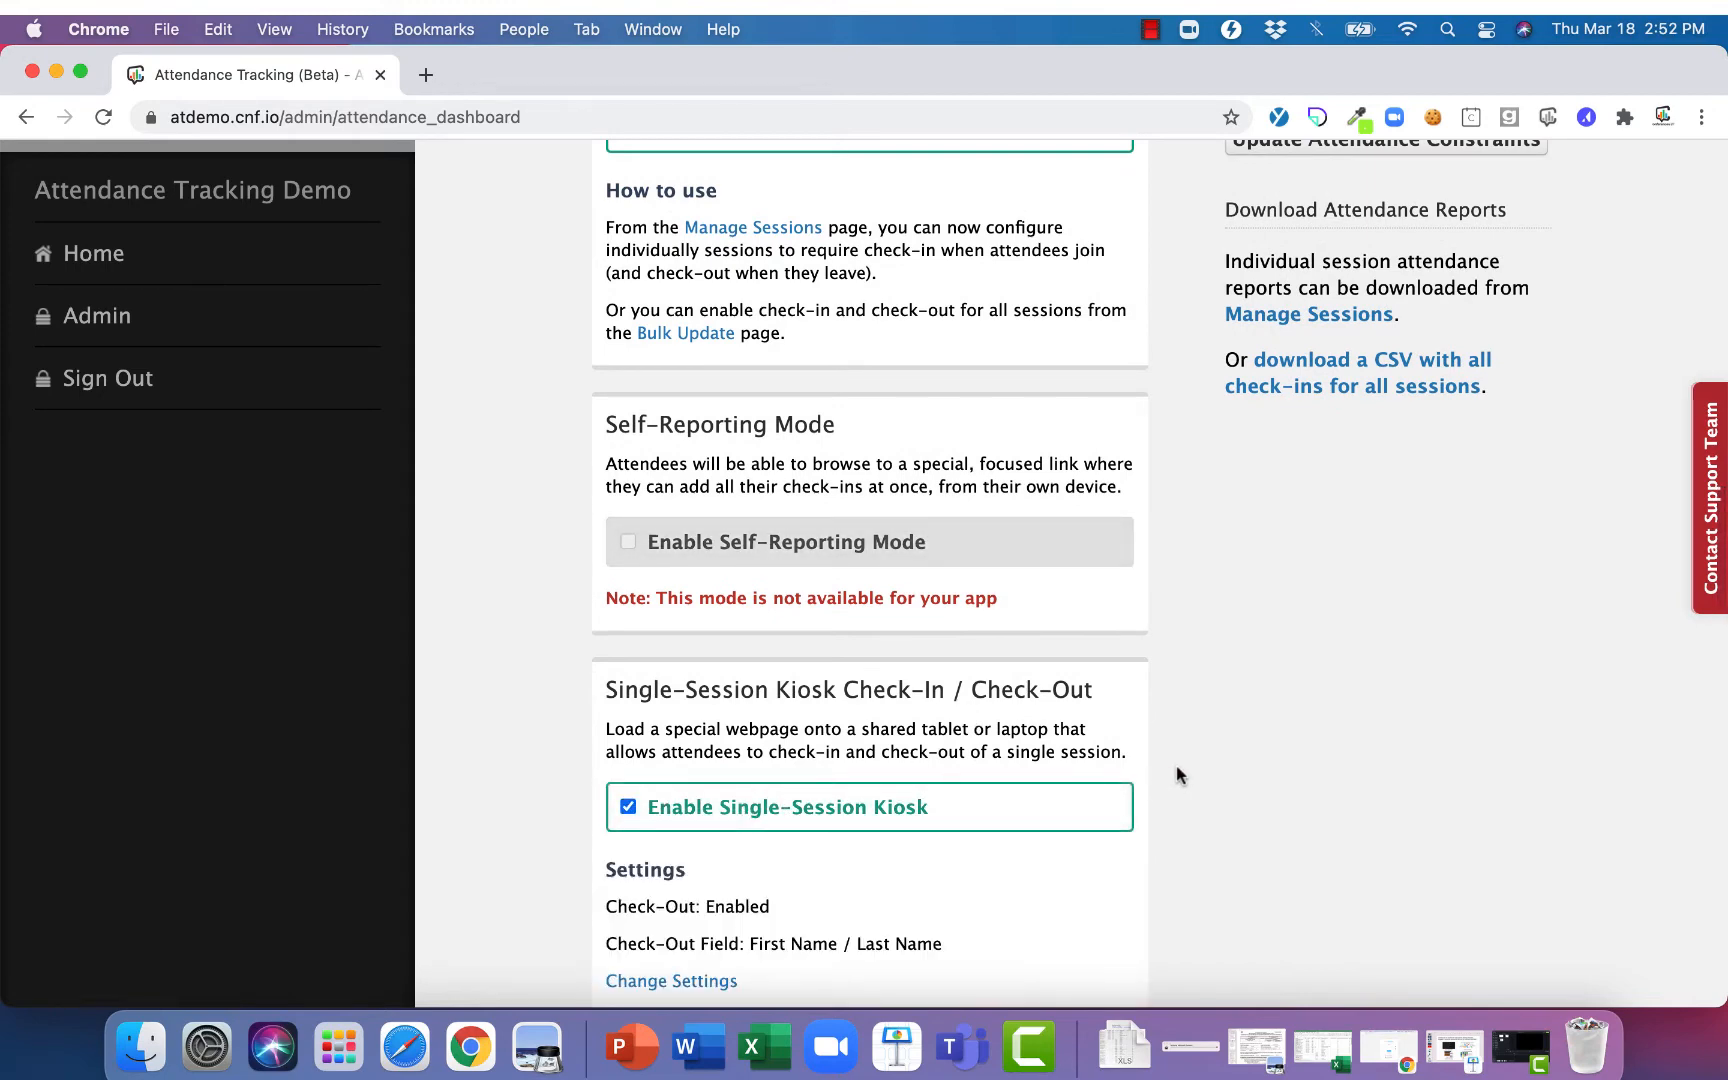
- Open the required attendee information for attendance tracking and make First Name / Last Name a required field
scroll(1176, 775, "up", 4)
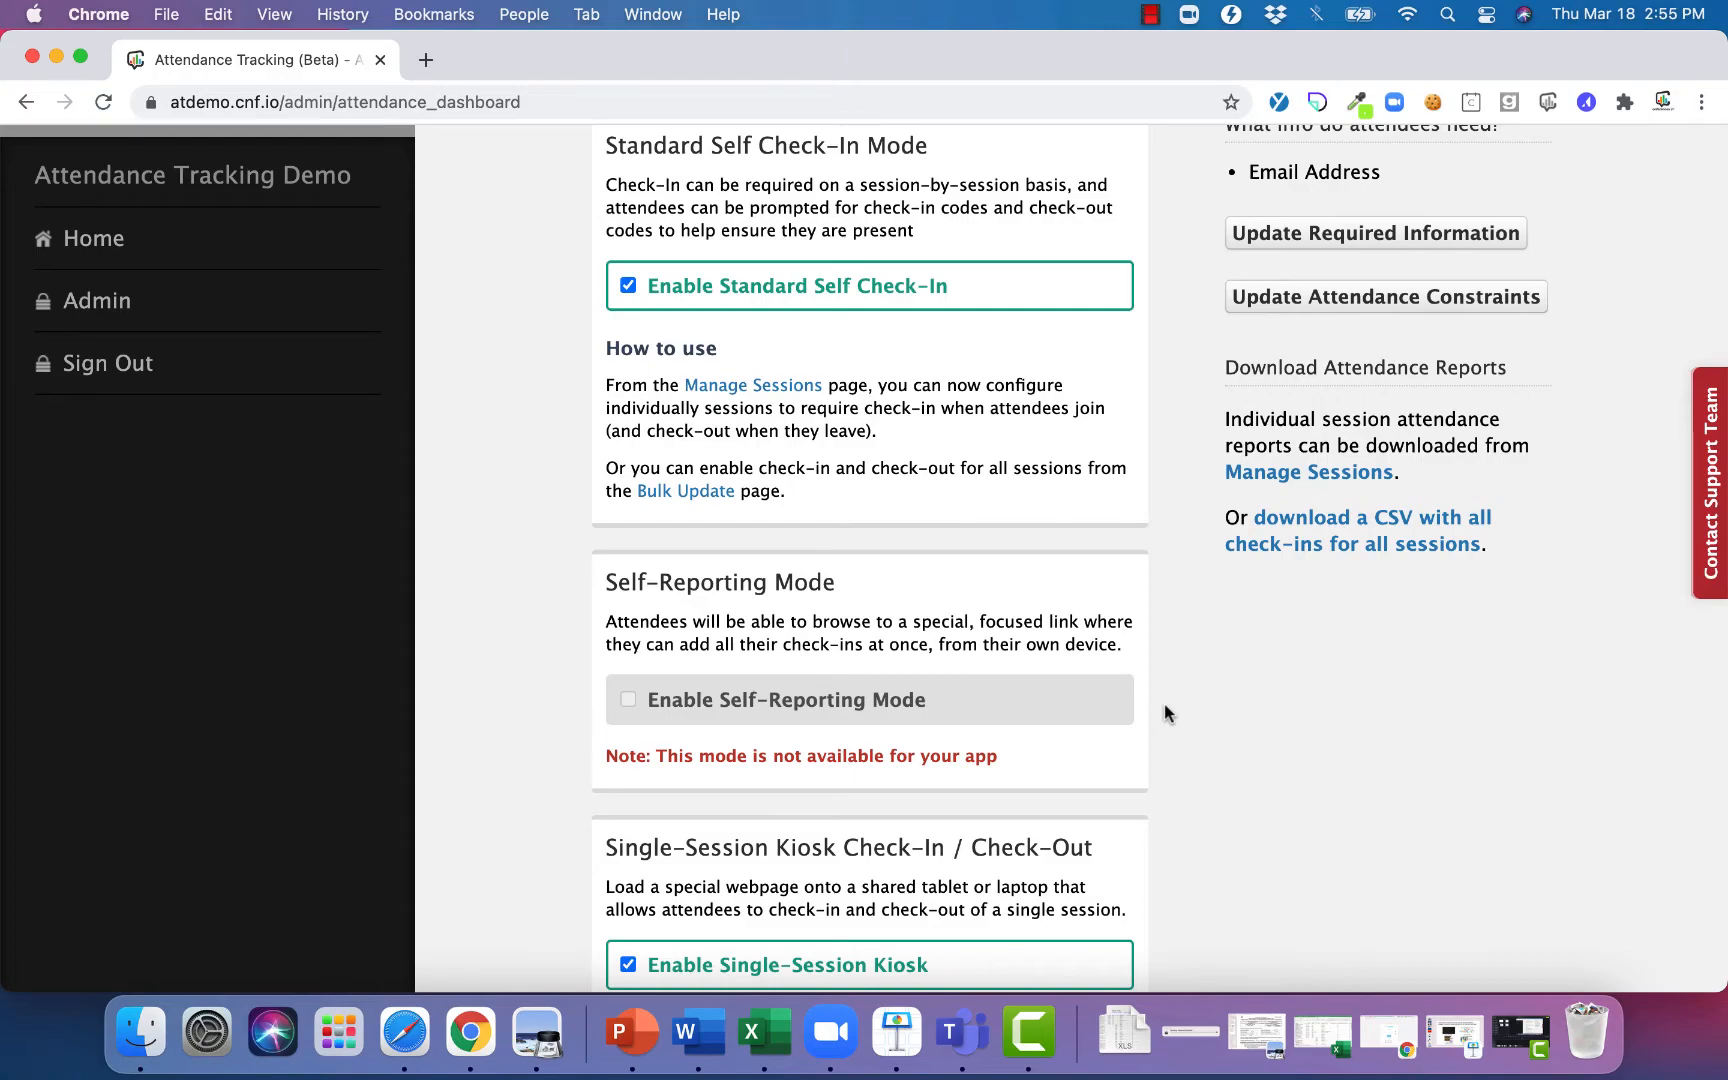
scroll(1166, 712, "up", 3)
scroll(1165, 695, "up", 1)
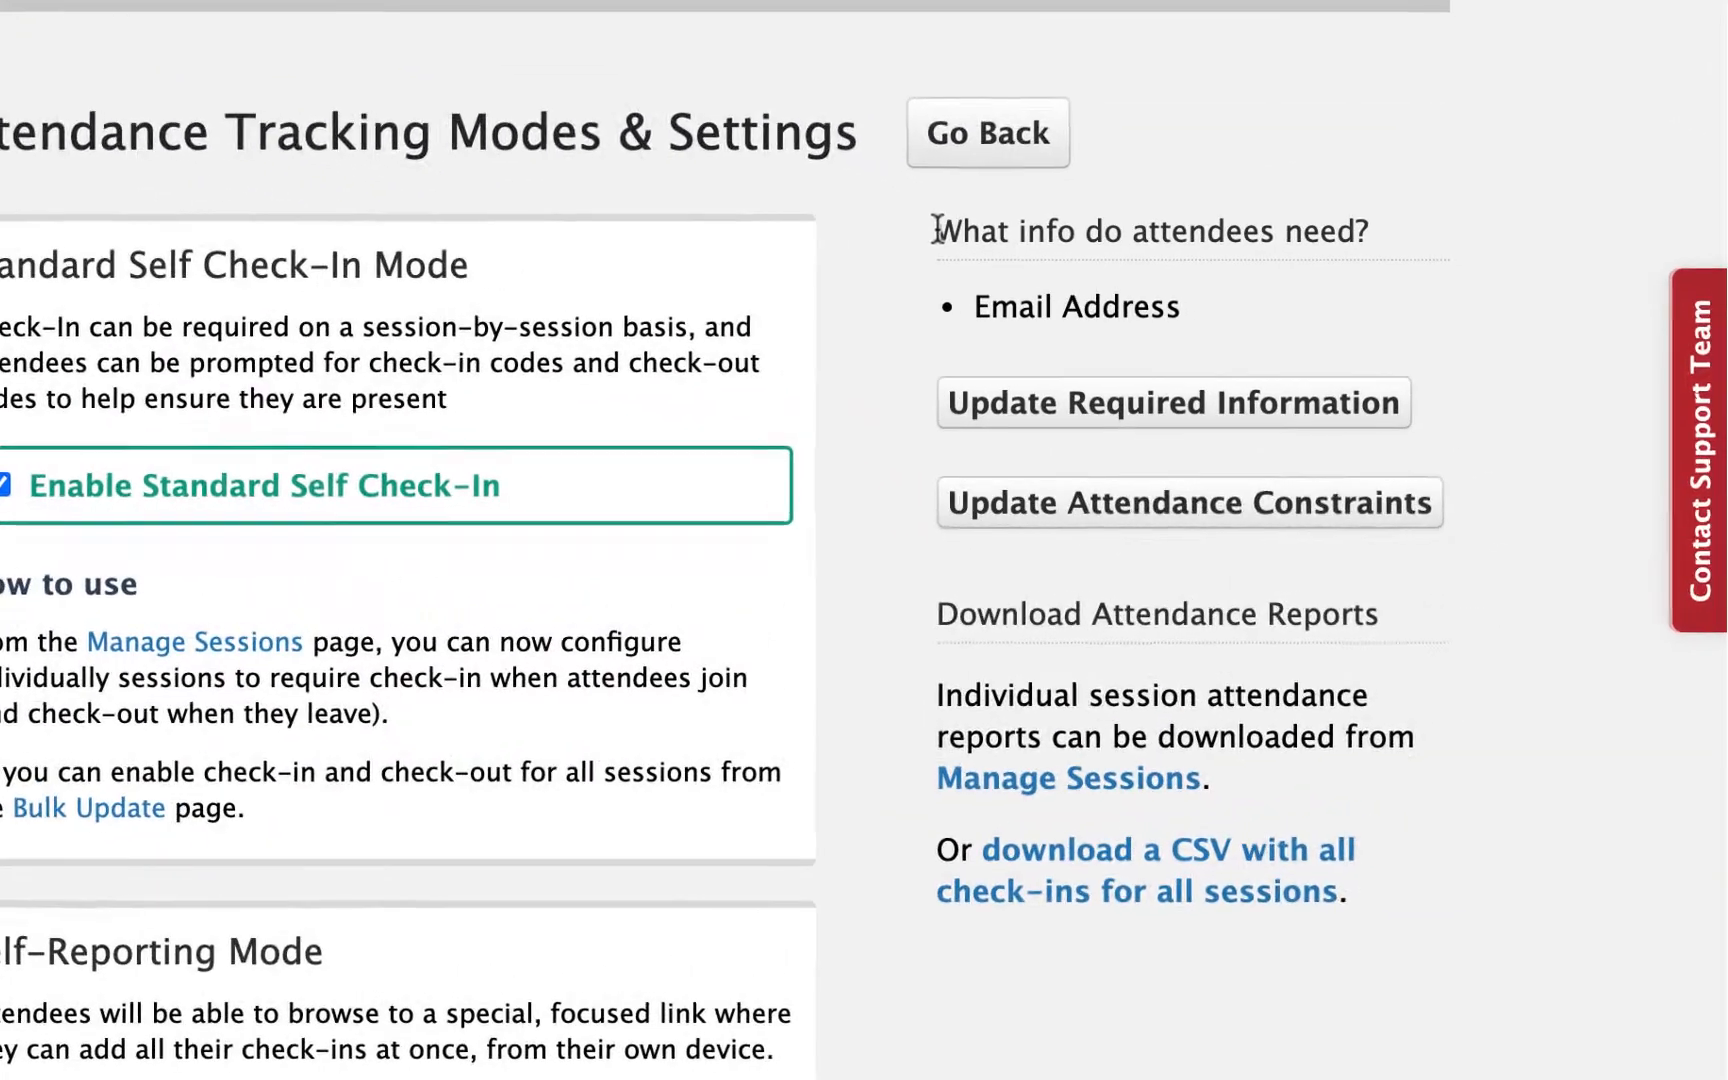
left_click_drag(1224, 344, 1308, 344)
left_click_drag(1069, 233, 1404, 238)
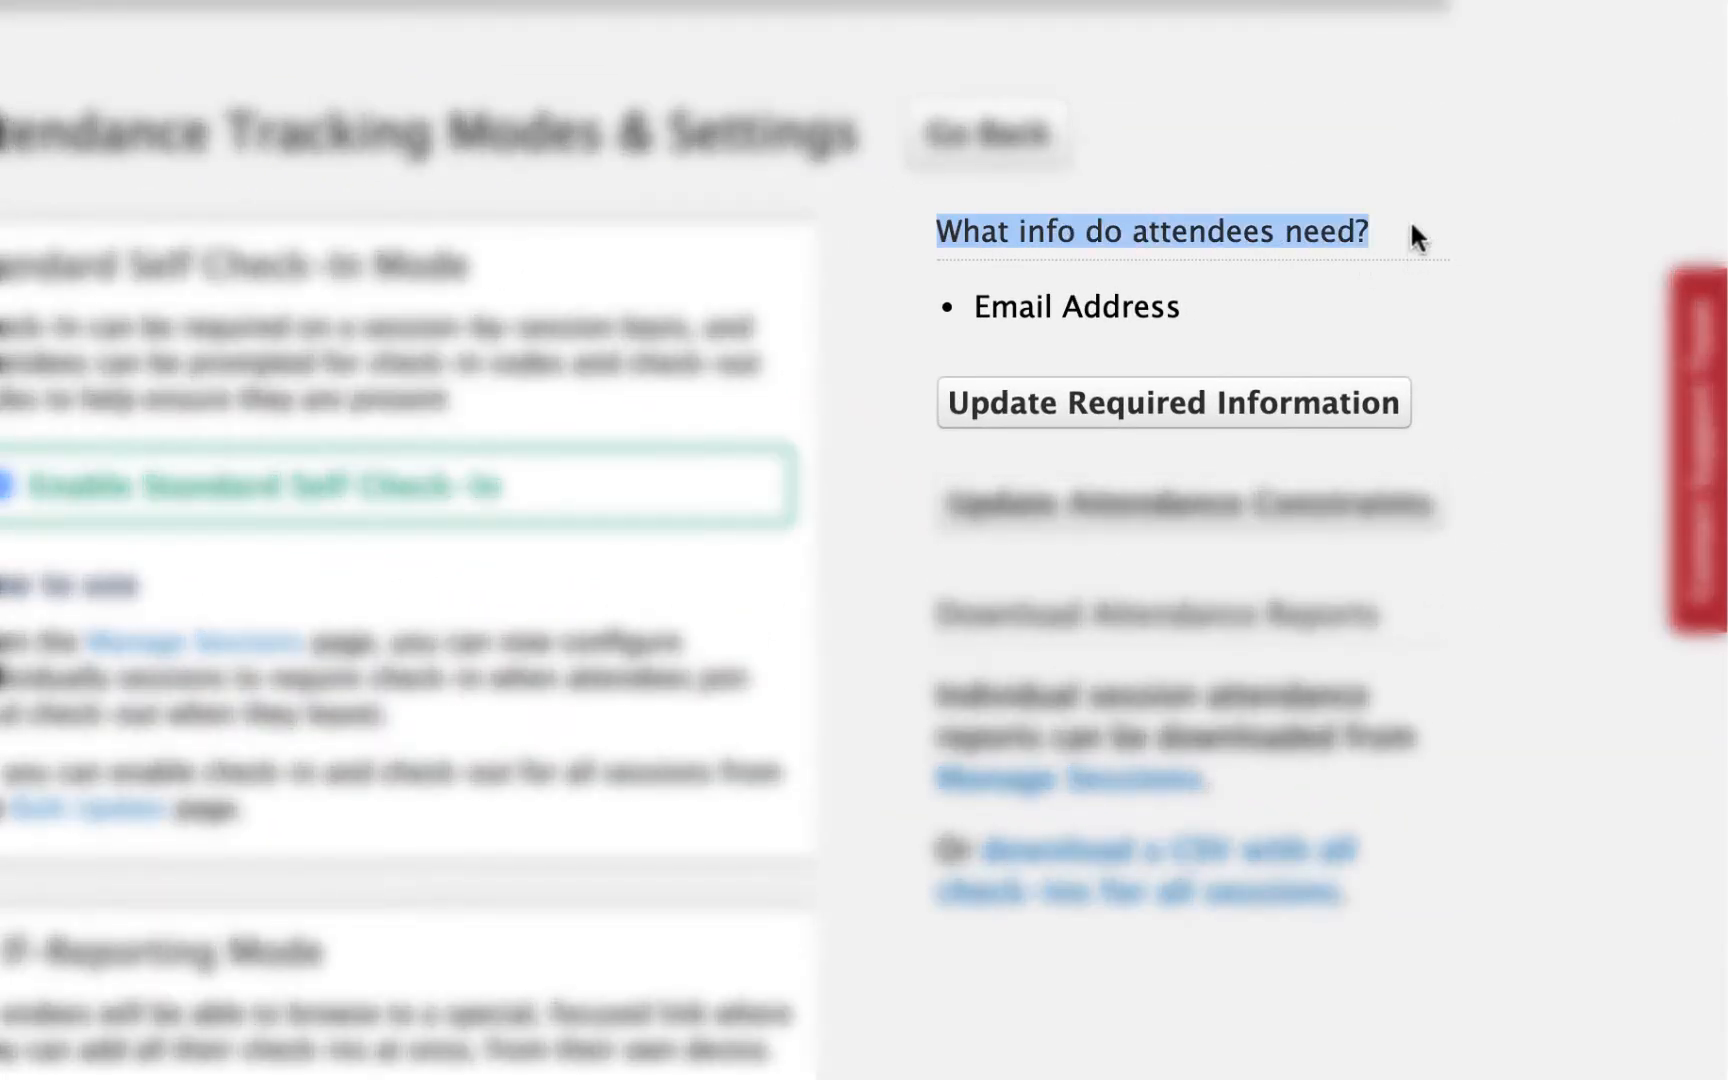
left_click(1409, 222)
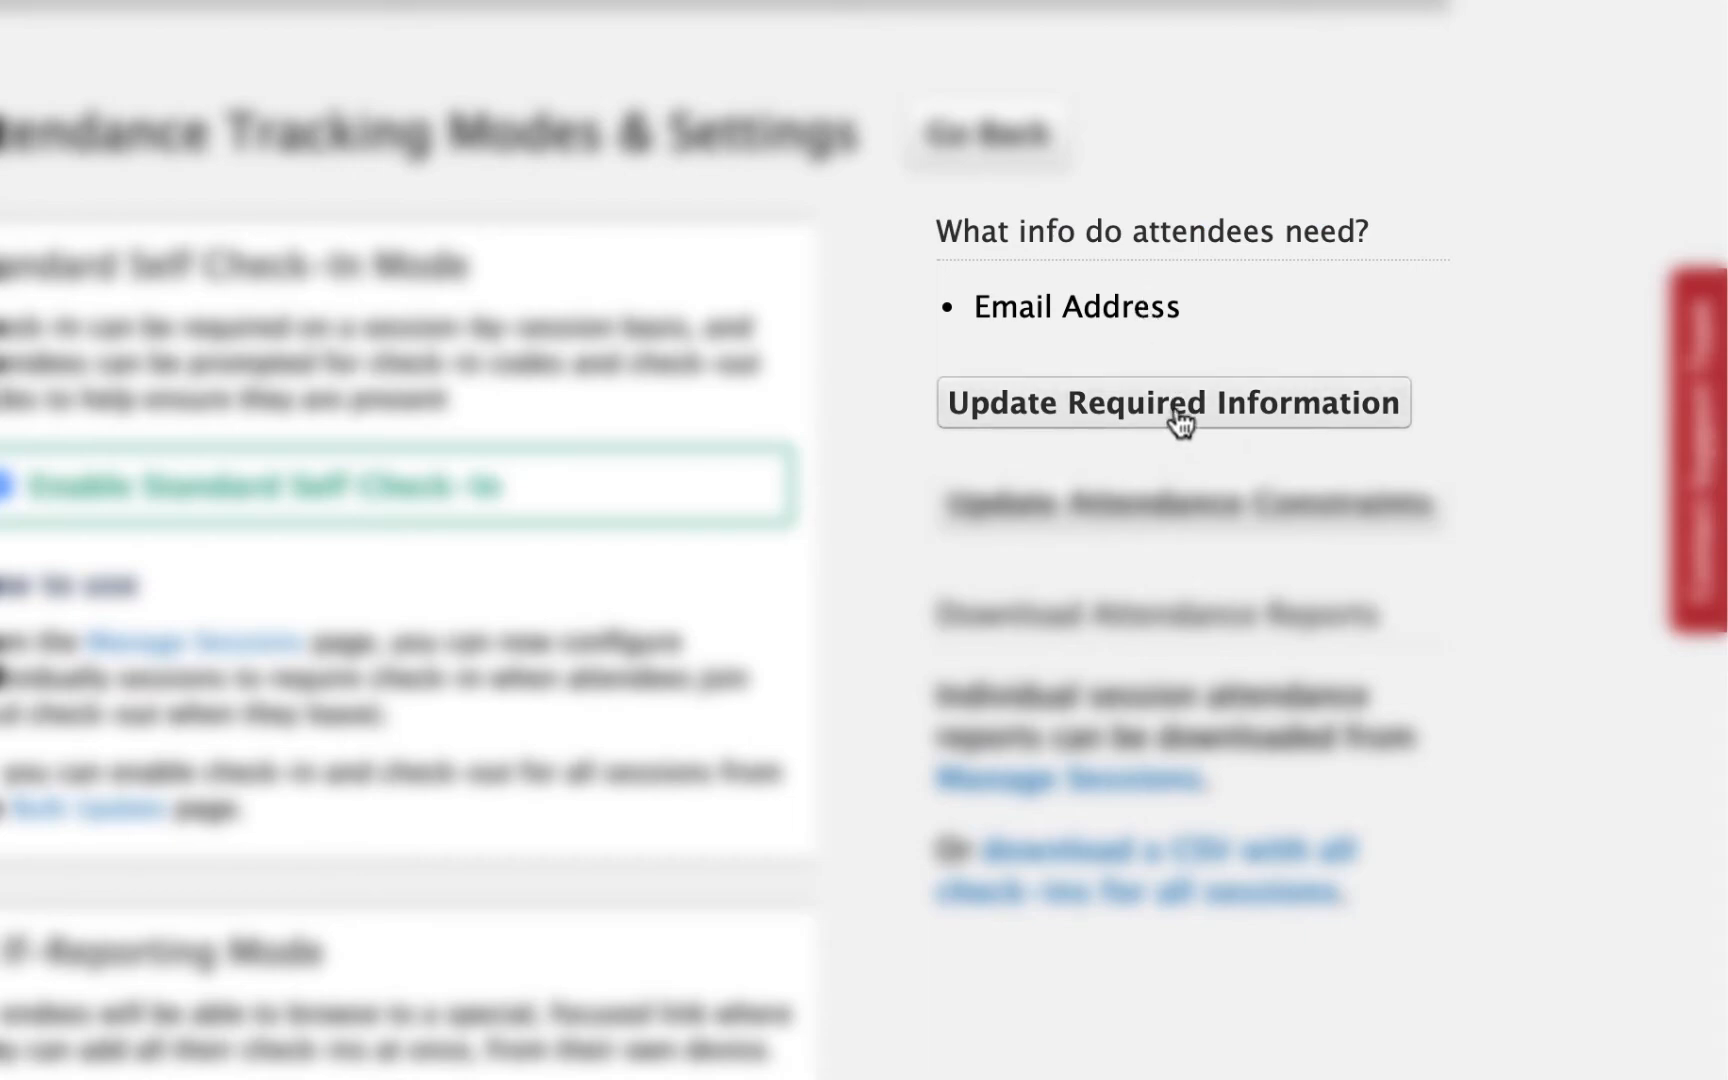
left_click(1248, 410)
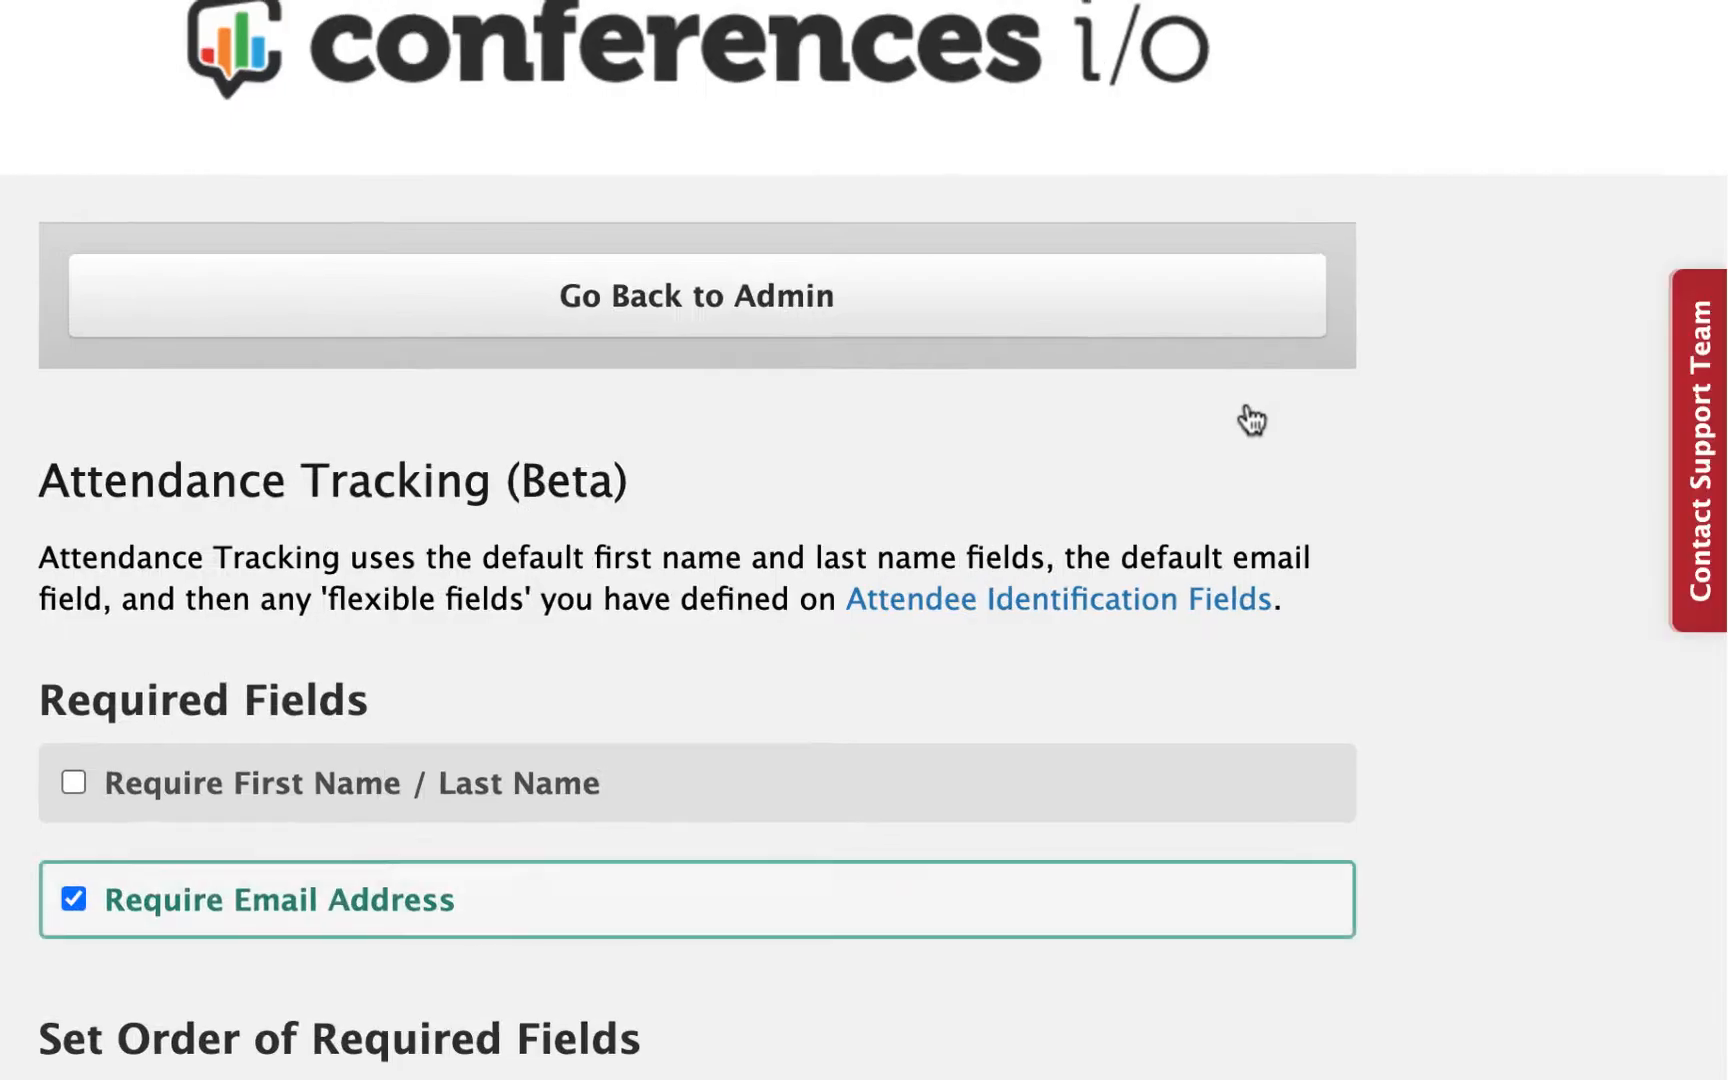
scroll(1278, 480, "down", 2)
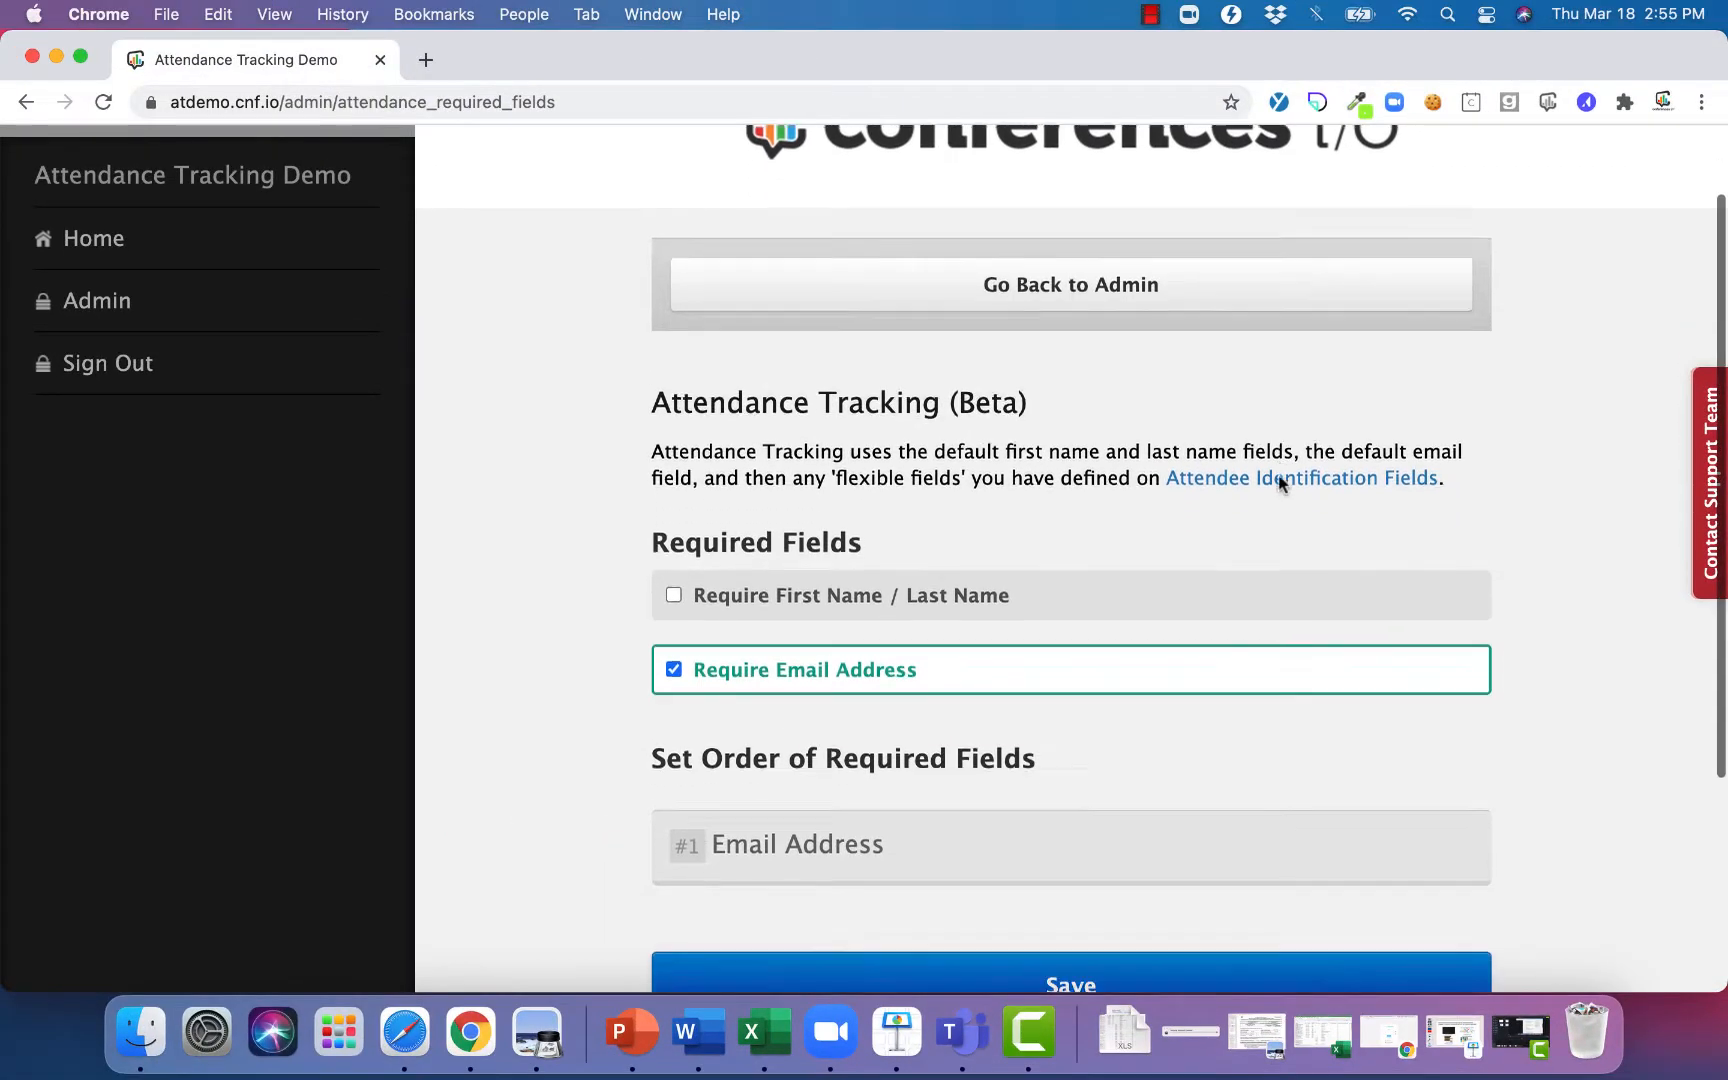
scroll(1278, 480, "down", 3)
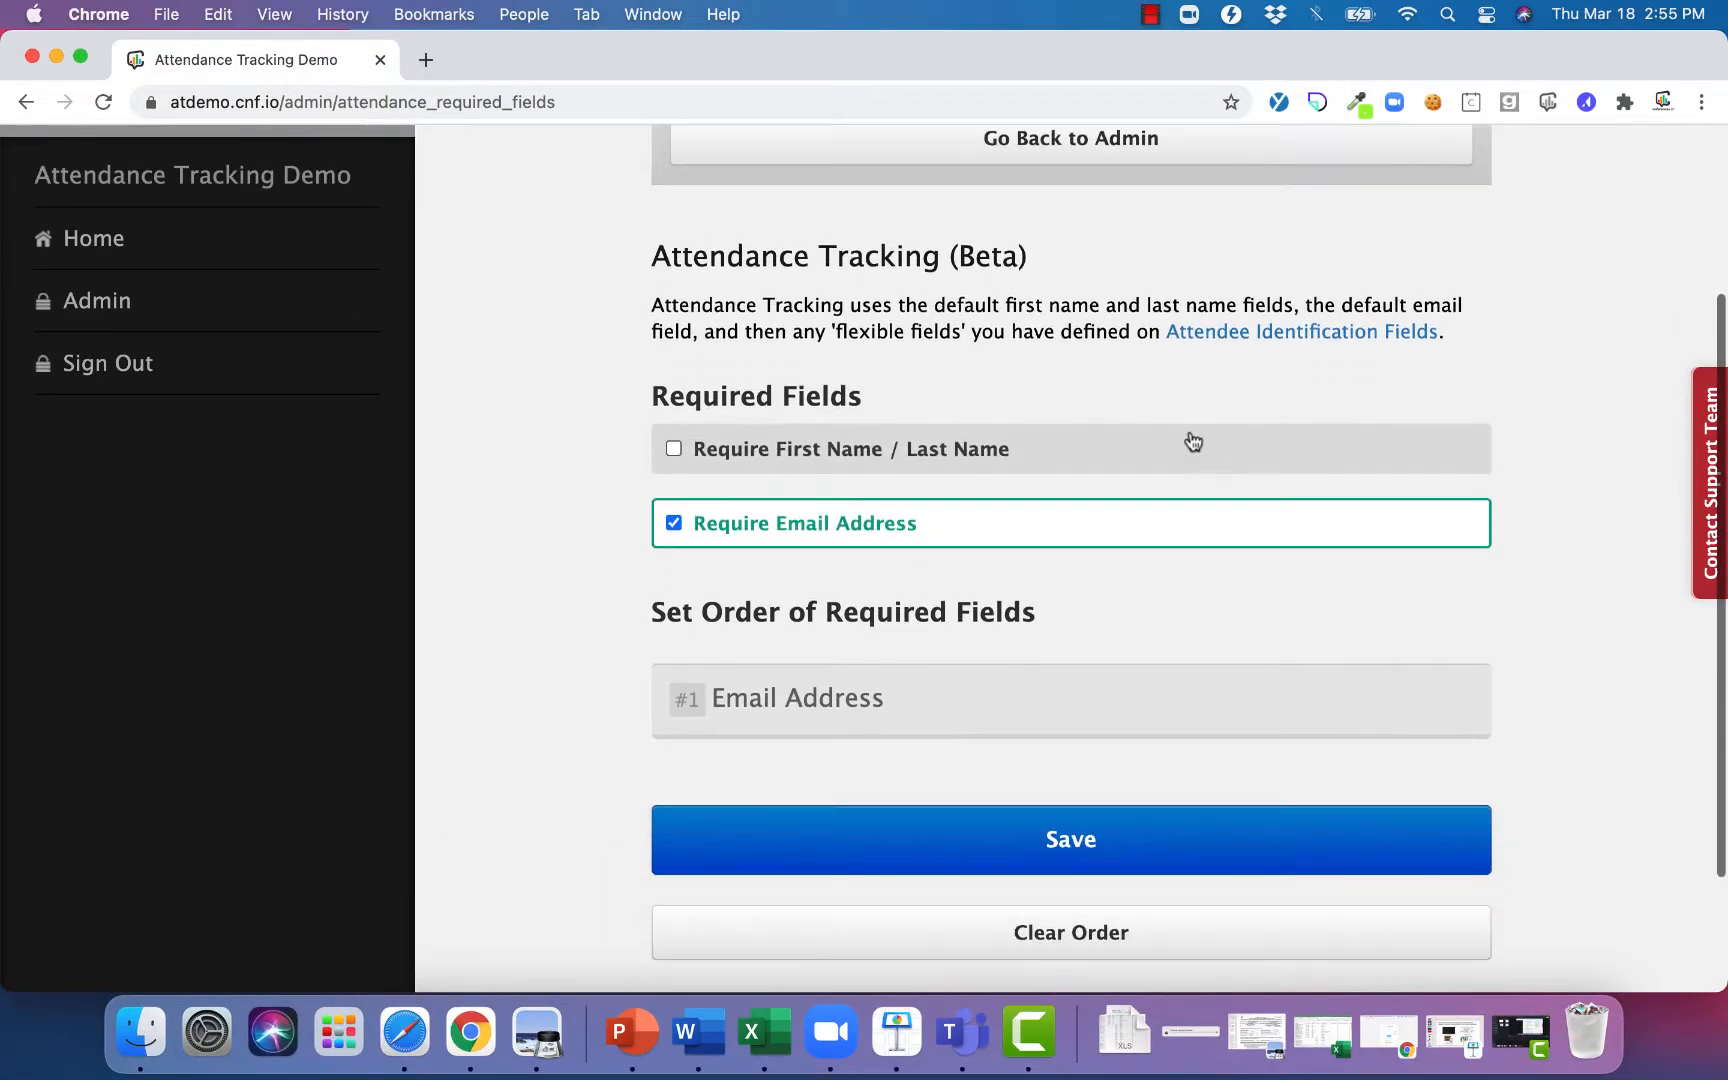
left_click(1003, 452)
- Move First Name / Last Name ahead of Email Address in the required field order and save the settings
scroll(1035, 713, "down", 4)
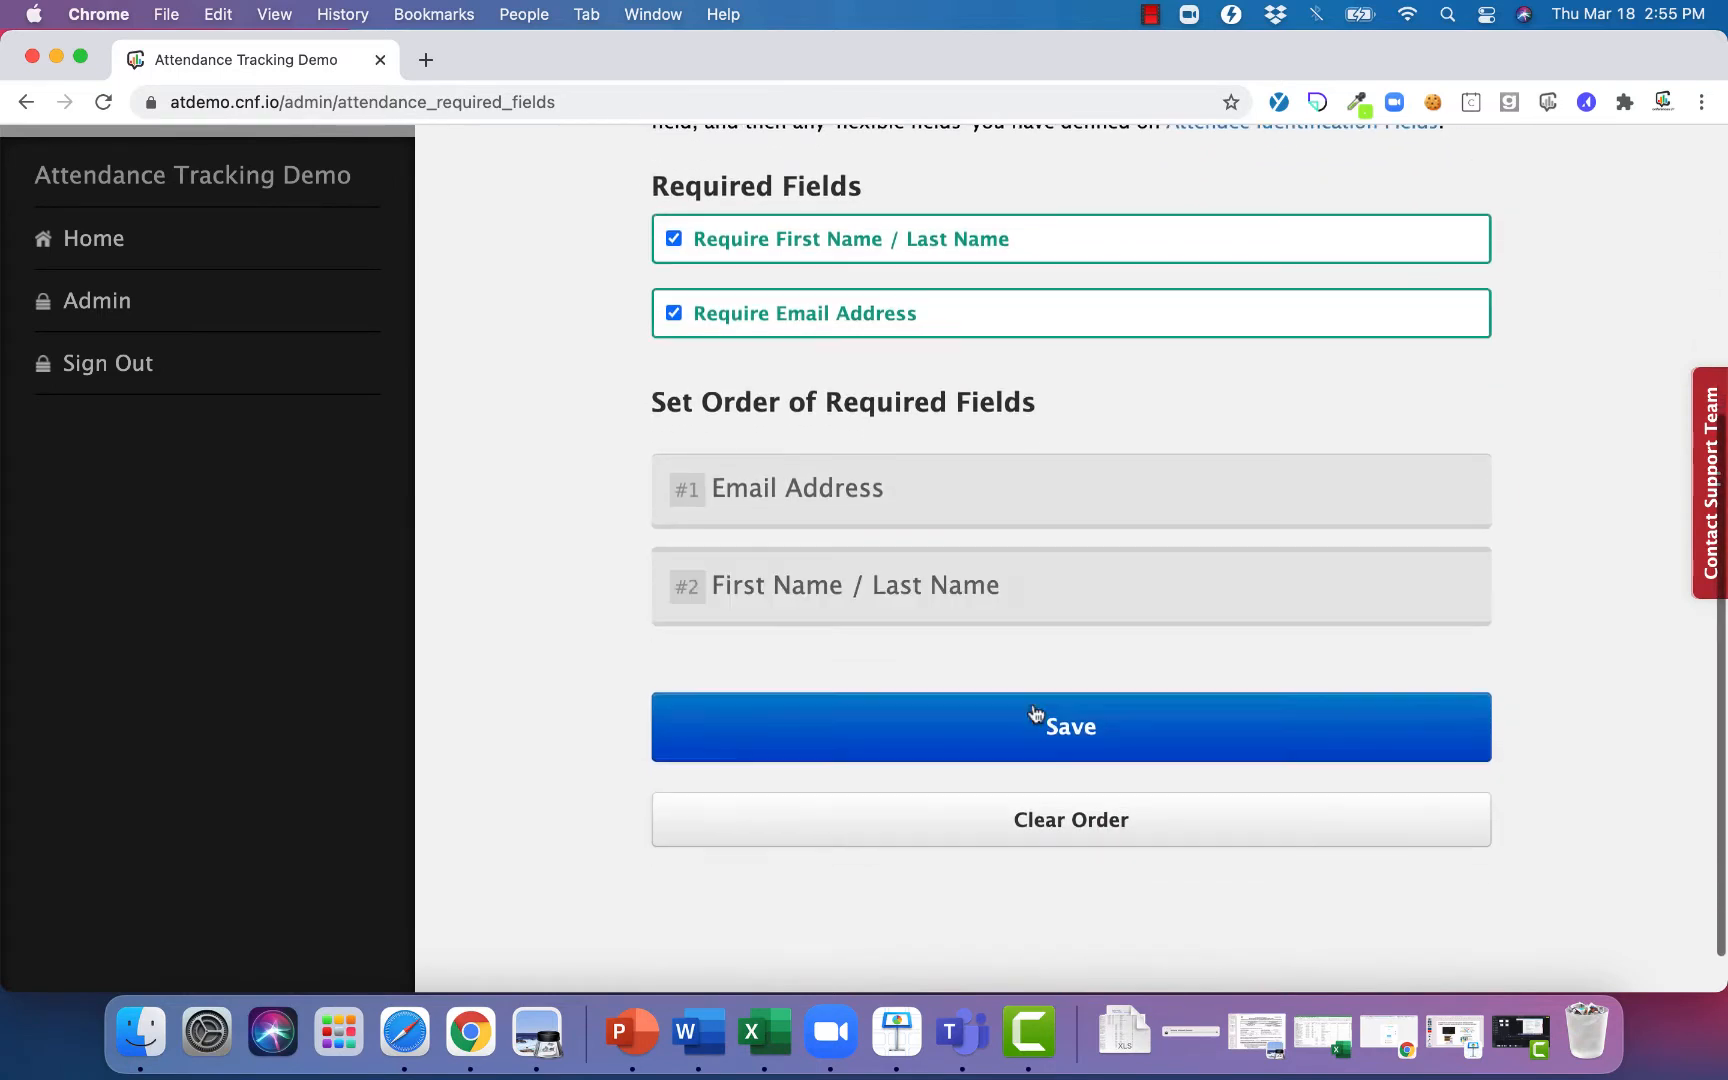
left_click_drag(1022, 612, 1007, 505)
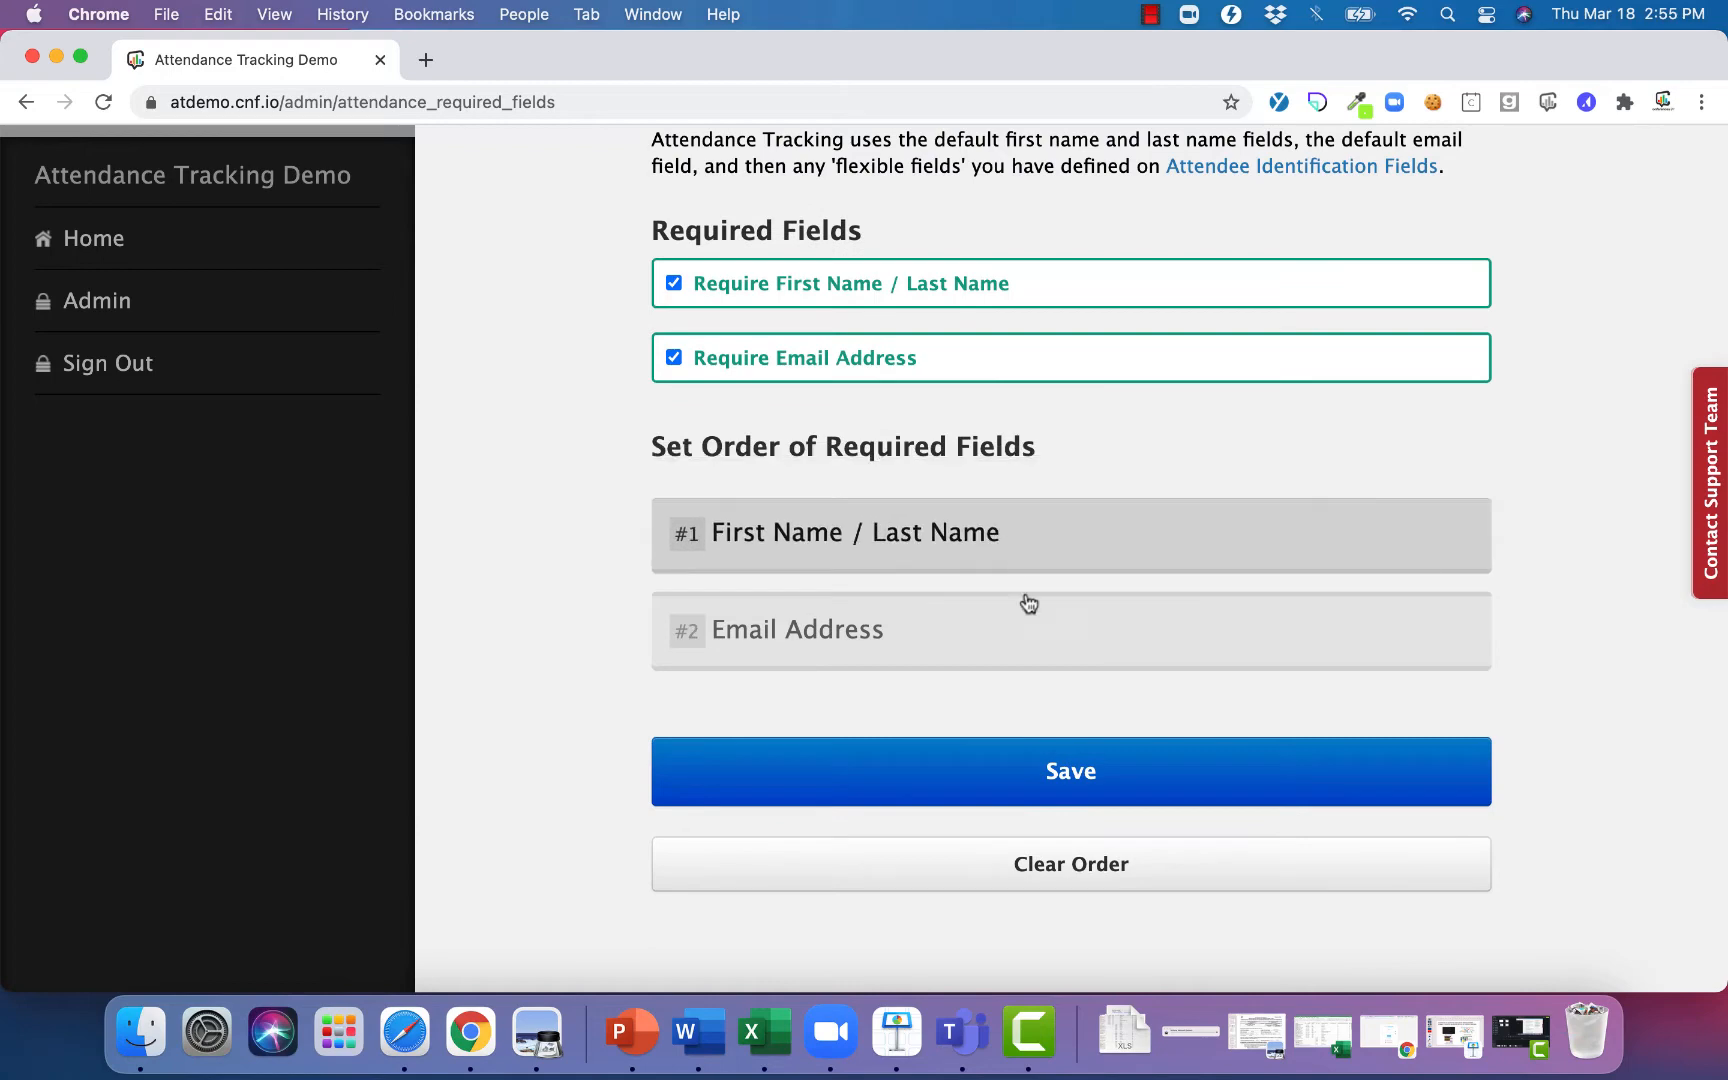
scroll(1035, 640, "down", 2)
left_click(1045, 672)
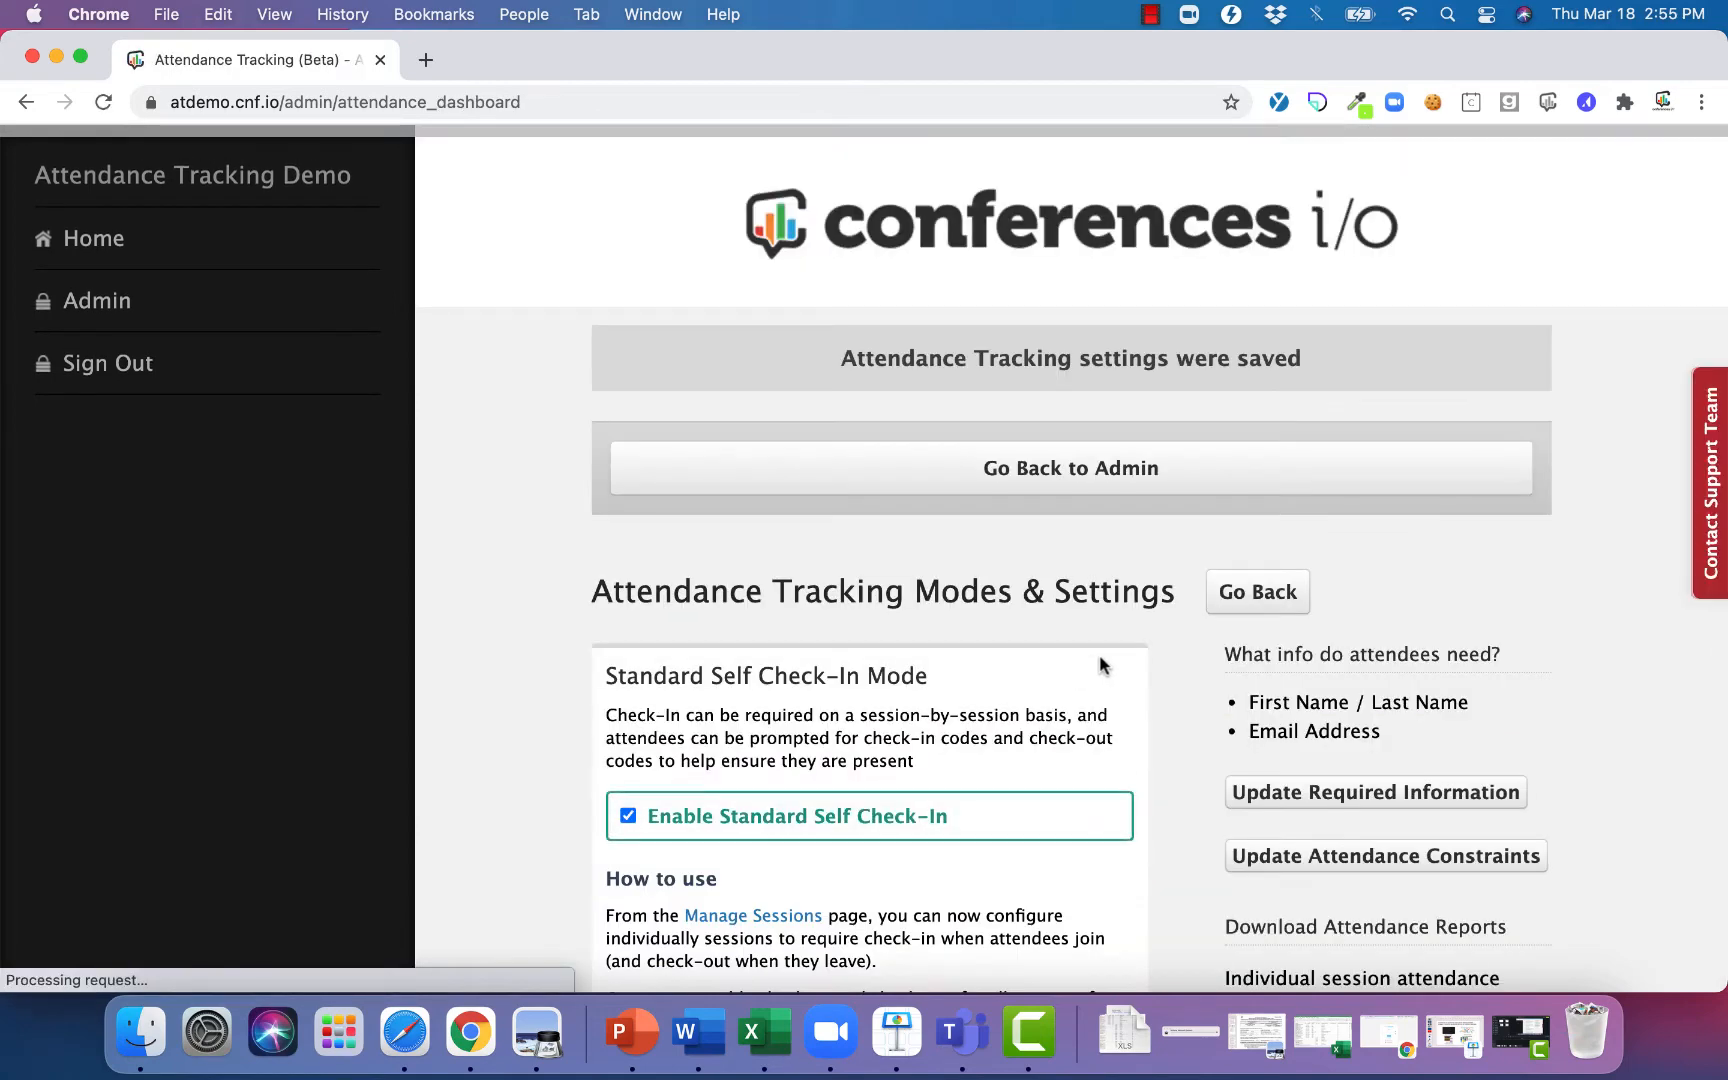
- Return to the required attendee information and open the Attendee Identification Fields page from it
scroll(1196, 660, "down", 5)
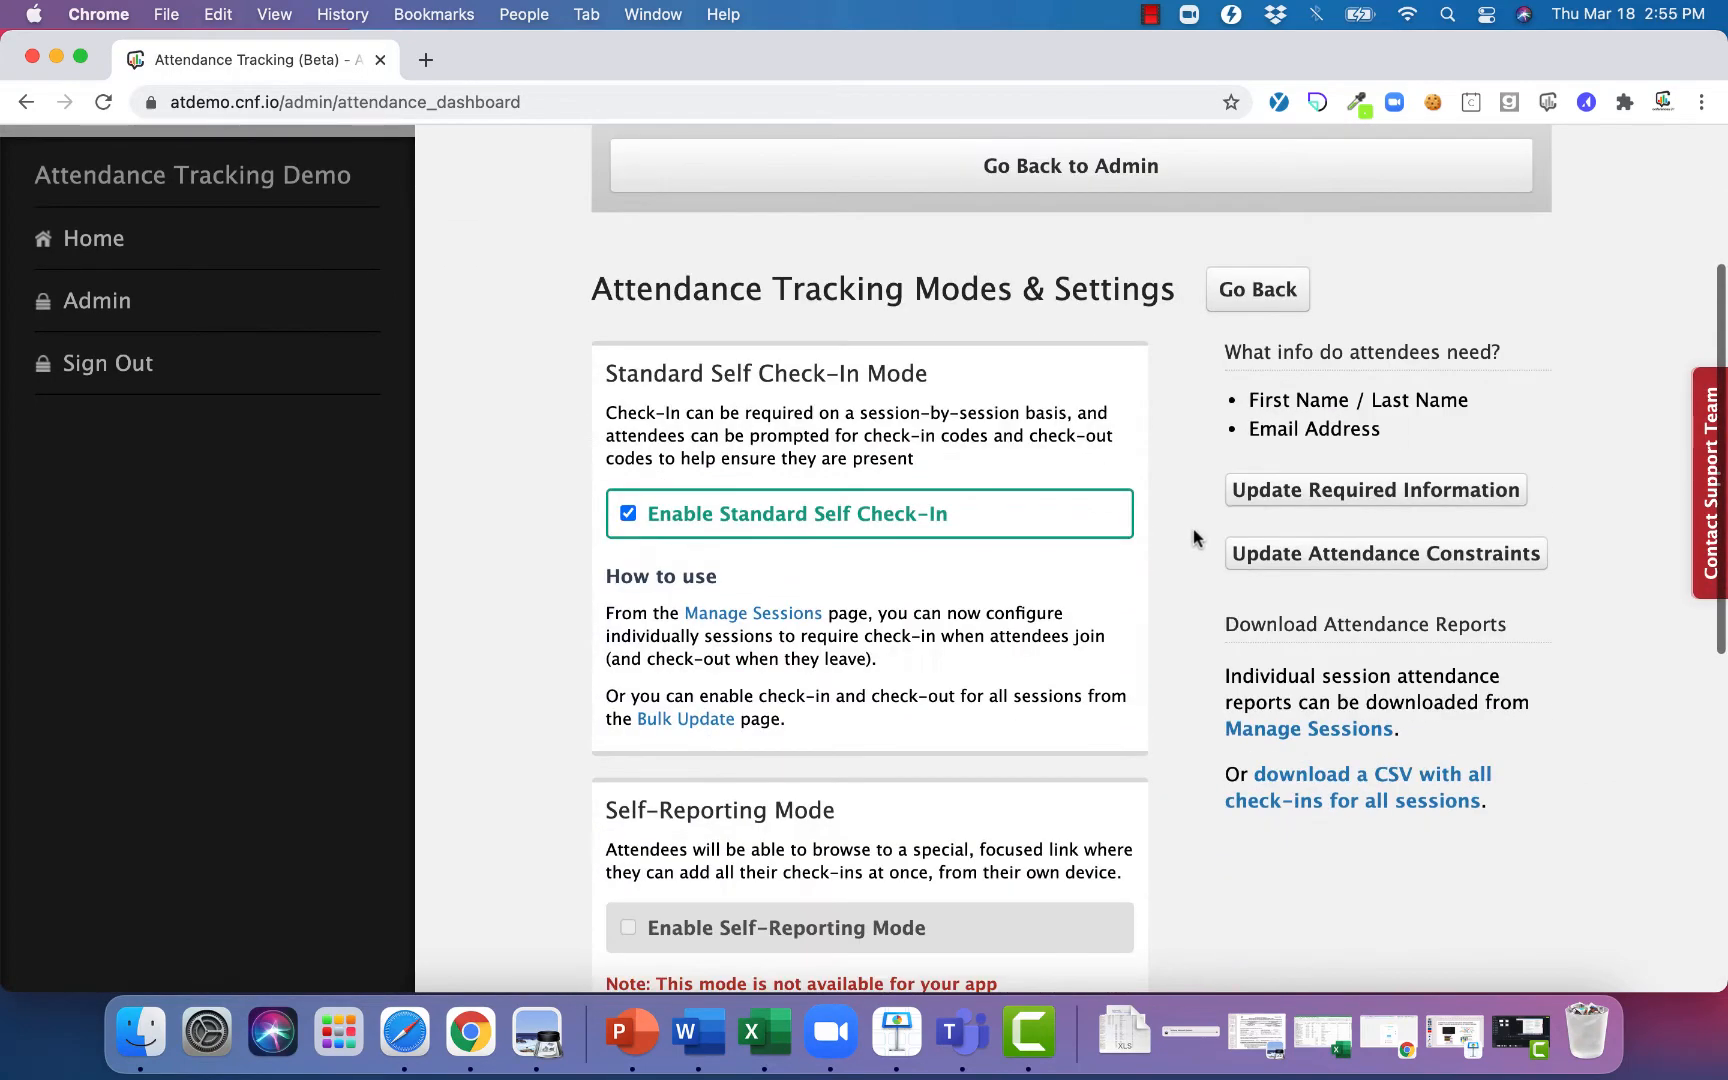
left_click(1378, 500)
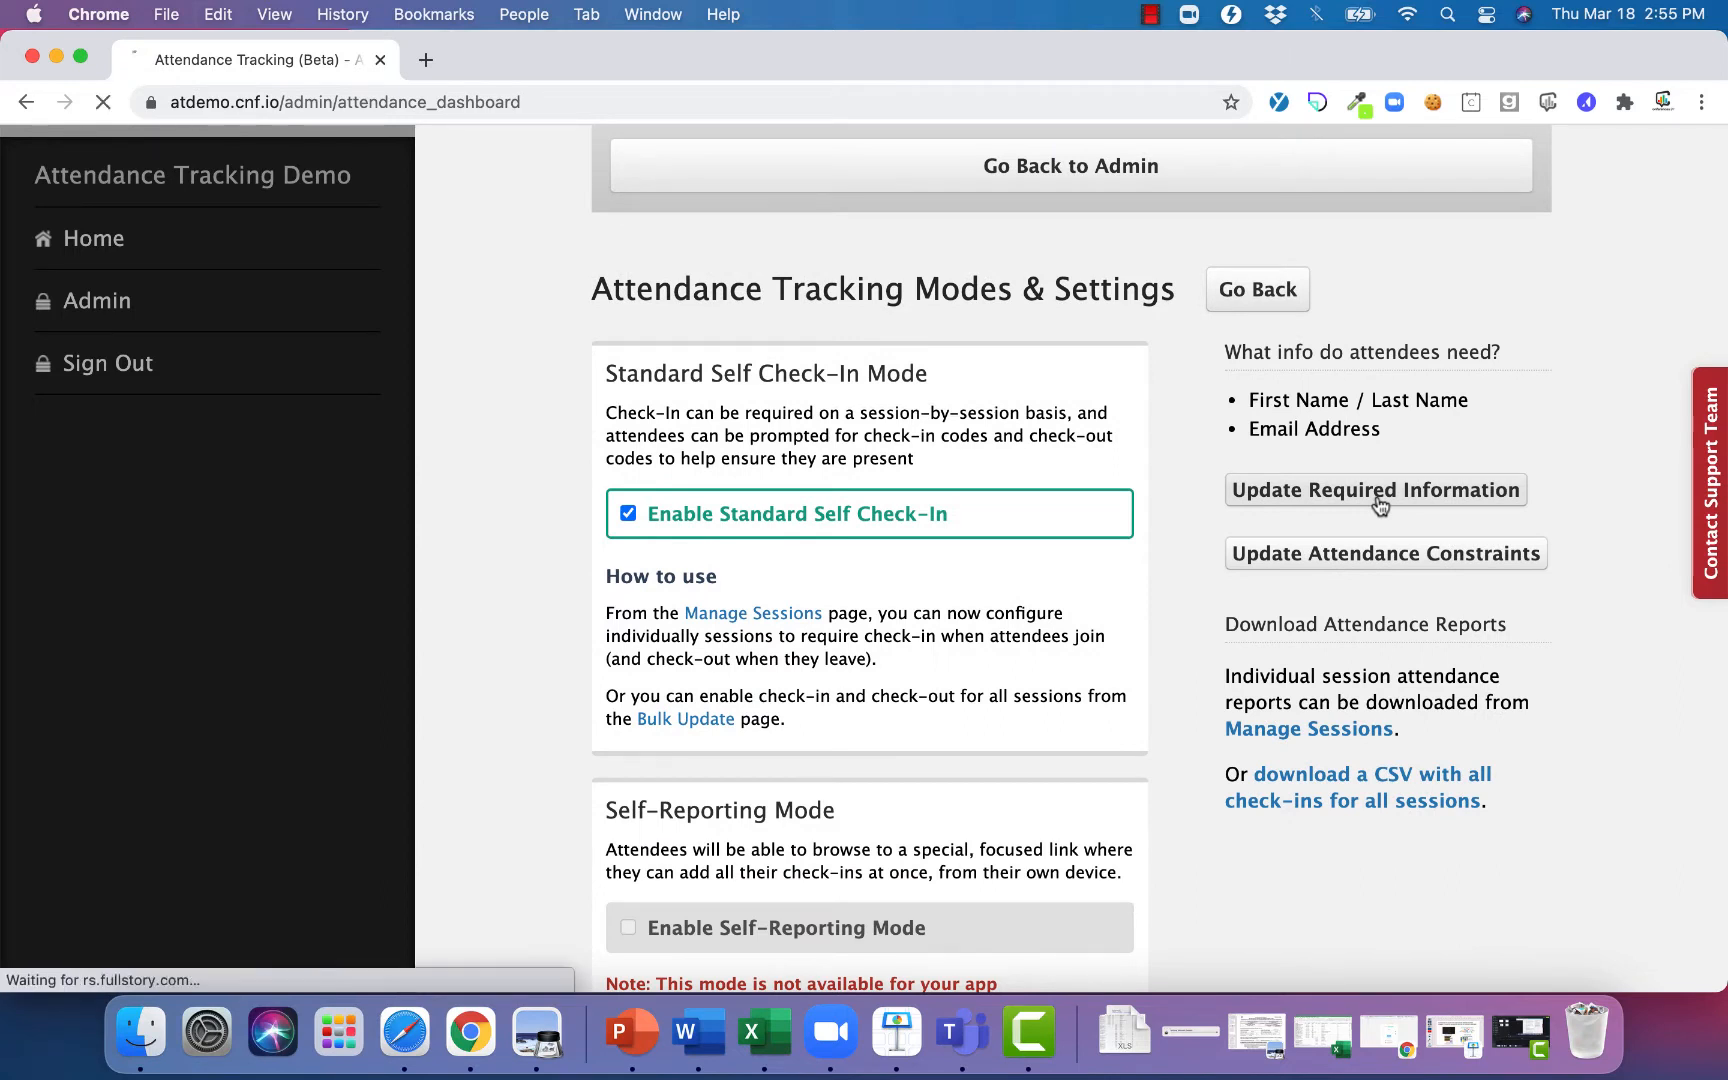
scroll(1381, 496, "down", 3)
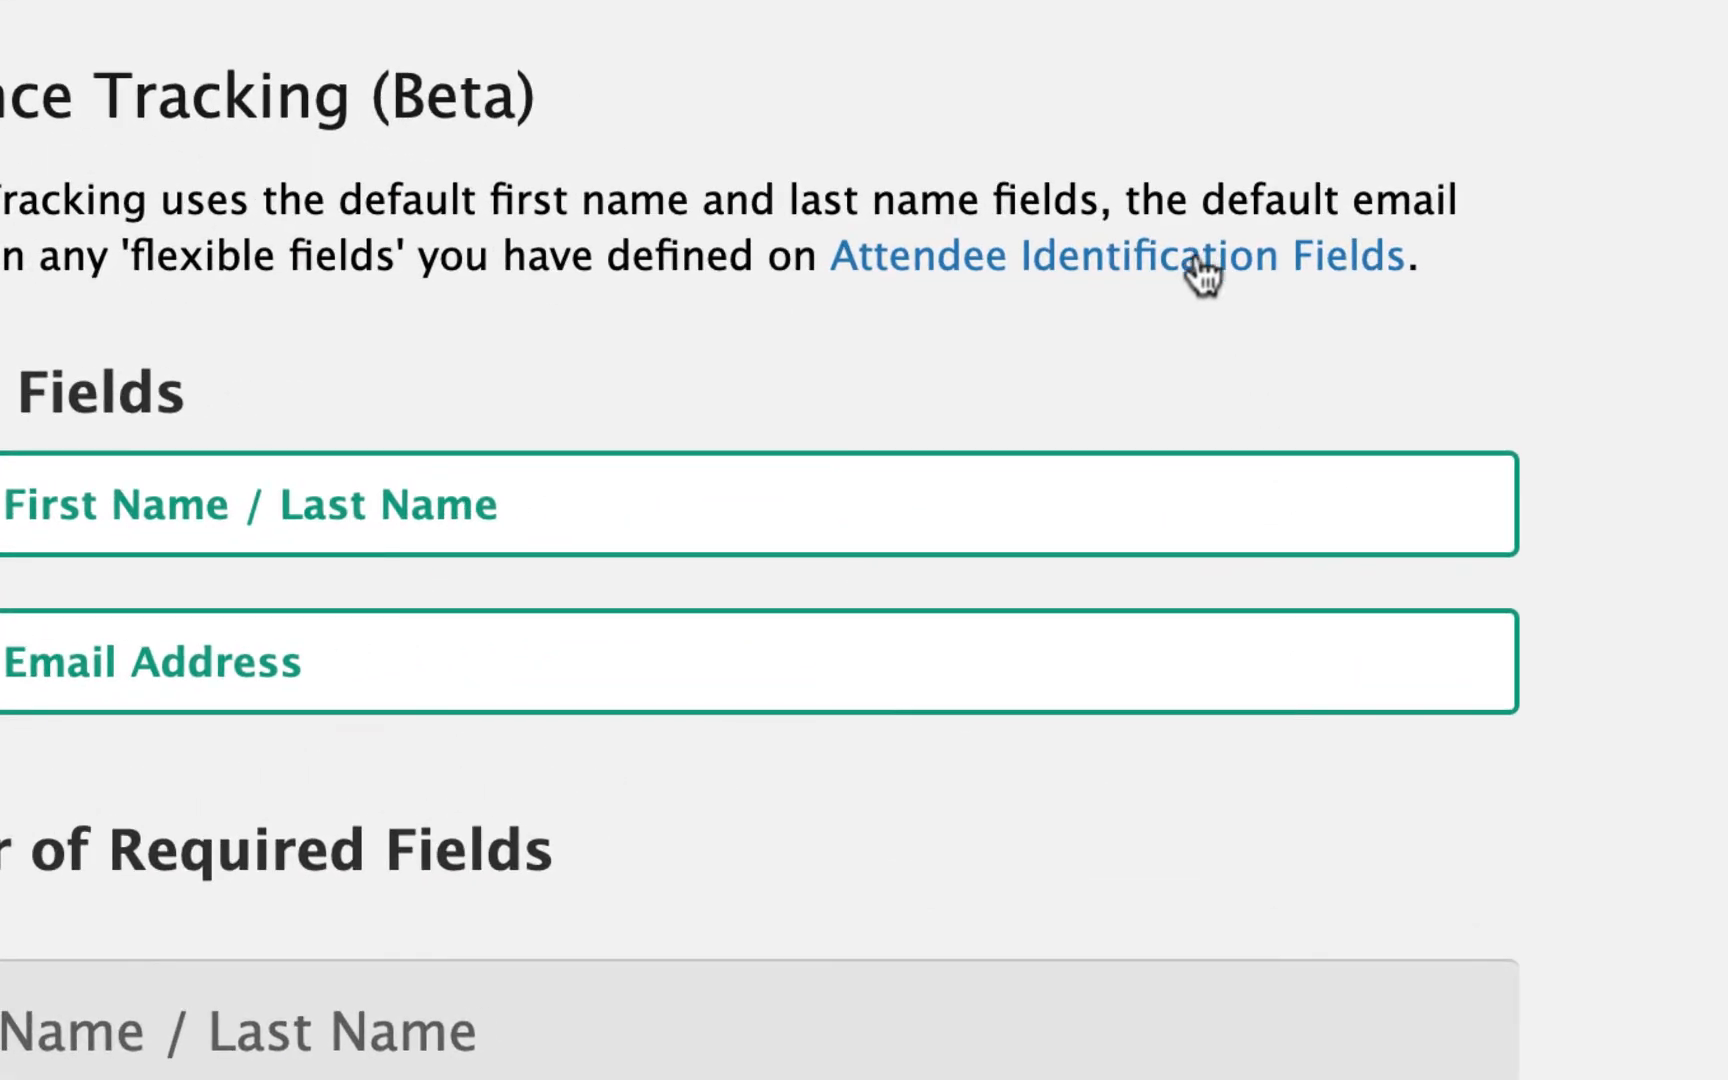
left_click(1203, 262)
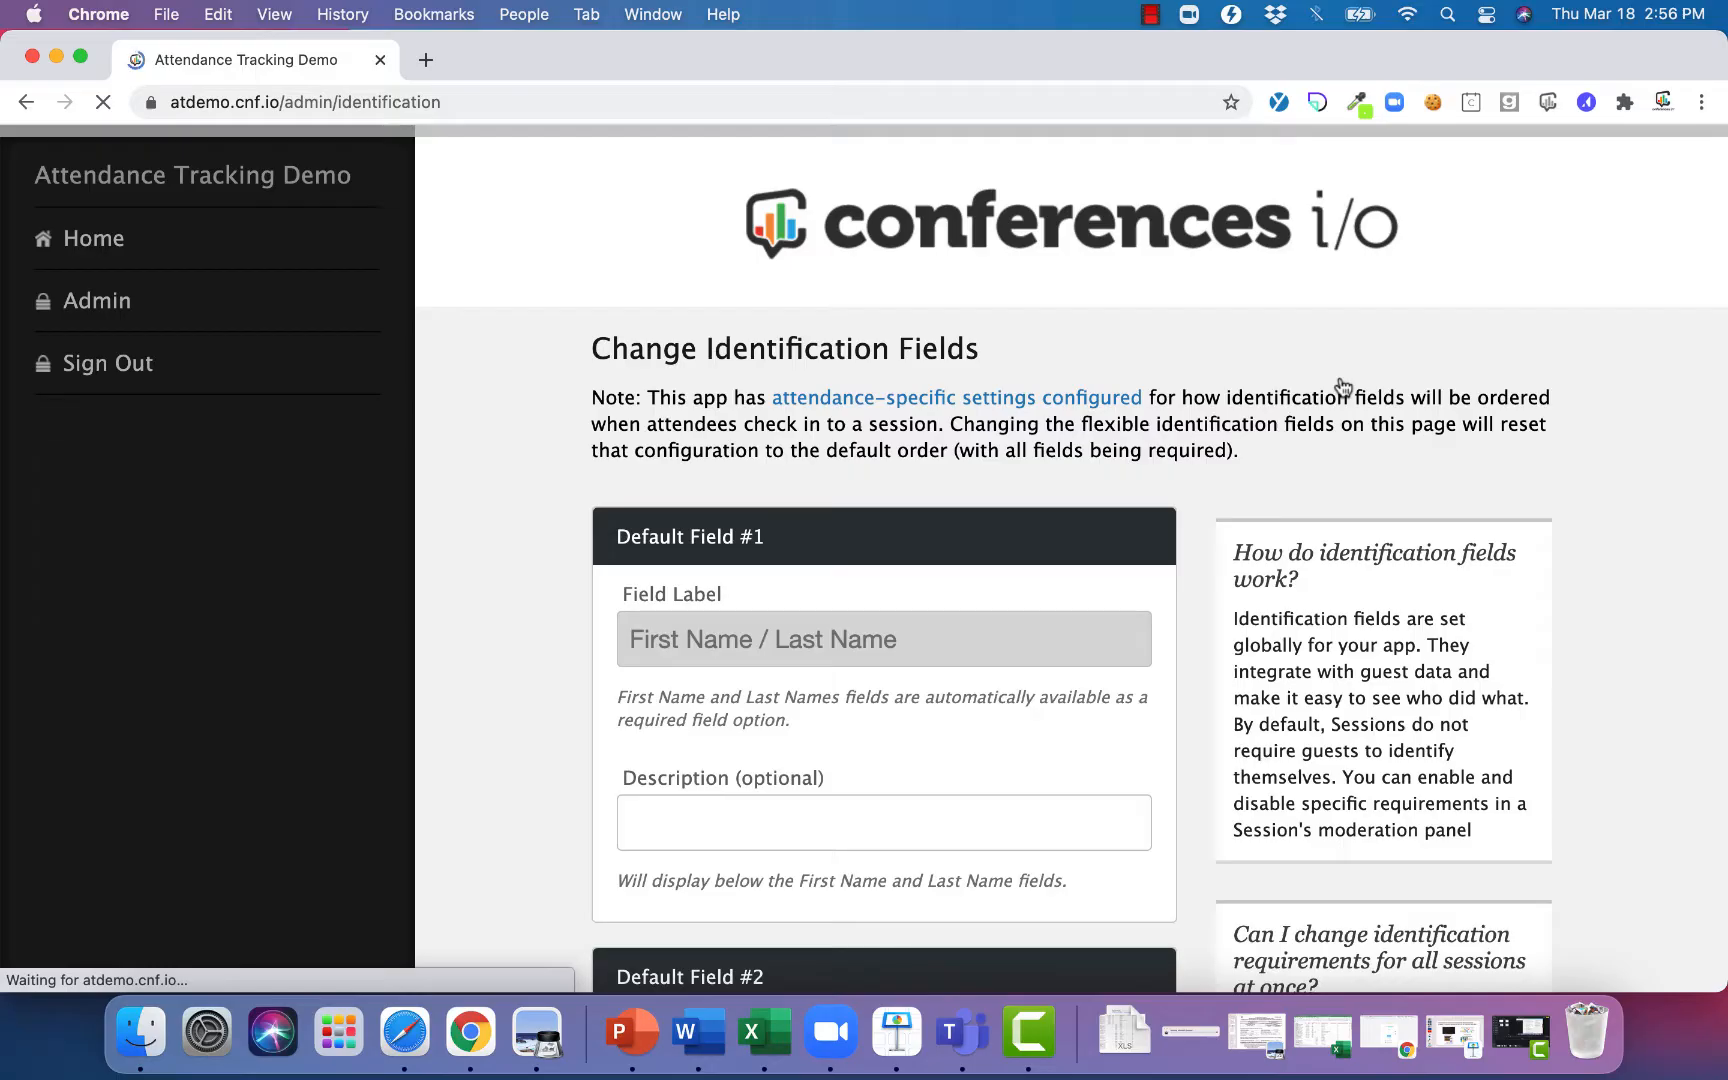
- Enter "Please use the email address that you registered with" as the description of the default Email Address field
scroll(1210, 443, "down", 3)
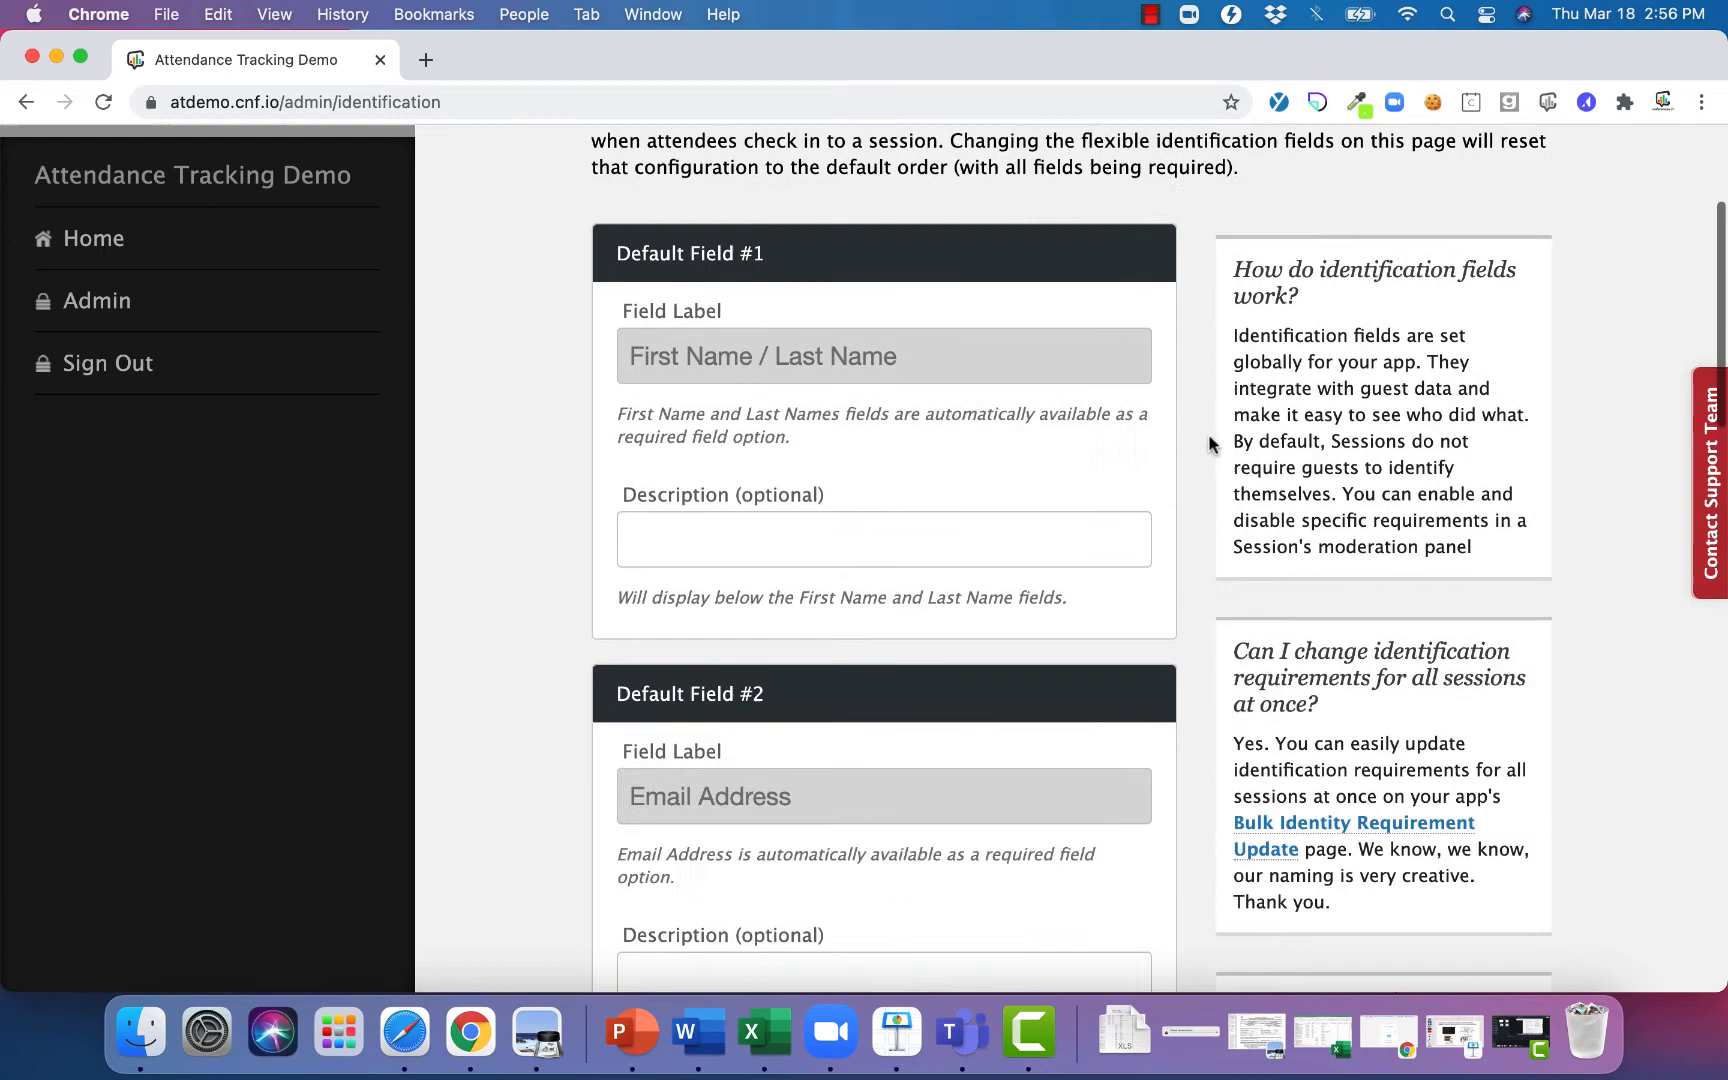
scroll(1208, 443, "down", 5)
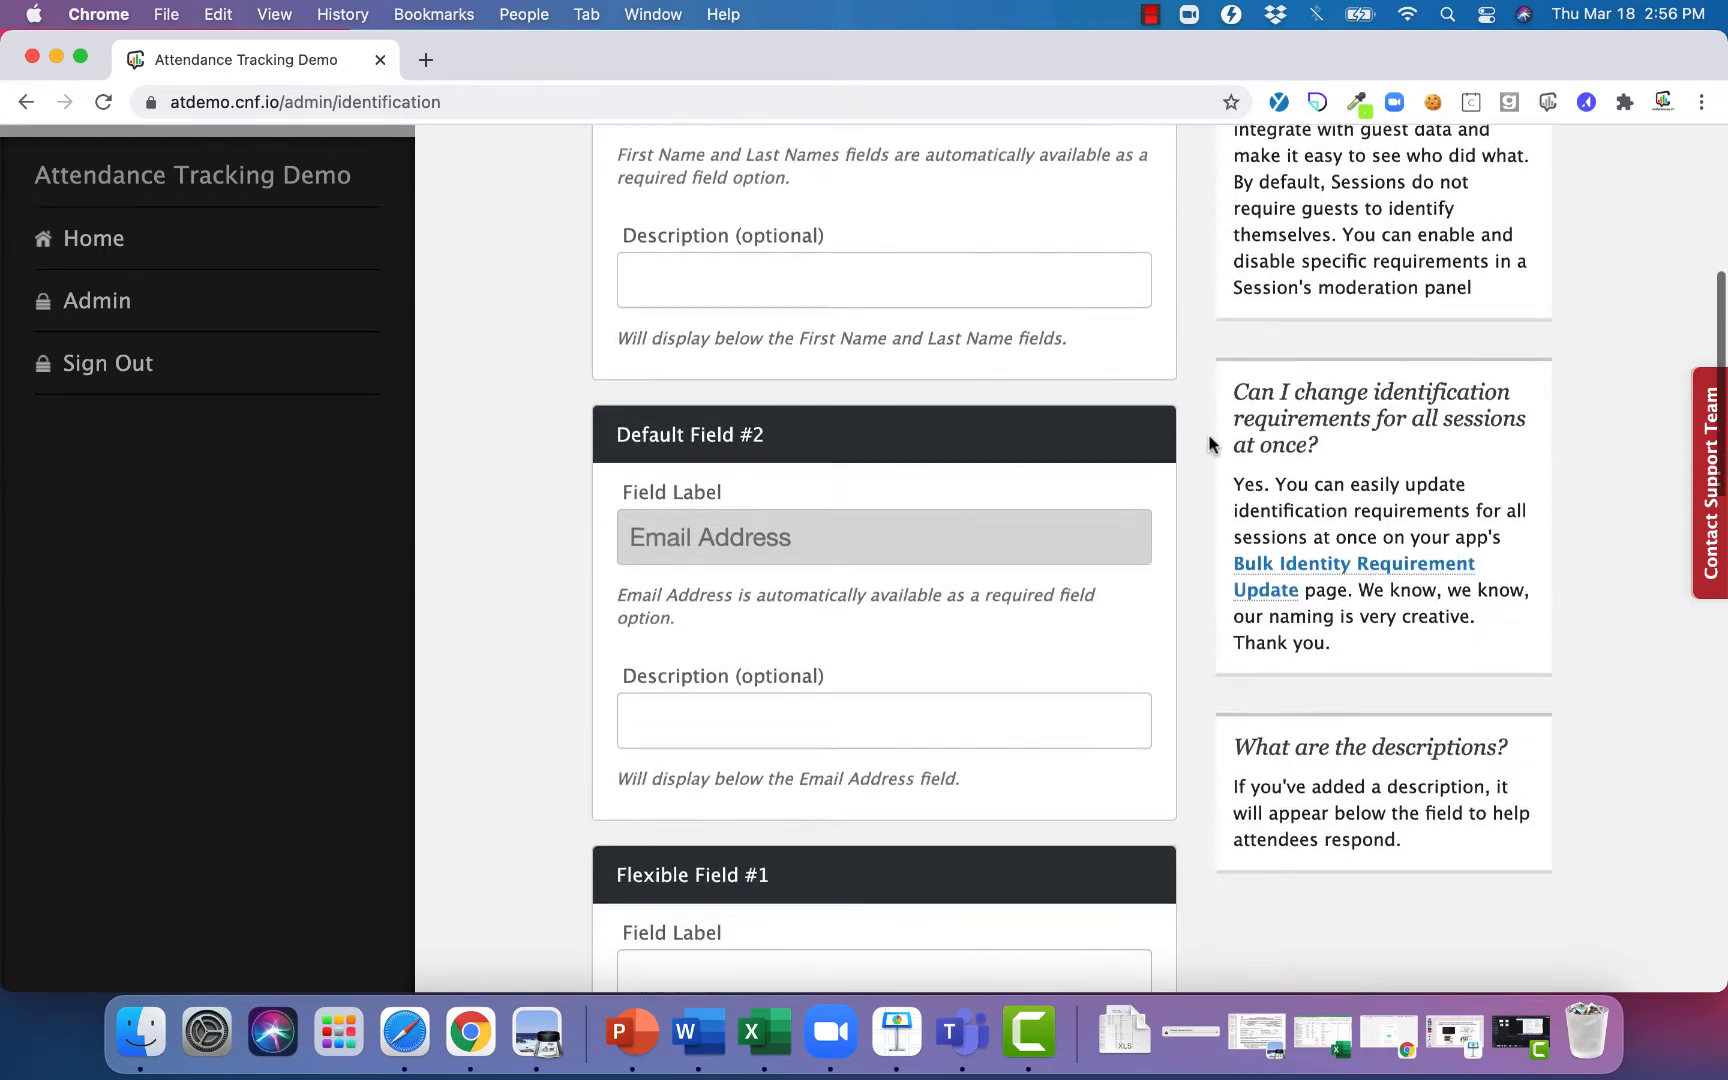
left_click(899, 539)
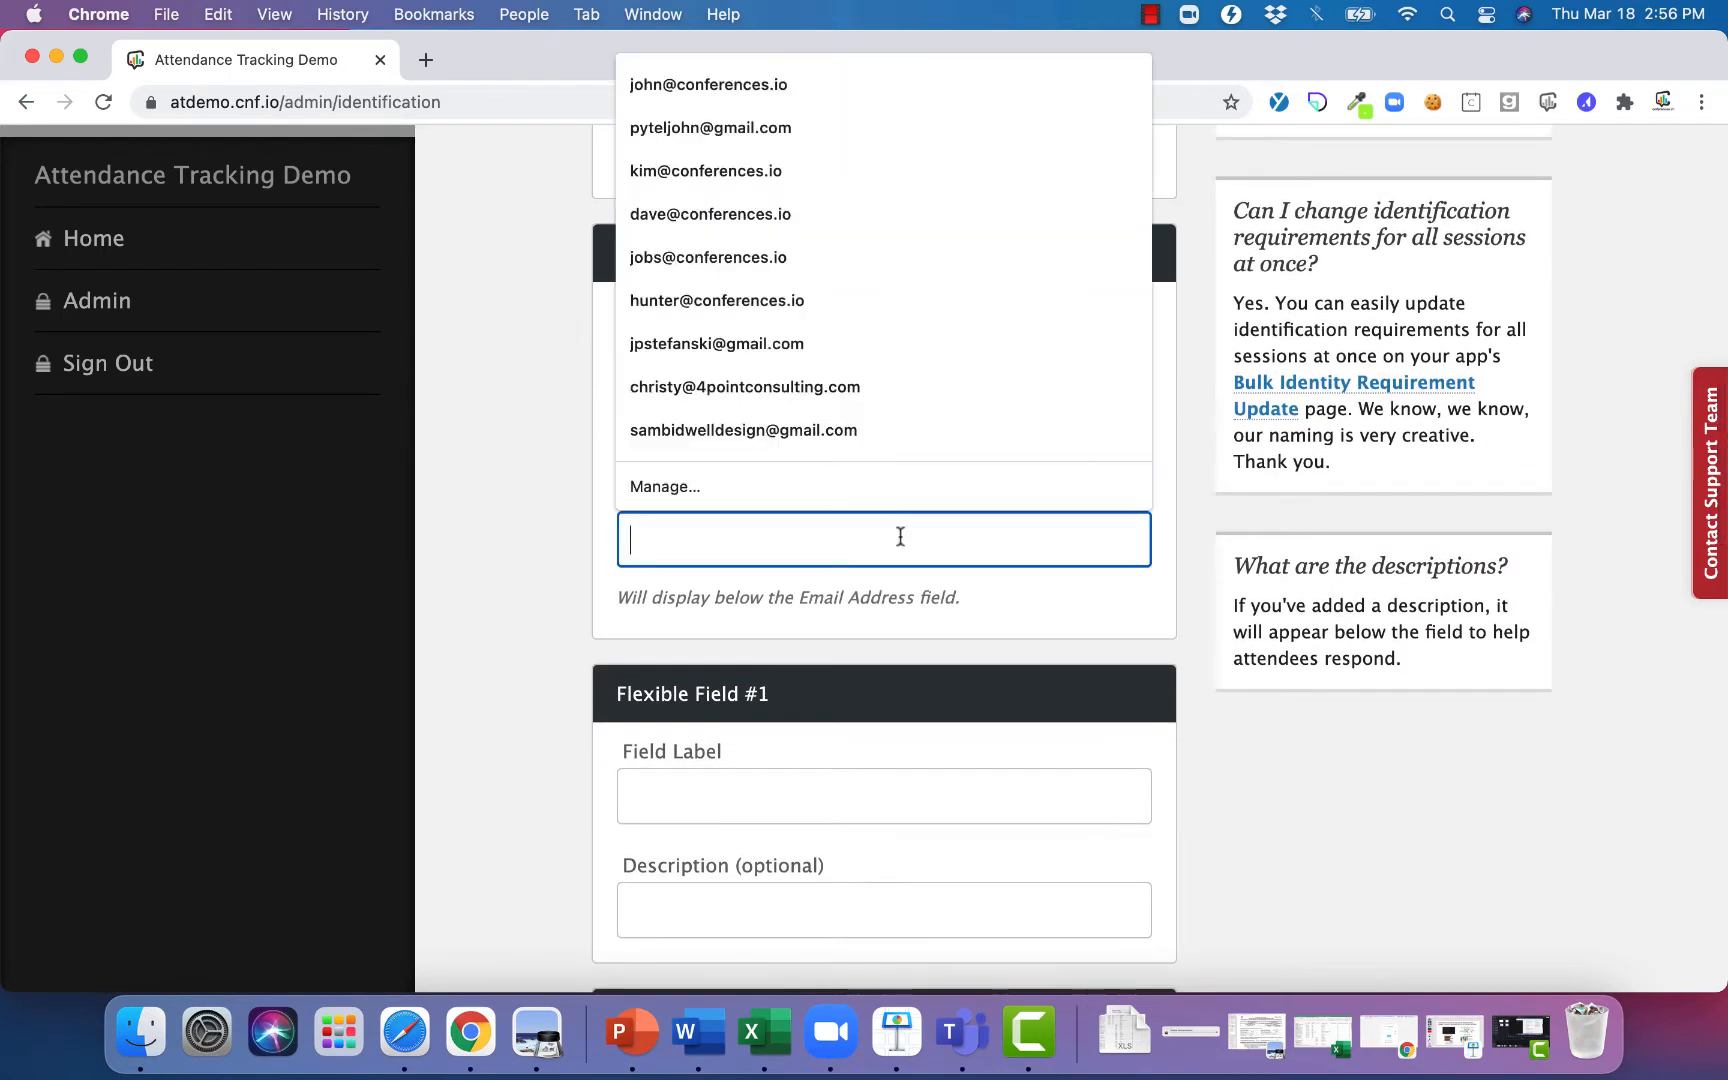
type("Please use the email address that you registere")
type("d with")
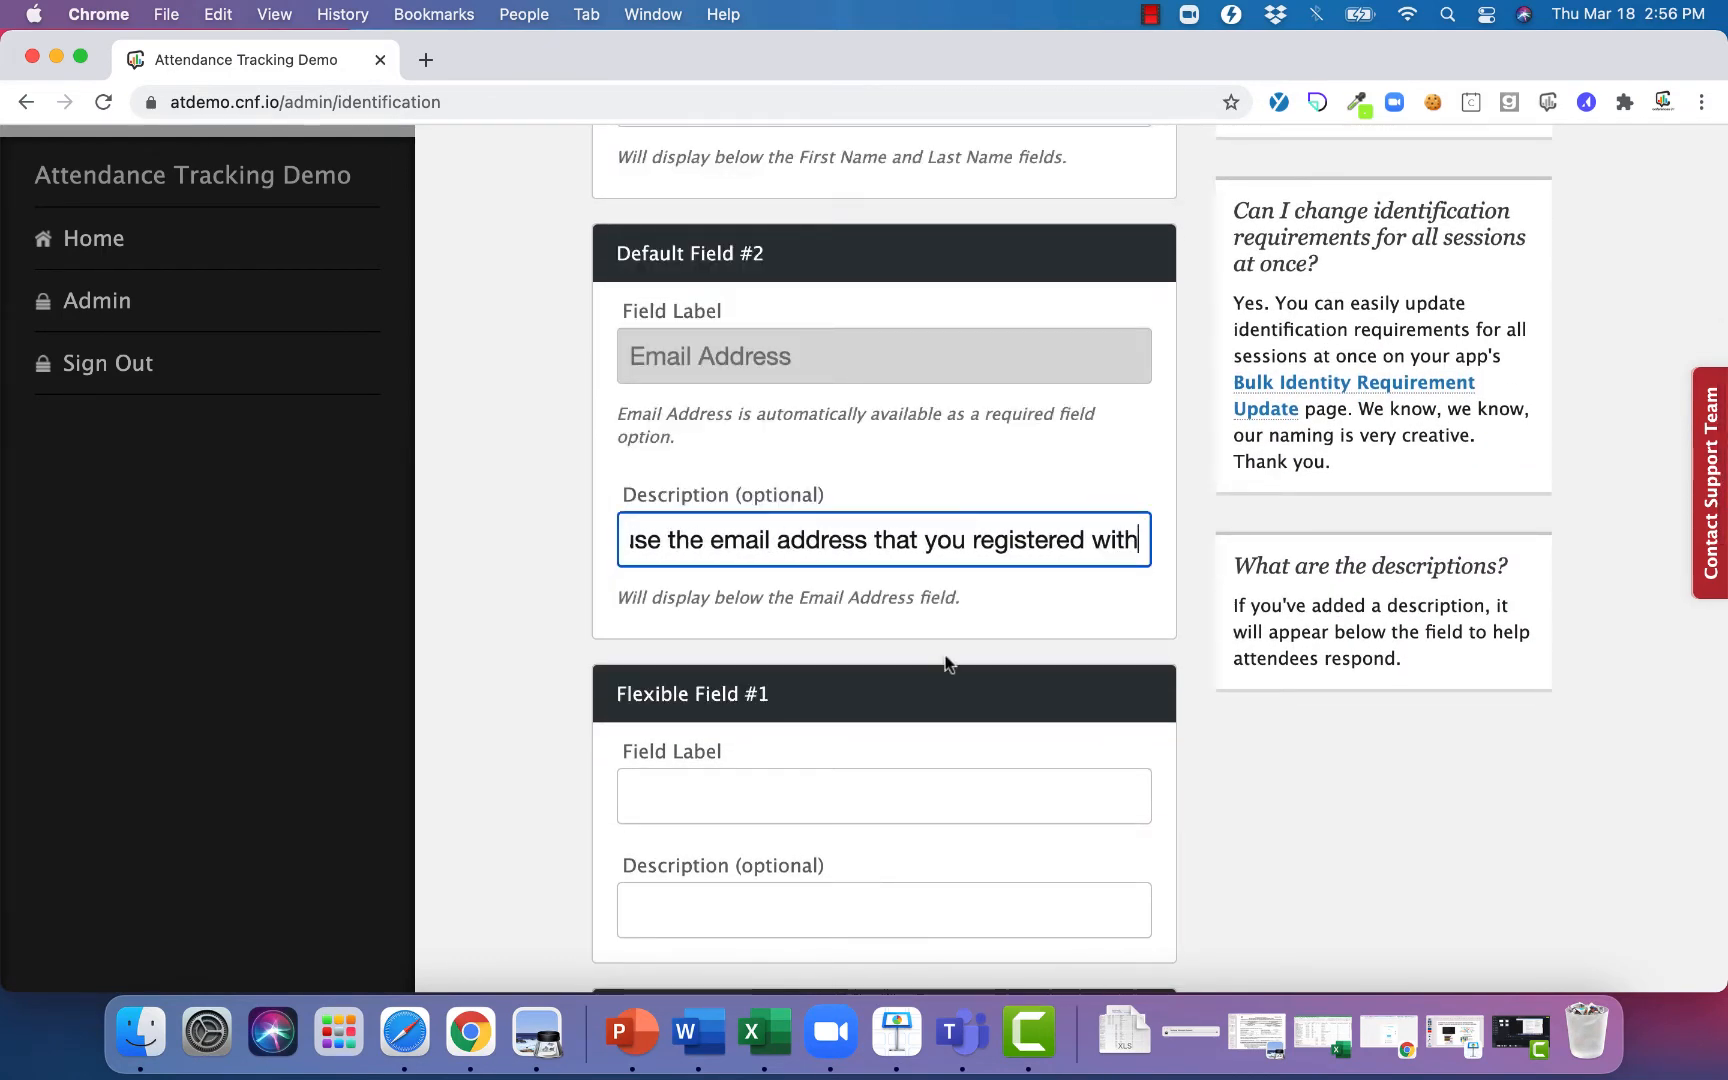
- Set the field label of Flexible Field #1 to "Organization Name"
scroll(945, 660, "down", 5)
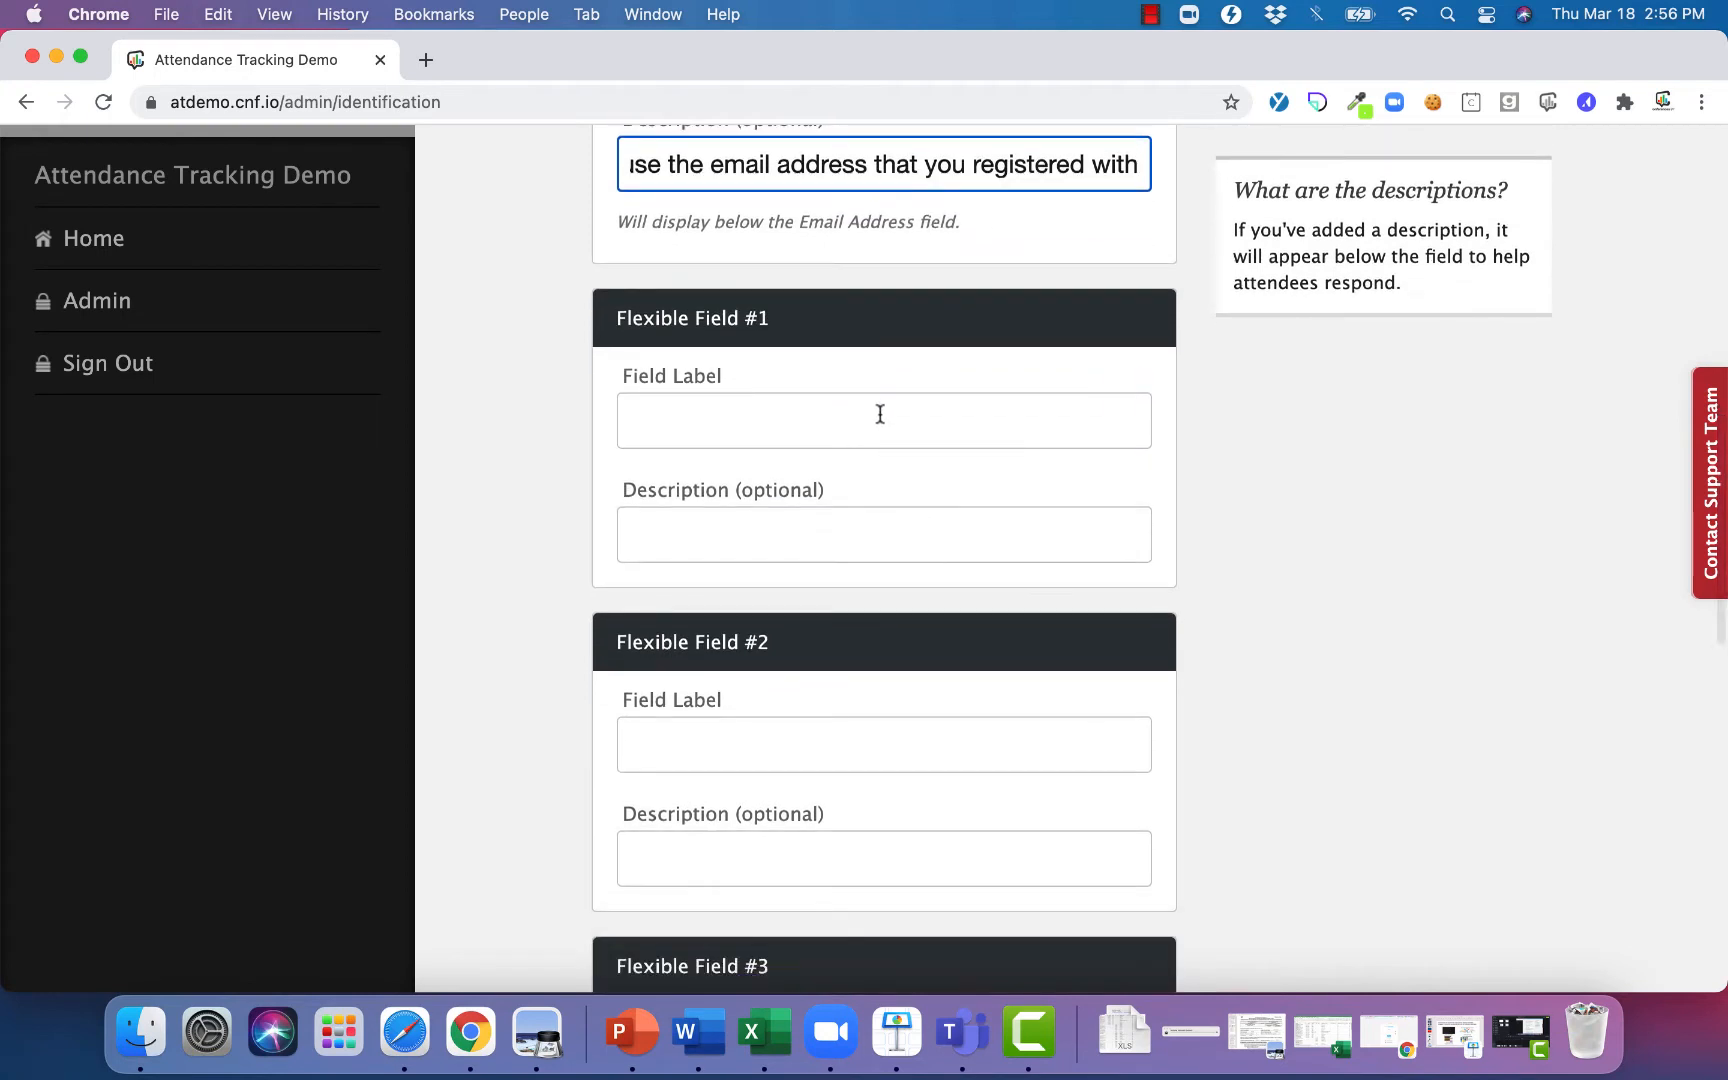
left_click(880, 414)
type("Organization Name")
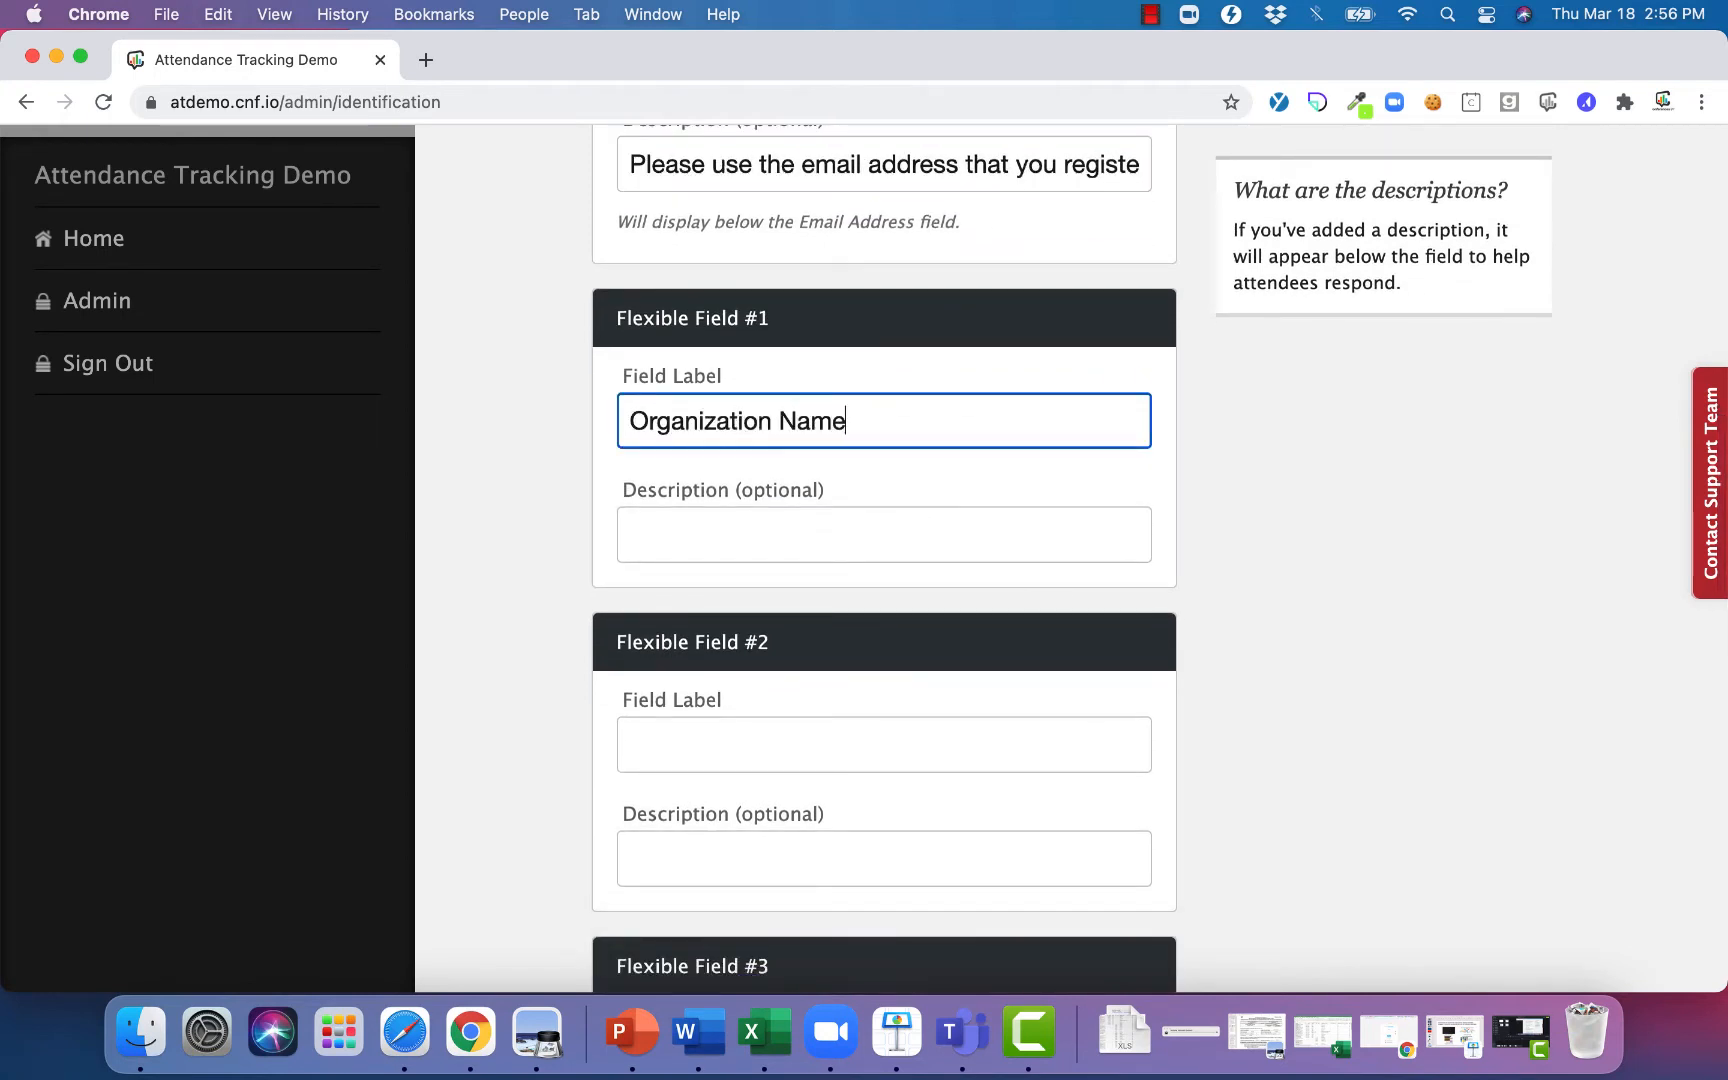
- Label Flexible Field #2 "Do you need CPE? || Yes || No" and save the attendee identification fields
scroll(880, 414, "down", 1)
scroll(884, 560, "down", 4)
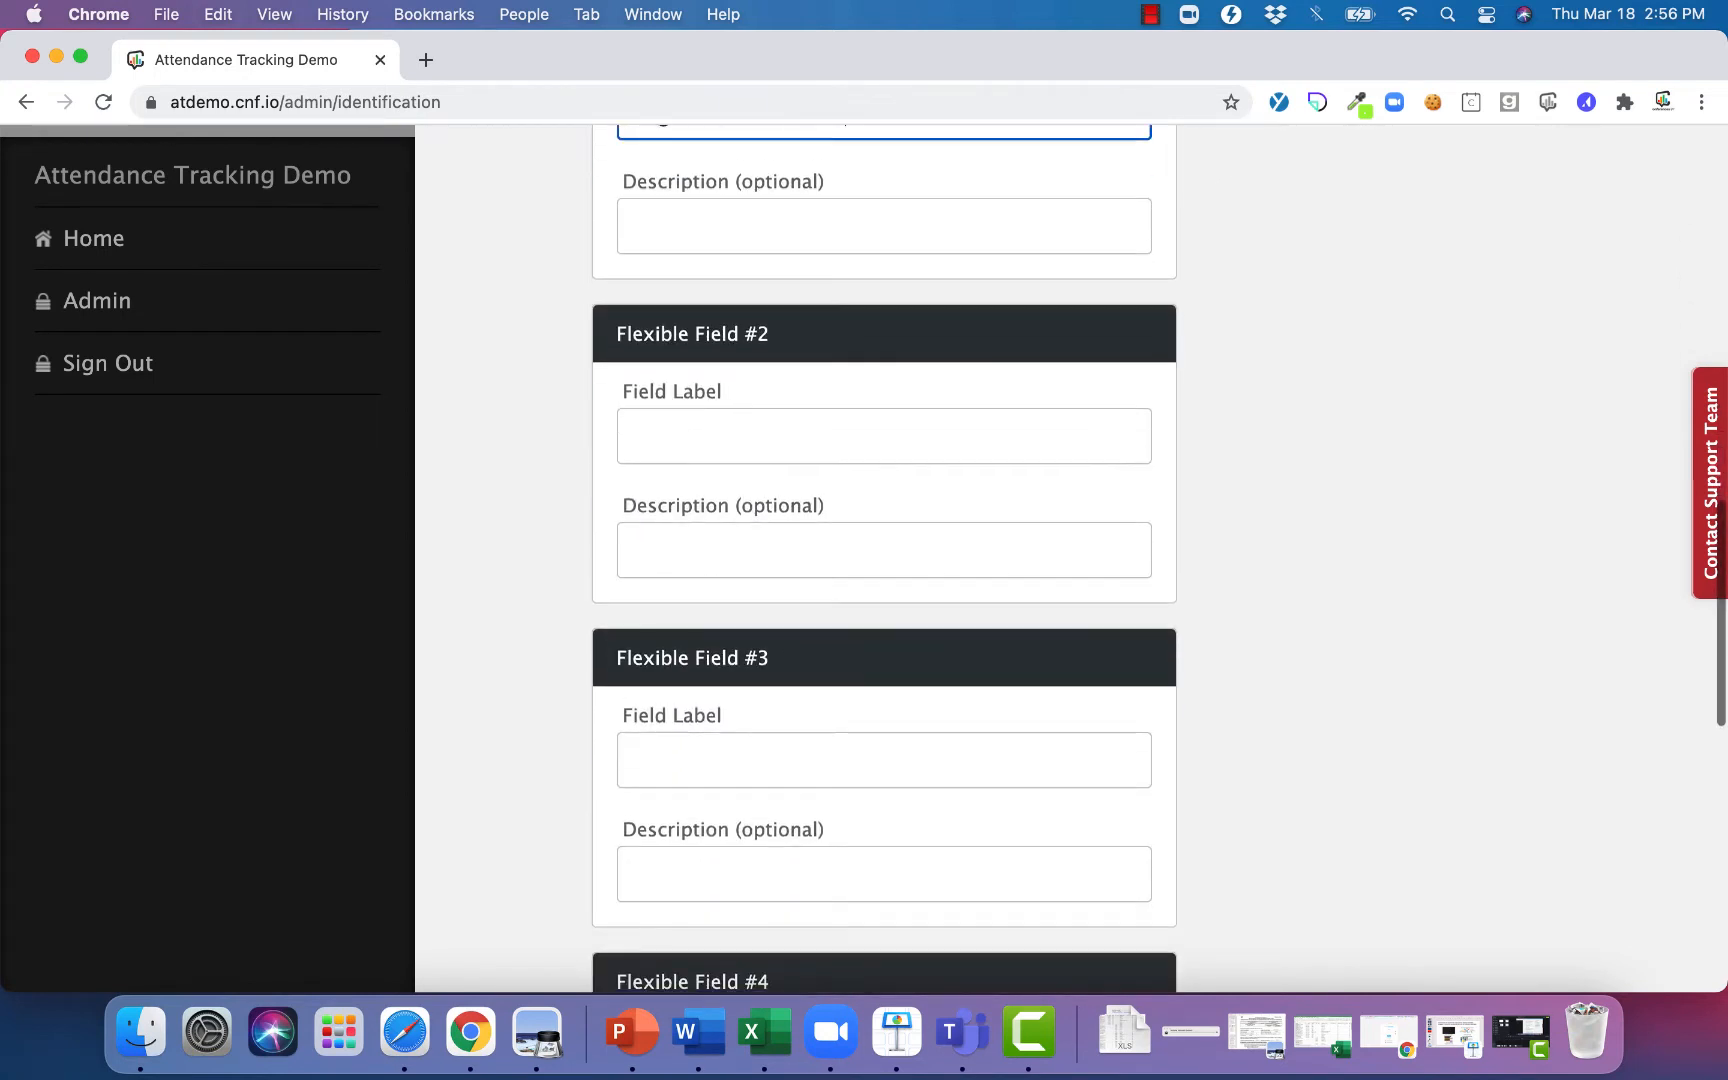
left_click(833, 430)
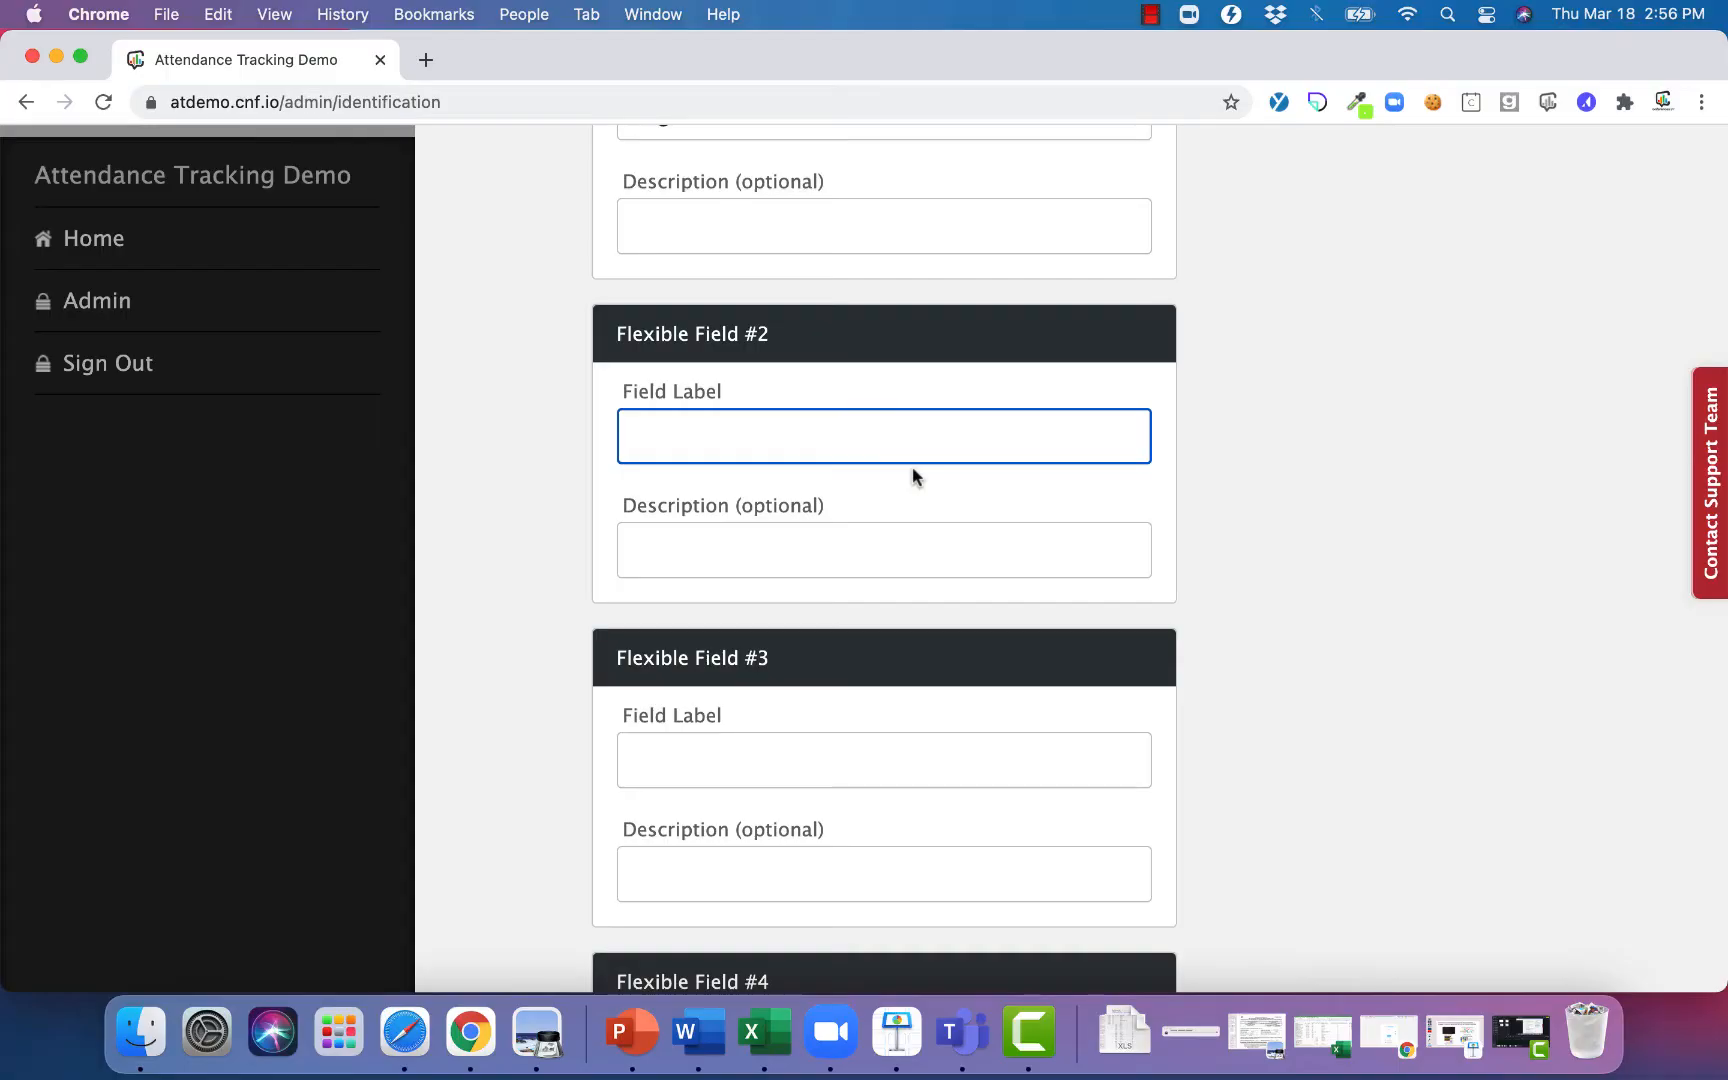
type("Do you need")
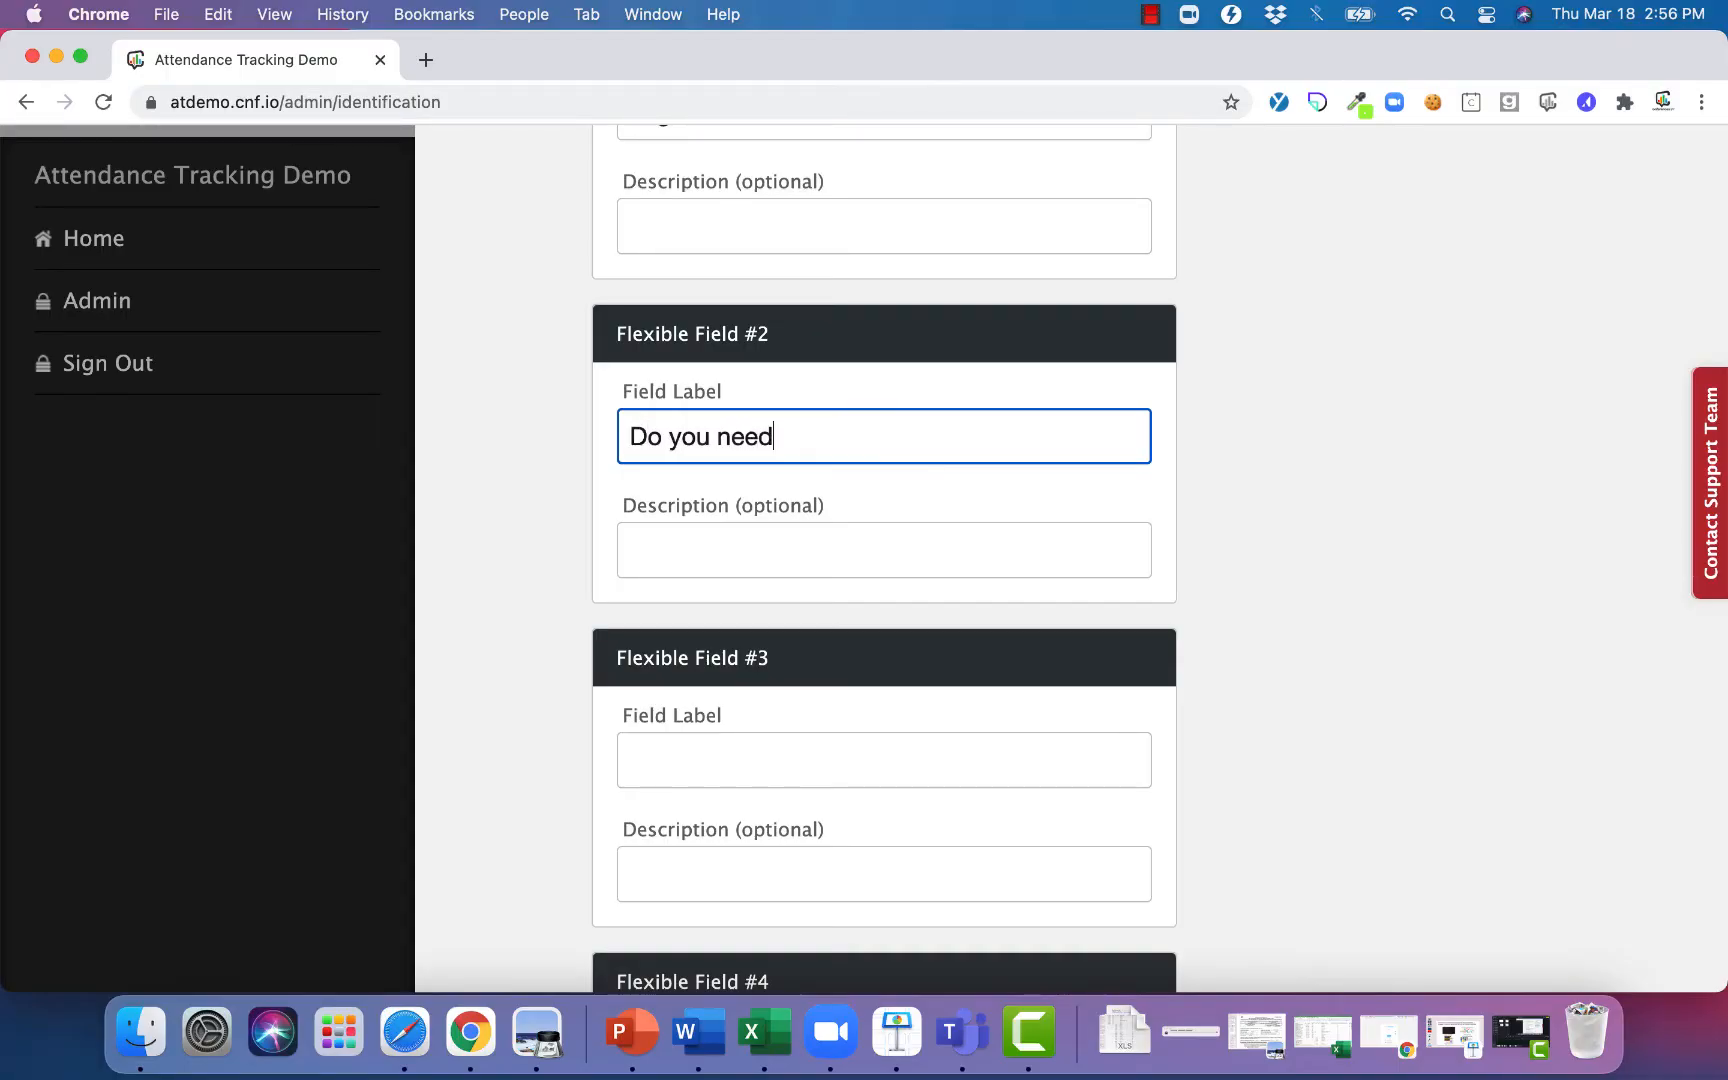
type(" CPE? || Y")
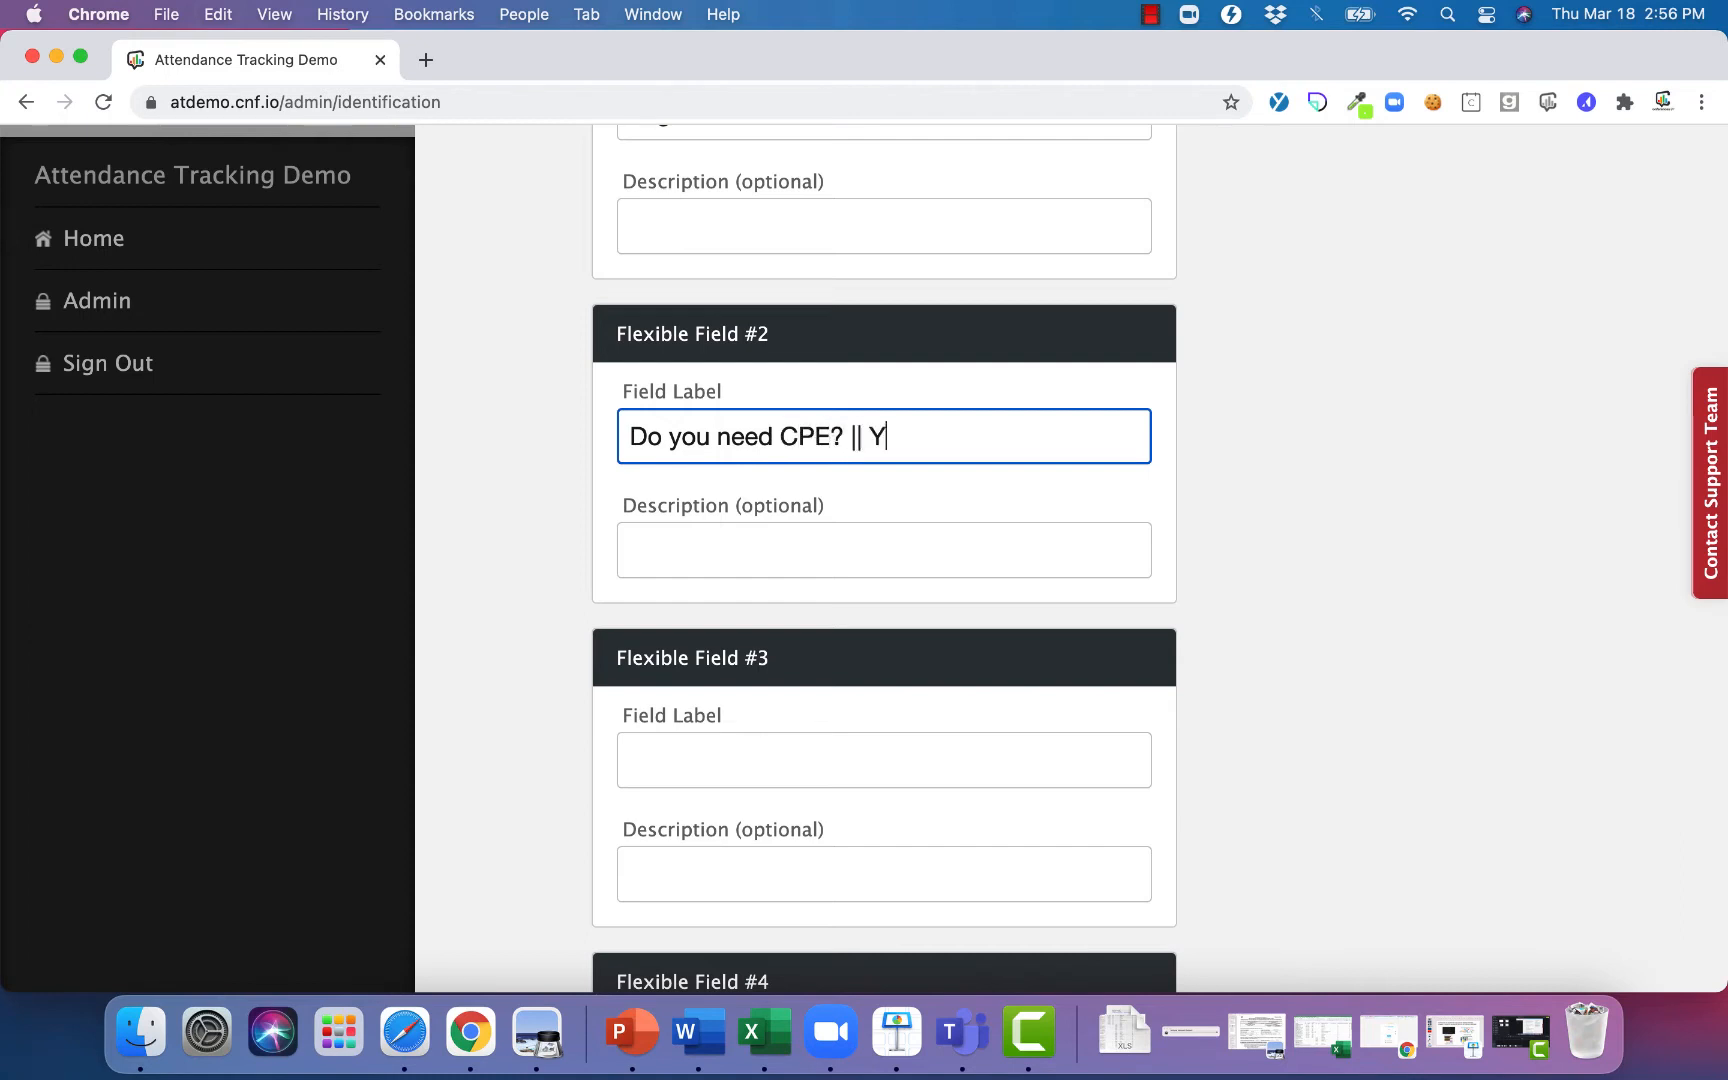
type("es || No")
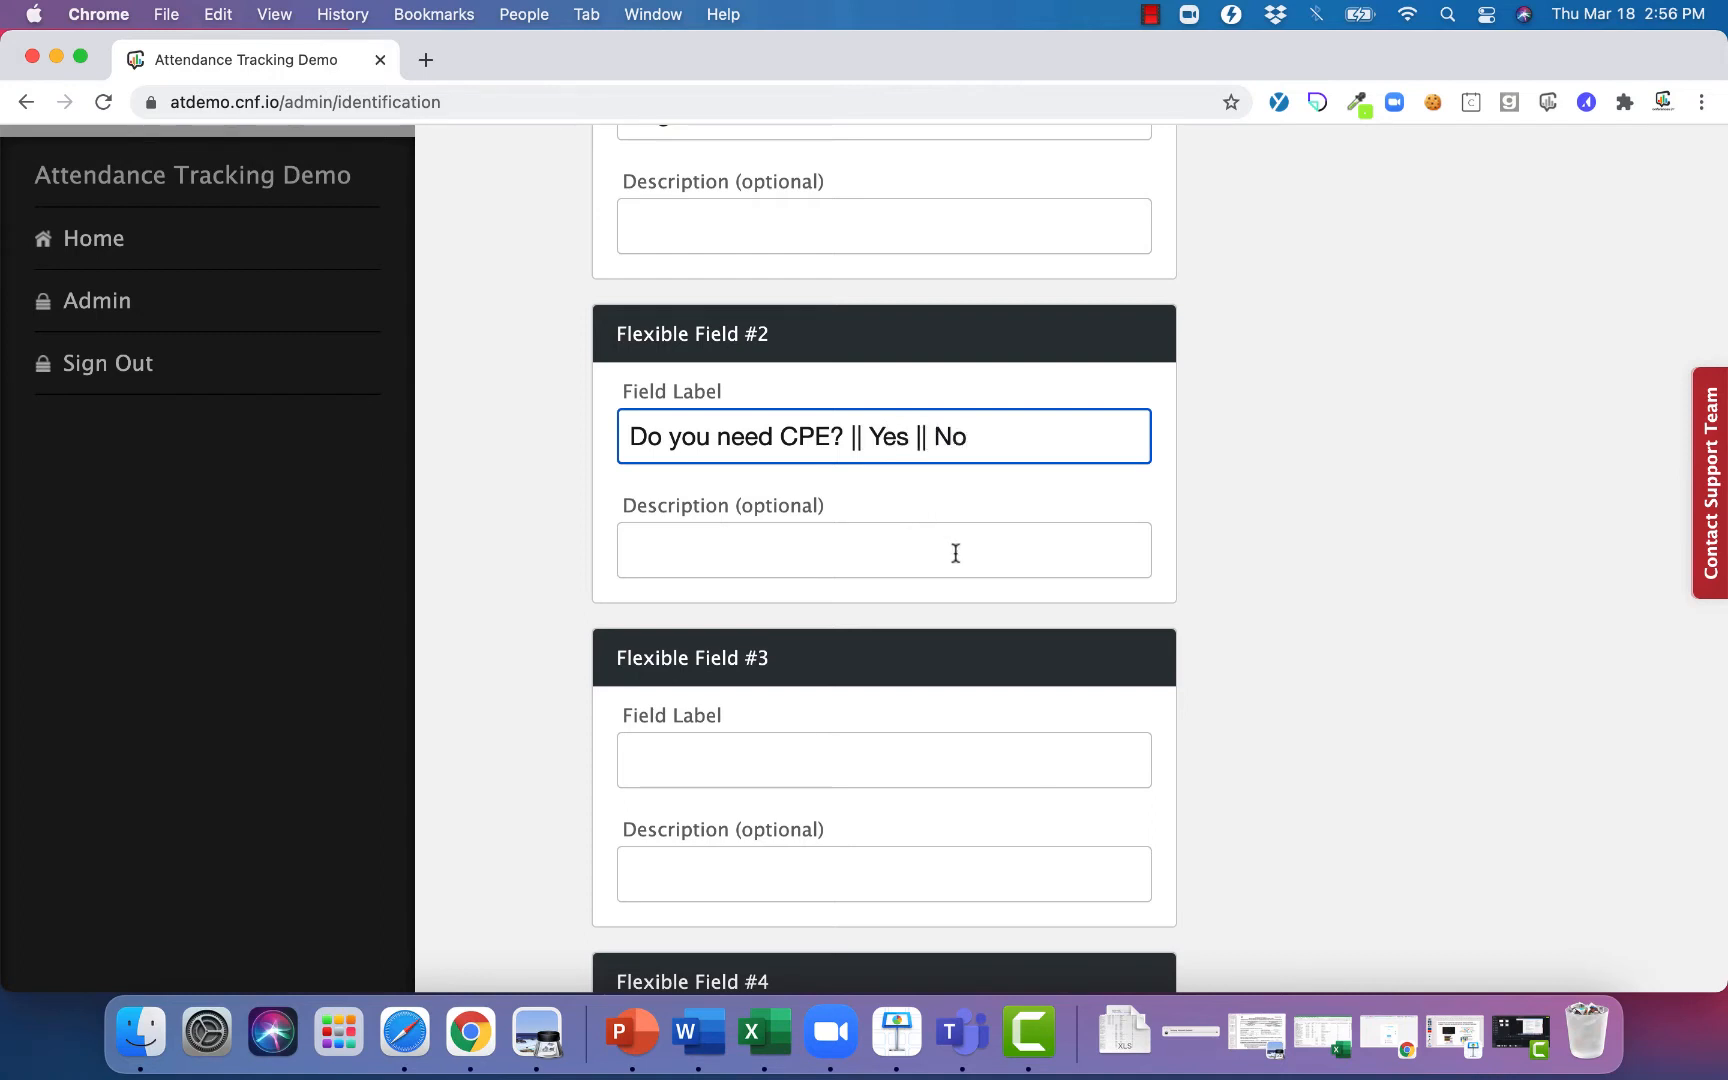
scroll(956, 553, "down", 10)
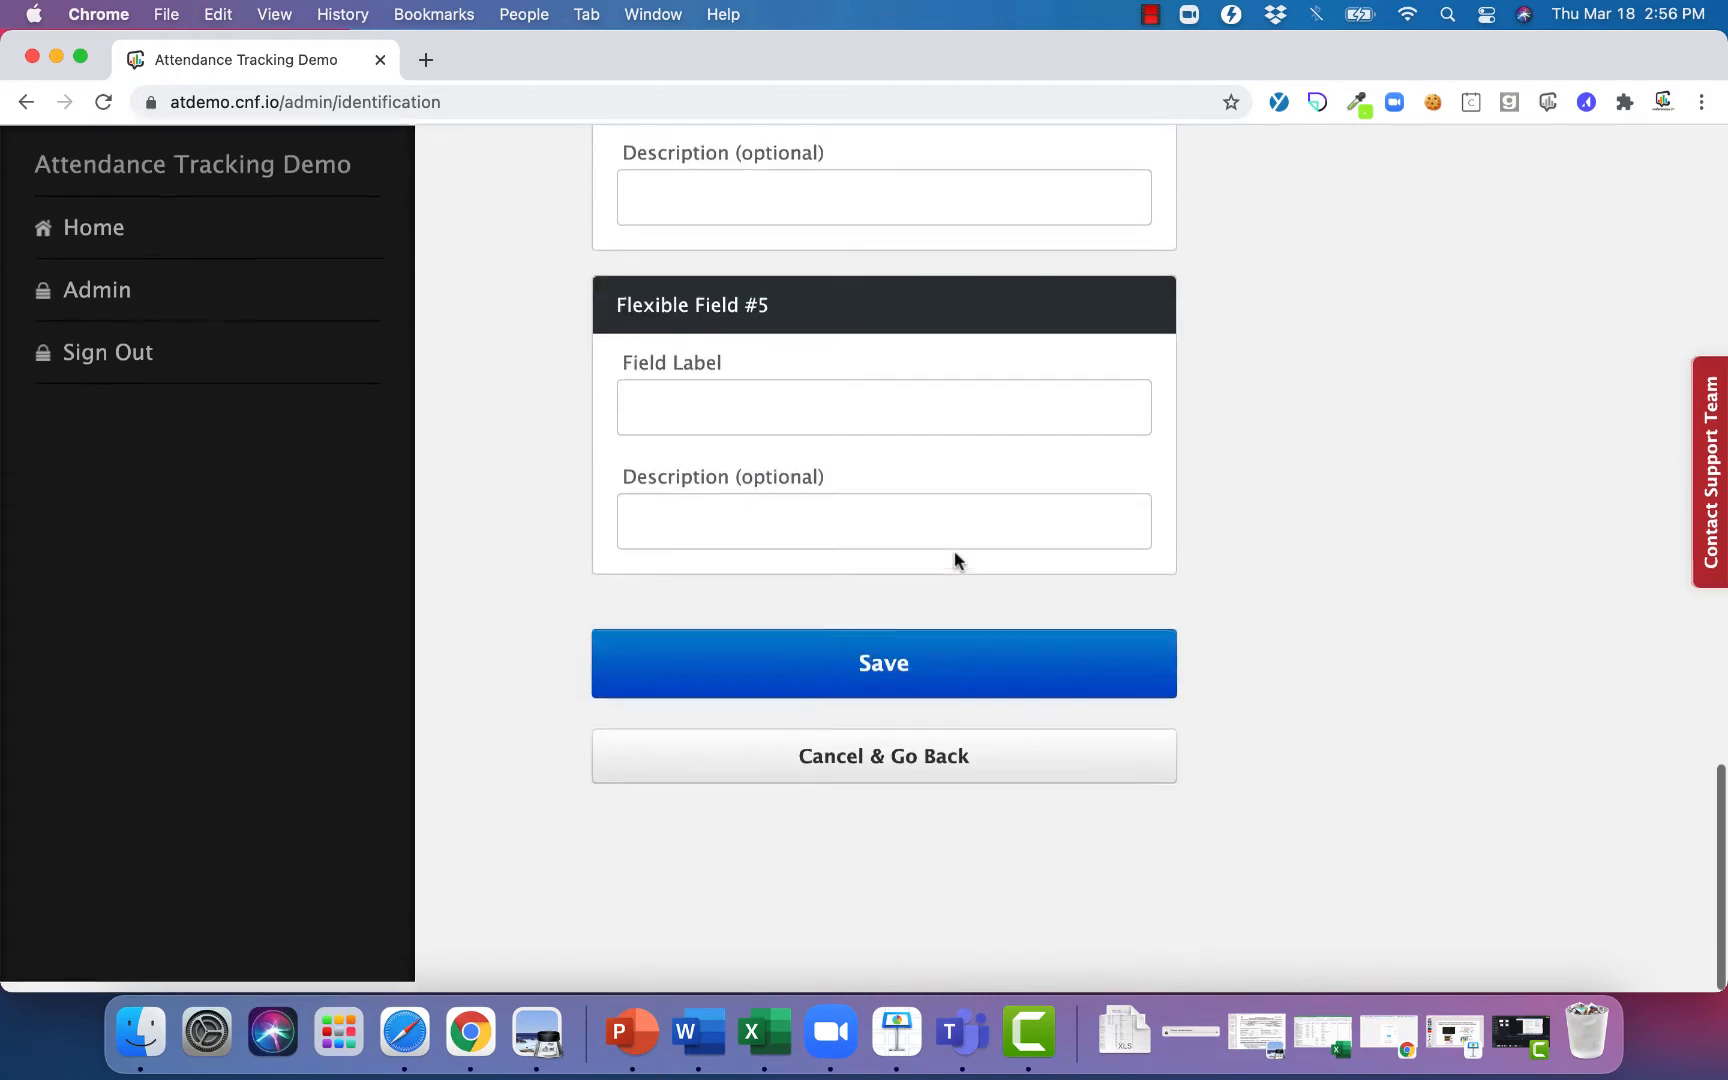
left_click(937, 671)
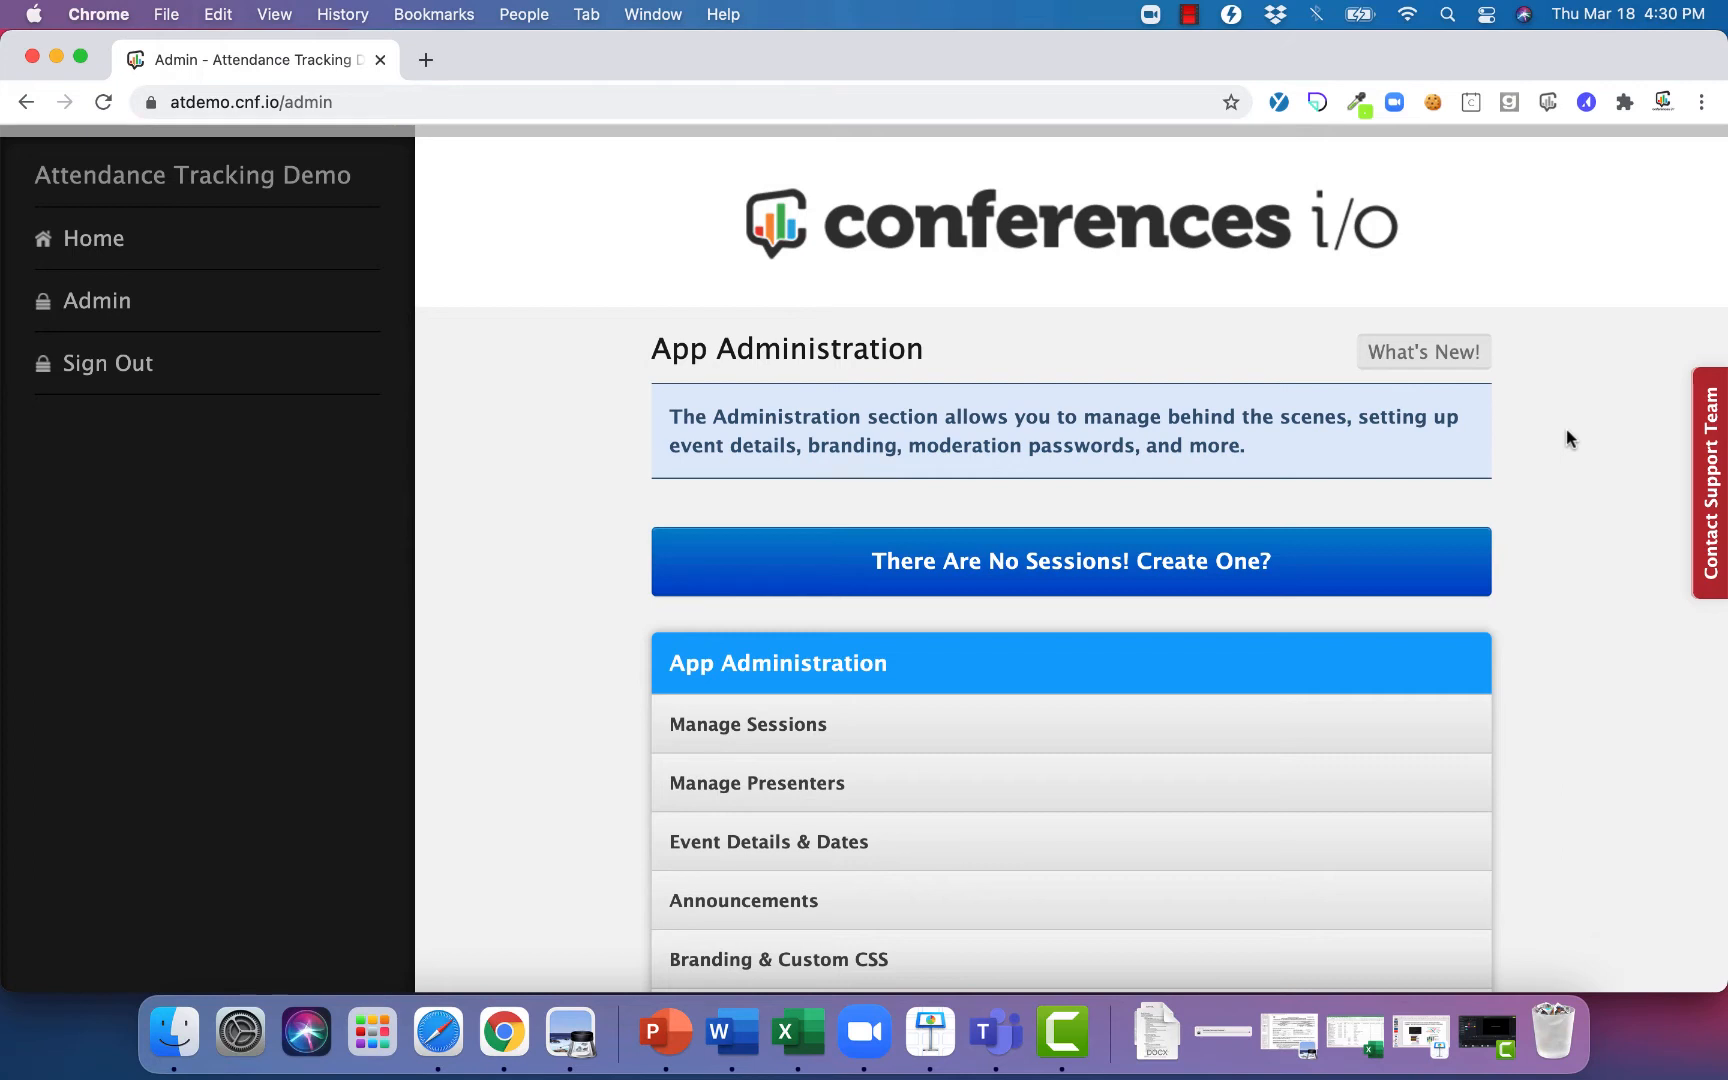
- Start creating a new session from Manage Sessions and name it "Example CPE Session"
scroll(1566, 438, "down", 5)
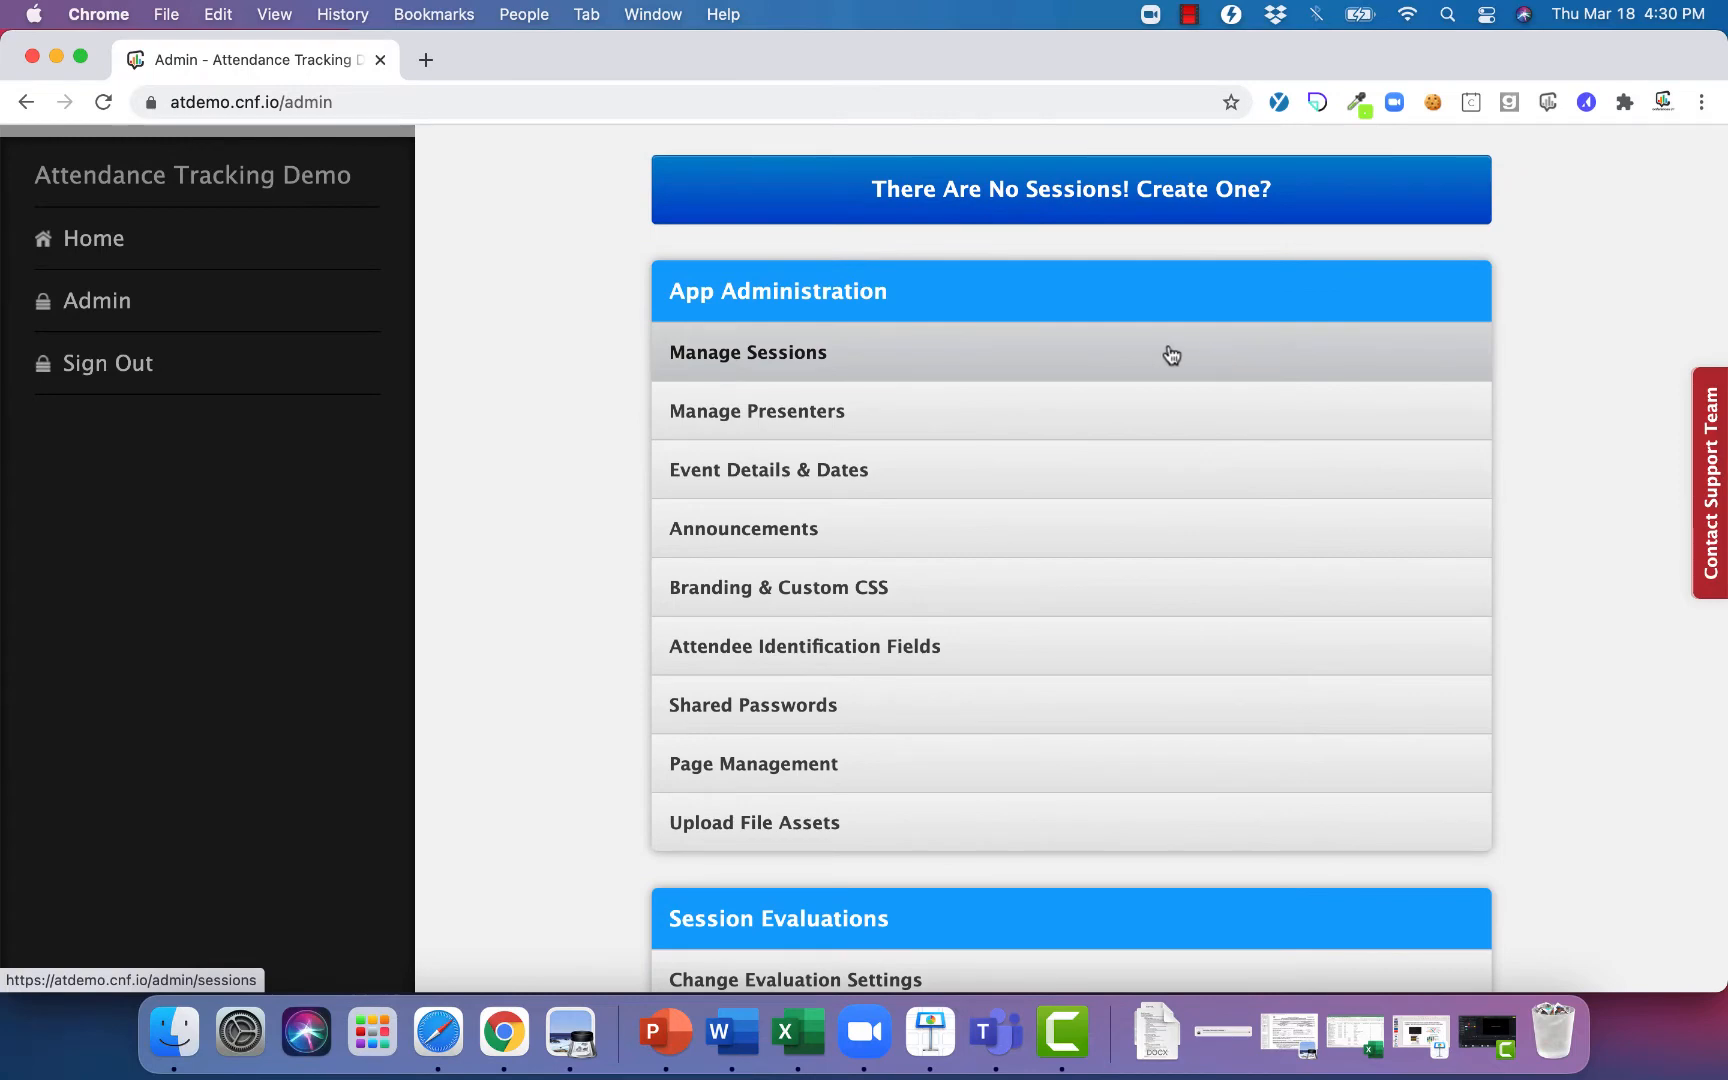
left_click(1171, 355)
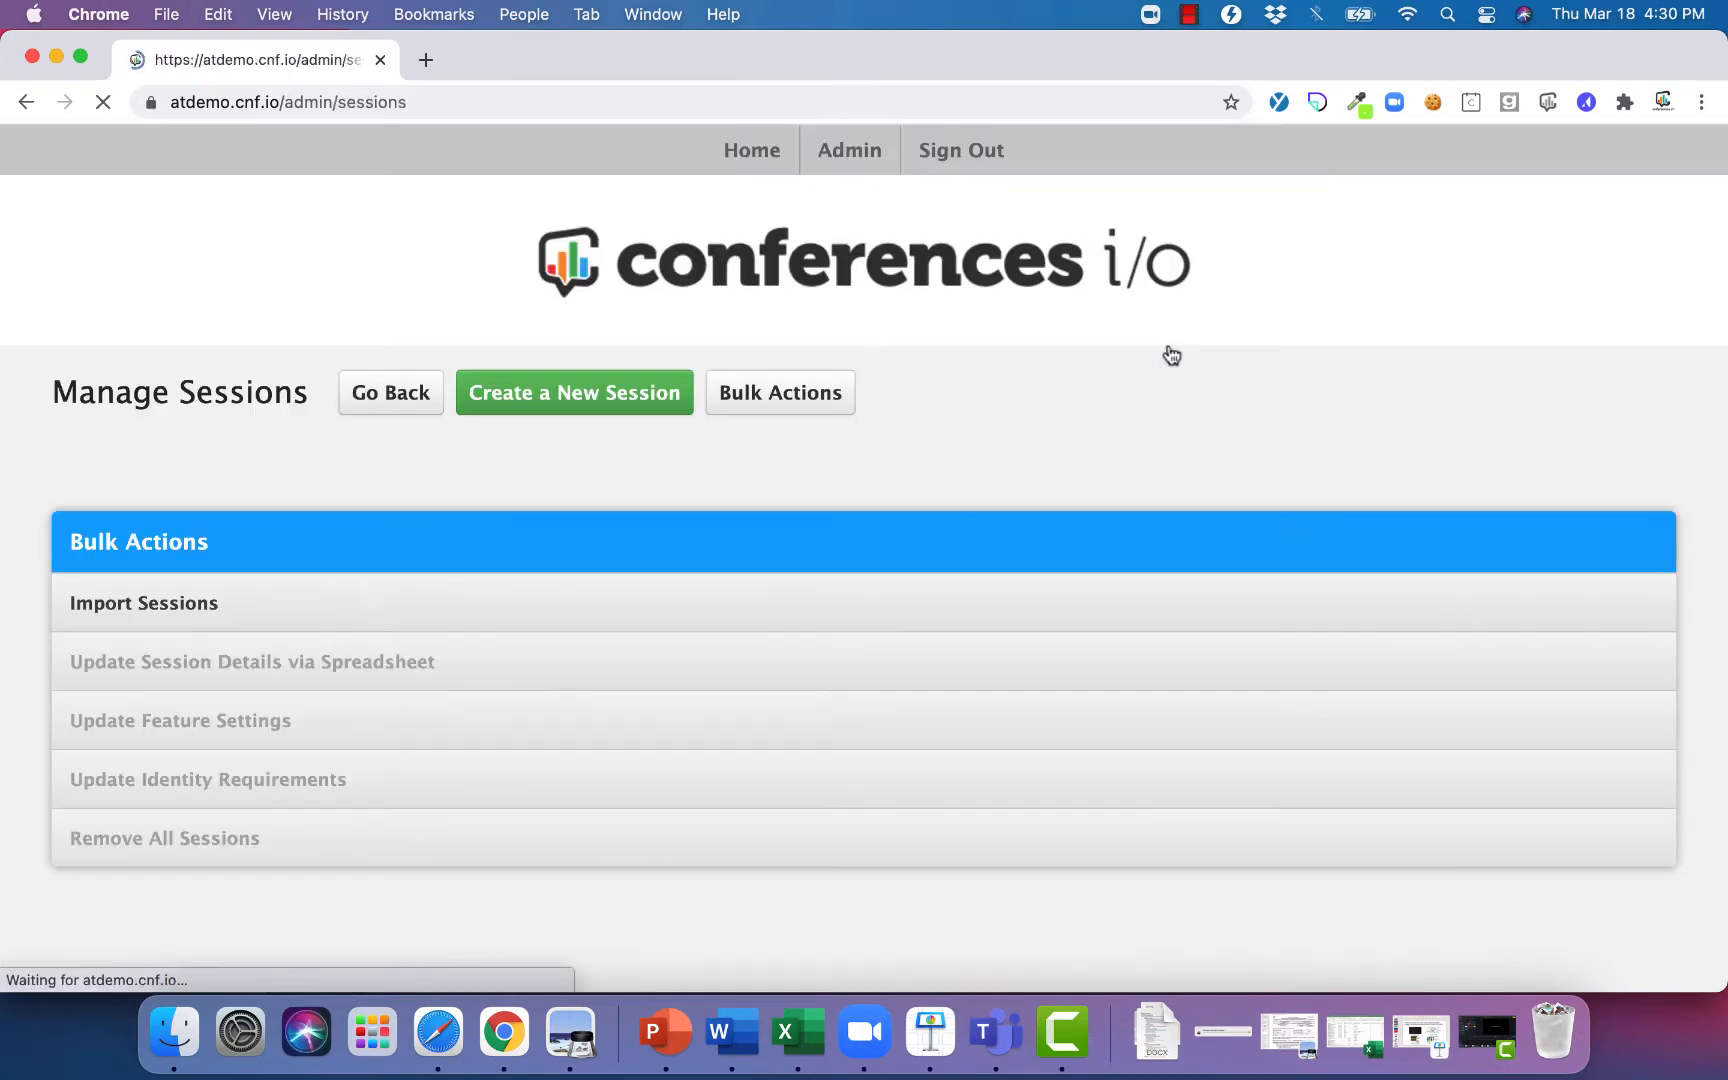
left_click(608, 405)
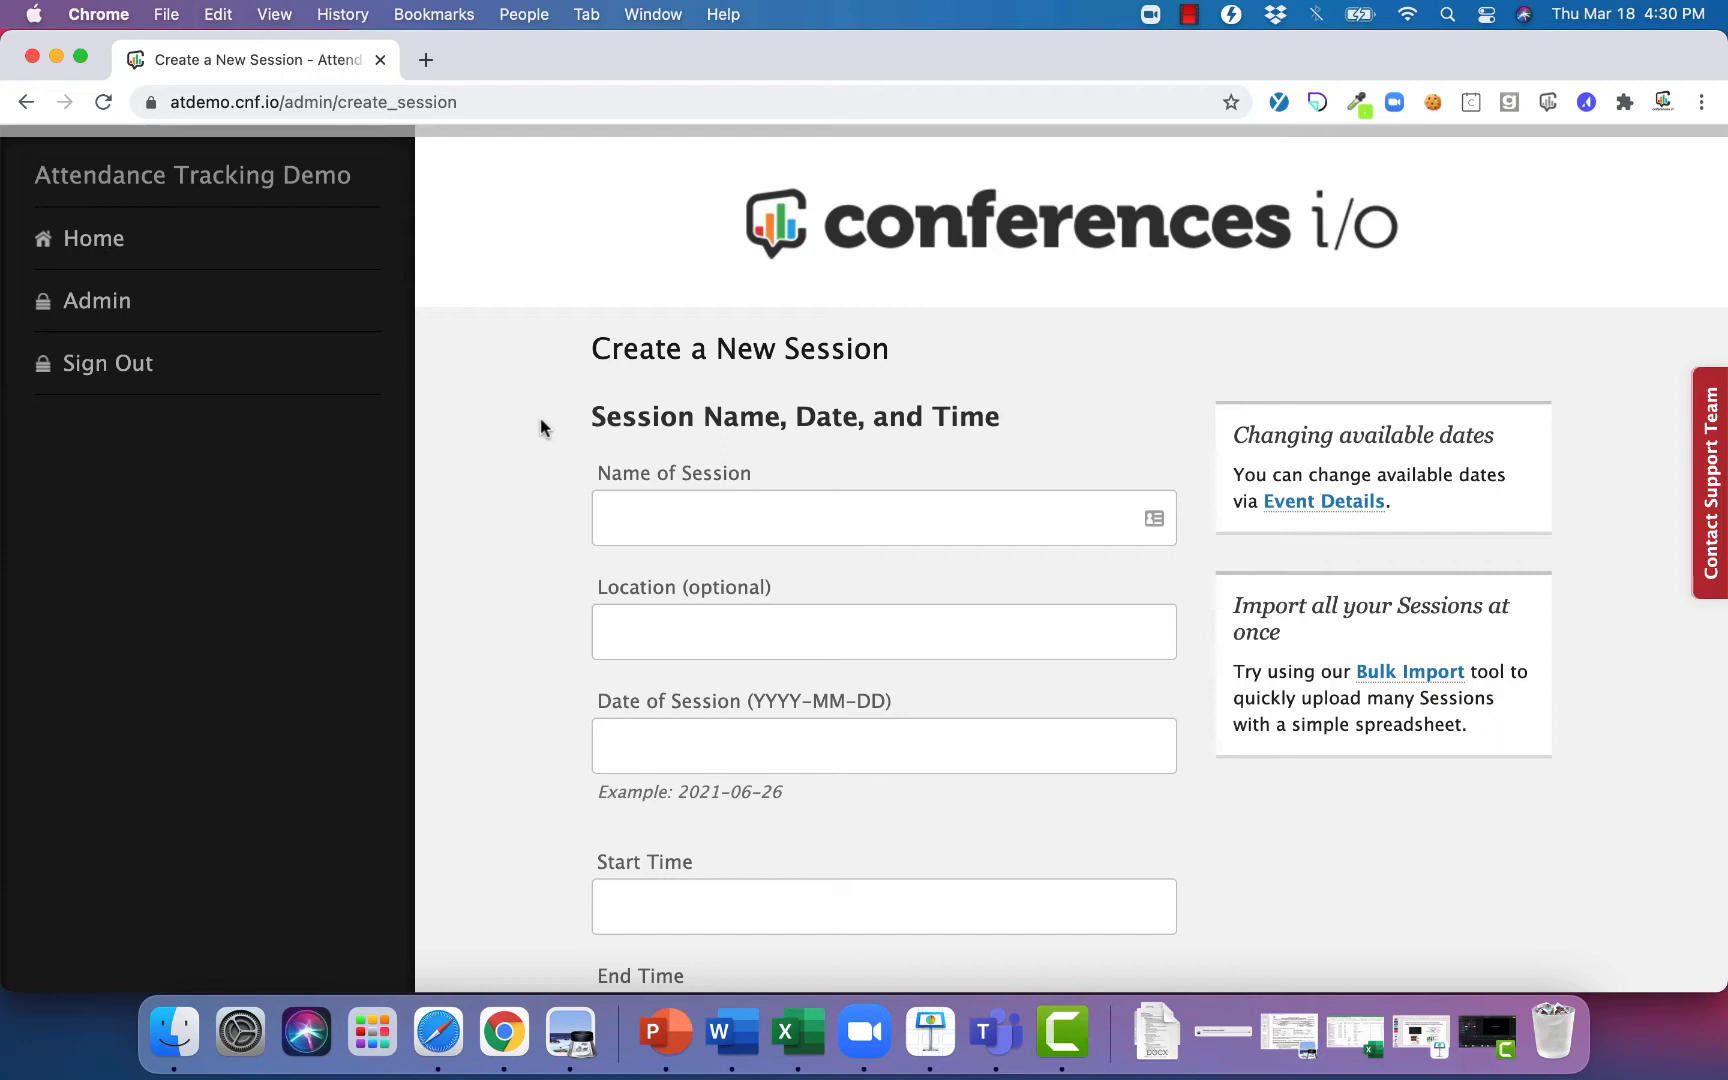
scroll(540, 417, "down", 3)
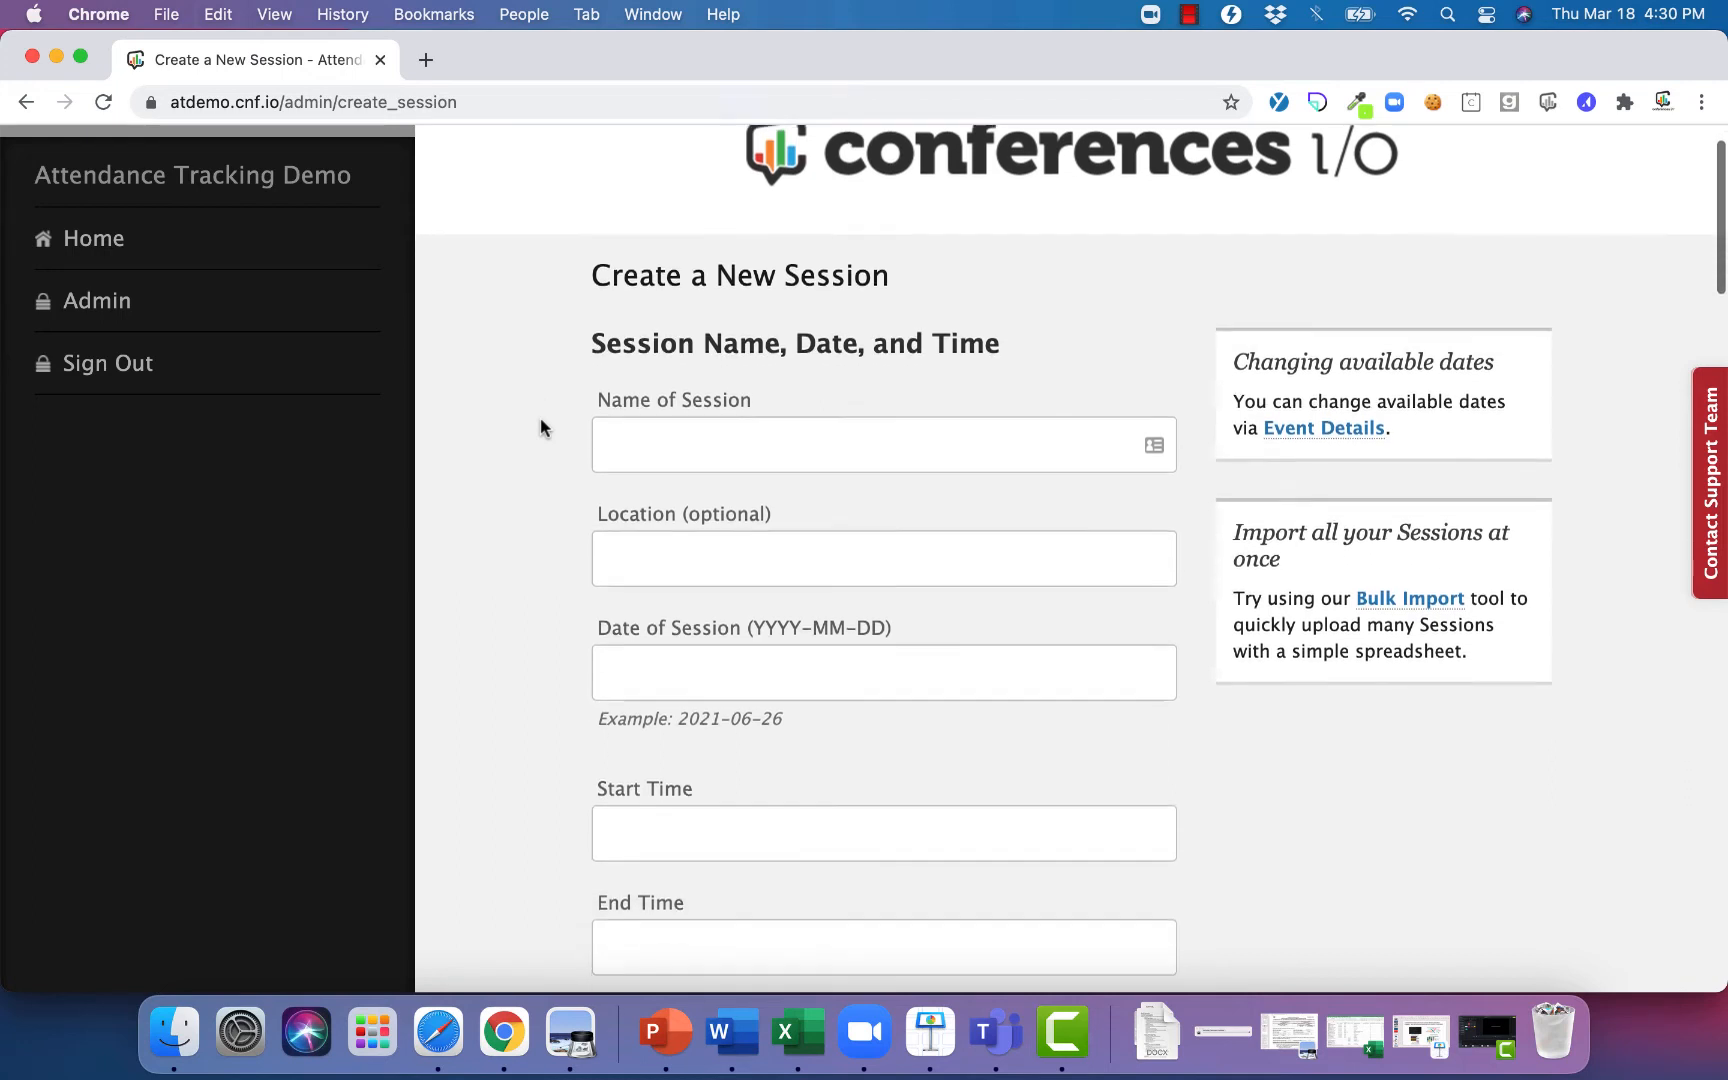
left_click(691, 390)
type("Example CPE Session")
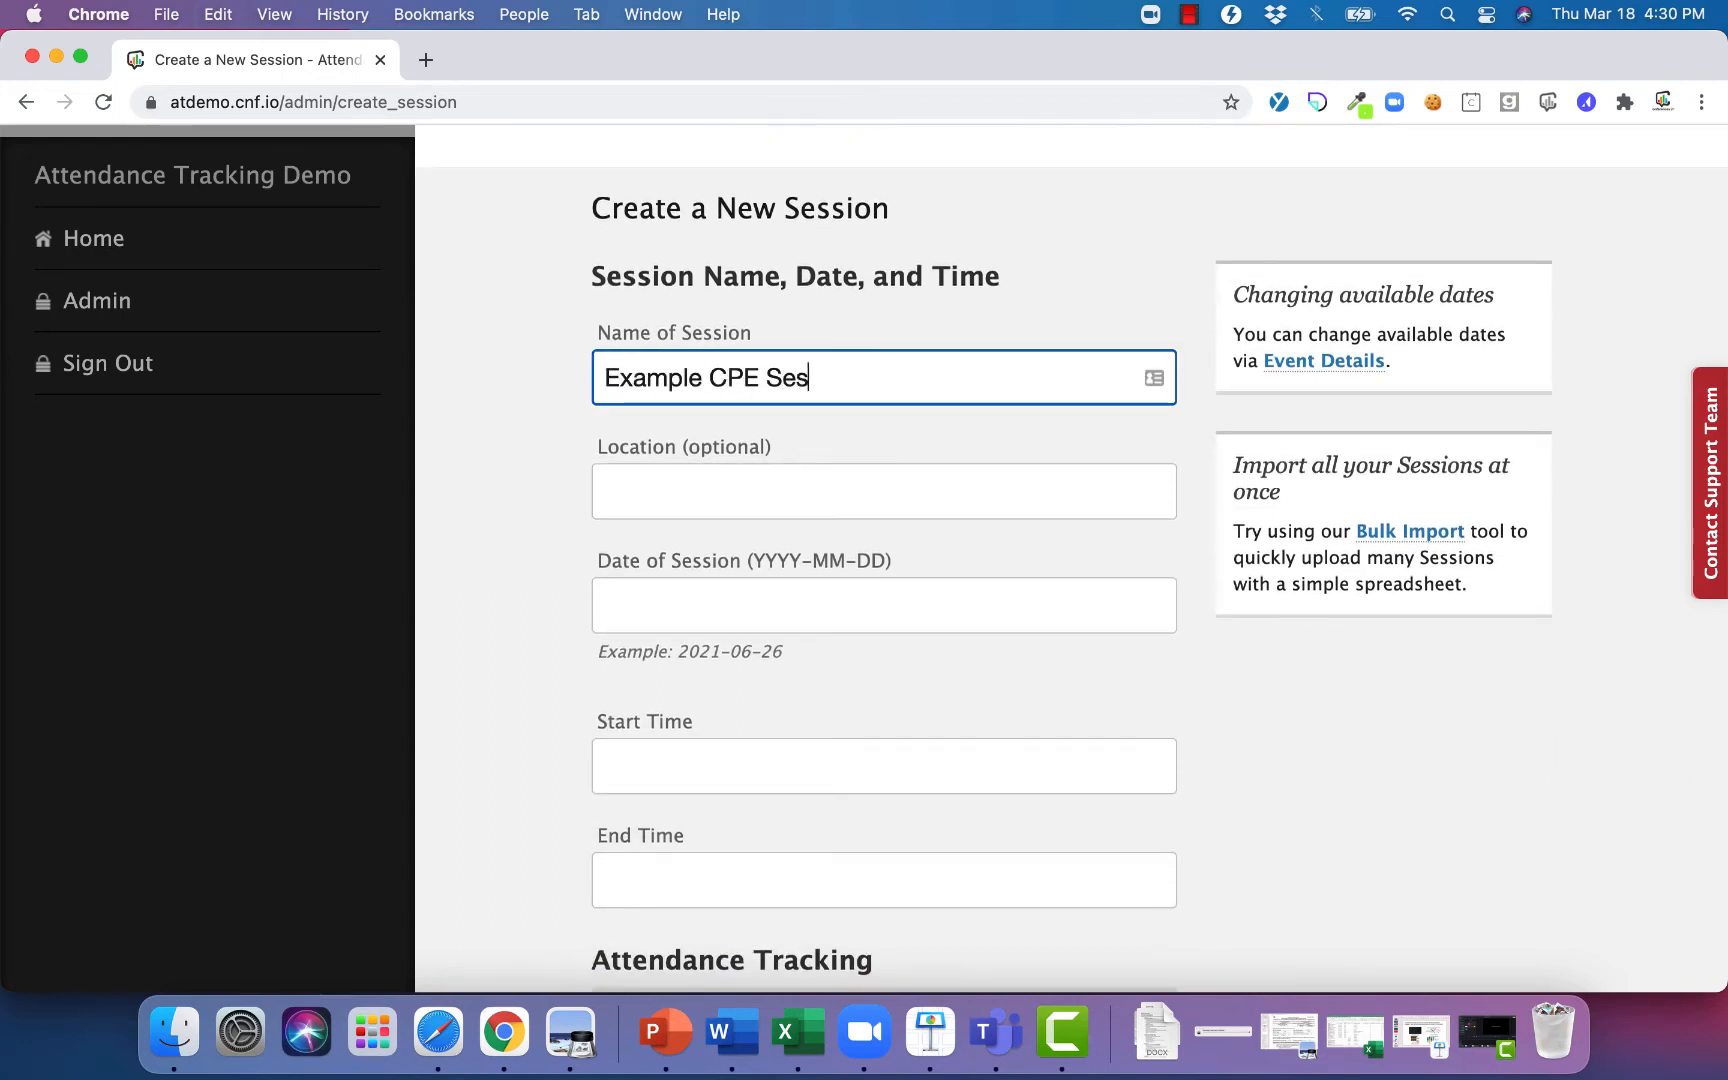
- Set the session date to 2021-03-24, with a start time of 9:00am and an end time of 10:00am
left_click(764, 494)
scroll(822, 481, "down", 3)
scroll(822, 481, "down", 2)
left_click(818, 392)
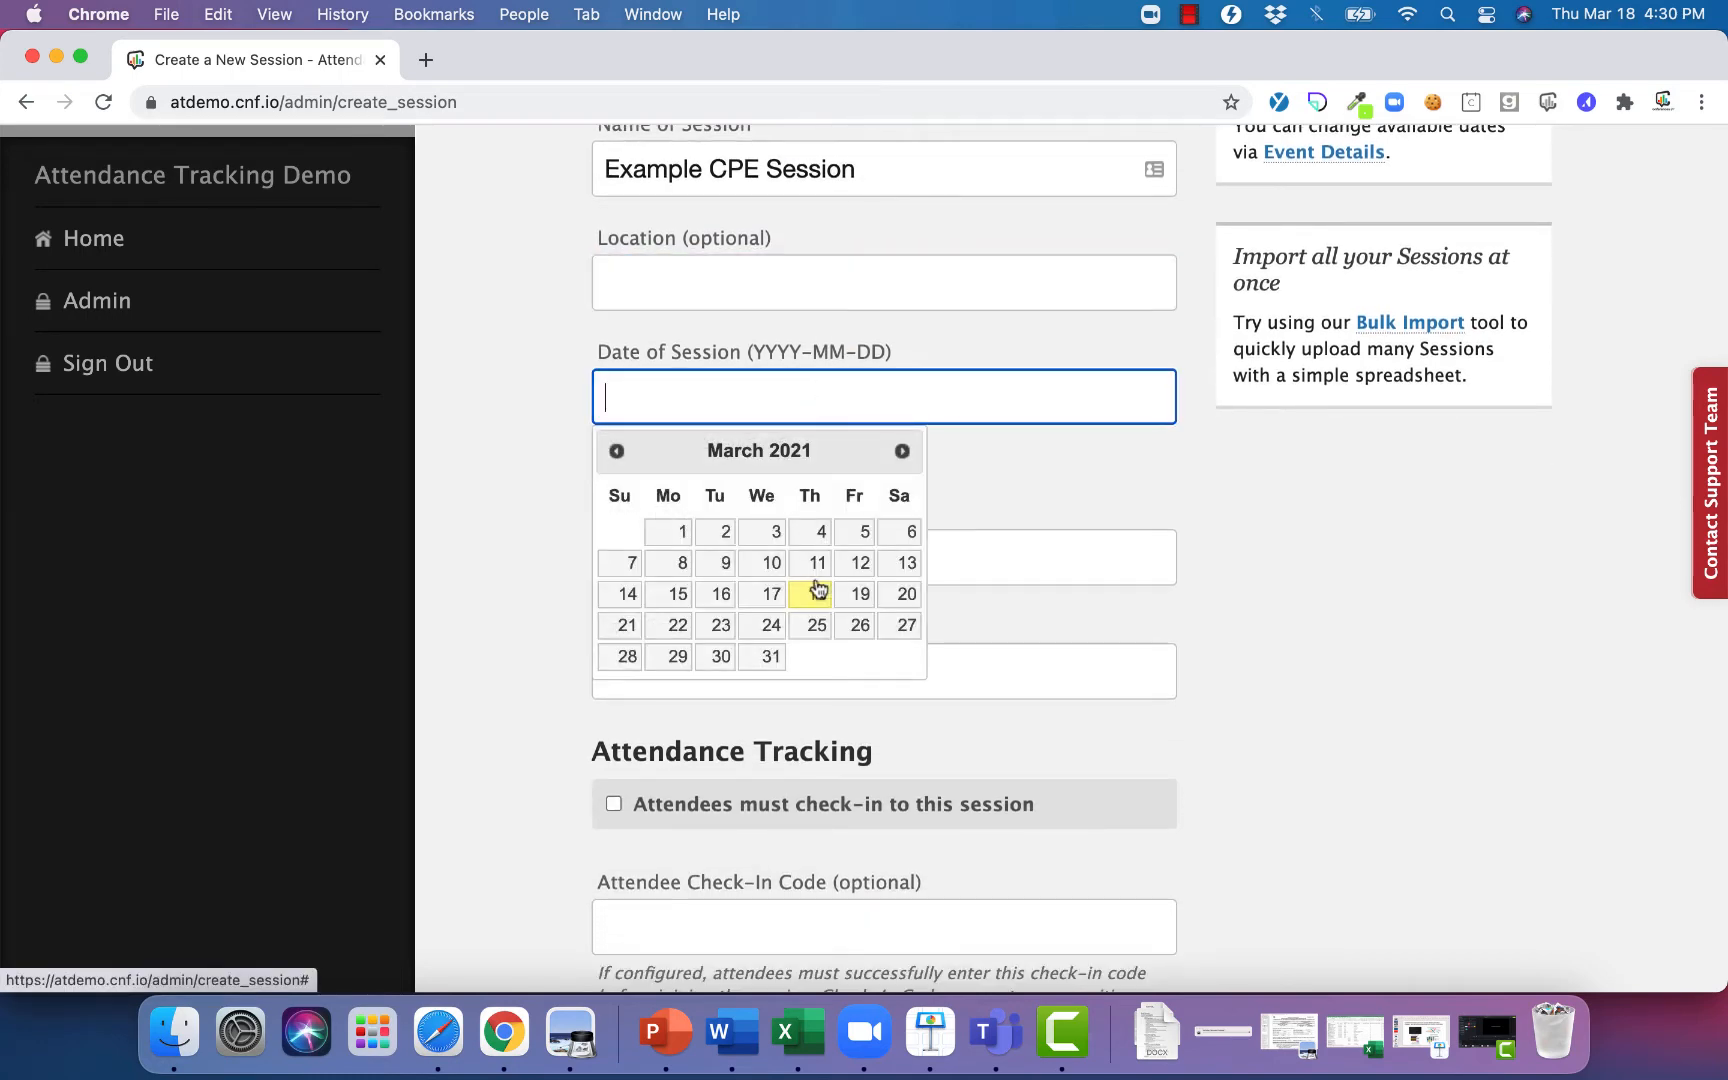
left_click(760, 630)
left_click(740, 562)
type("9:00am")
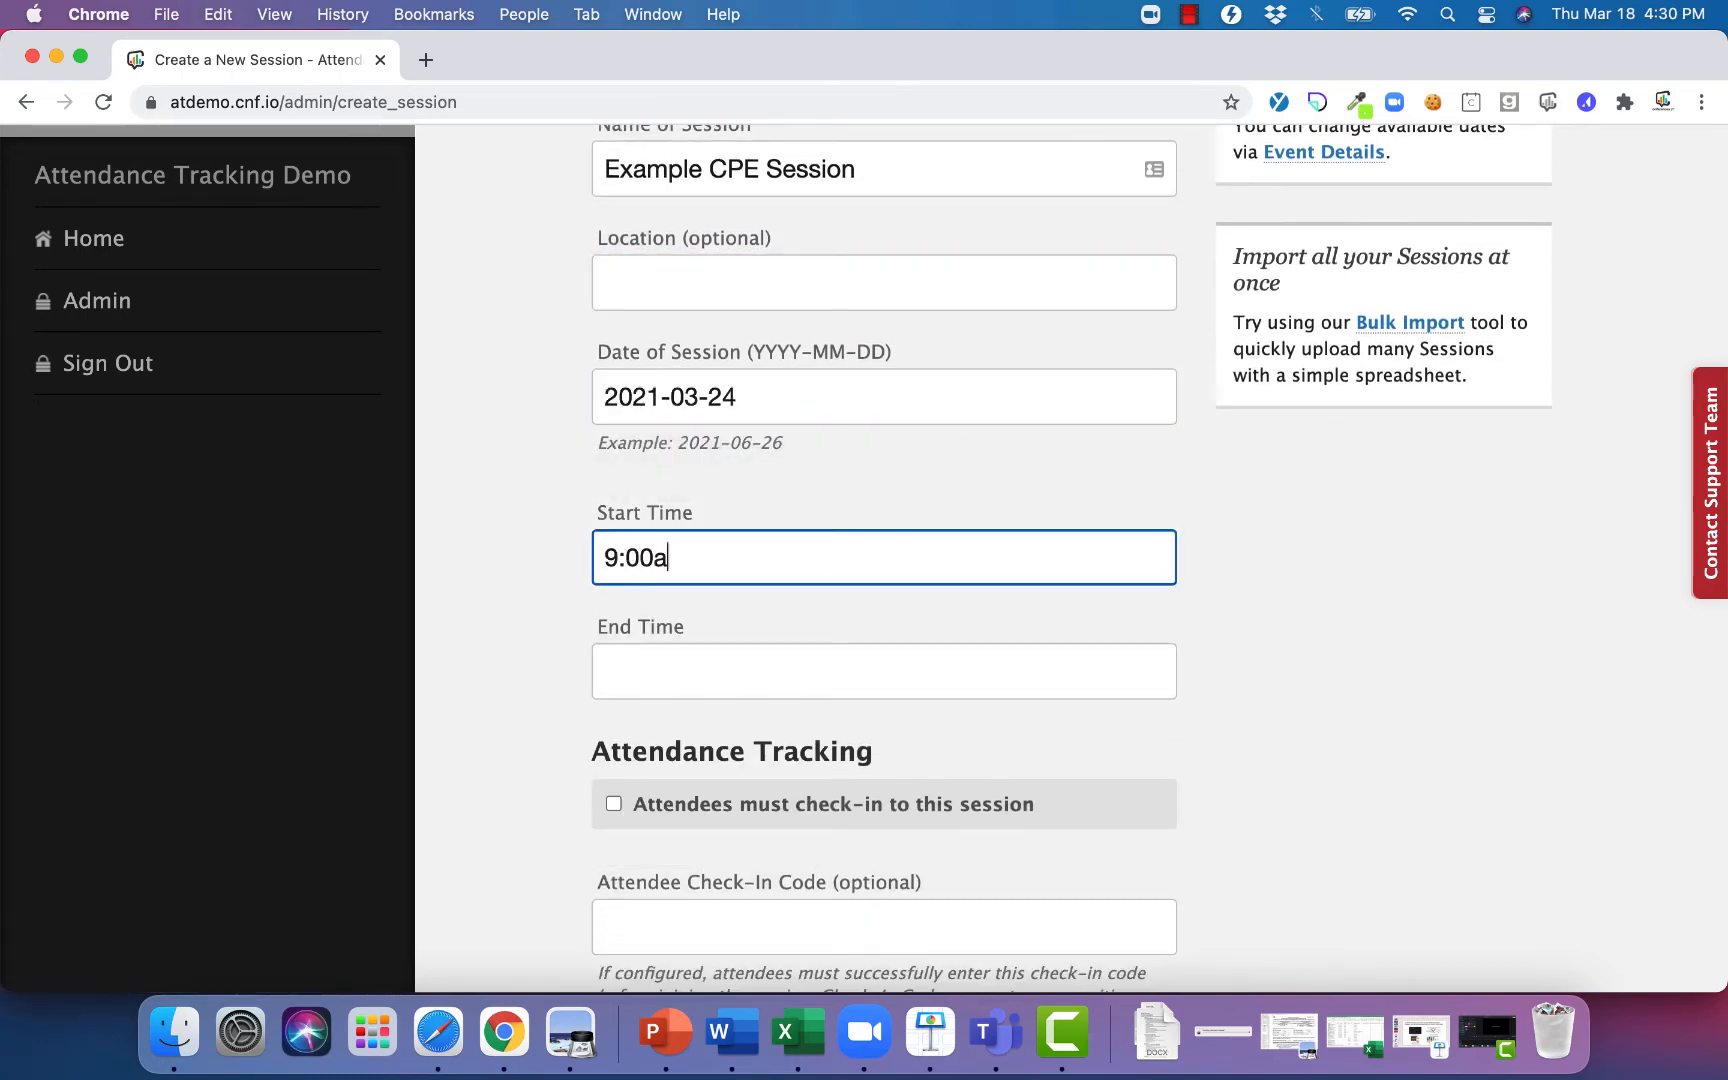
key("Tab")
type("10:00am")
- Require attendees to both check in to and check out from this session
scroll(740, 565, "down", 5)
scroll(740, 570, "down", 6)
left_click(1091, 392)
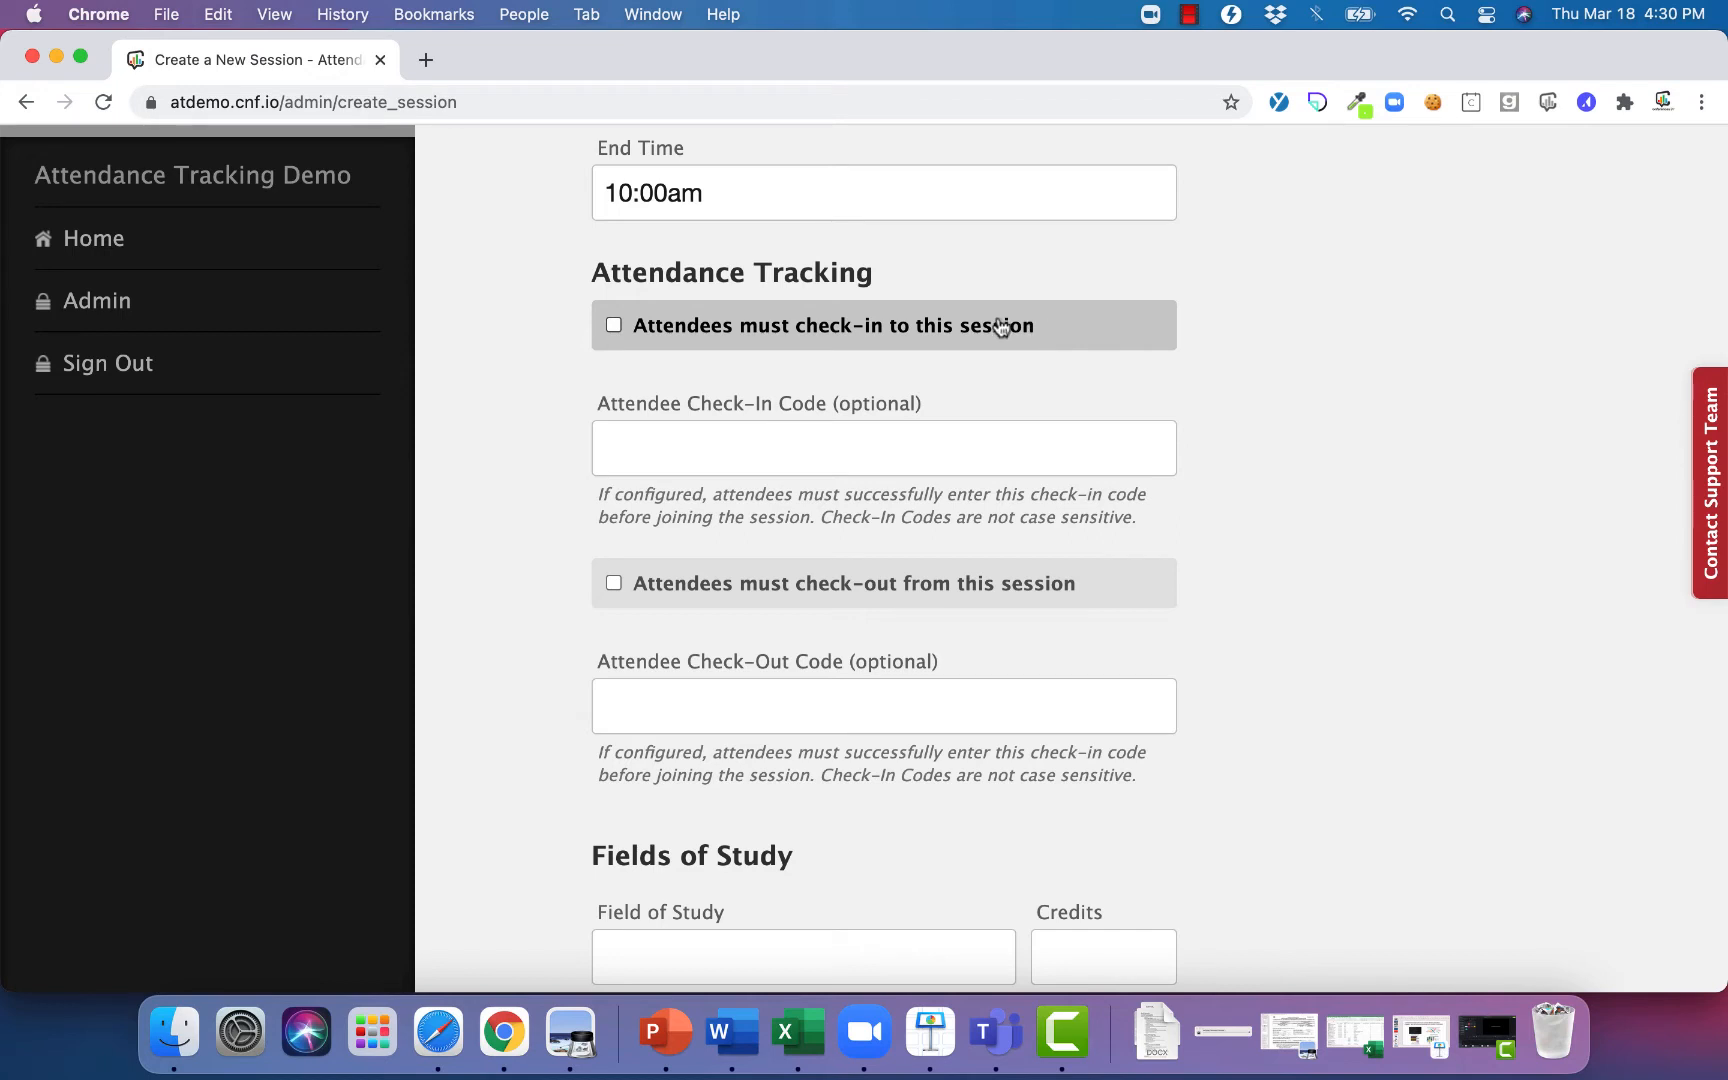
left_click(1000, 328)
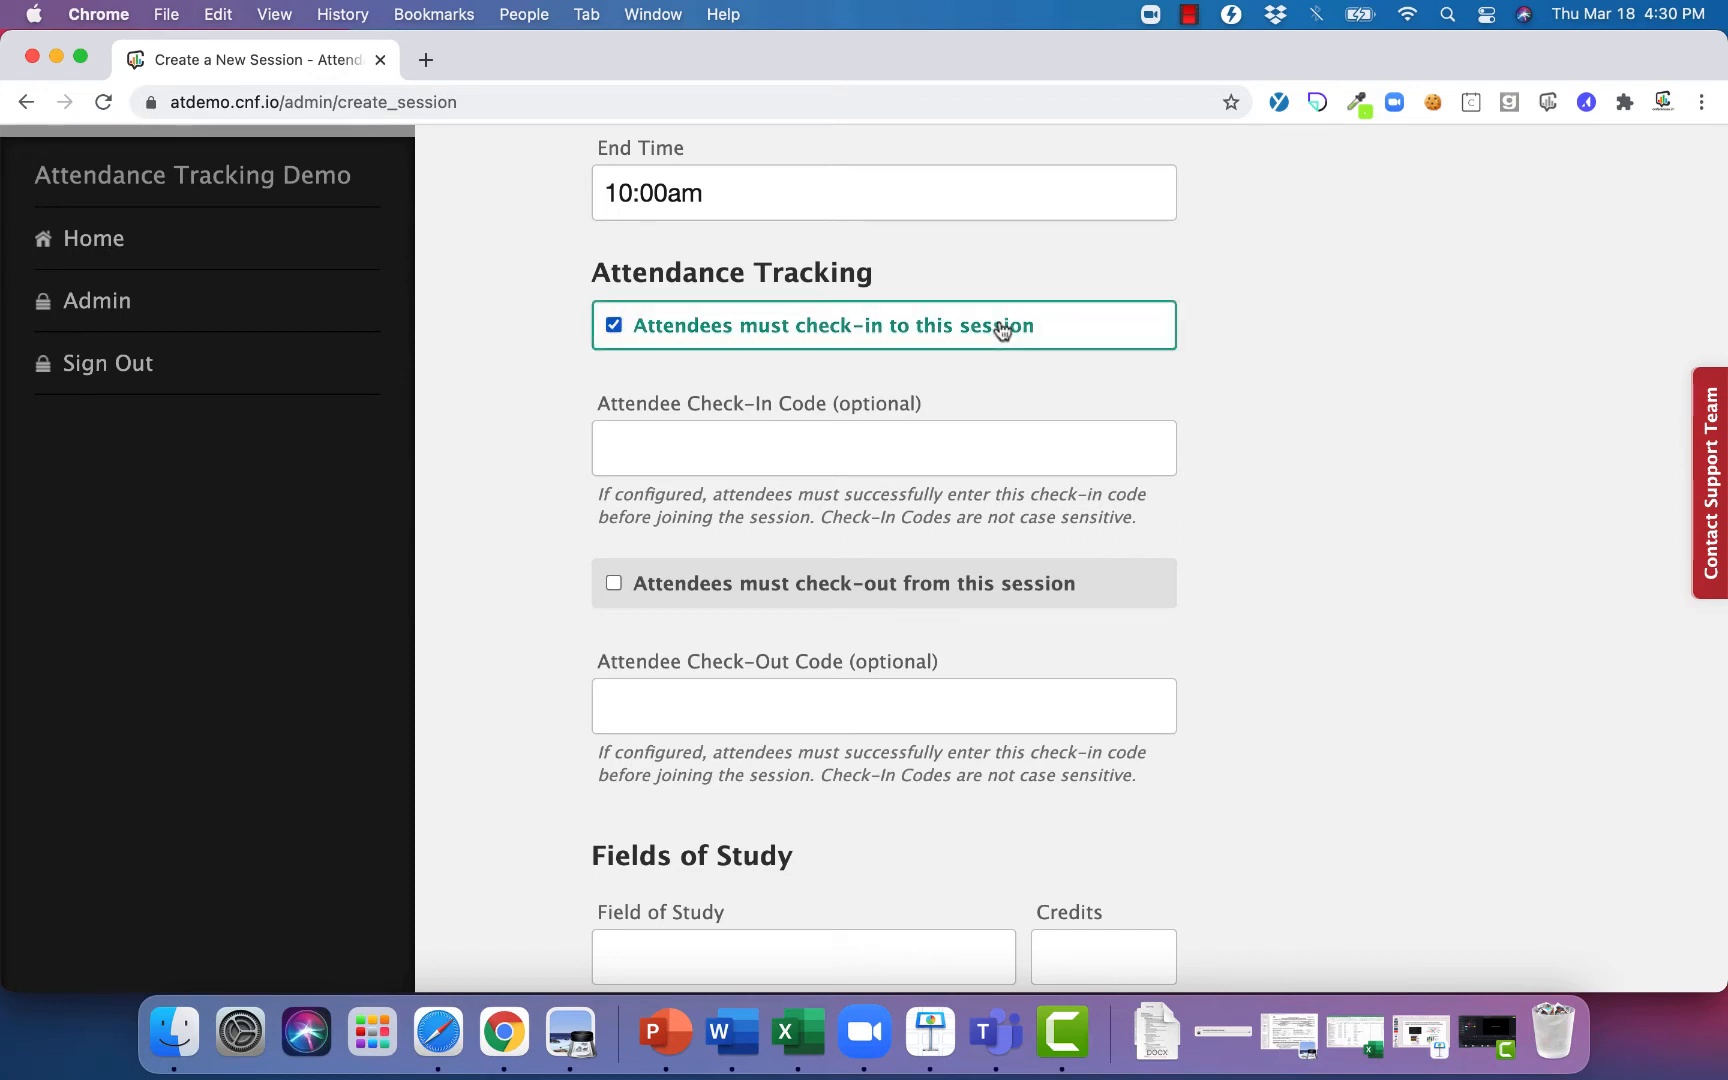
left_click(1005, 600)
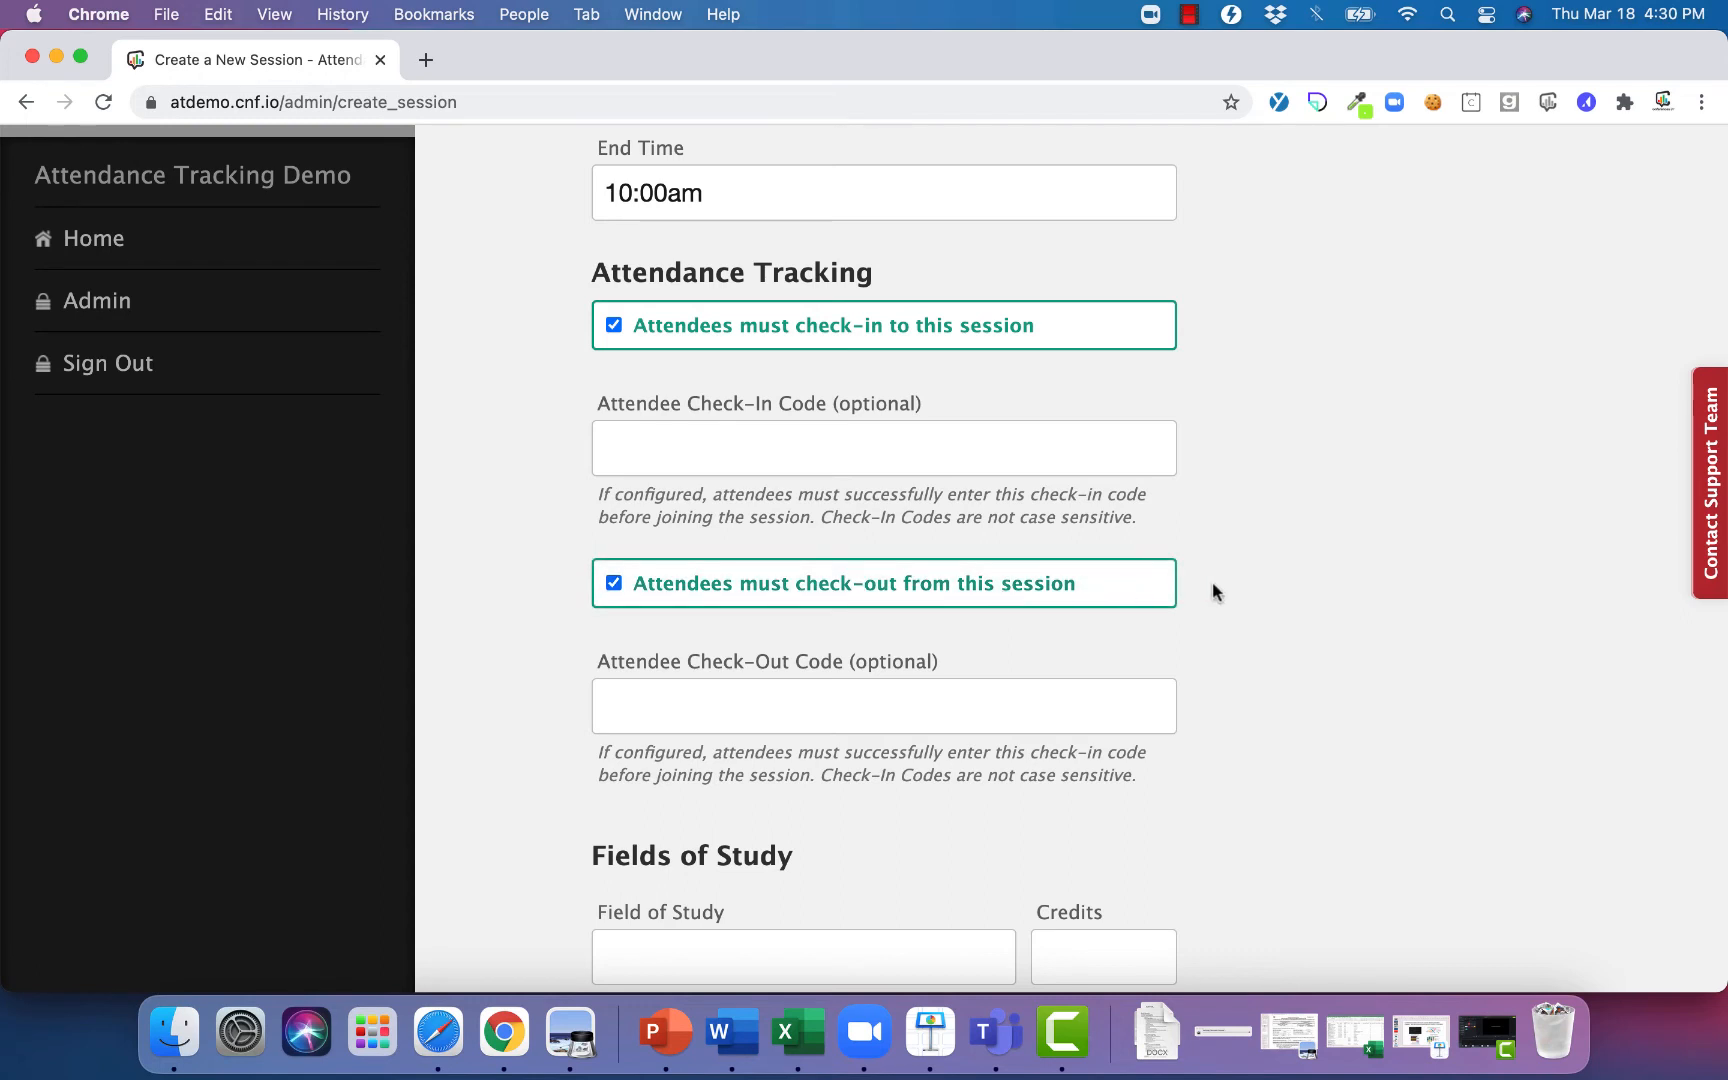
- Enter Tax as the session's first field of study with 1 credit
scroll(517, 590, "down", 8)
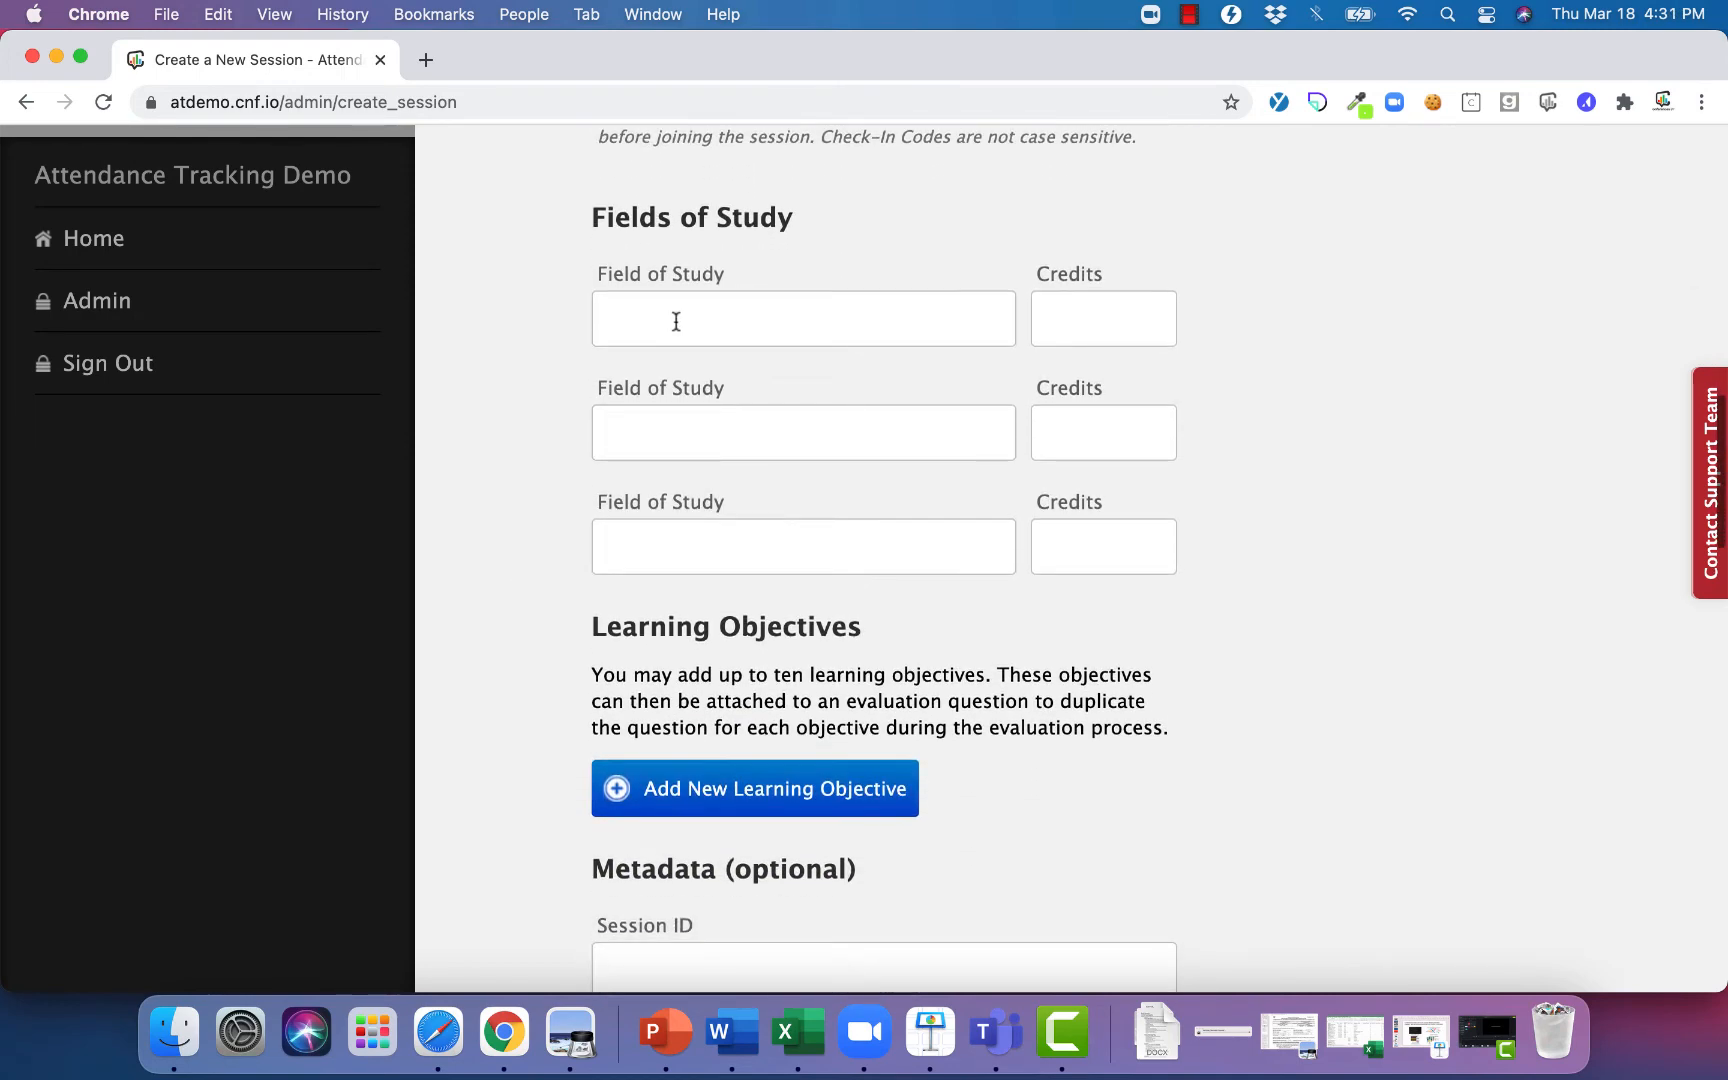
left_click(676, 321)
type("Tax")
key("Tab")
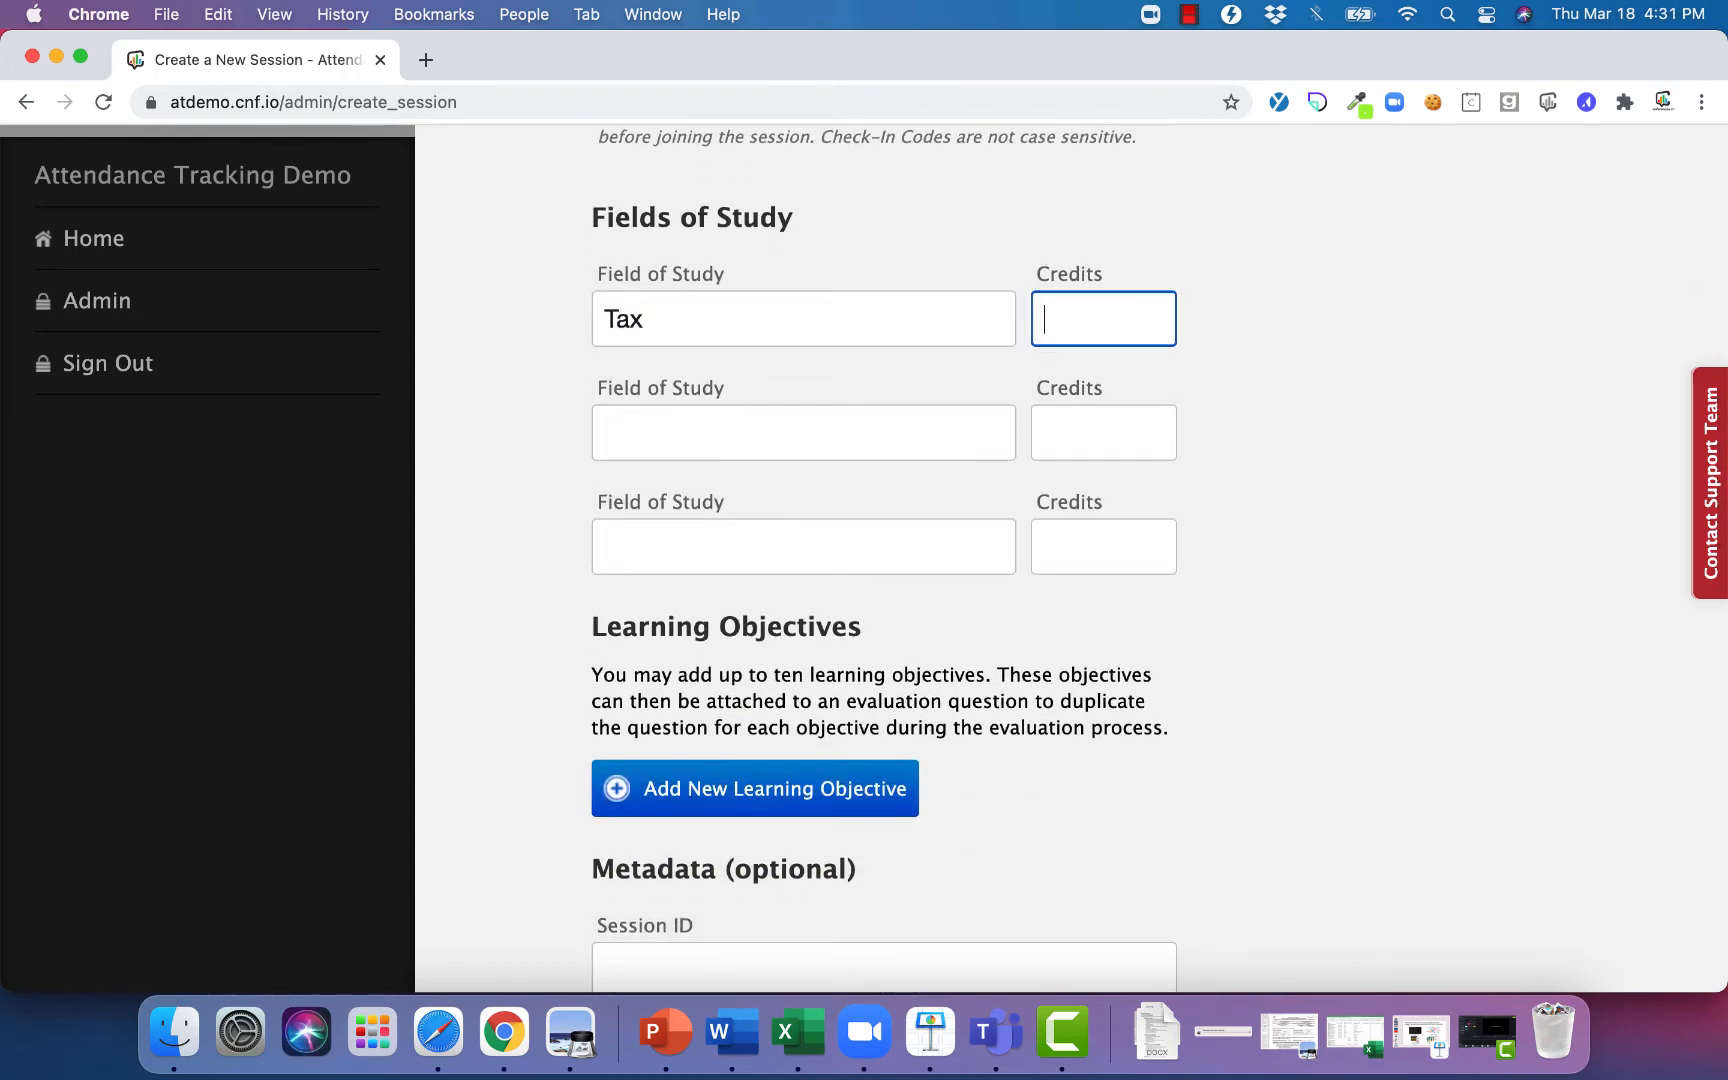
left_click(563, 433)
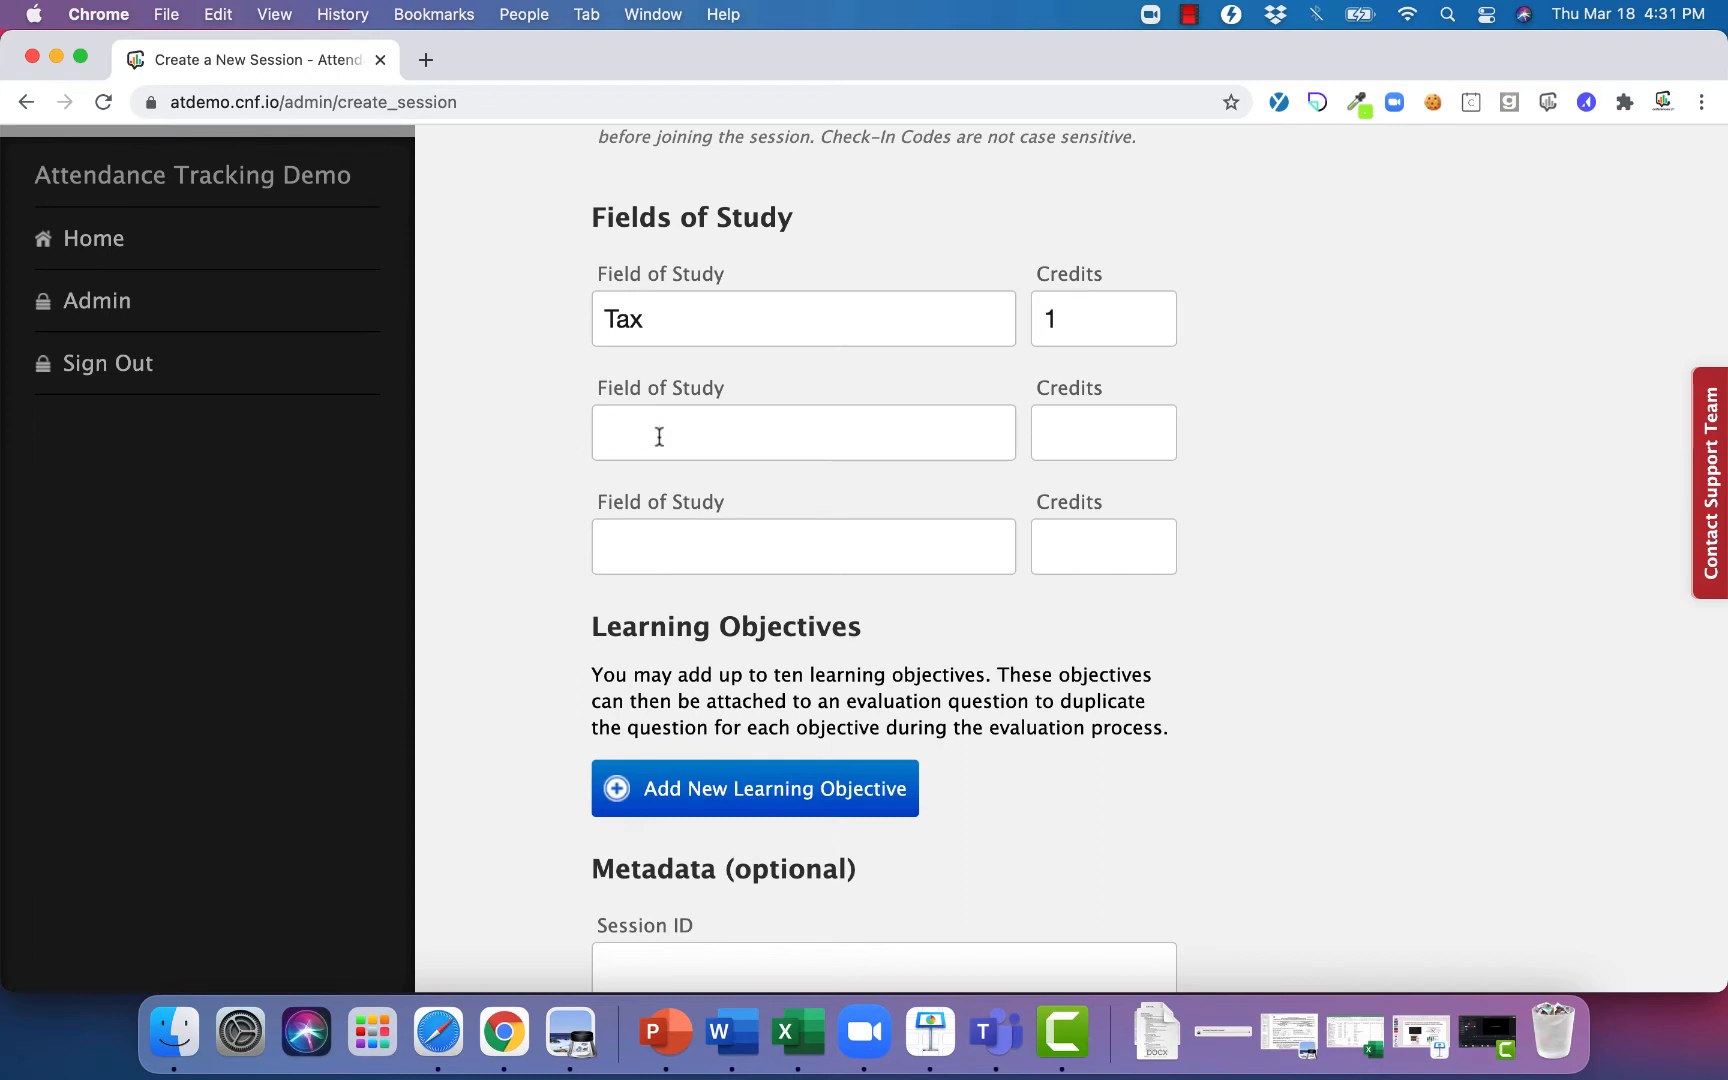
- Enter Auditing as the session's second field of study with 1 credit
left_click(659, 437)
type("Aud")
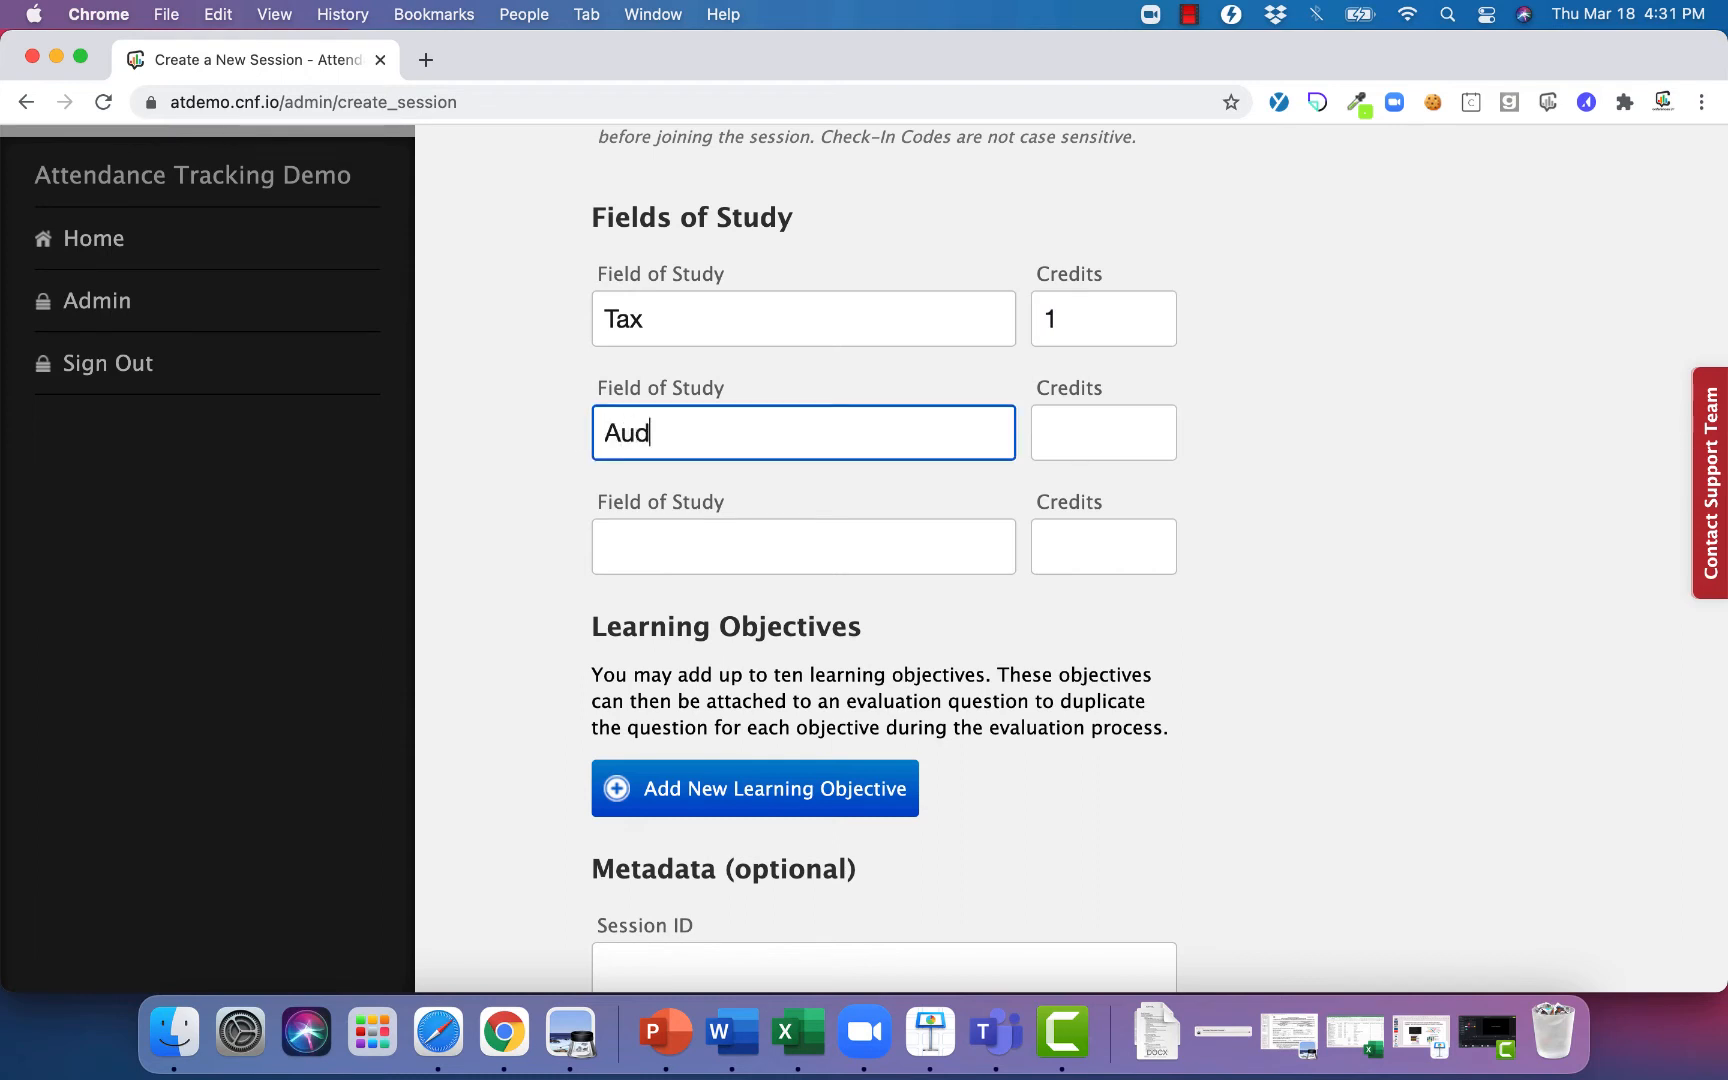
type("iting")
key("Tab")
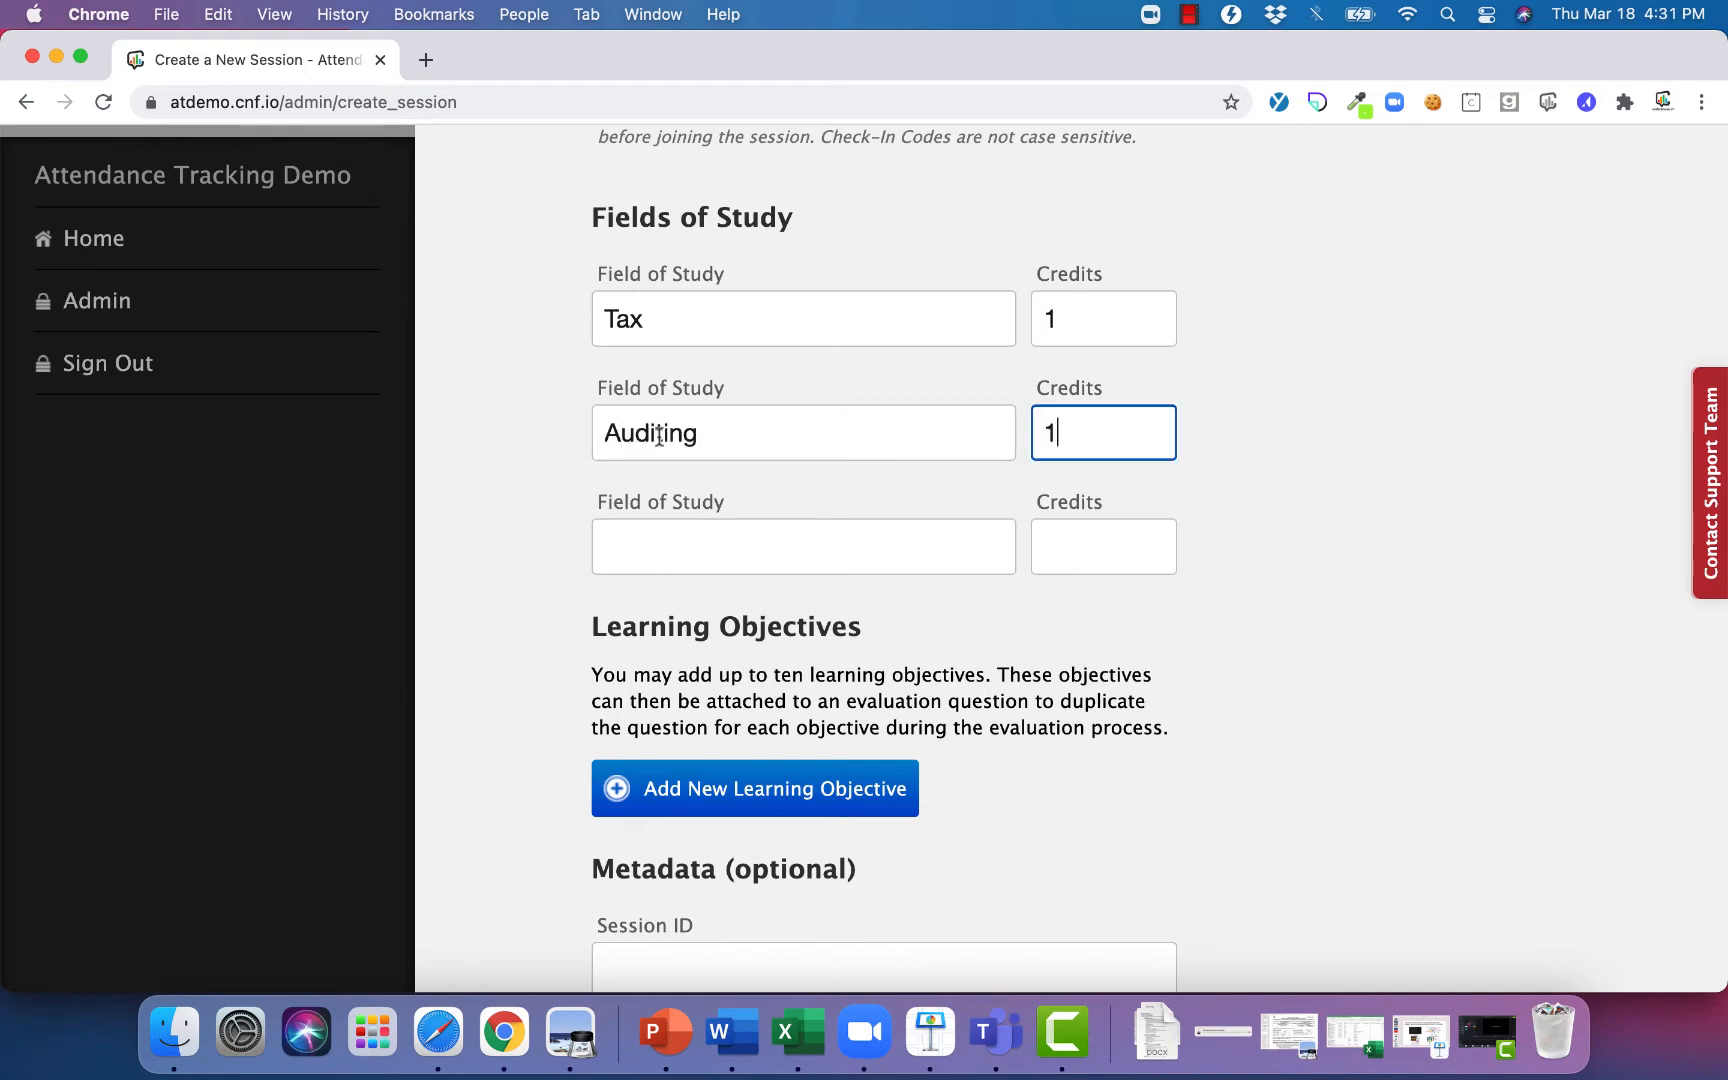
left_click(1309, 495)
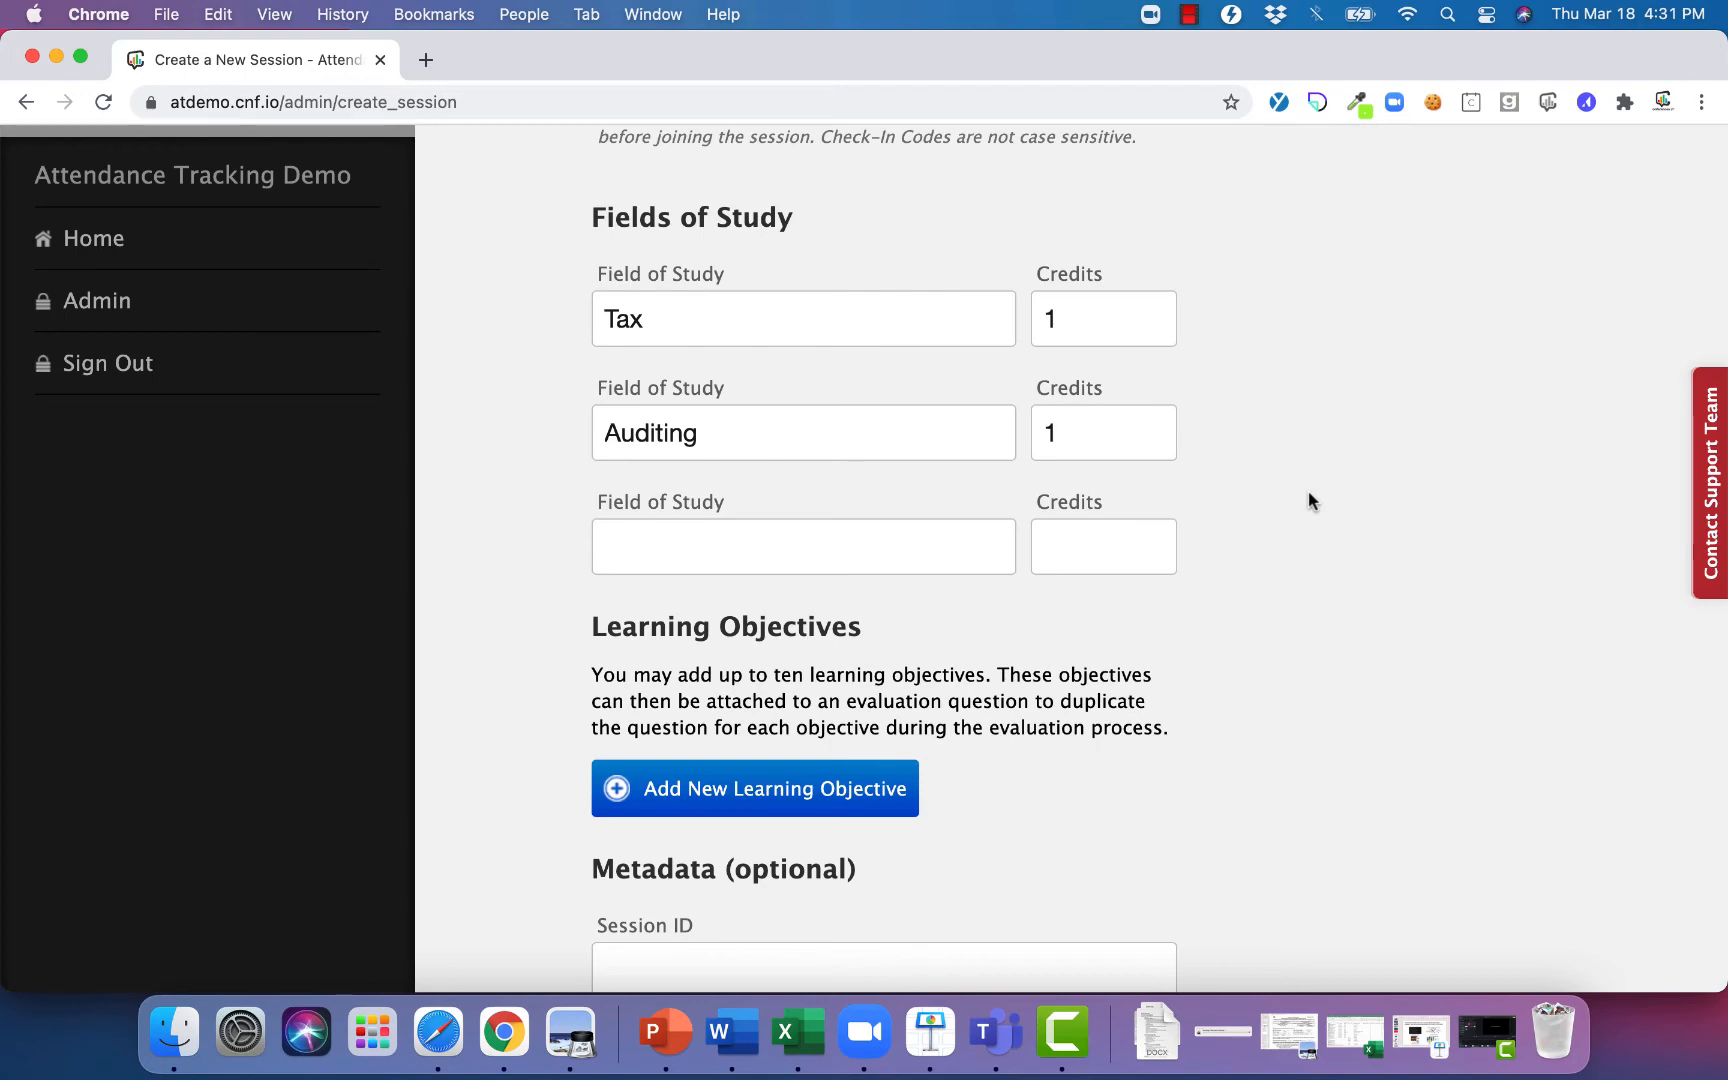
- Clear the Auditing entry from the session's second field of study row
left_click(1110, 416)
left_click_drag(858, 420, 559, 410)
key("BackSpace")
left_click(492, 428)
- Create the session without filling in any of the remaining options, and go to the app's home page
scroll(492, 428, "down", 5)
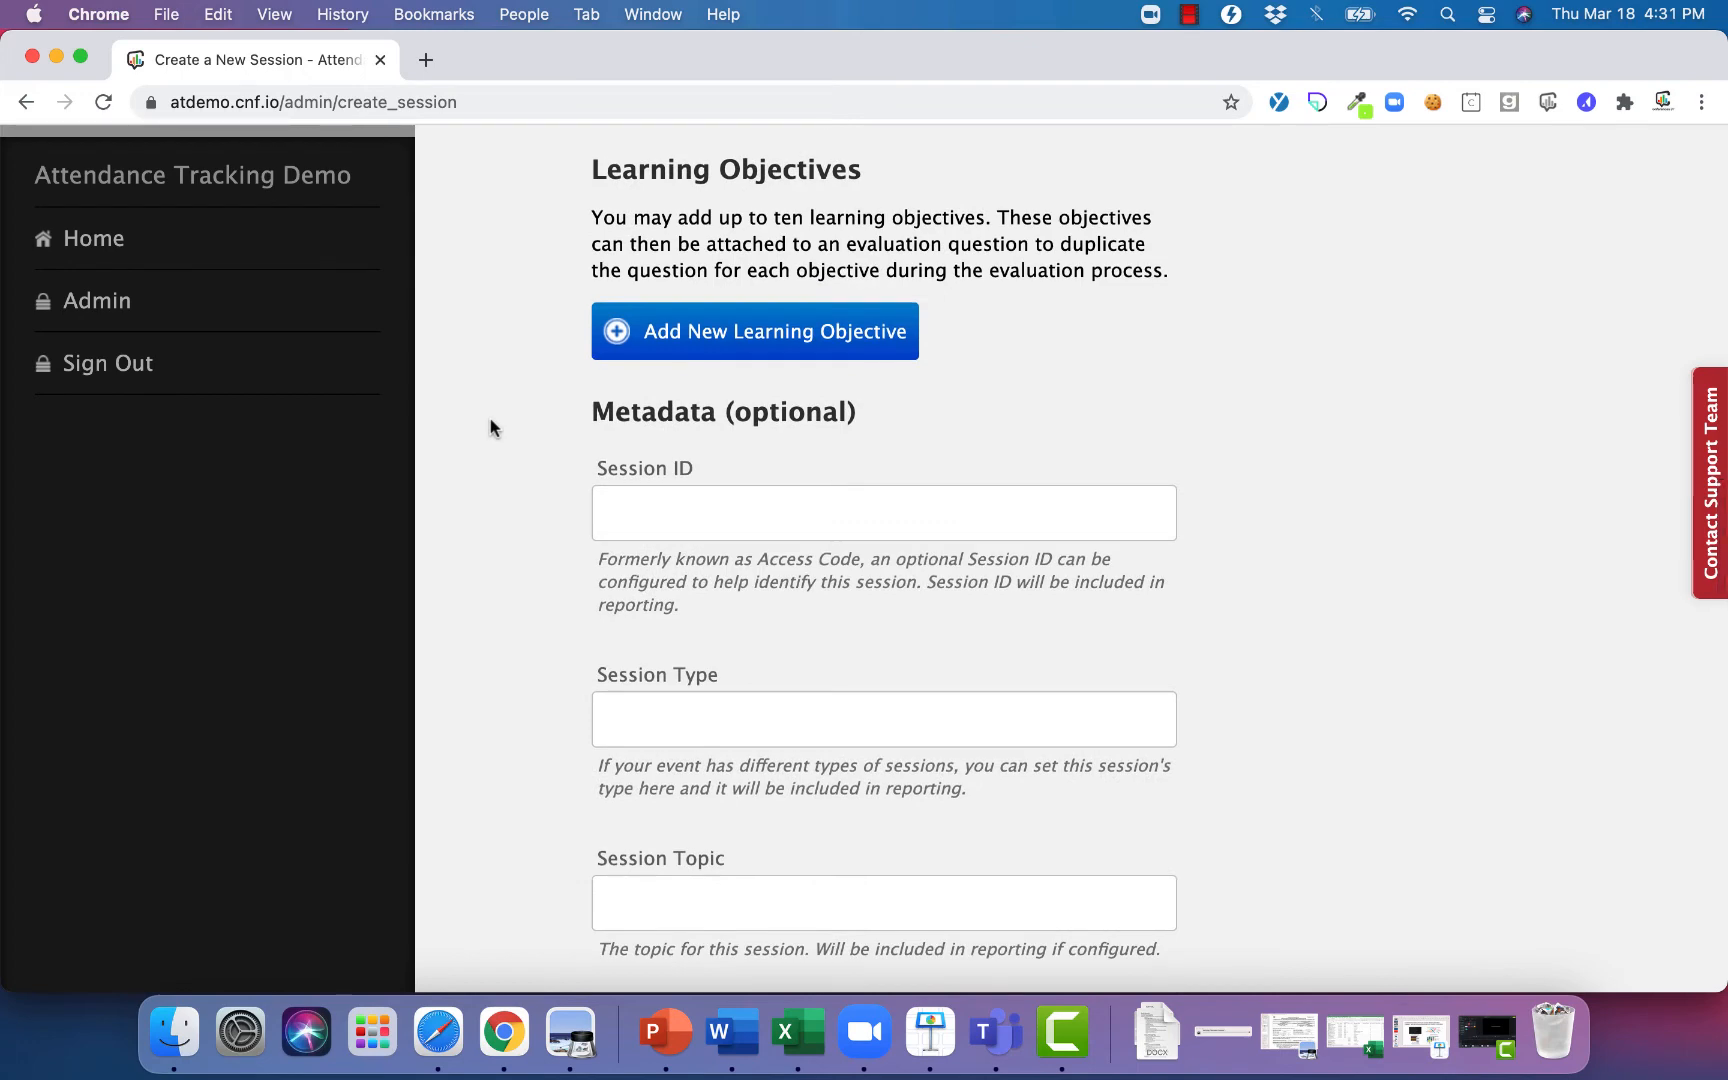
scroll(1150, 318, "down", 12)
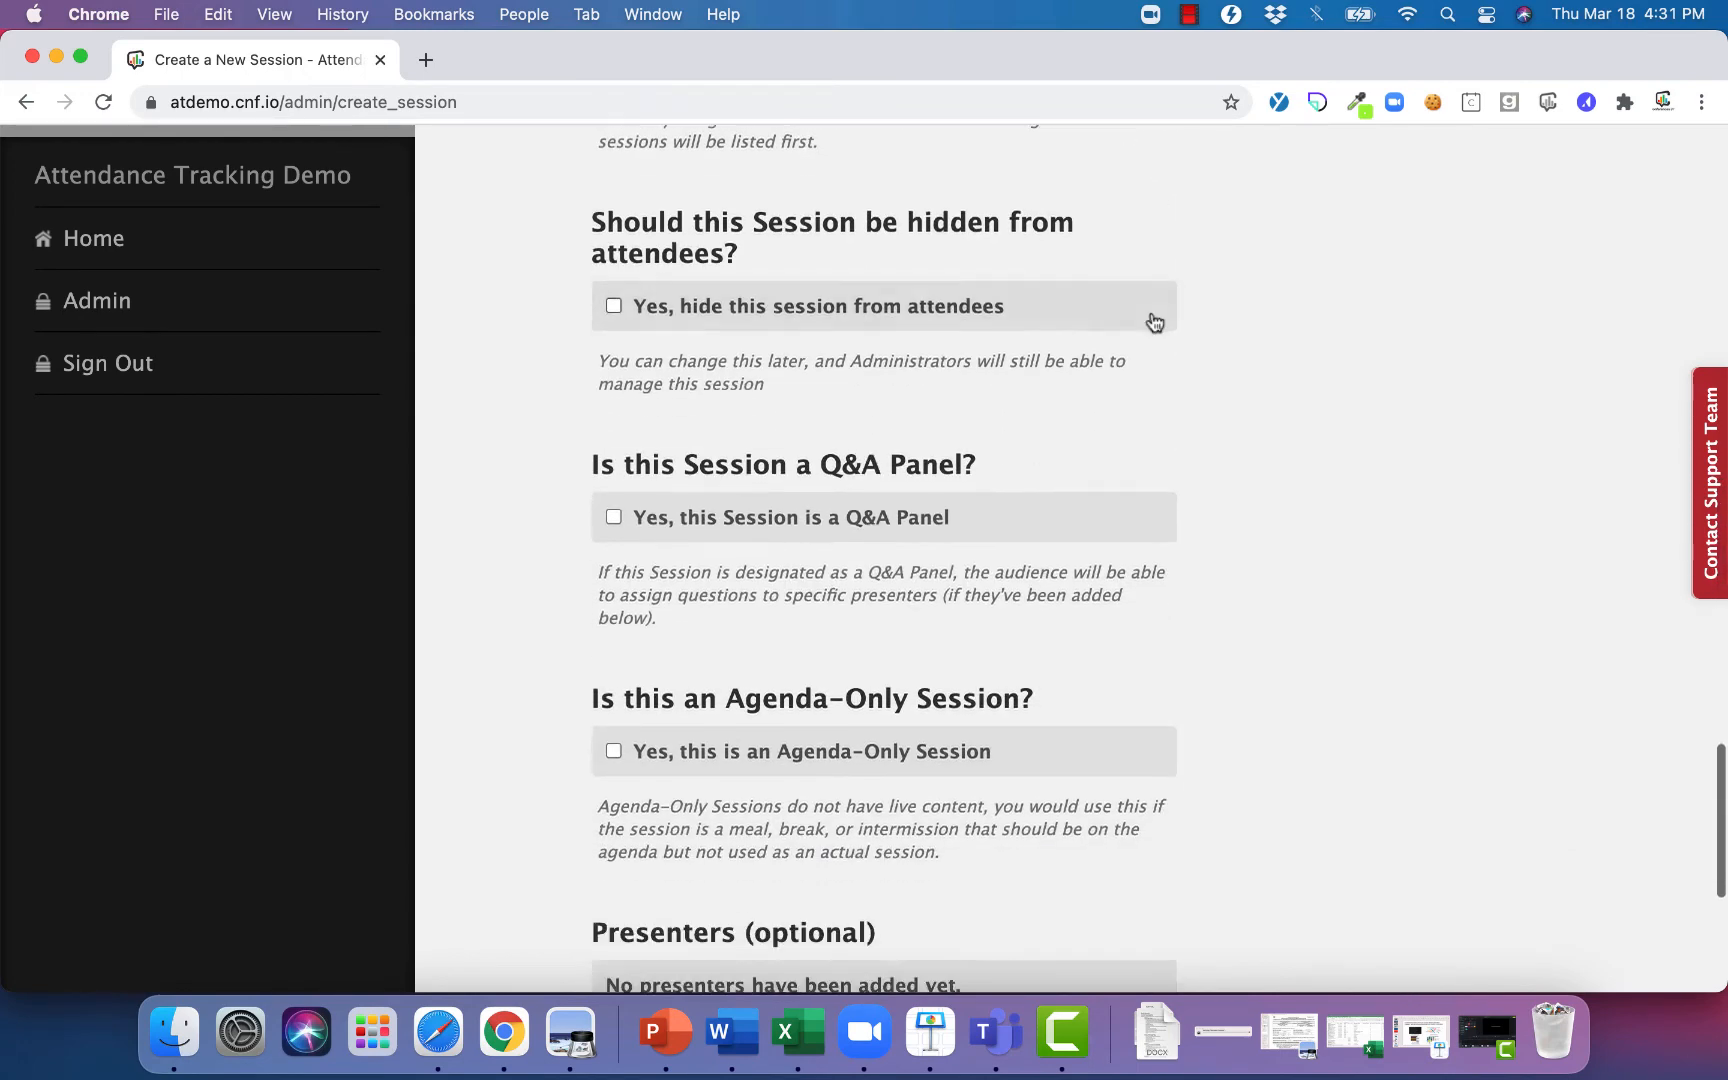
scroll(1150, 450, "down", 5)
left_click(1030, 717)
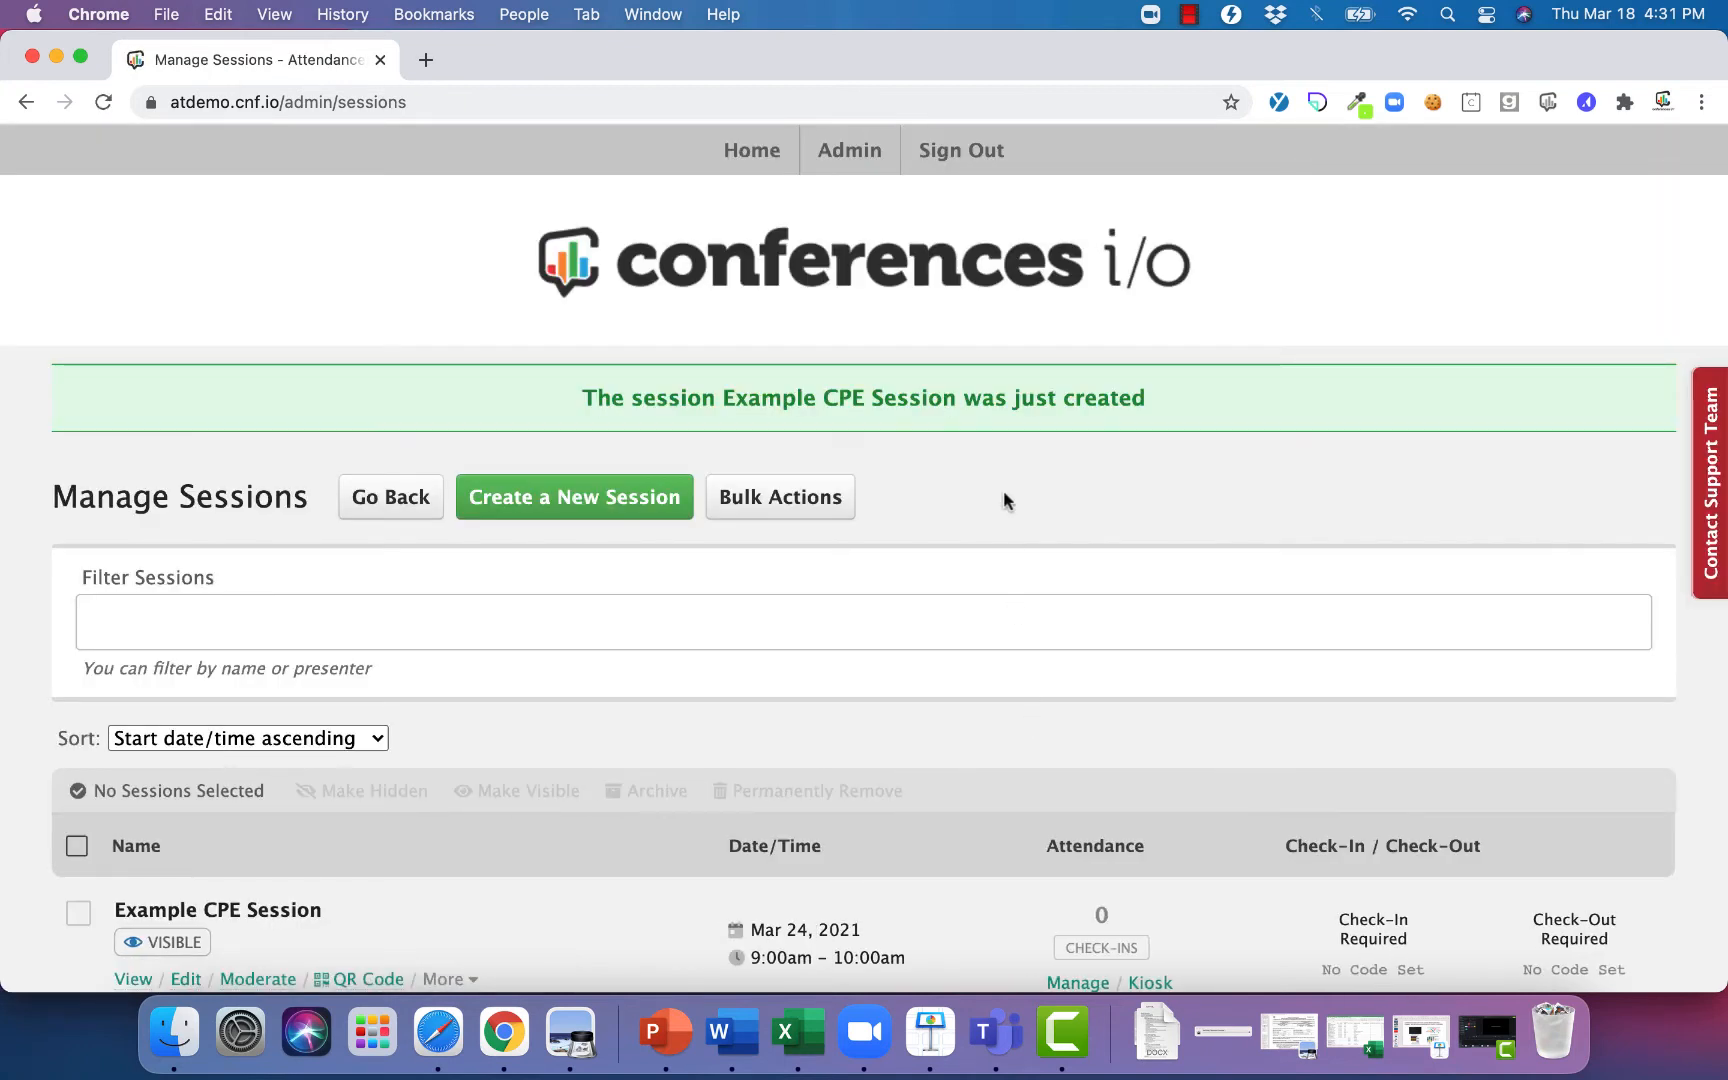
scroll(1003, 500, "down", 1)
scroll(1003, 500, "up", 1)
left_click(757, 152)
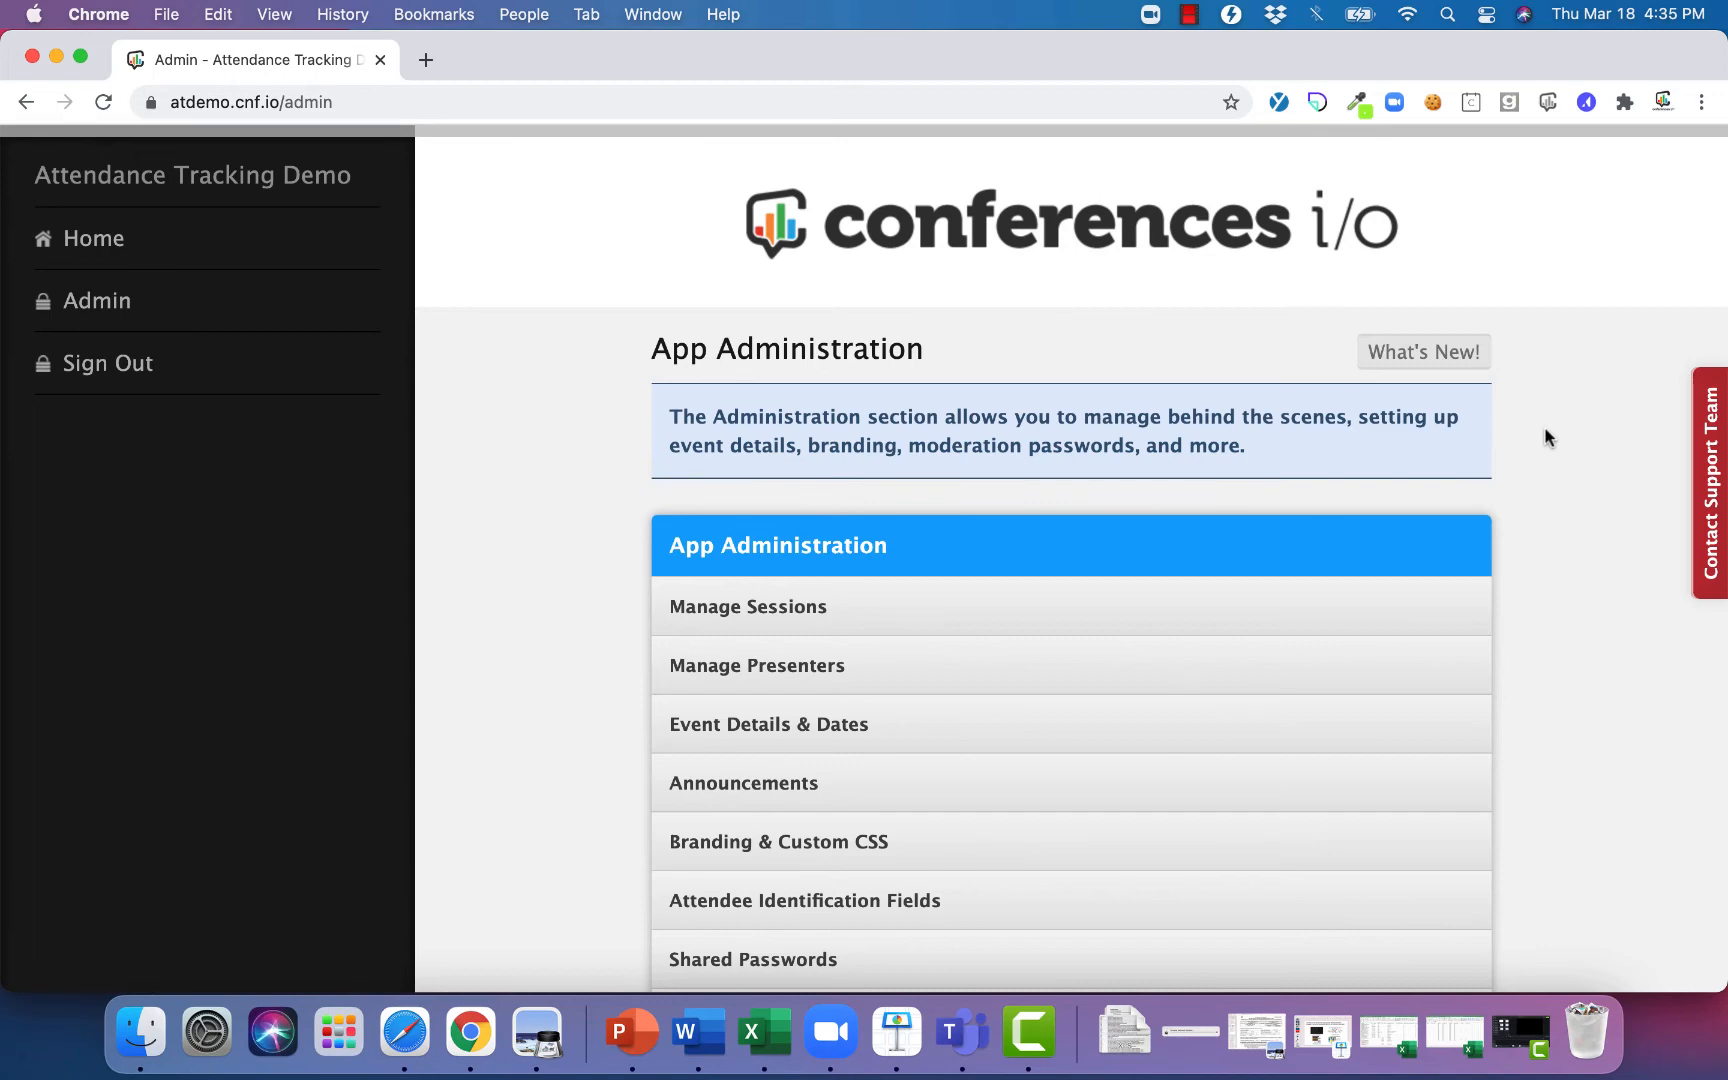
- Download the template Excel file from the bulk session import page and open it in Excel
scroll(1545, 437, "down", 3)
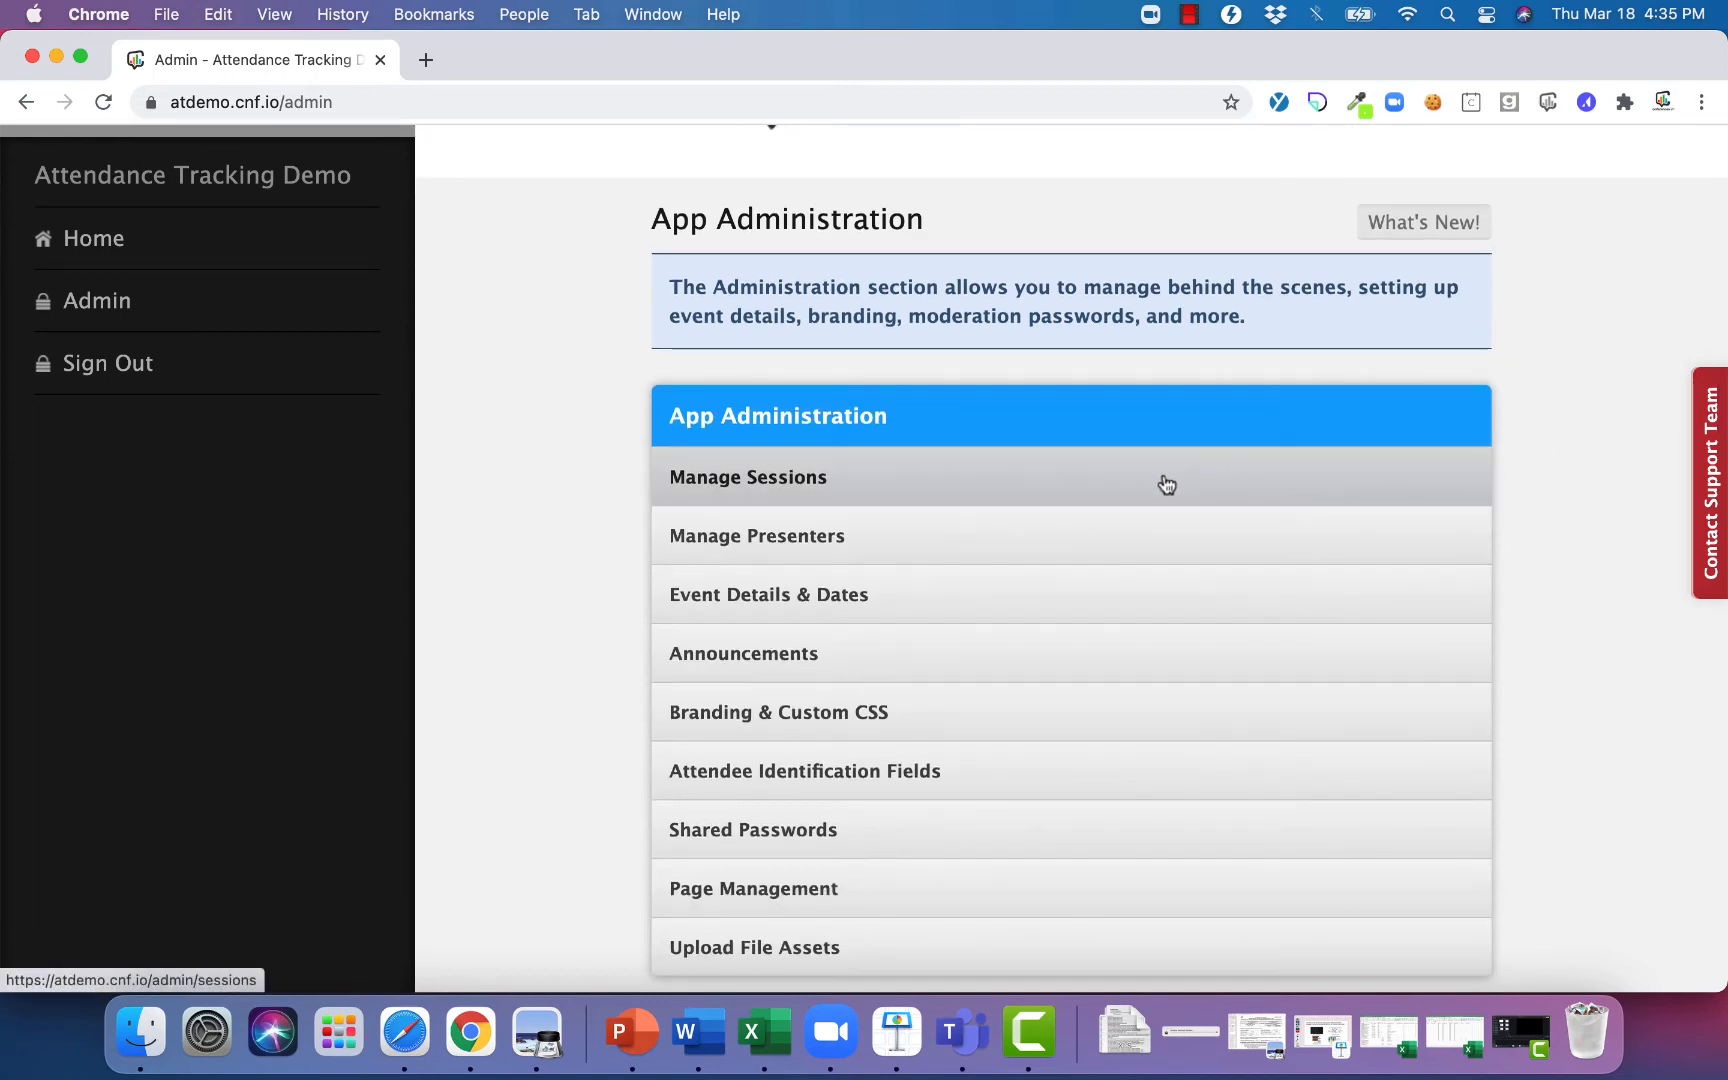
left_click(1107, 481)
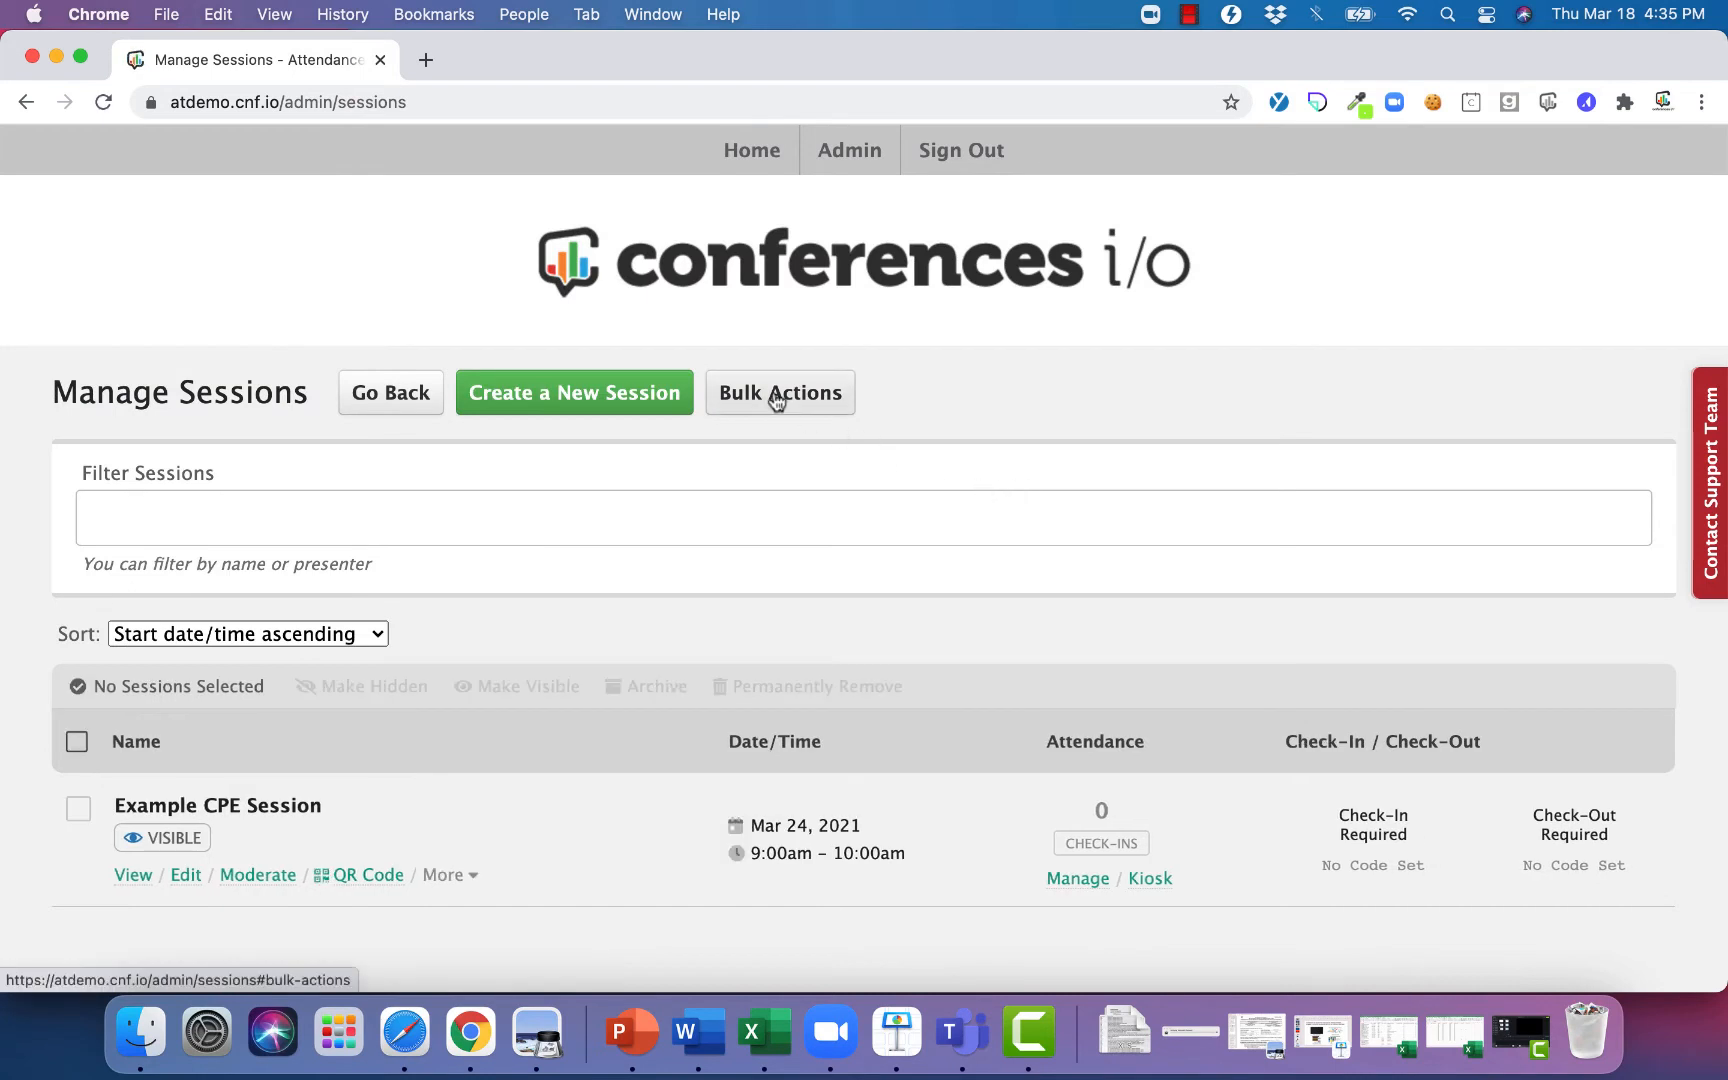
left_click(777, 398)
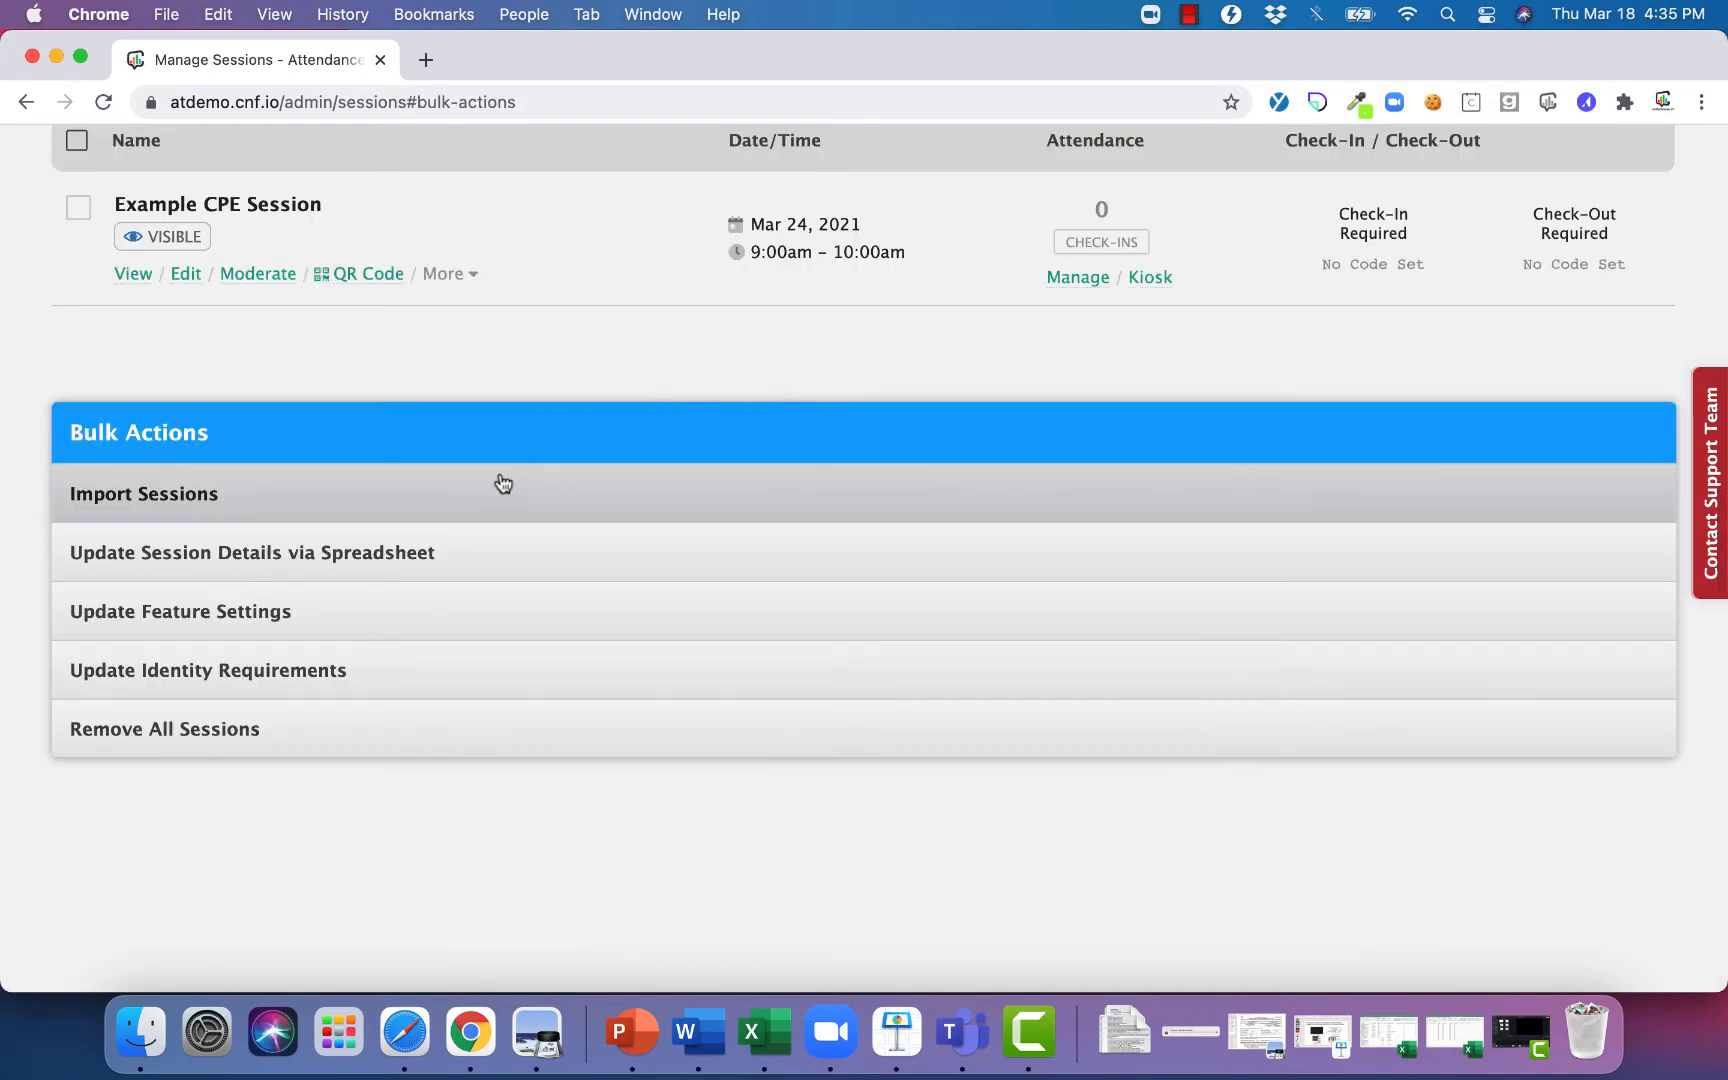
left_click(405, 505)
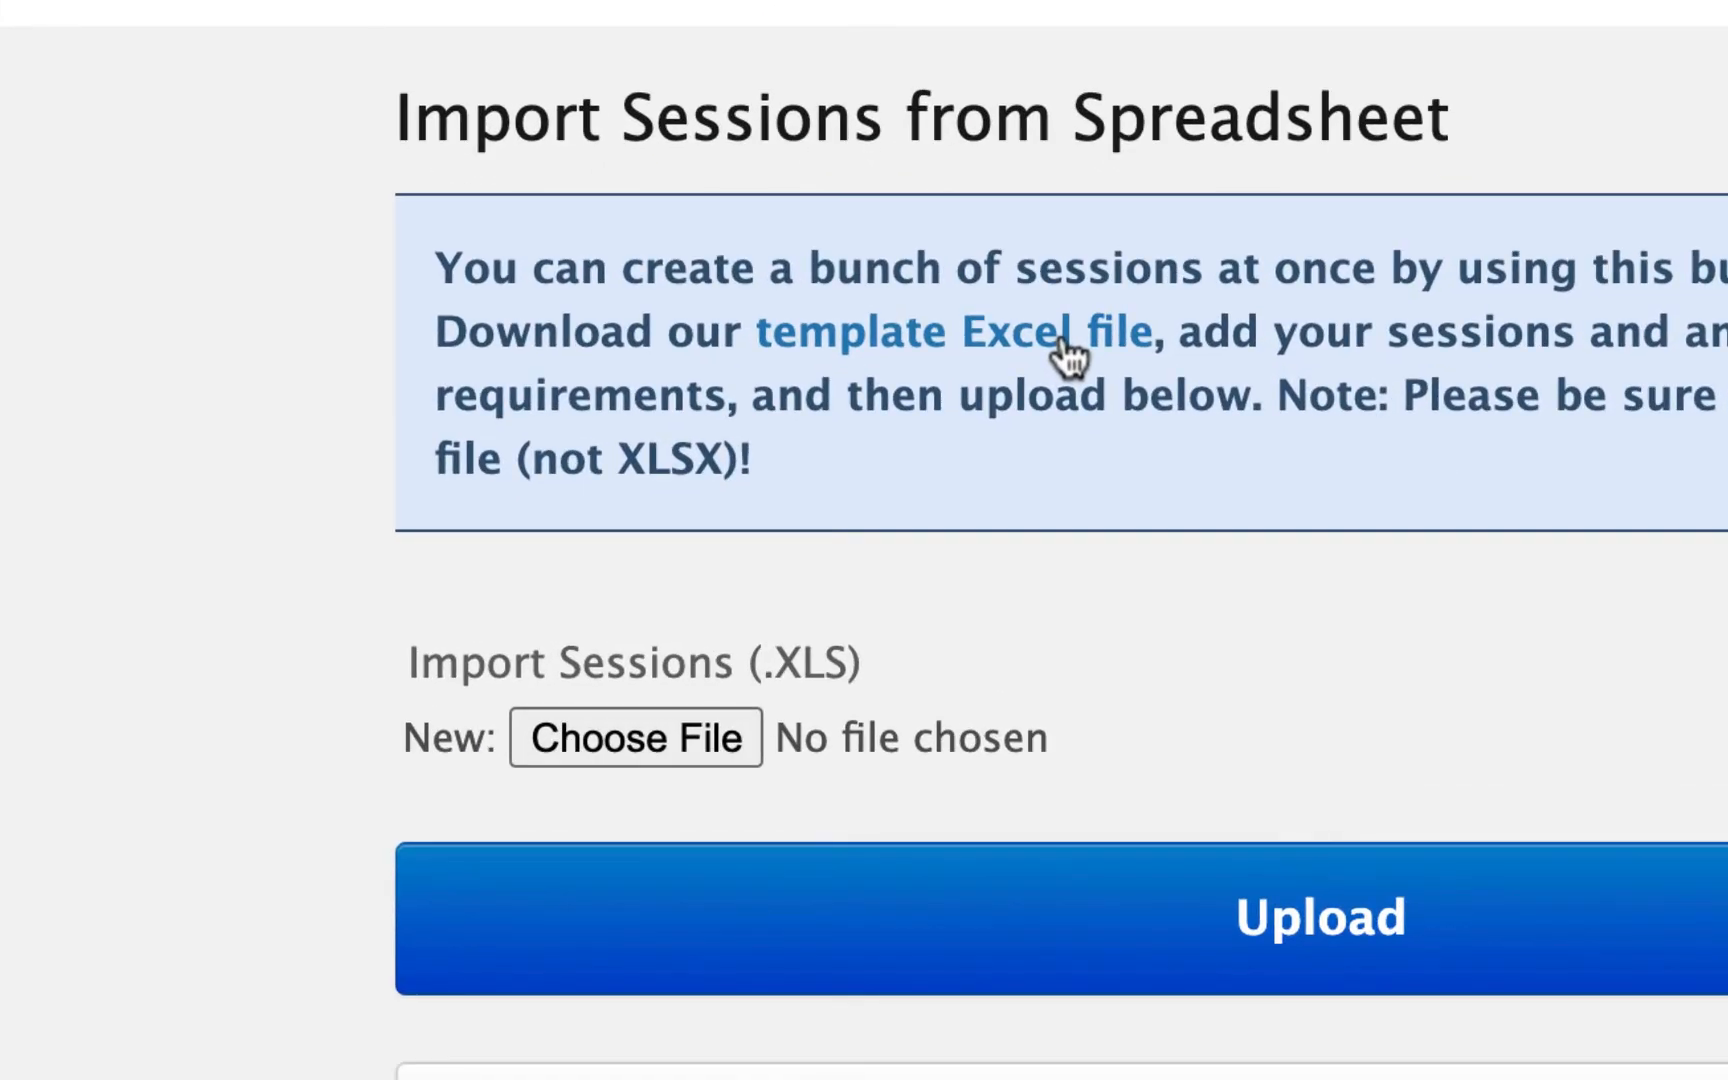
left_click(1068, 355)
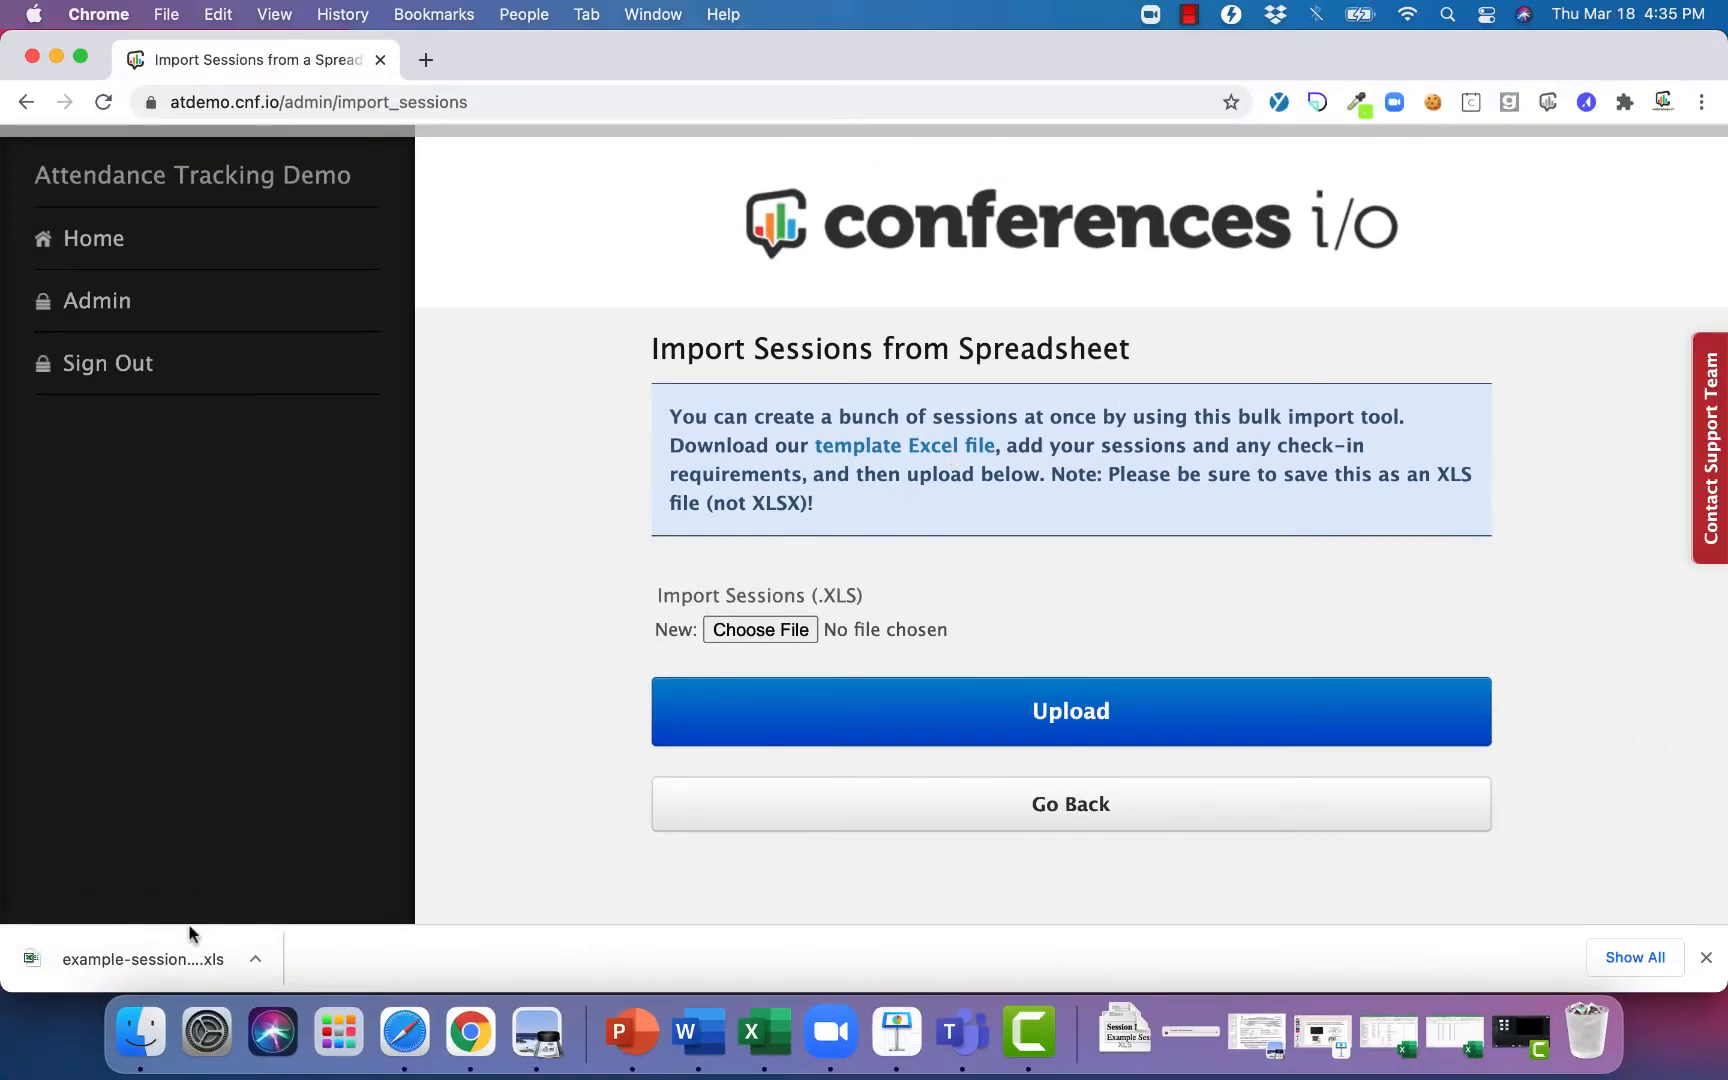
left_click(60, 962)
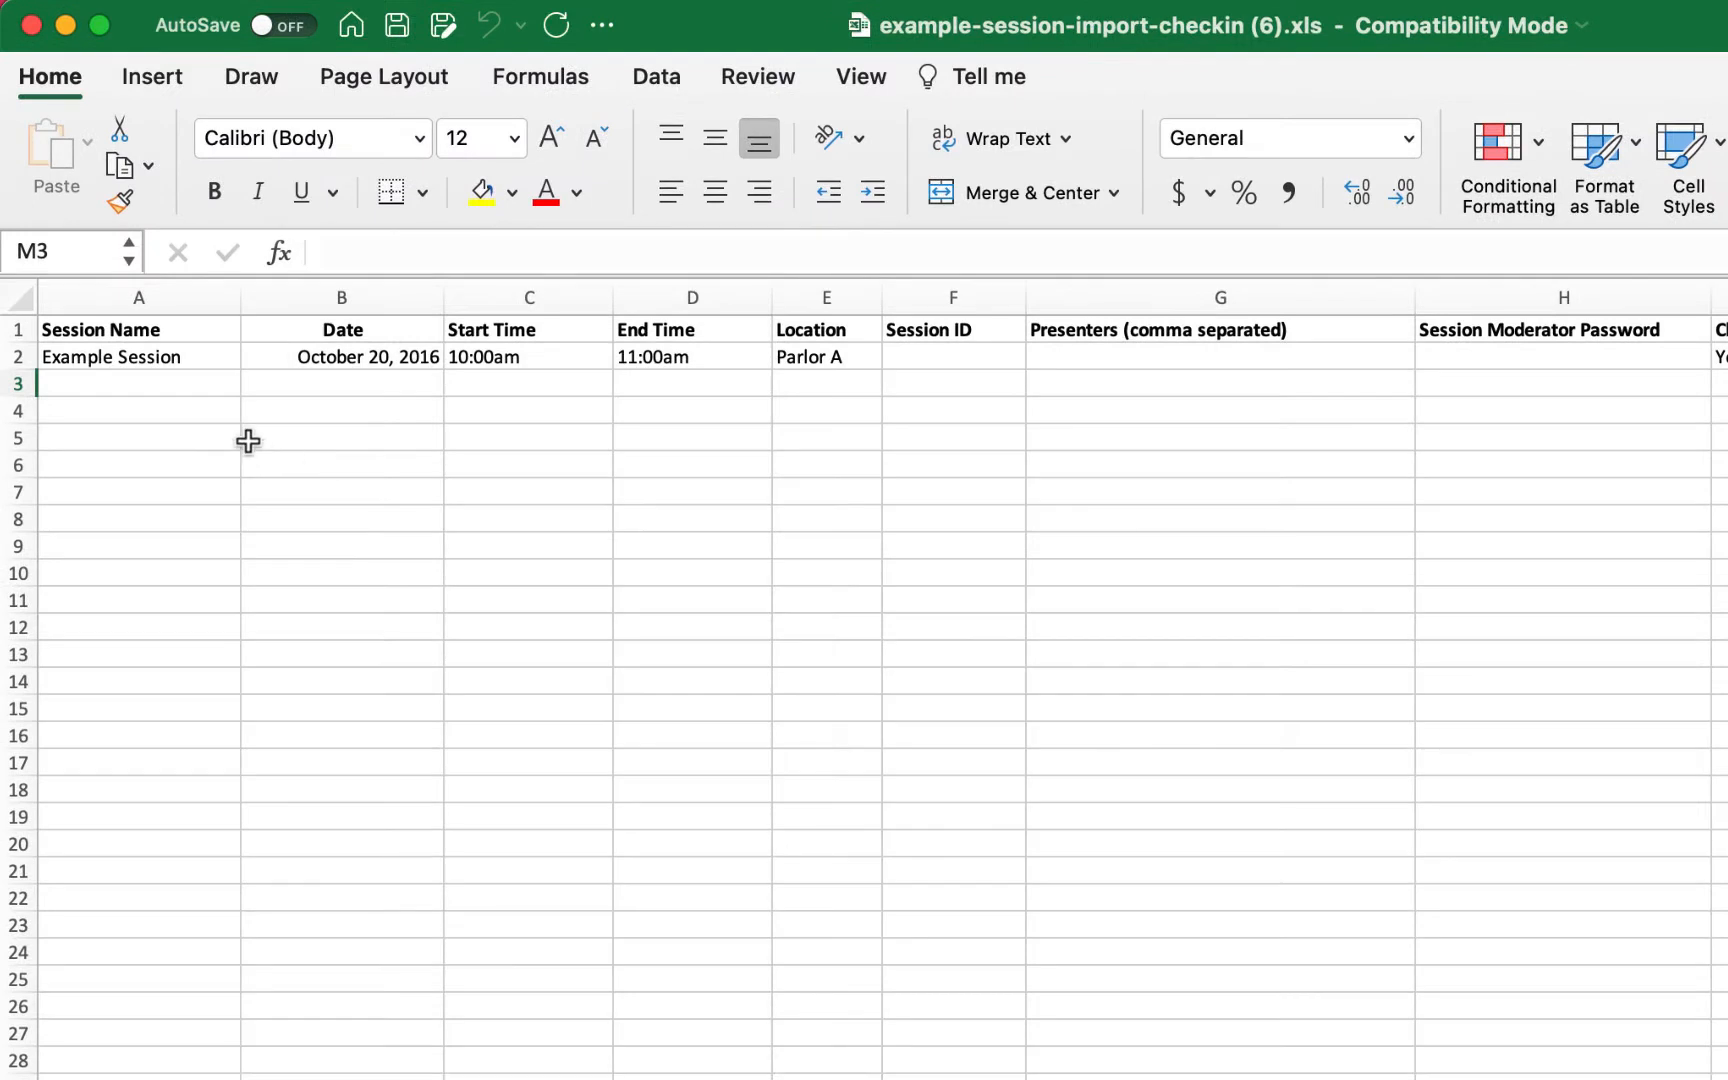
- Change the Example Session's date in the import template to October 20, 2021
left_click(177, 356)
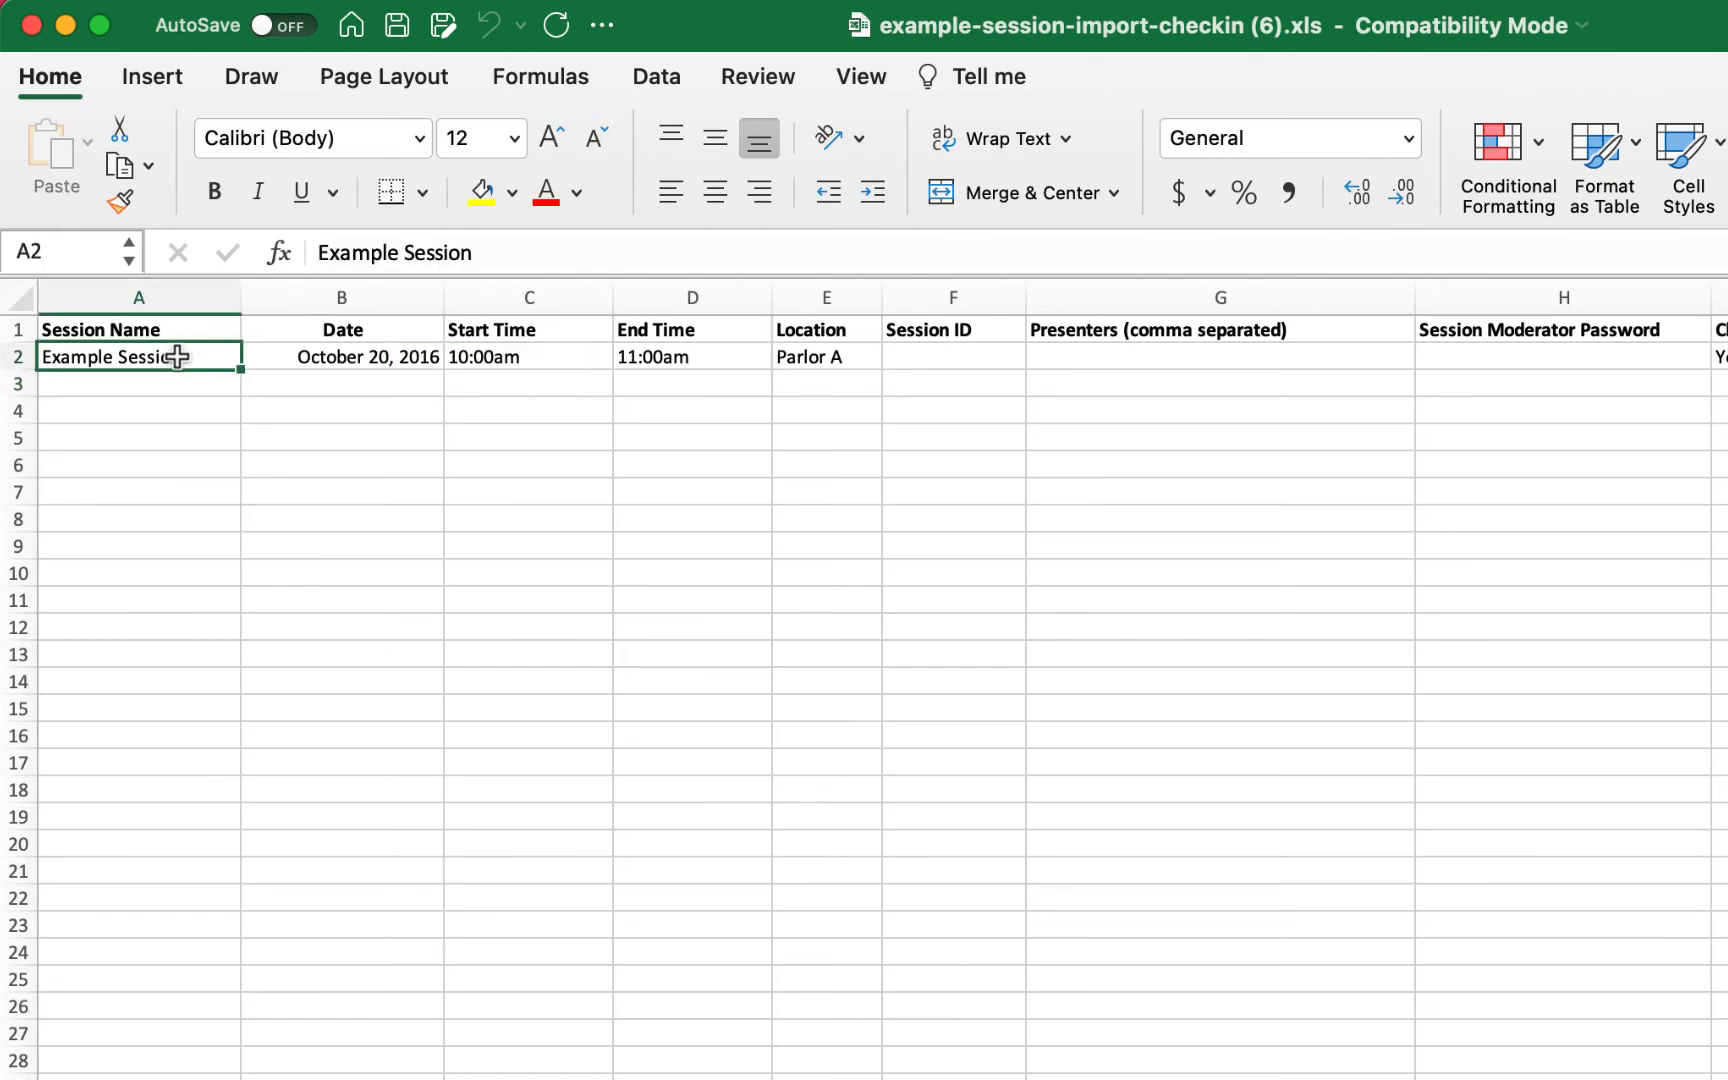
left_click(399, 358)
left_click(455, 252)
key("BackSpace")
key("BackSpace")
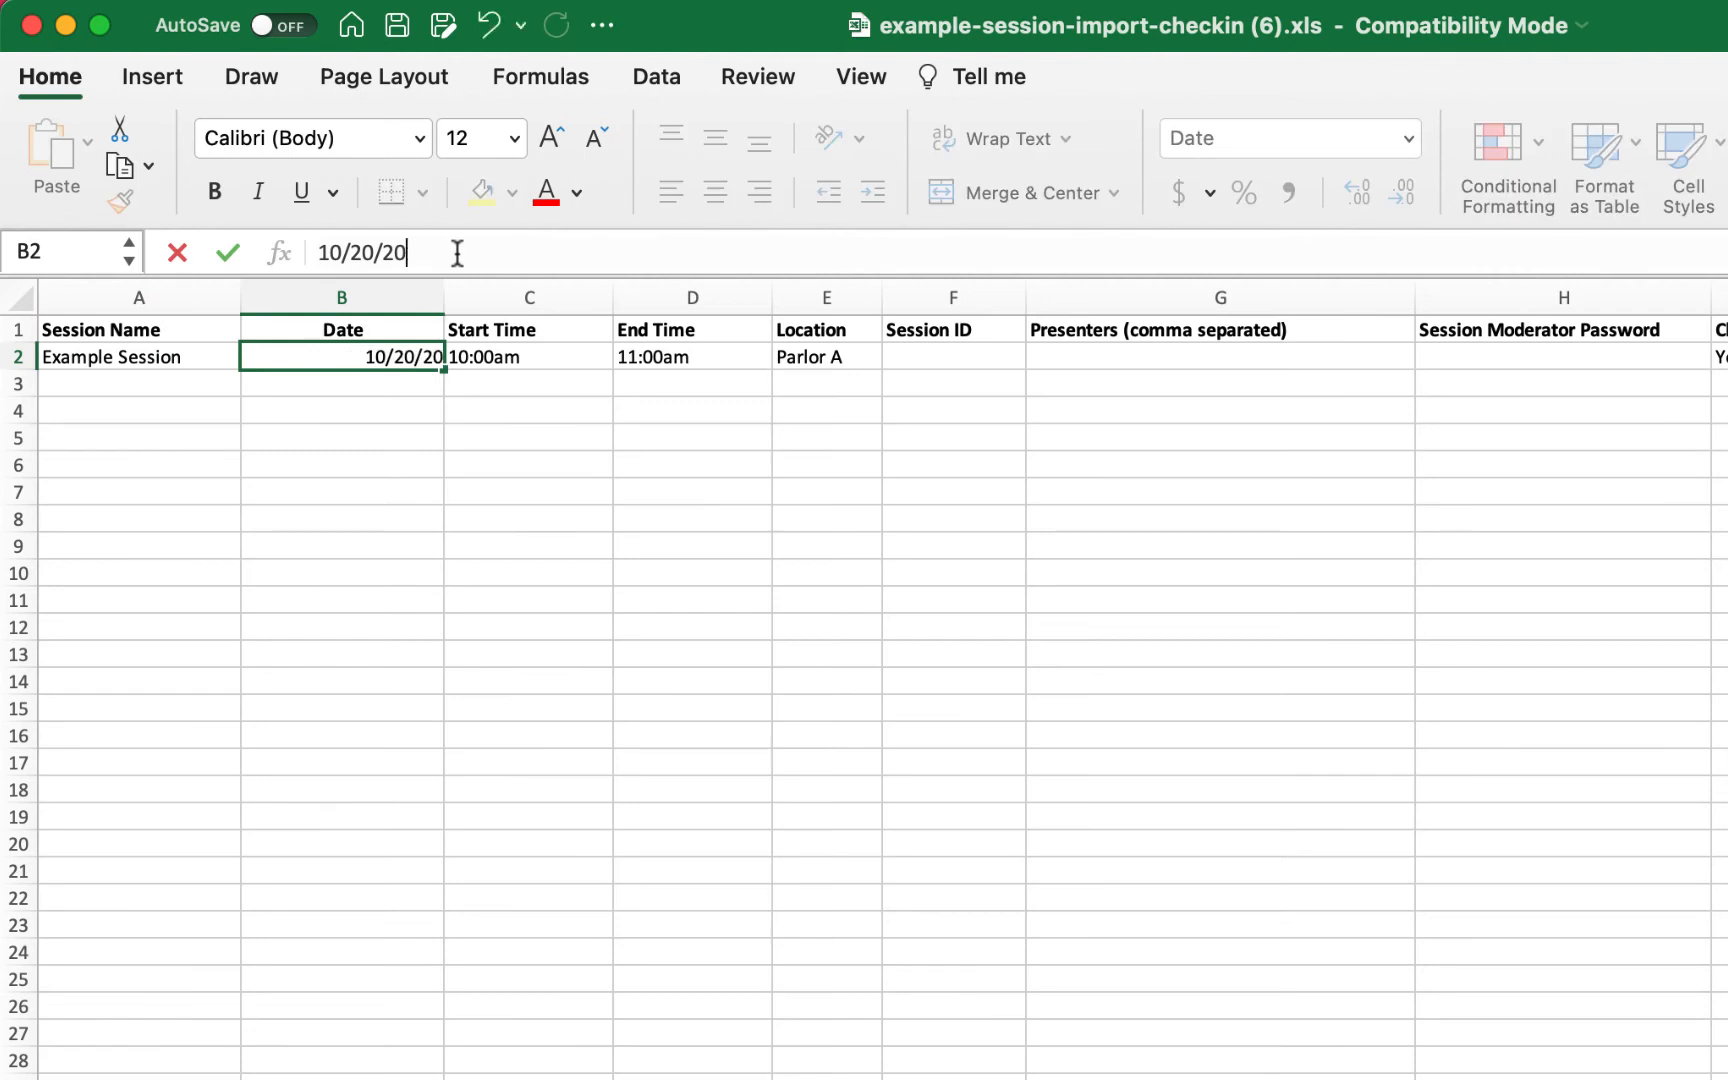
type("21")
key("Tab")
- Clear the location from the Example Session's row
key("Tab")
key("Tab")
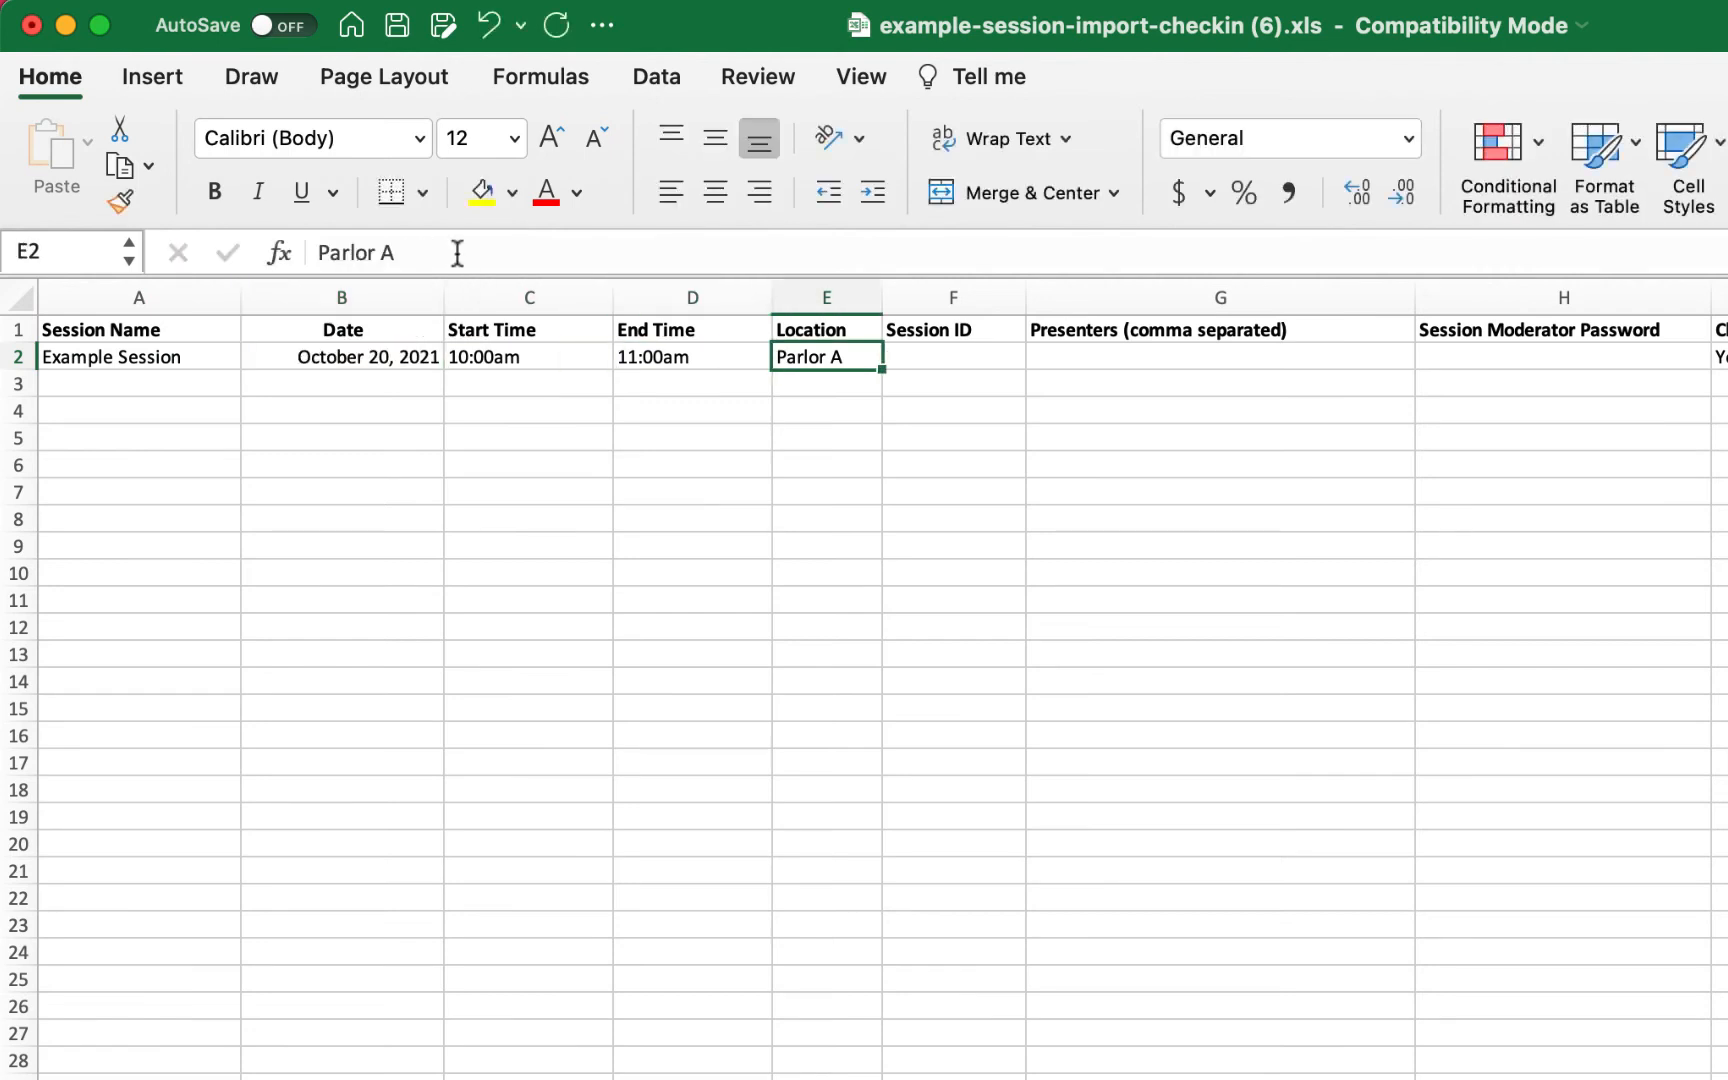
key("BackSpace")
- Enter two presenters' full names, separated by a comma, in the Example Session's Presenters cell
key("Tab")
key("Tab")
type("Joh")
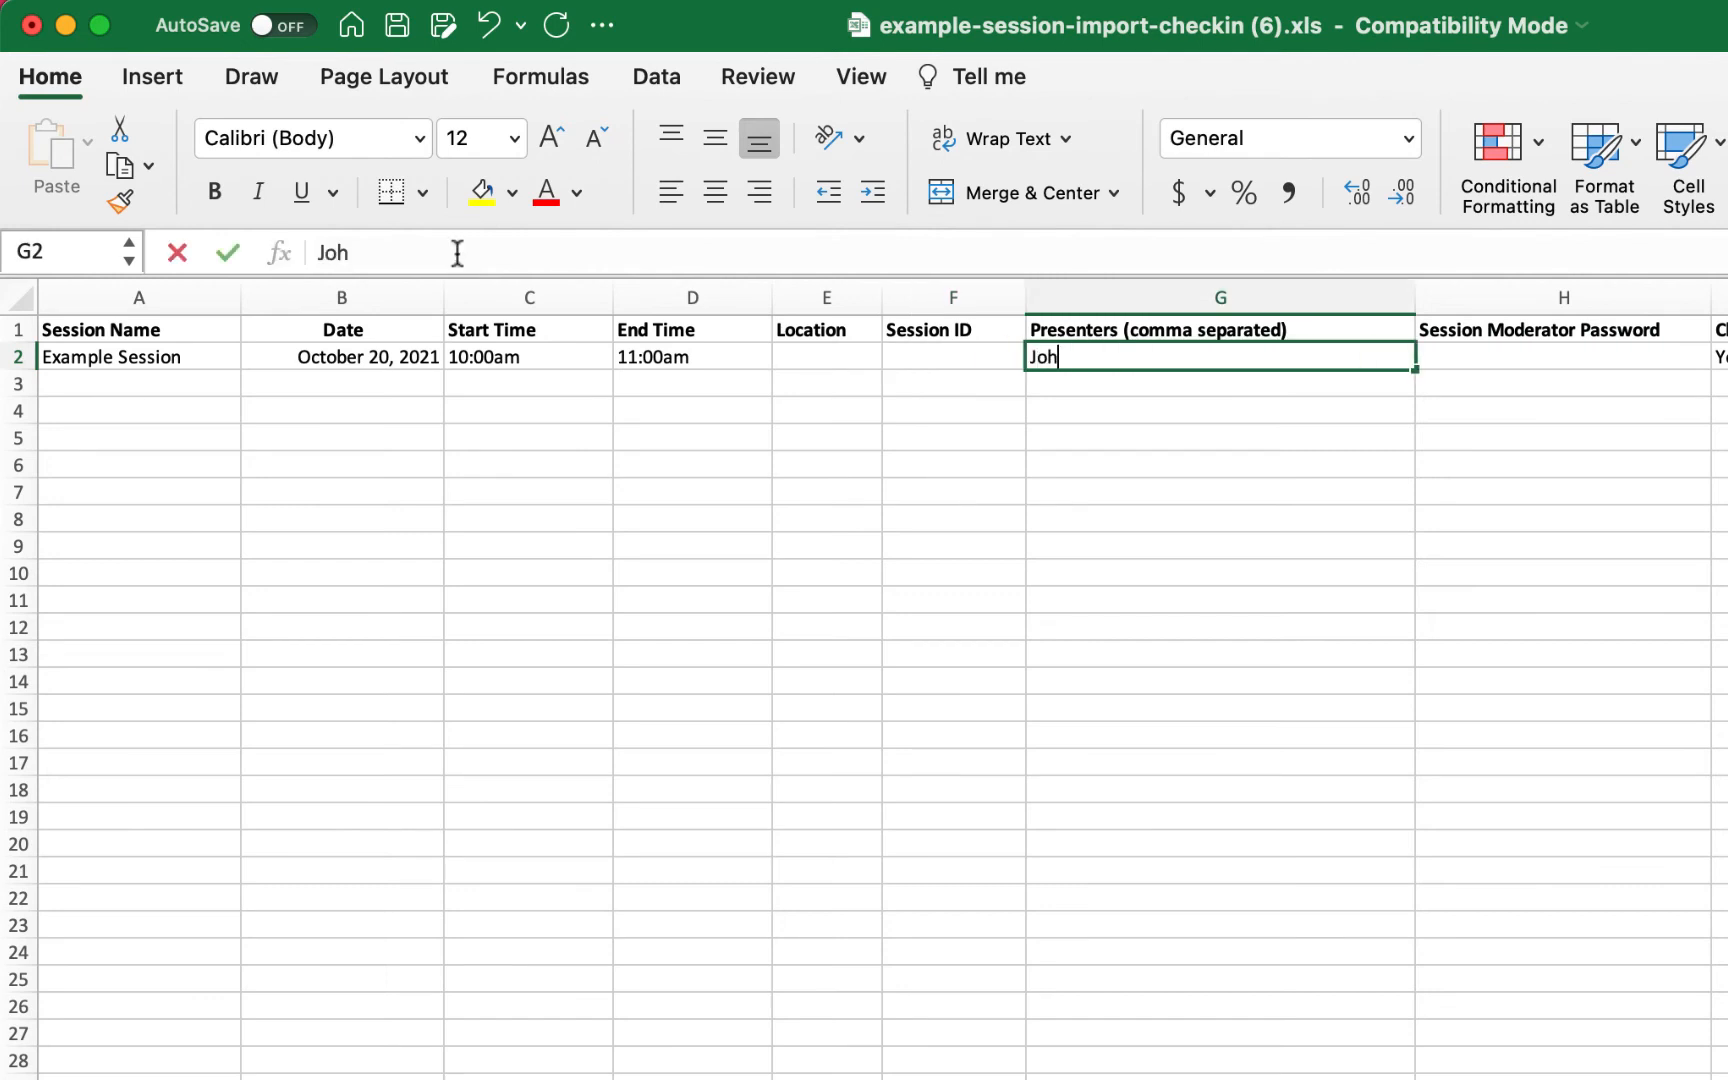
type("n Doe")
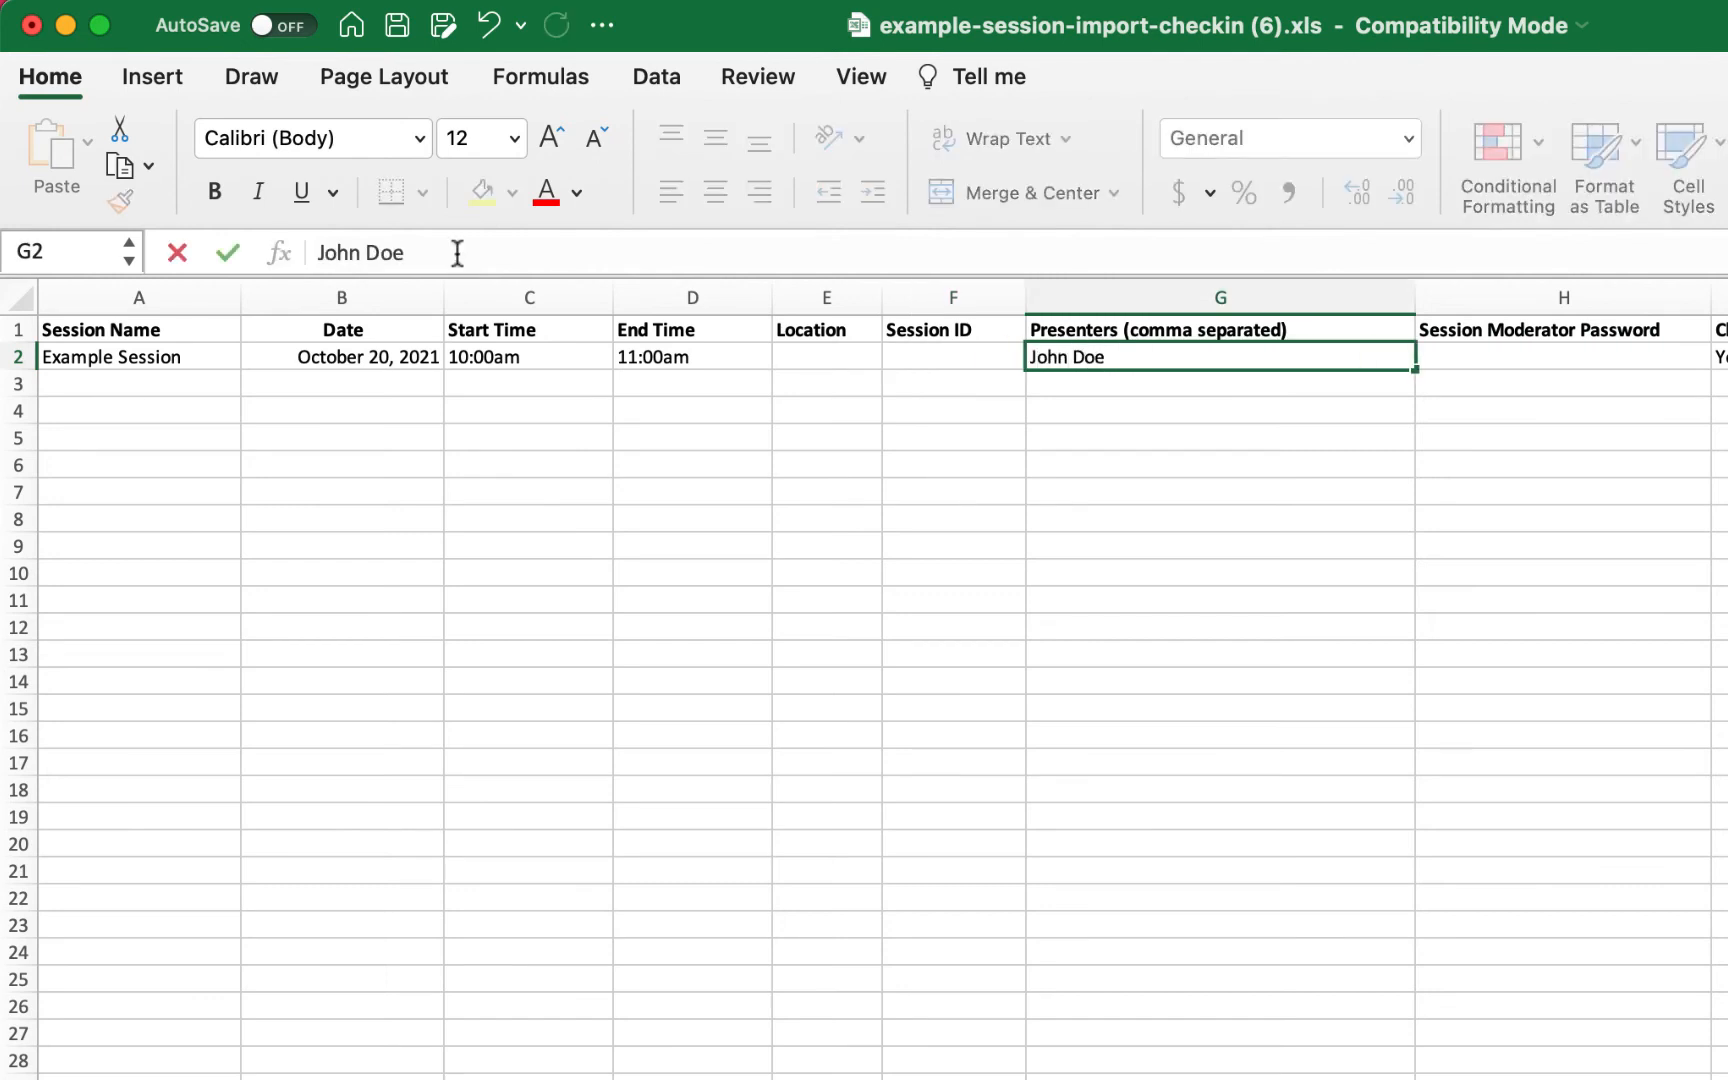
key("Return")
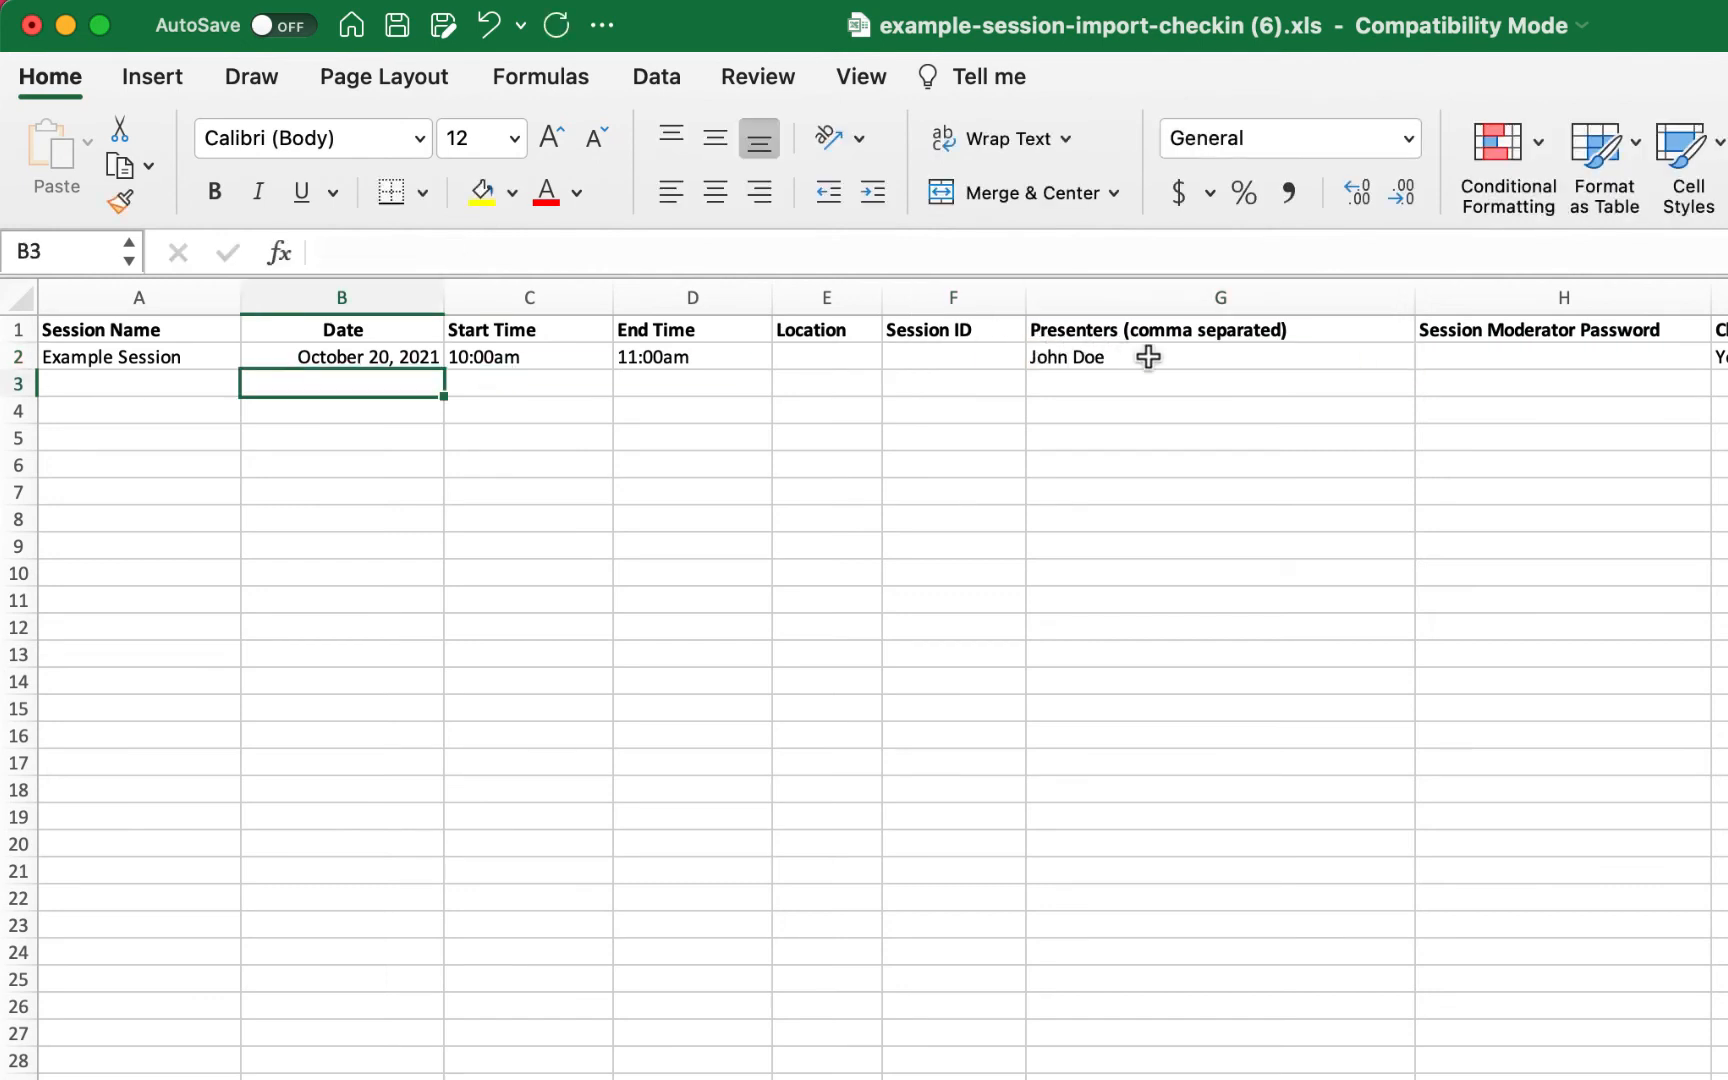
double_click(1148, 357)
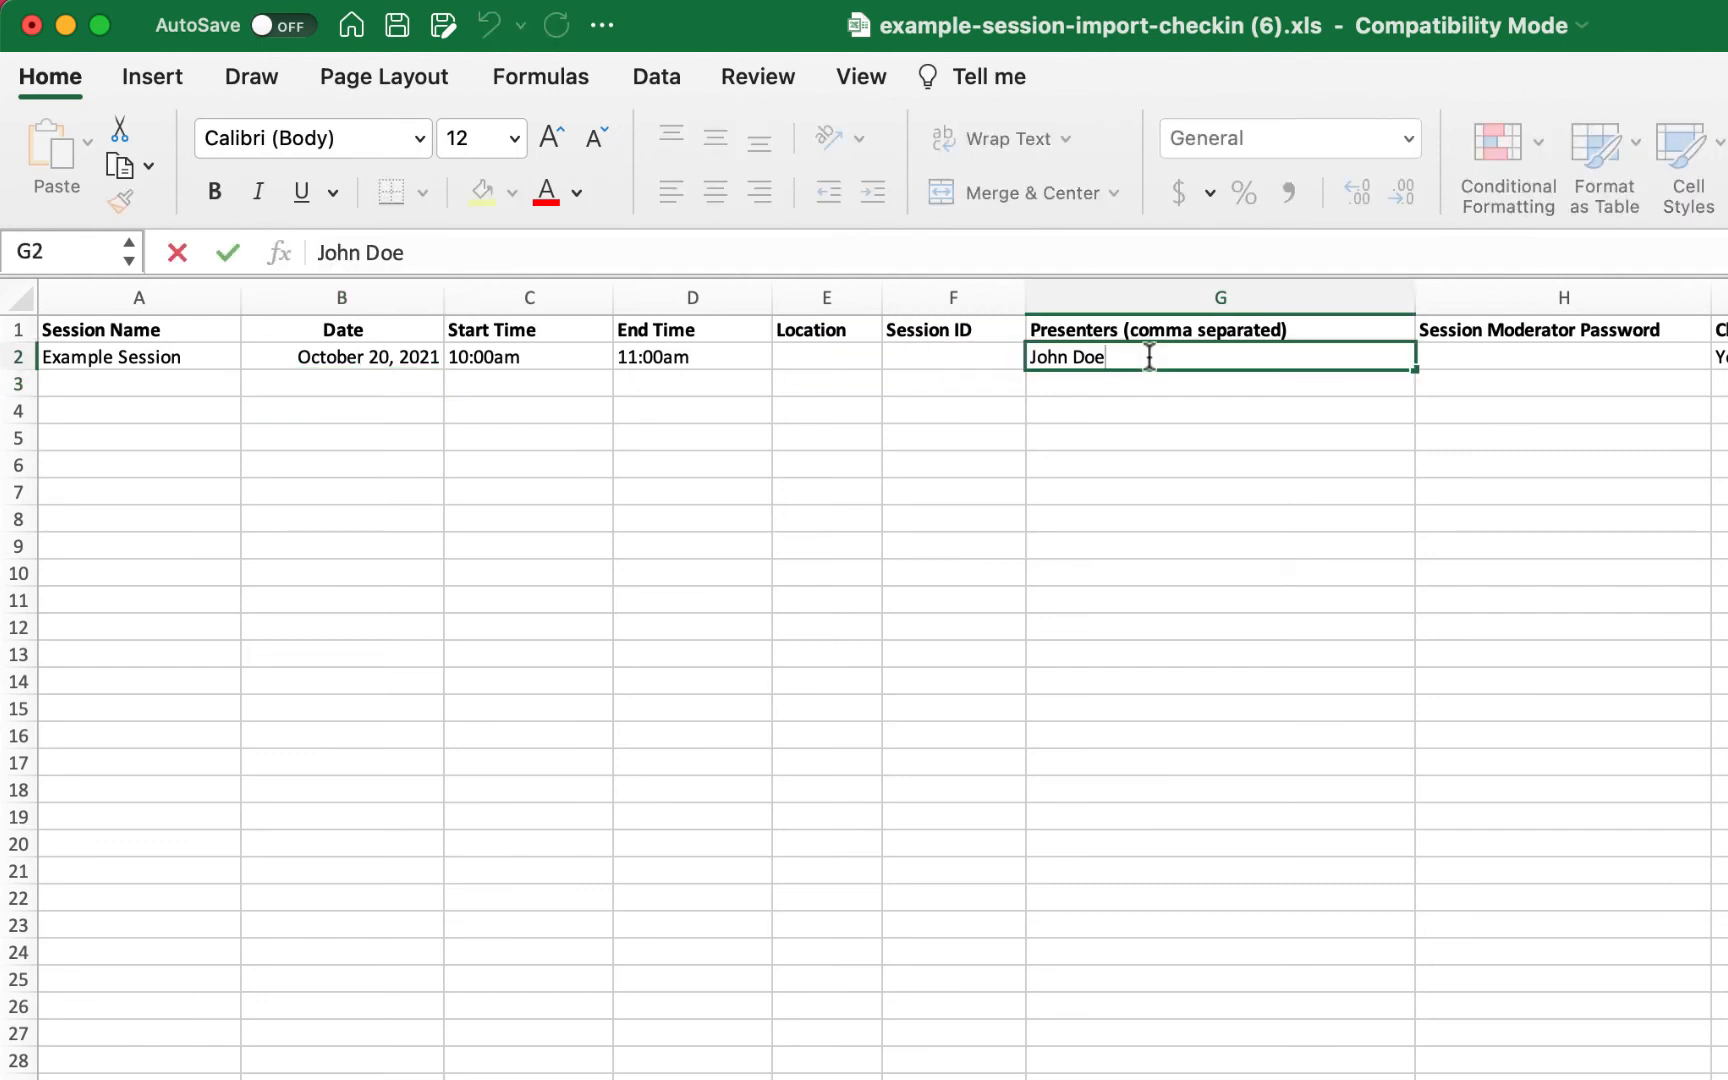
type(", Jane Doe")
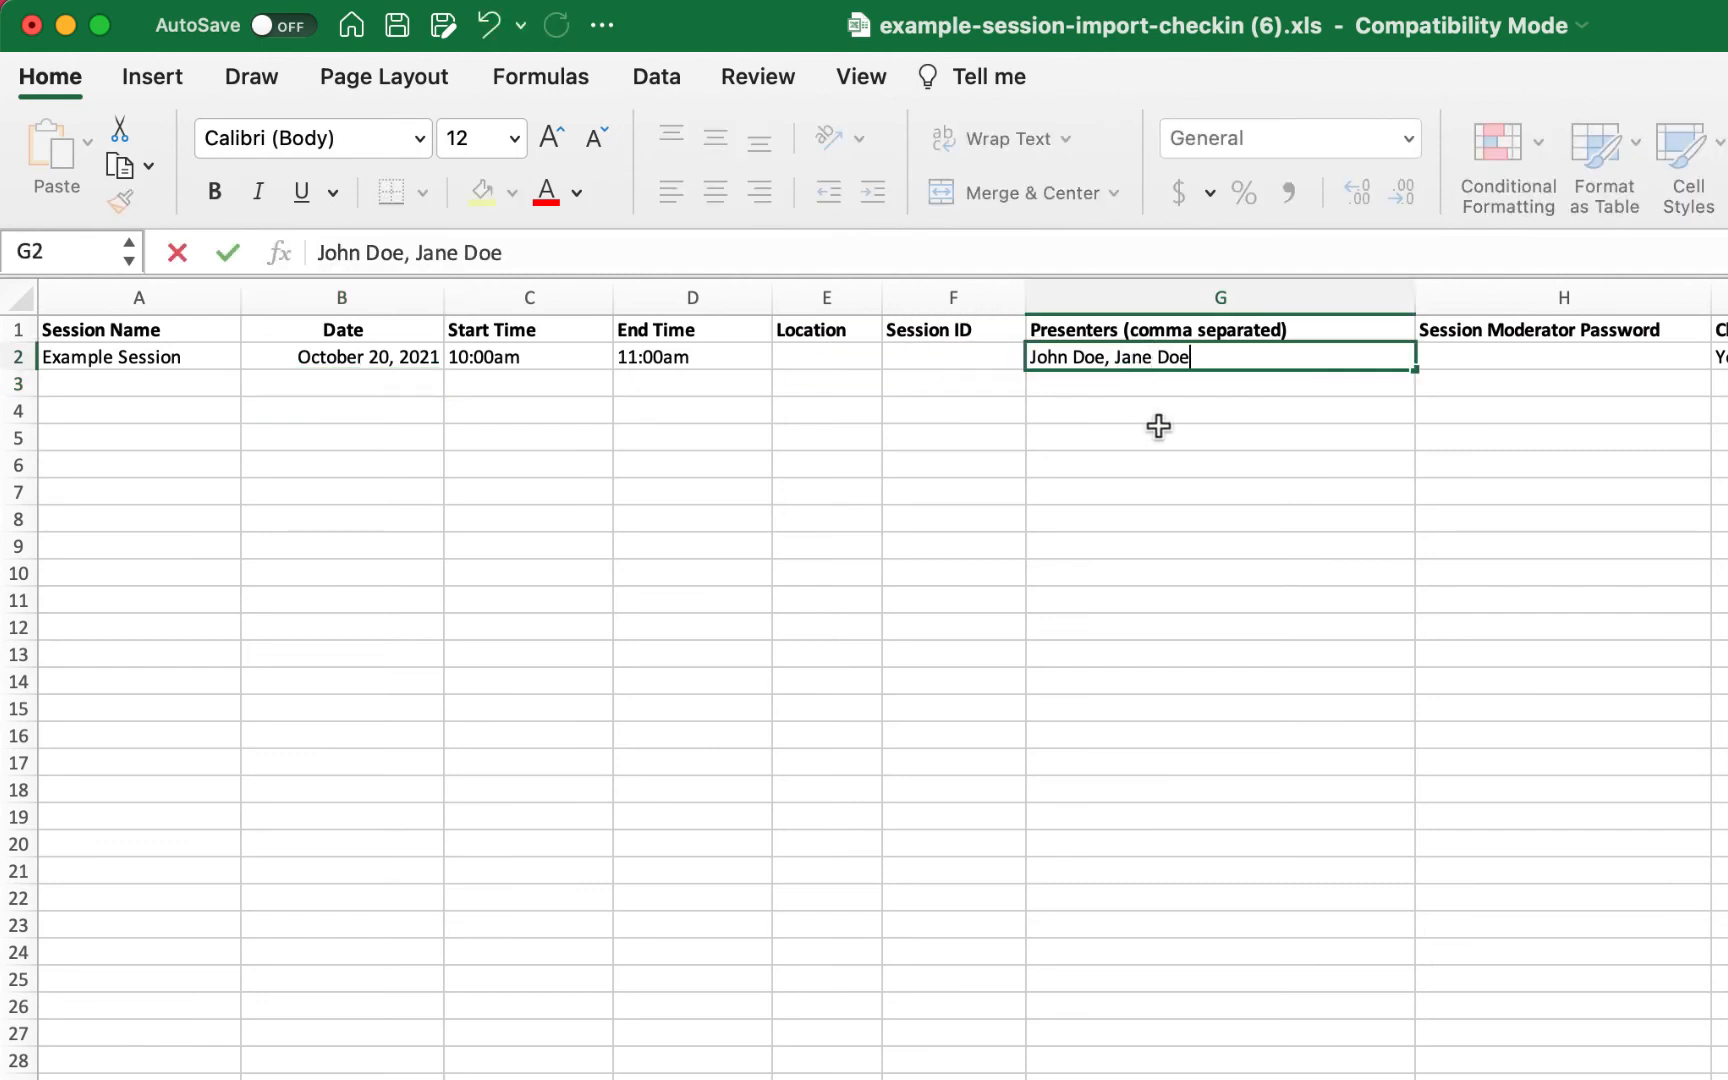
left_click(1158, 426)
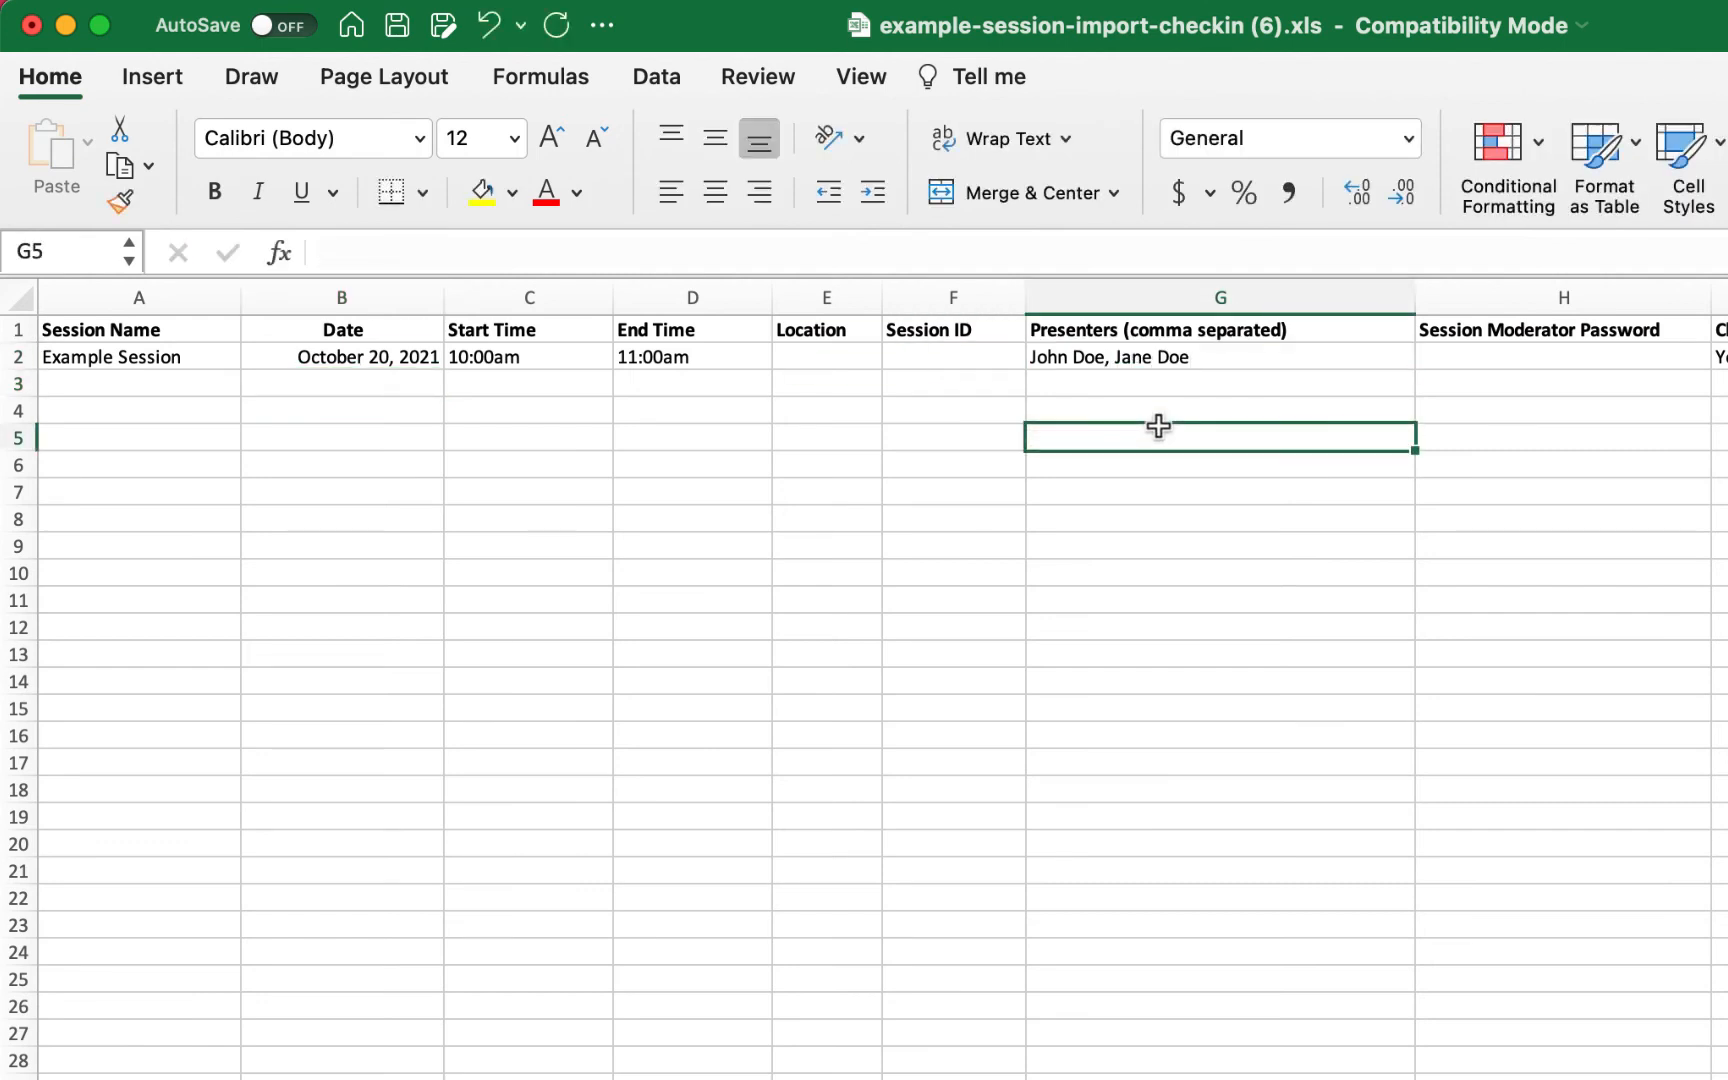
- Clear the optional check-in and check-out codes from the Example Session's row
left_click(1514, 350)
scroll(1515, 347, "right", 5)
left_click(1233, 367)
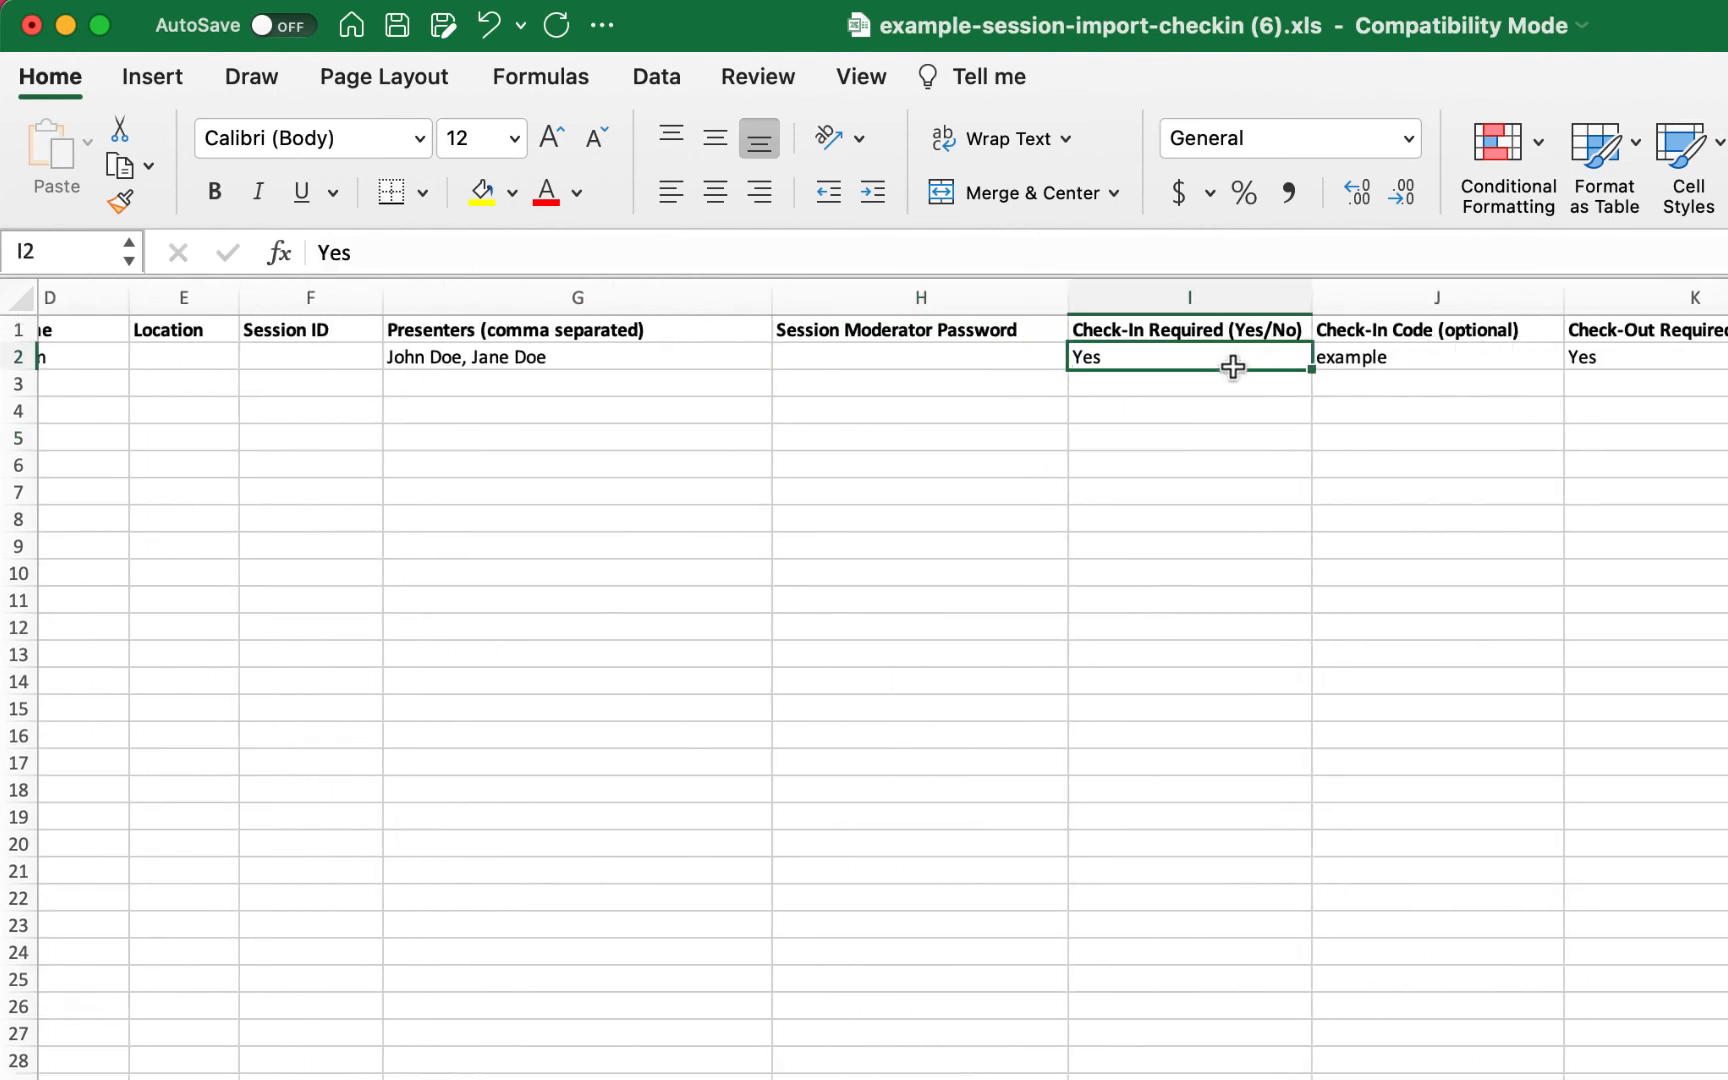
left_click(1408, 352)
key("BackSpace")
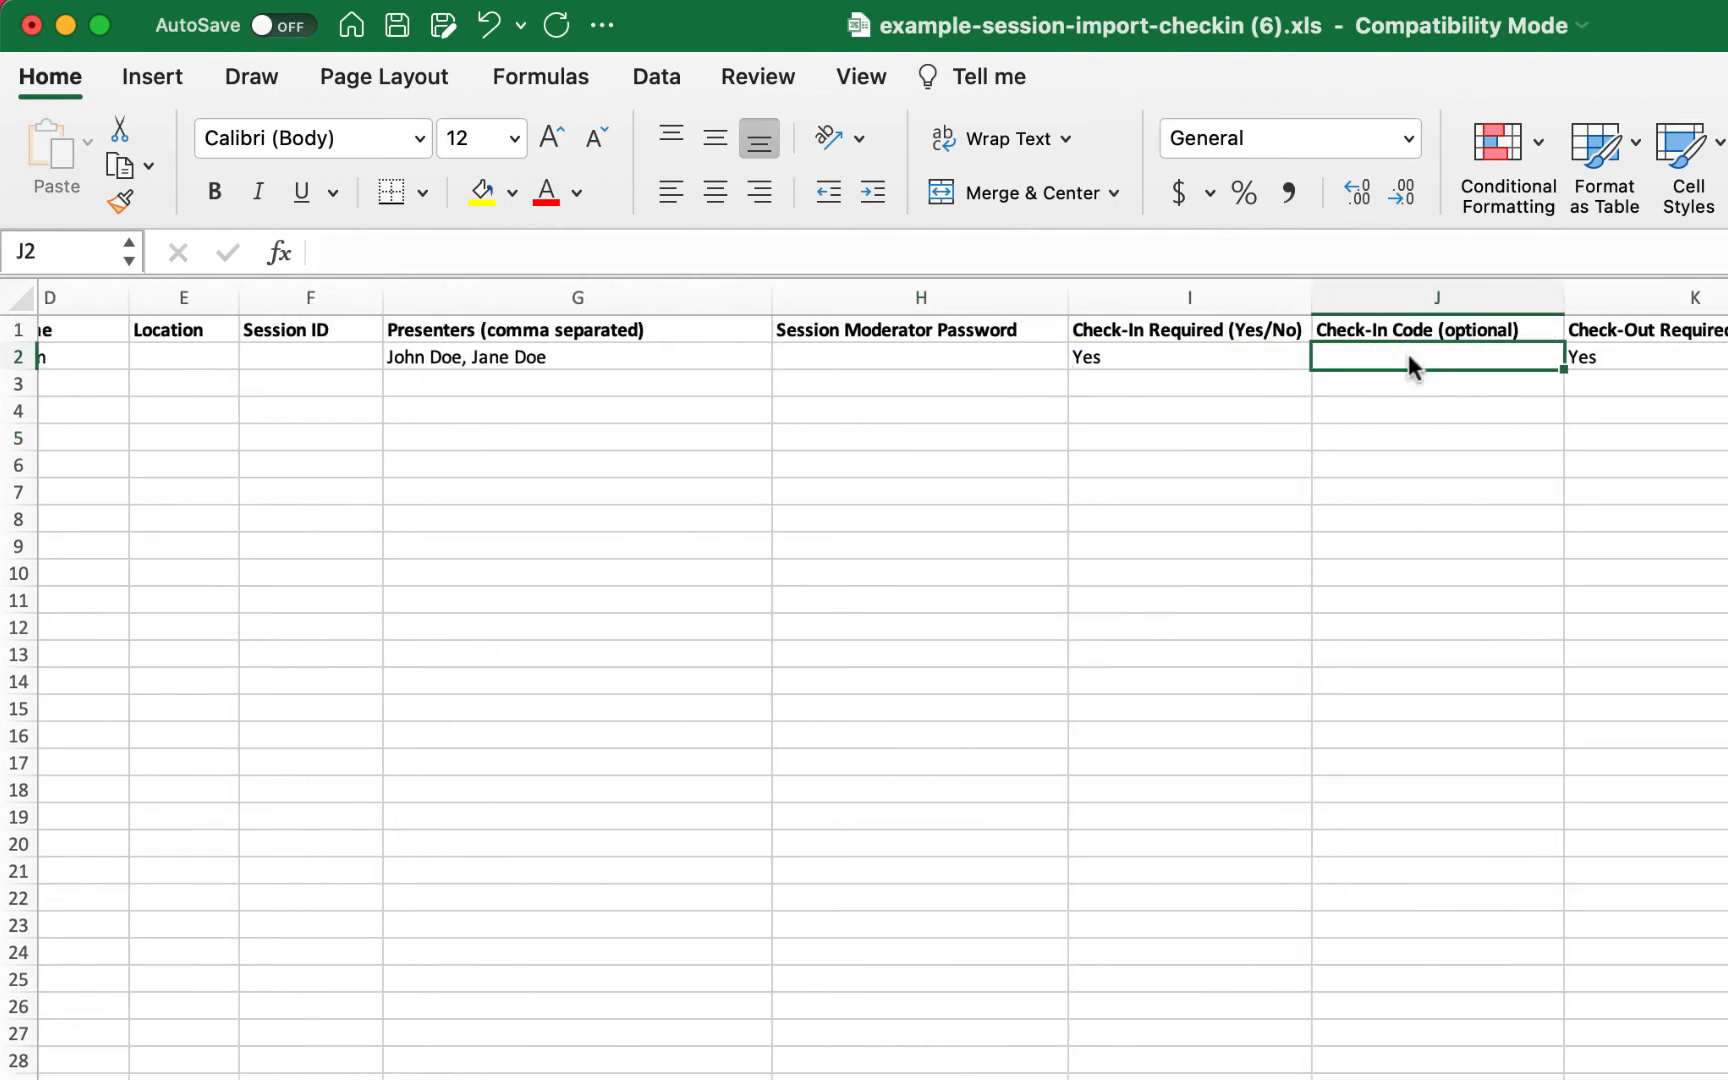
scroll(1408, 352, "right", 3)
left_click(1485, 355)
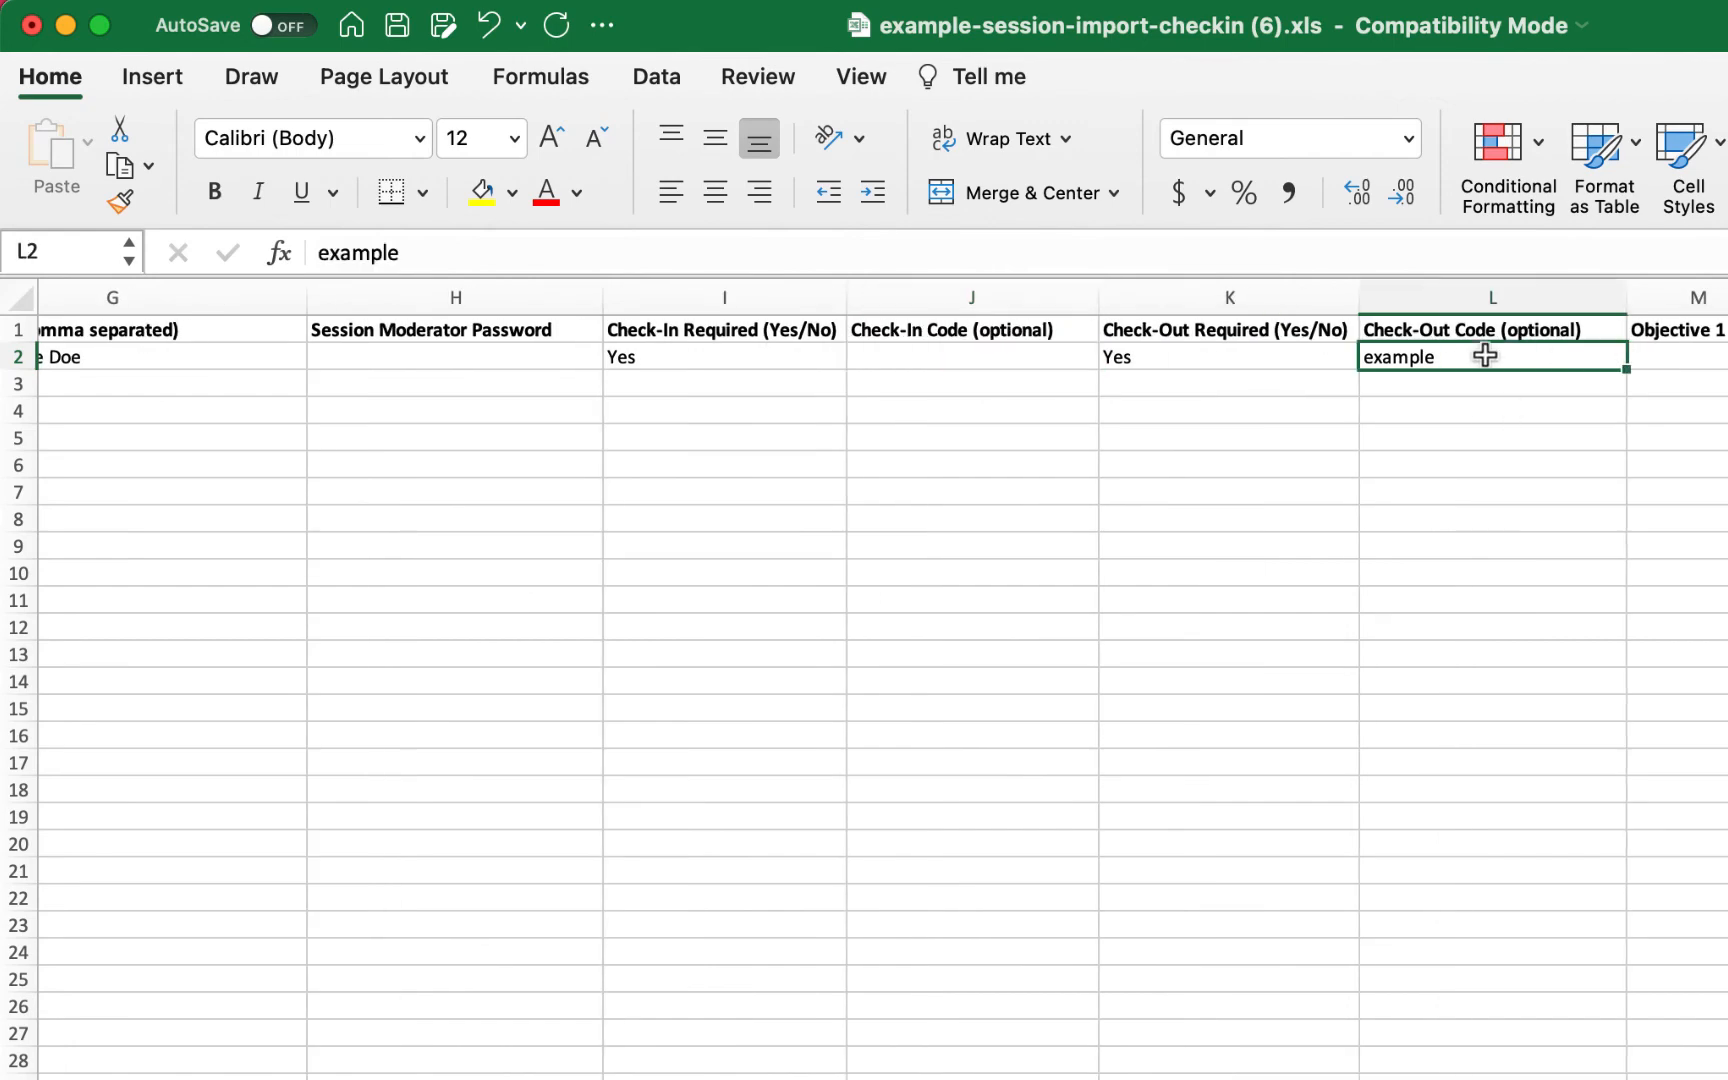
key("BackSpace")
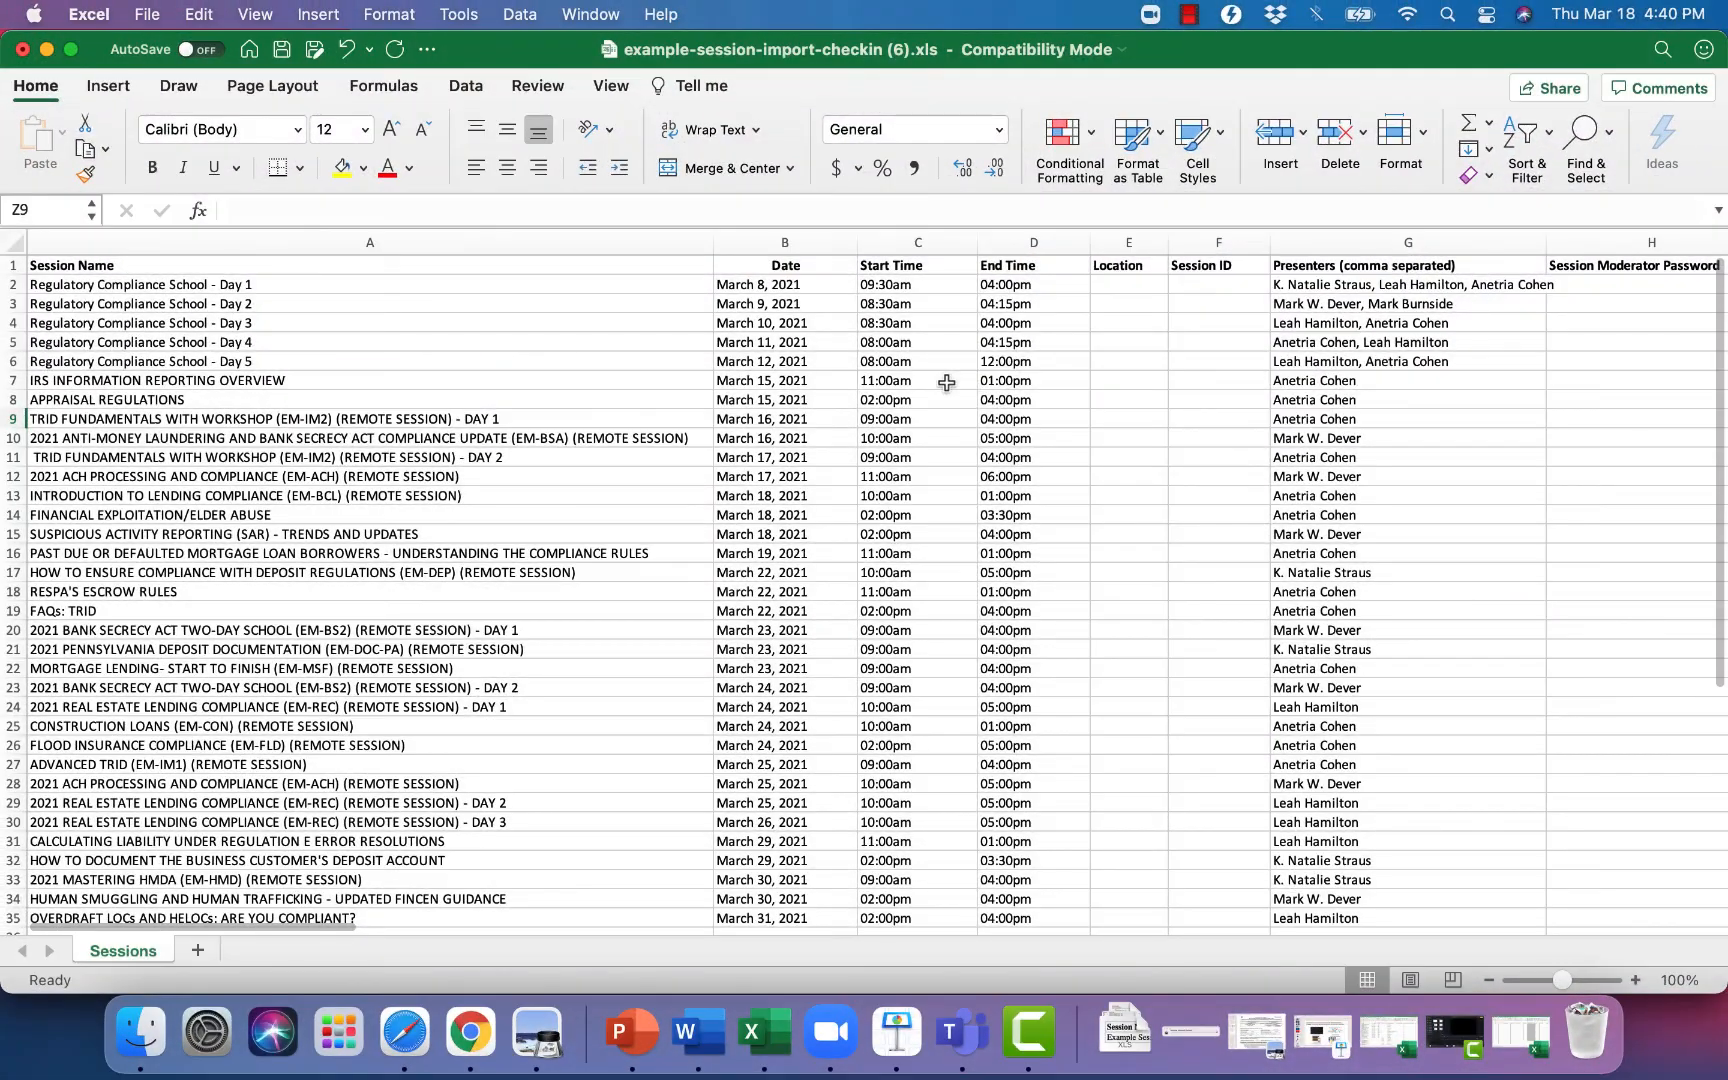
- Save the completed session spreadsheet as Demo-import and put its window away
left_click(147, 14)
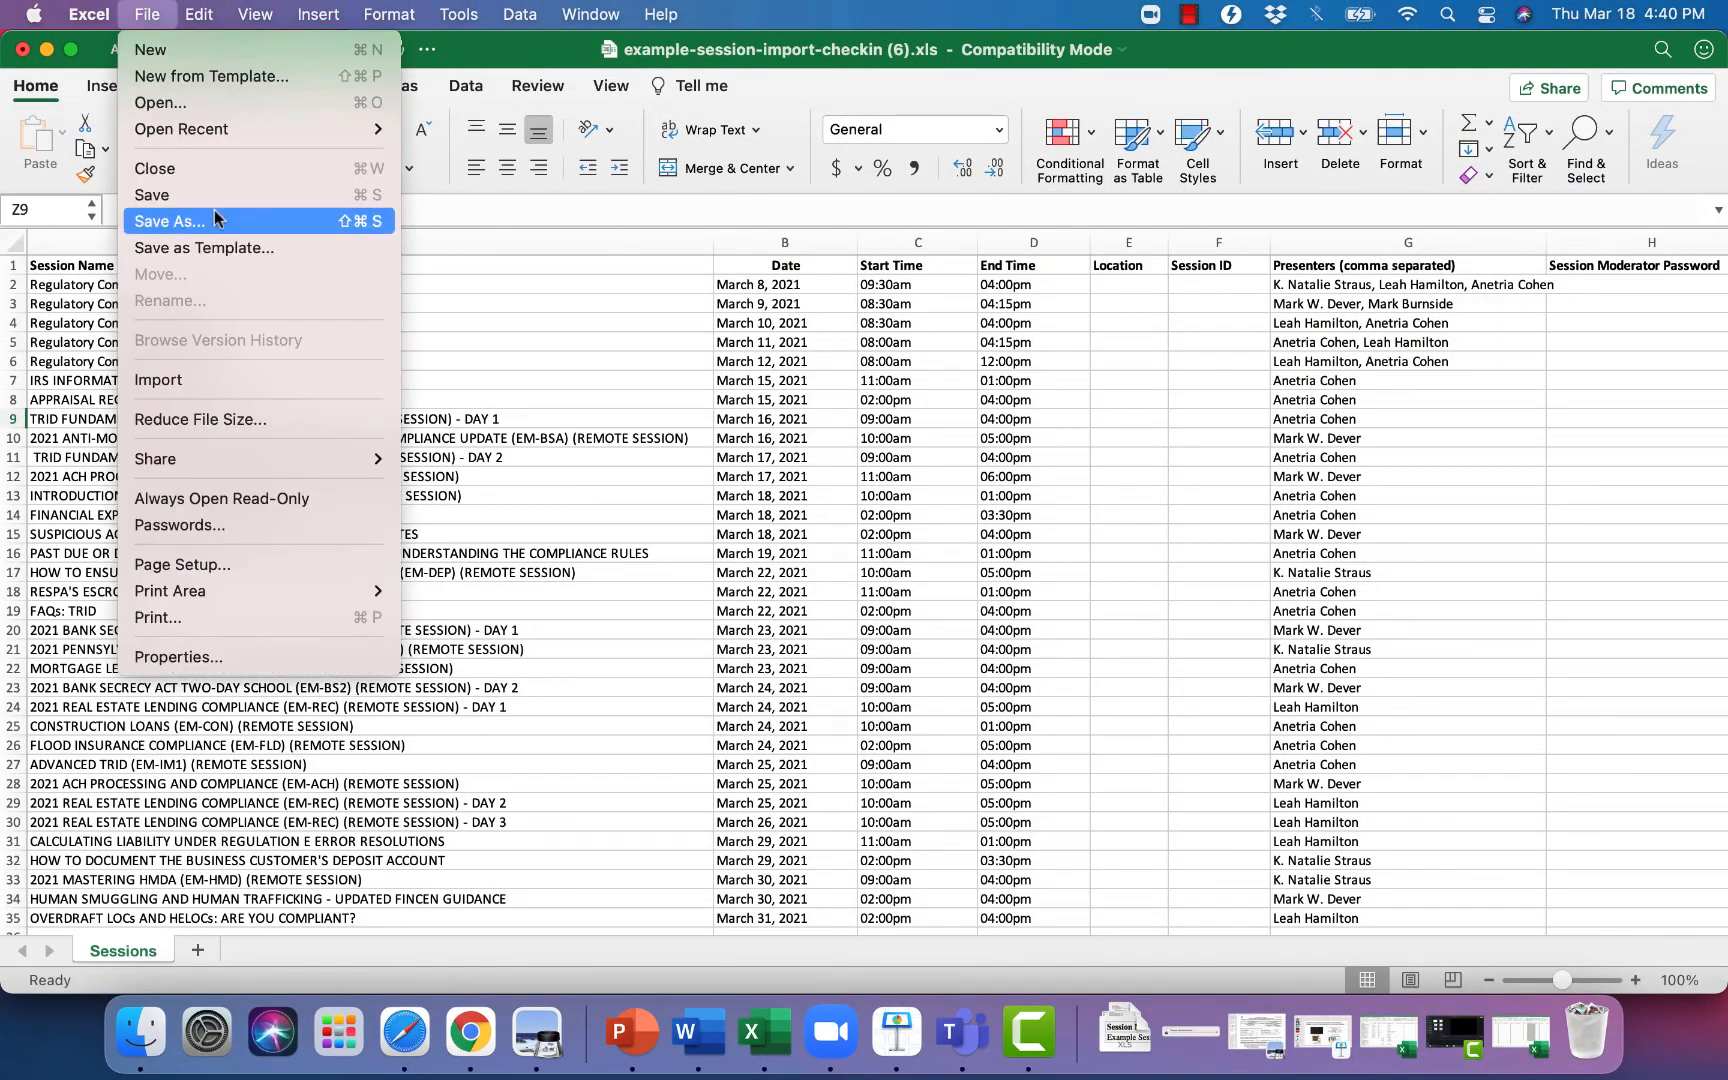
left_click(165, 220)
type("Demo-import")
key("Return")
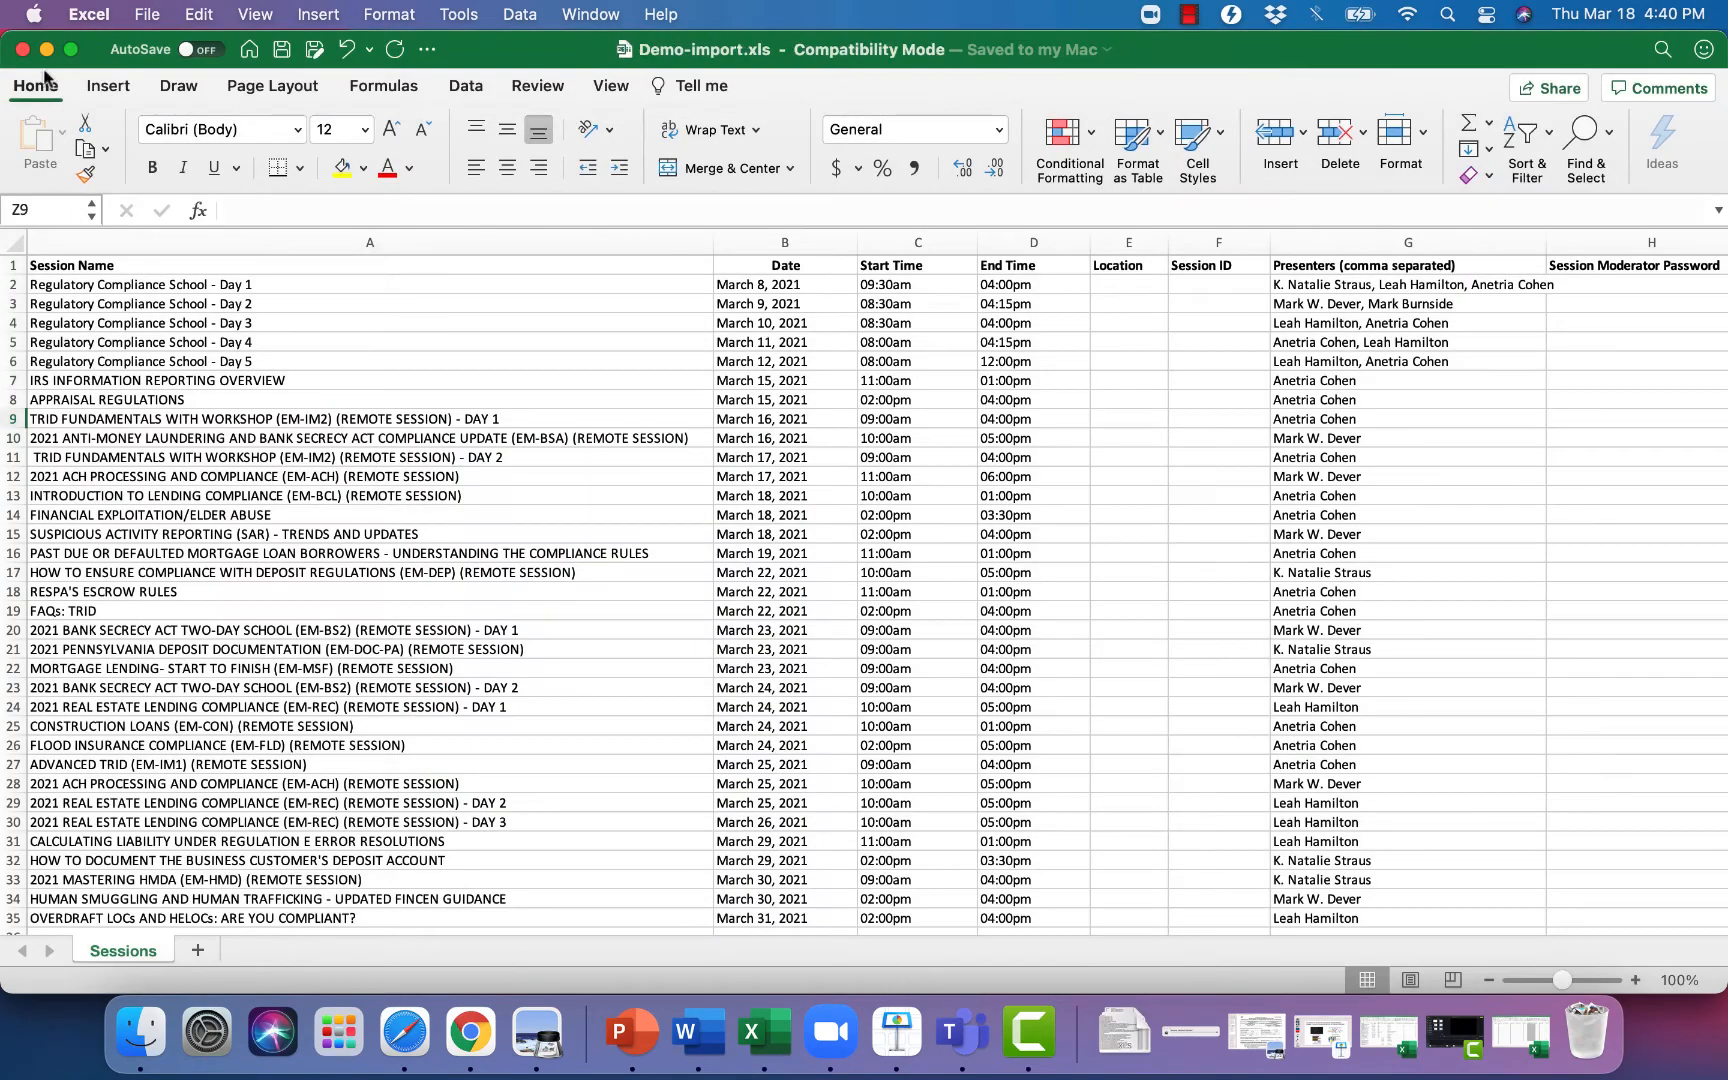
left_click(46, 50)
- Upload the saved spreadsheet on Chrome's session import page and look through the imported sessions
left_click(792, 630)
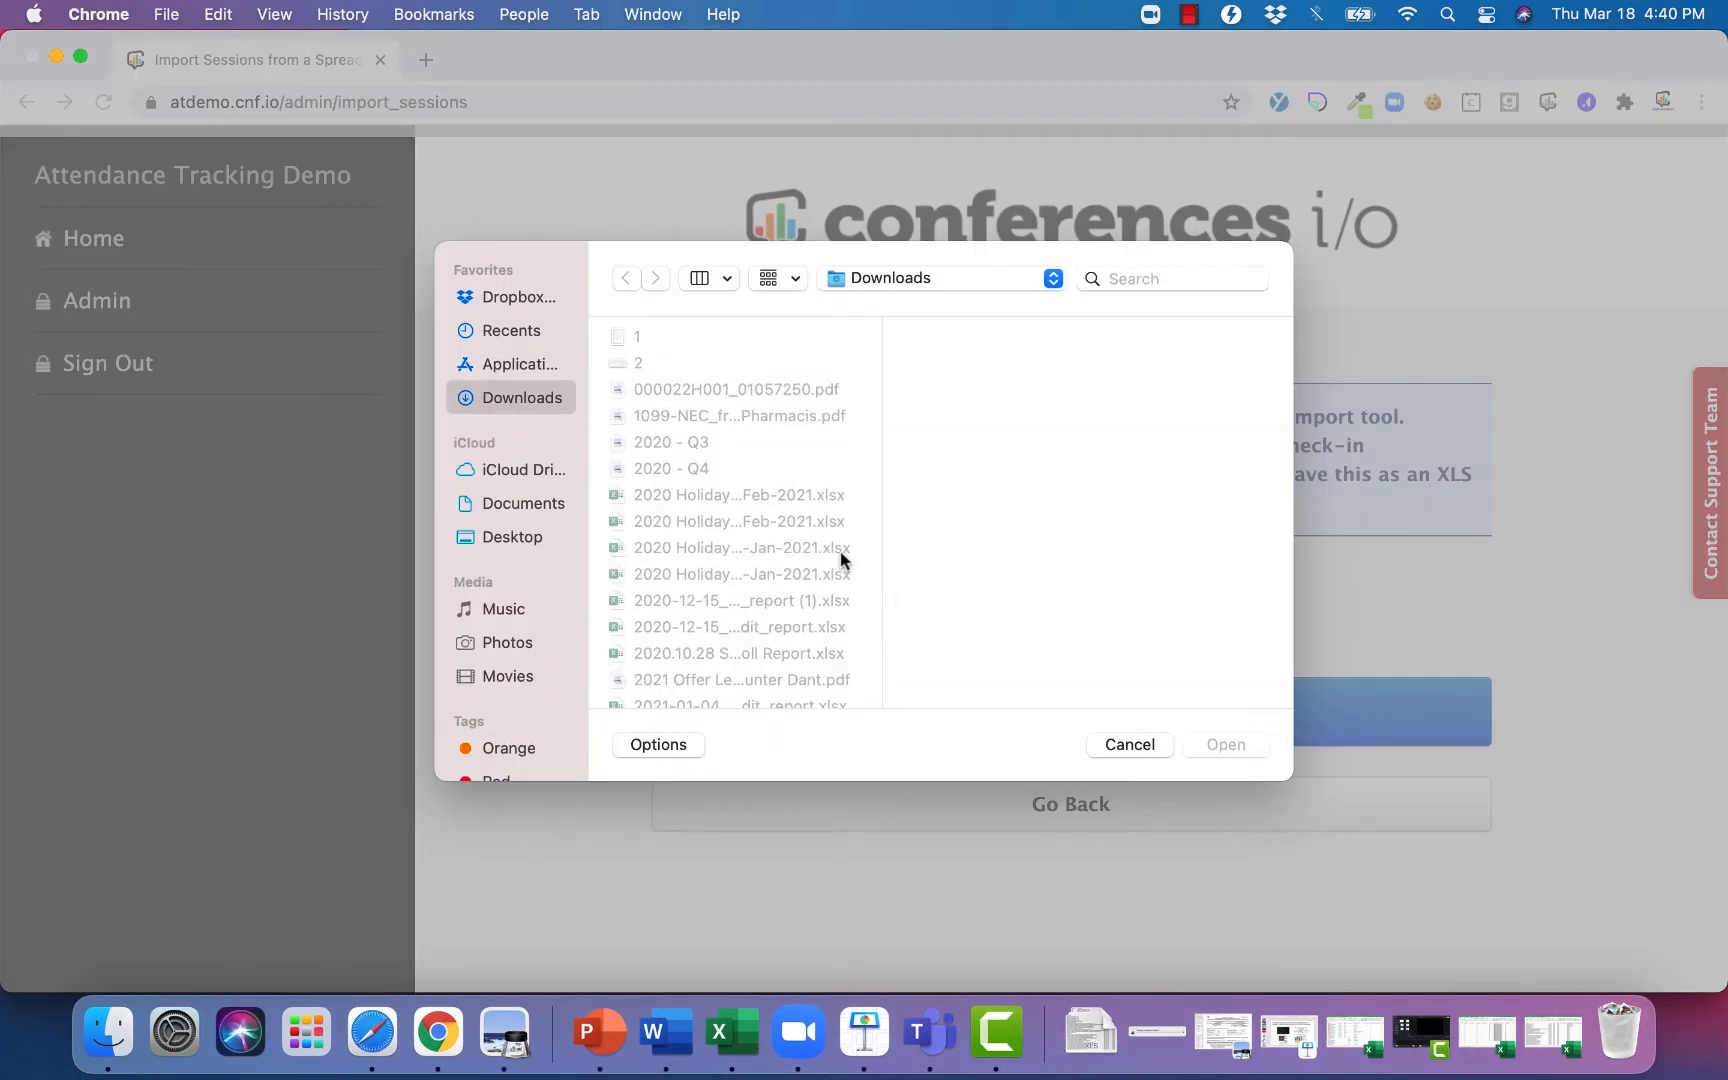
scroll(841, 559, "down", 5)
left_click(740, 596)
left_click(1225, 745)
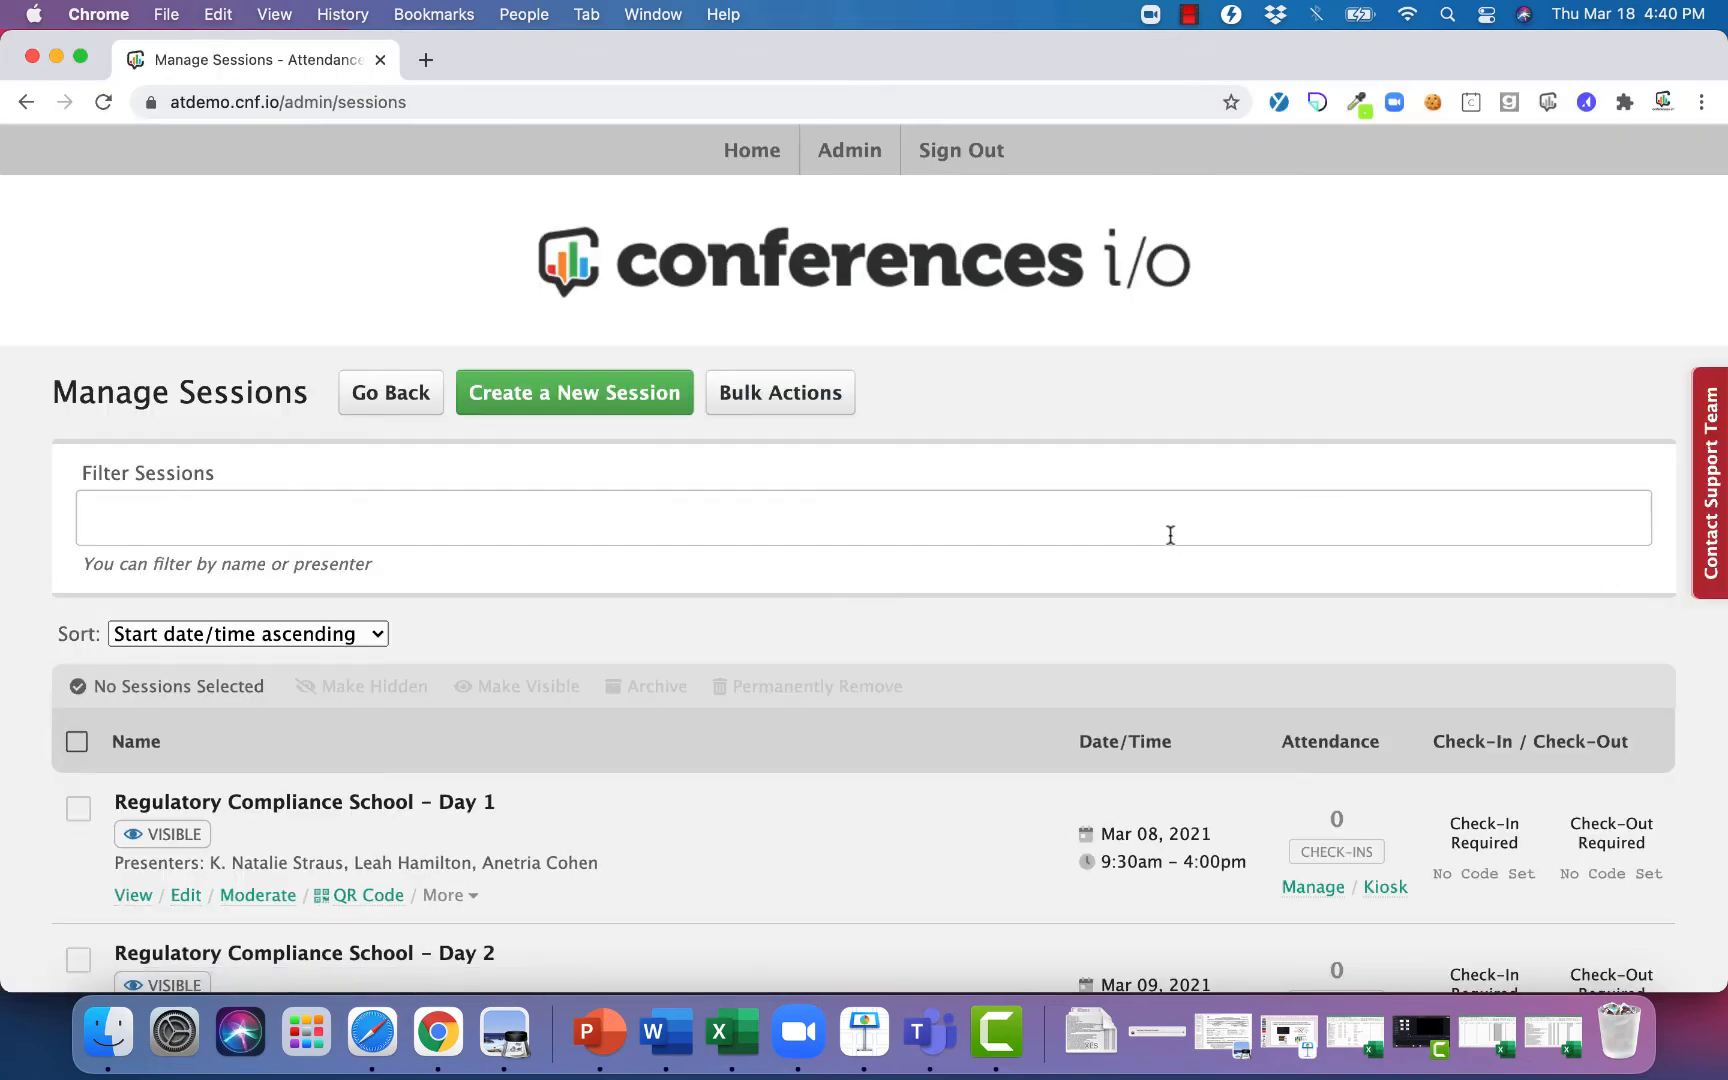
scroll(1130, 509, "down", 8)
scroll(1127, 505, "down", 15)
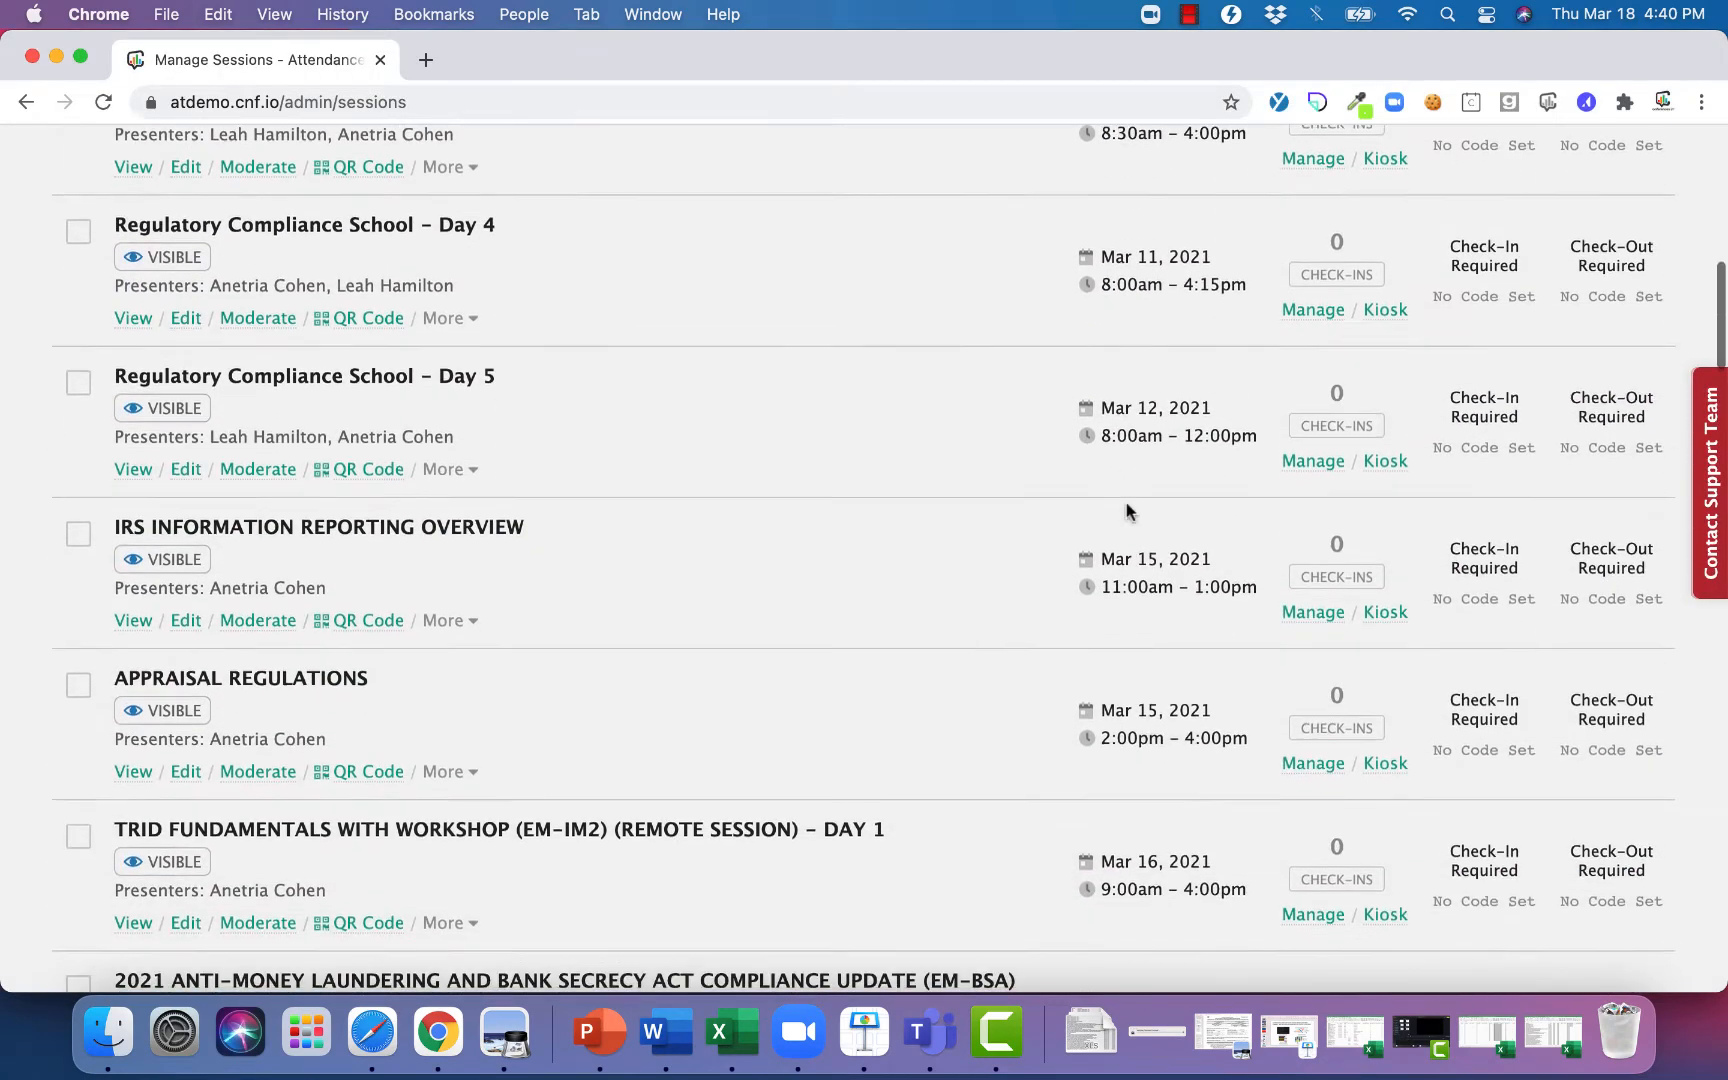
scroll(1127, 510, "down", 18)
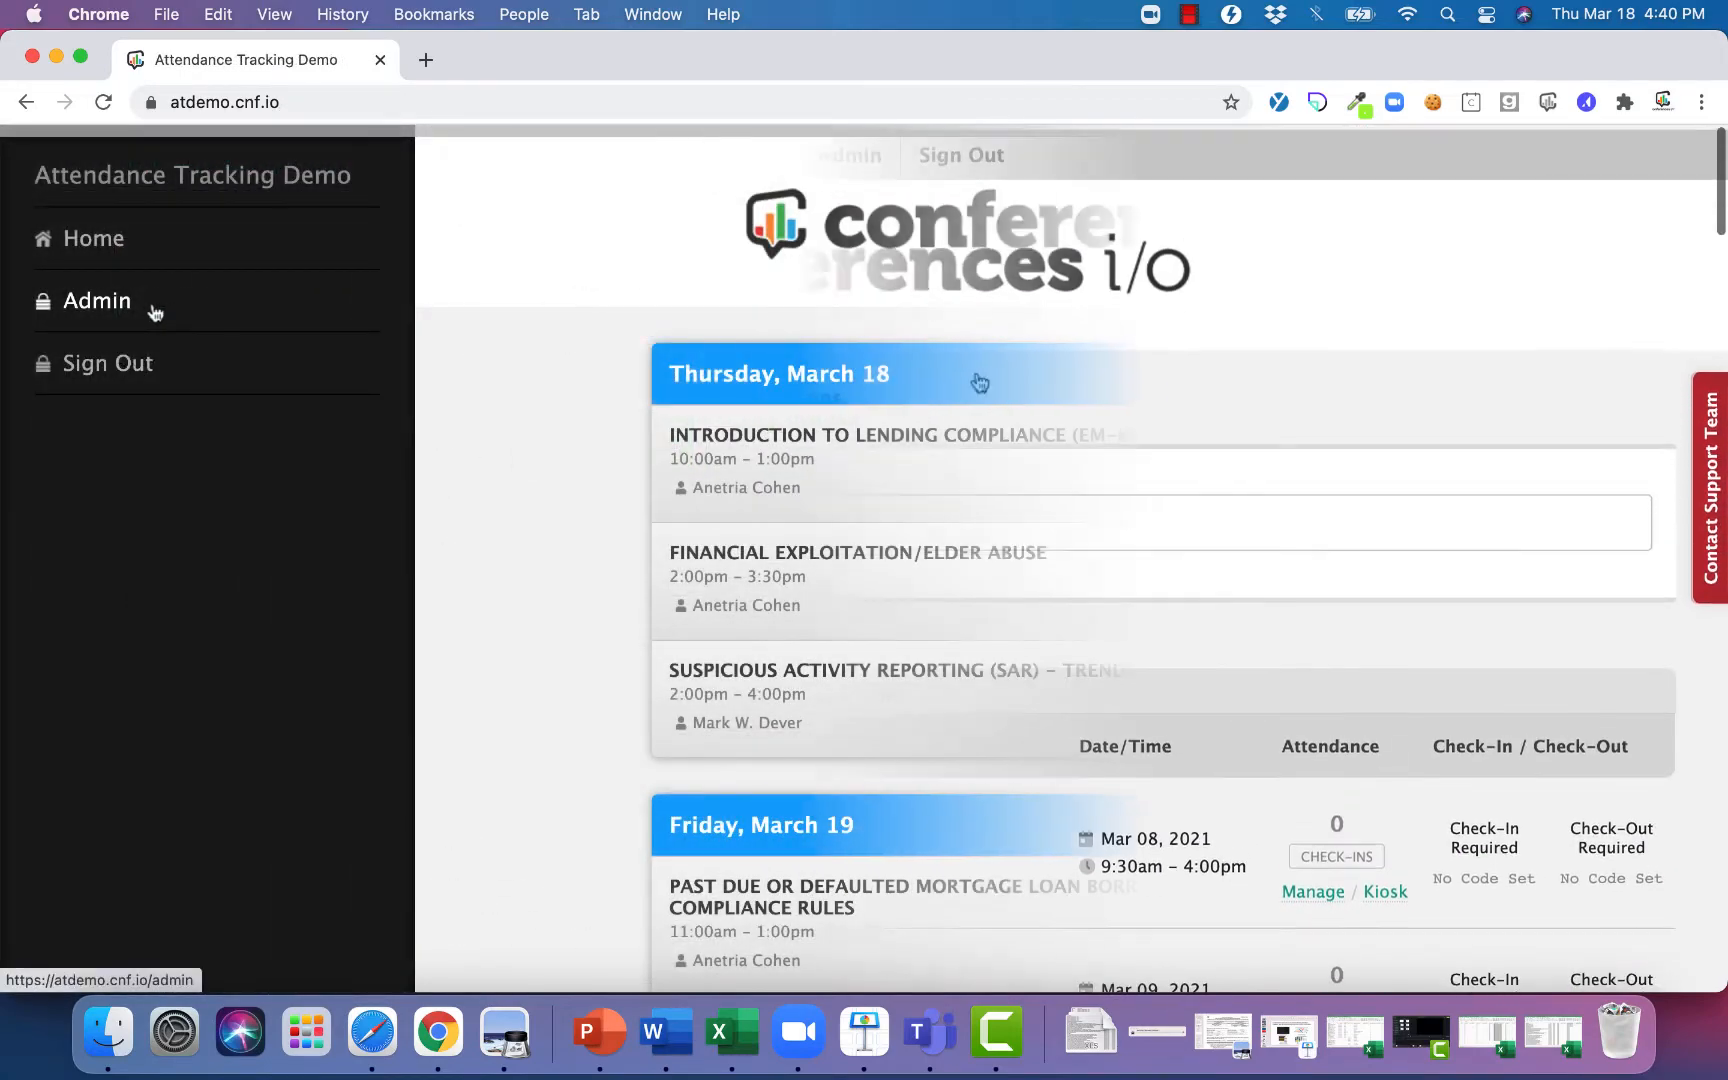
- Go to session management in the app administration and filter the sessions by "examp"
left_click(163, 310)
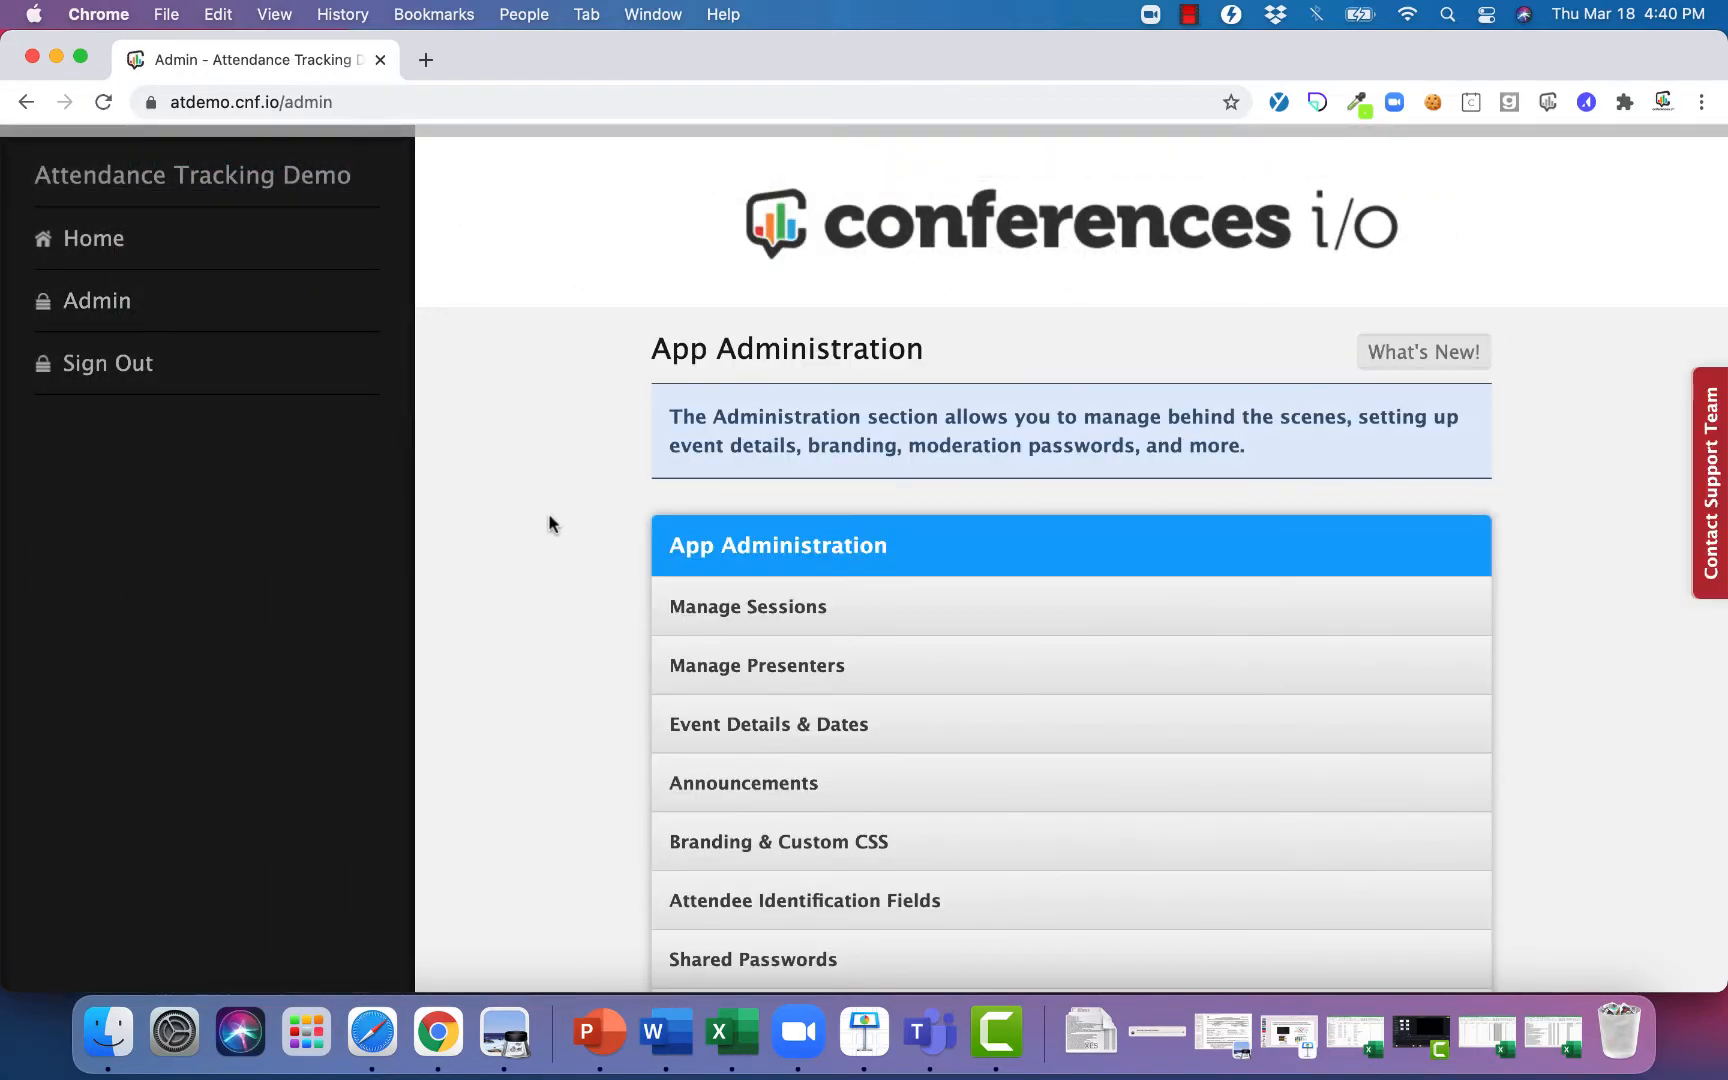
scroll(548, 517, "down", 1)
left_click(726, 553)
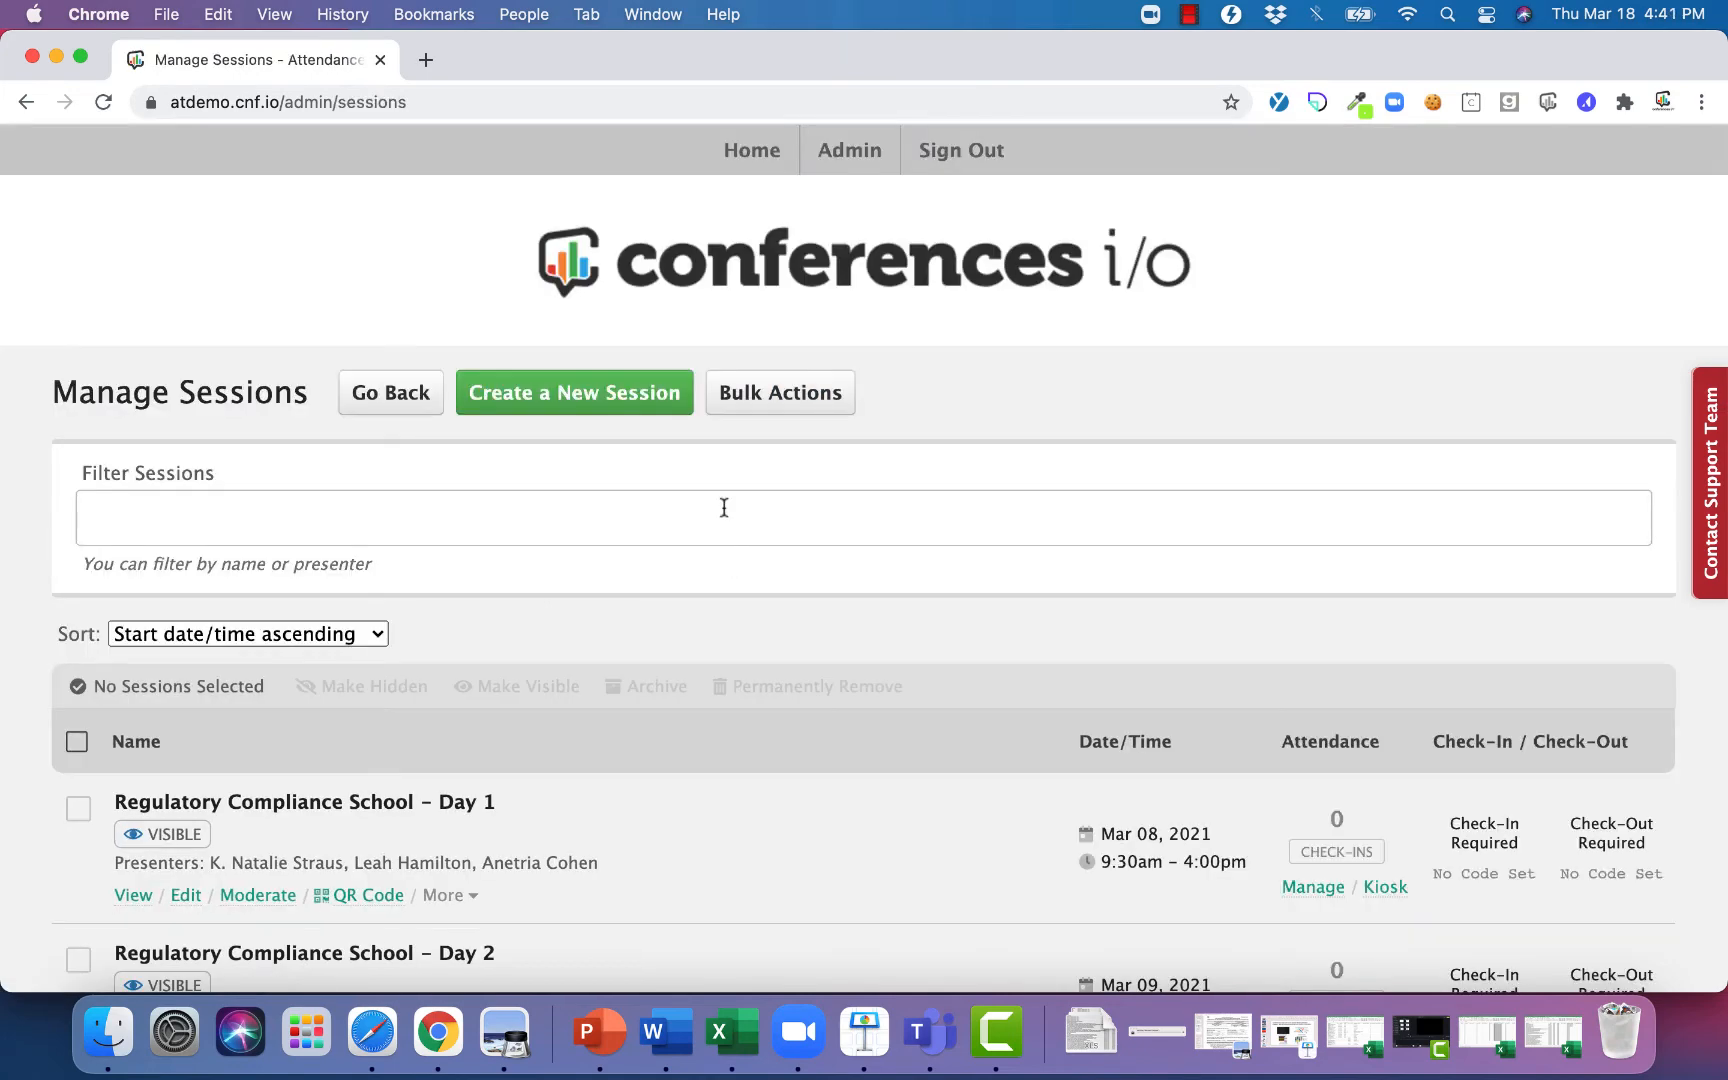
left_click(724, 508)
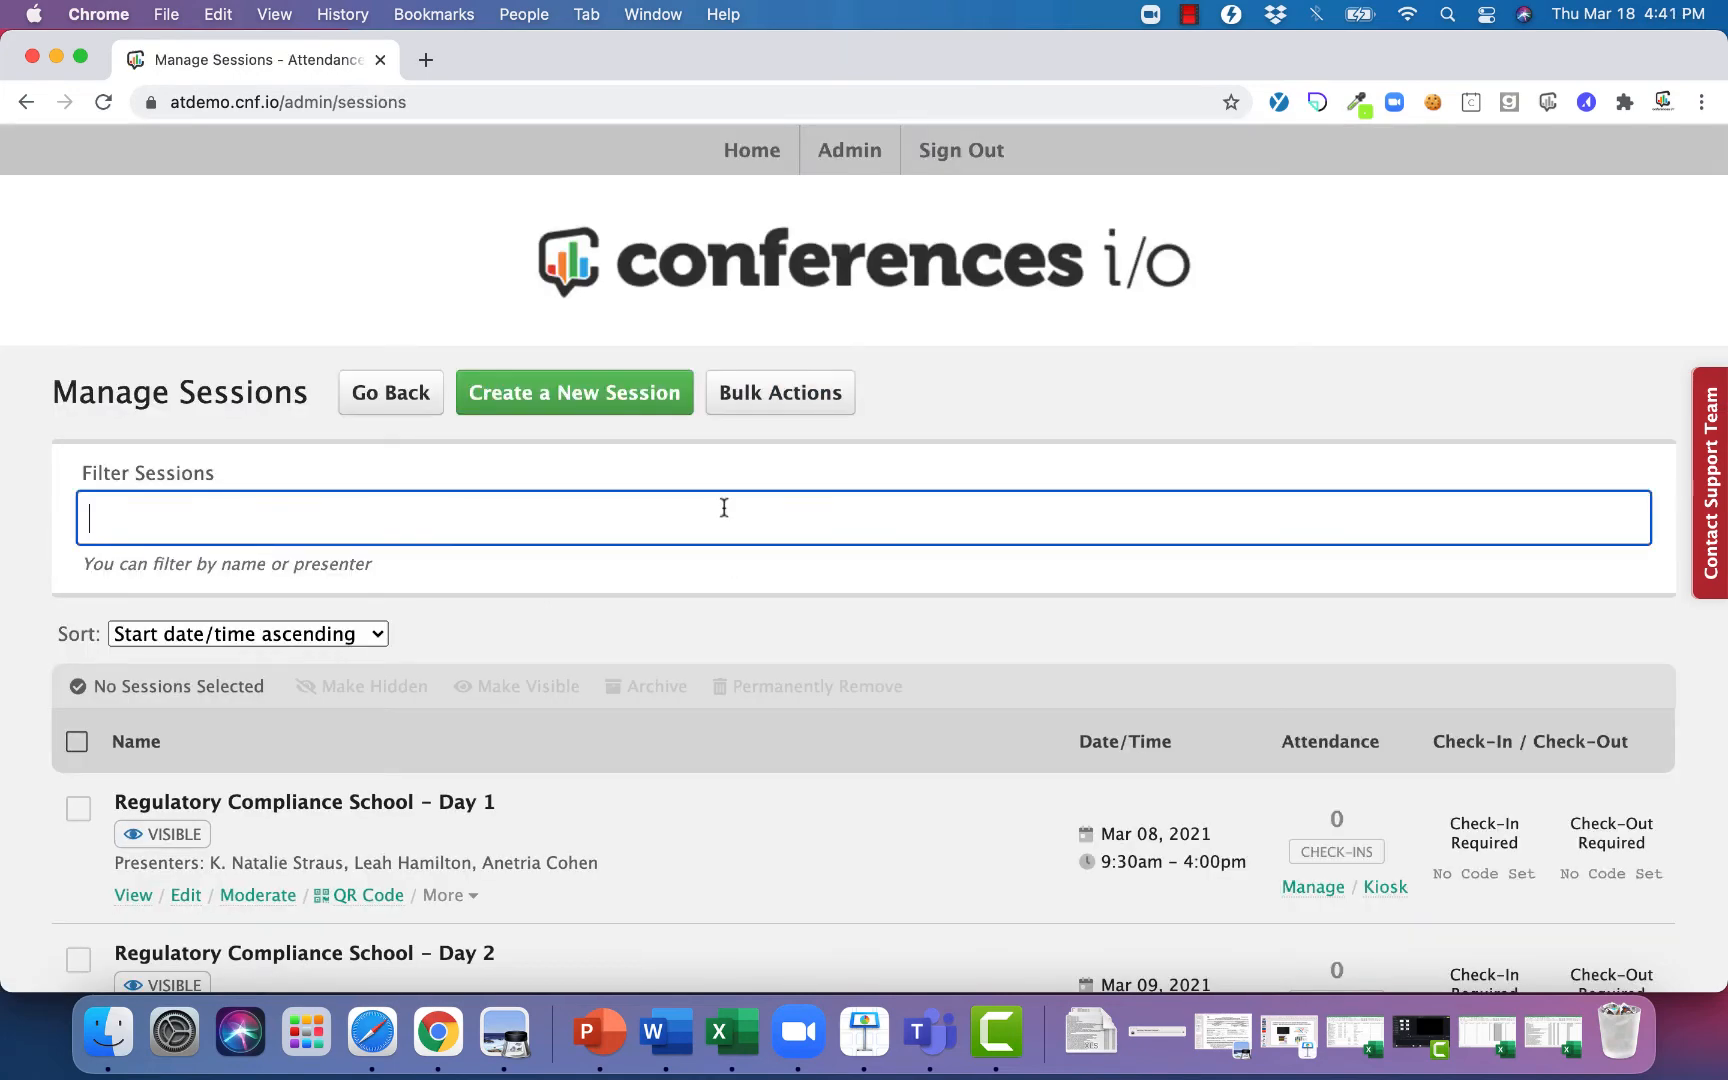
type("examp")
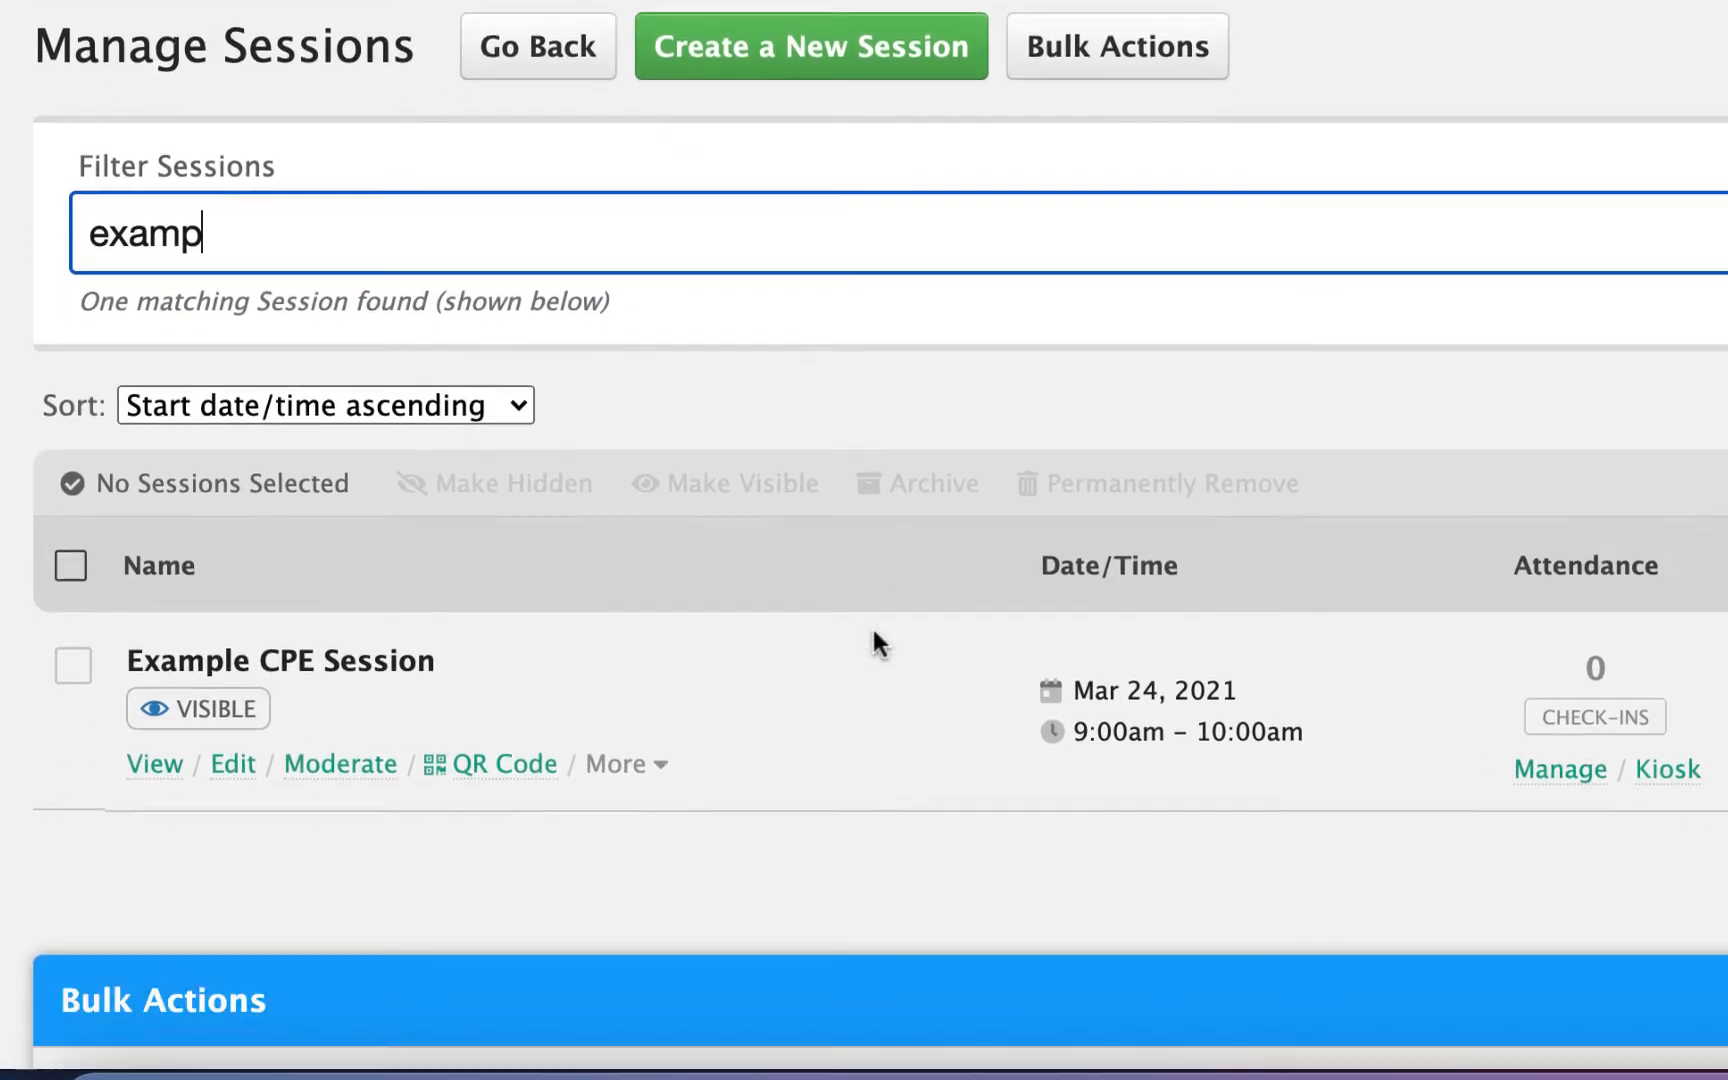
- Open the Example CPE Session for editing, set its start time to 10:00am and save the session
scroll(871, 624, "down", 3)
left_click(229, 537)
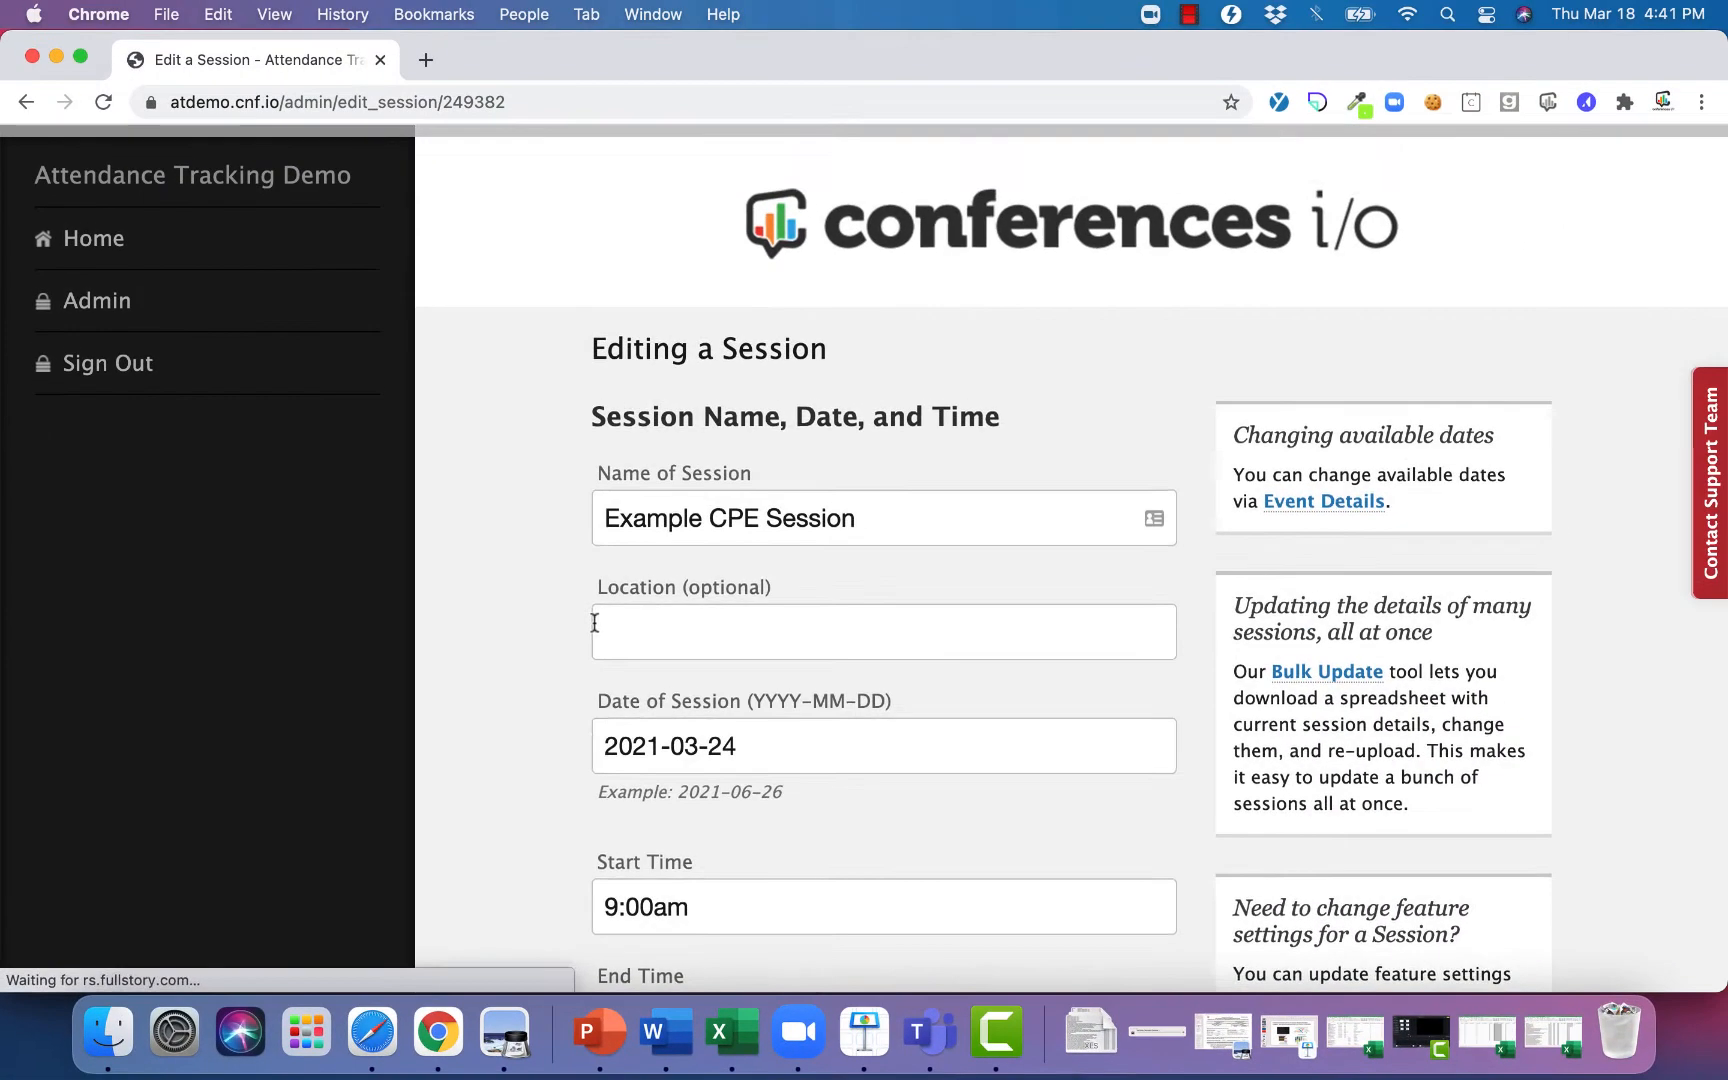
scroll(571, 575, "down", 5)
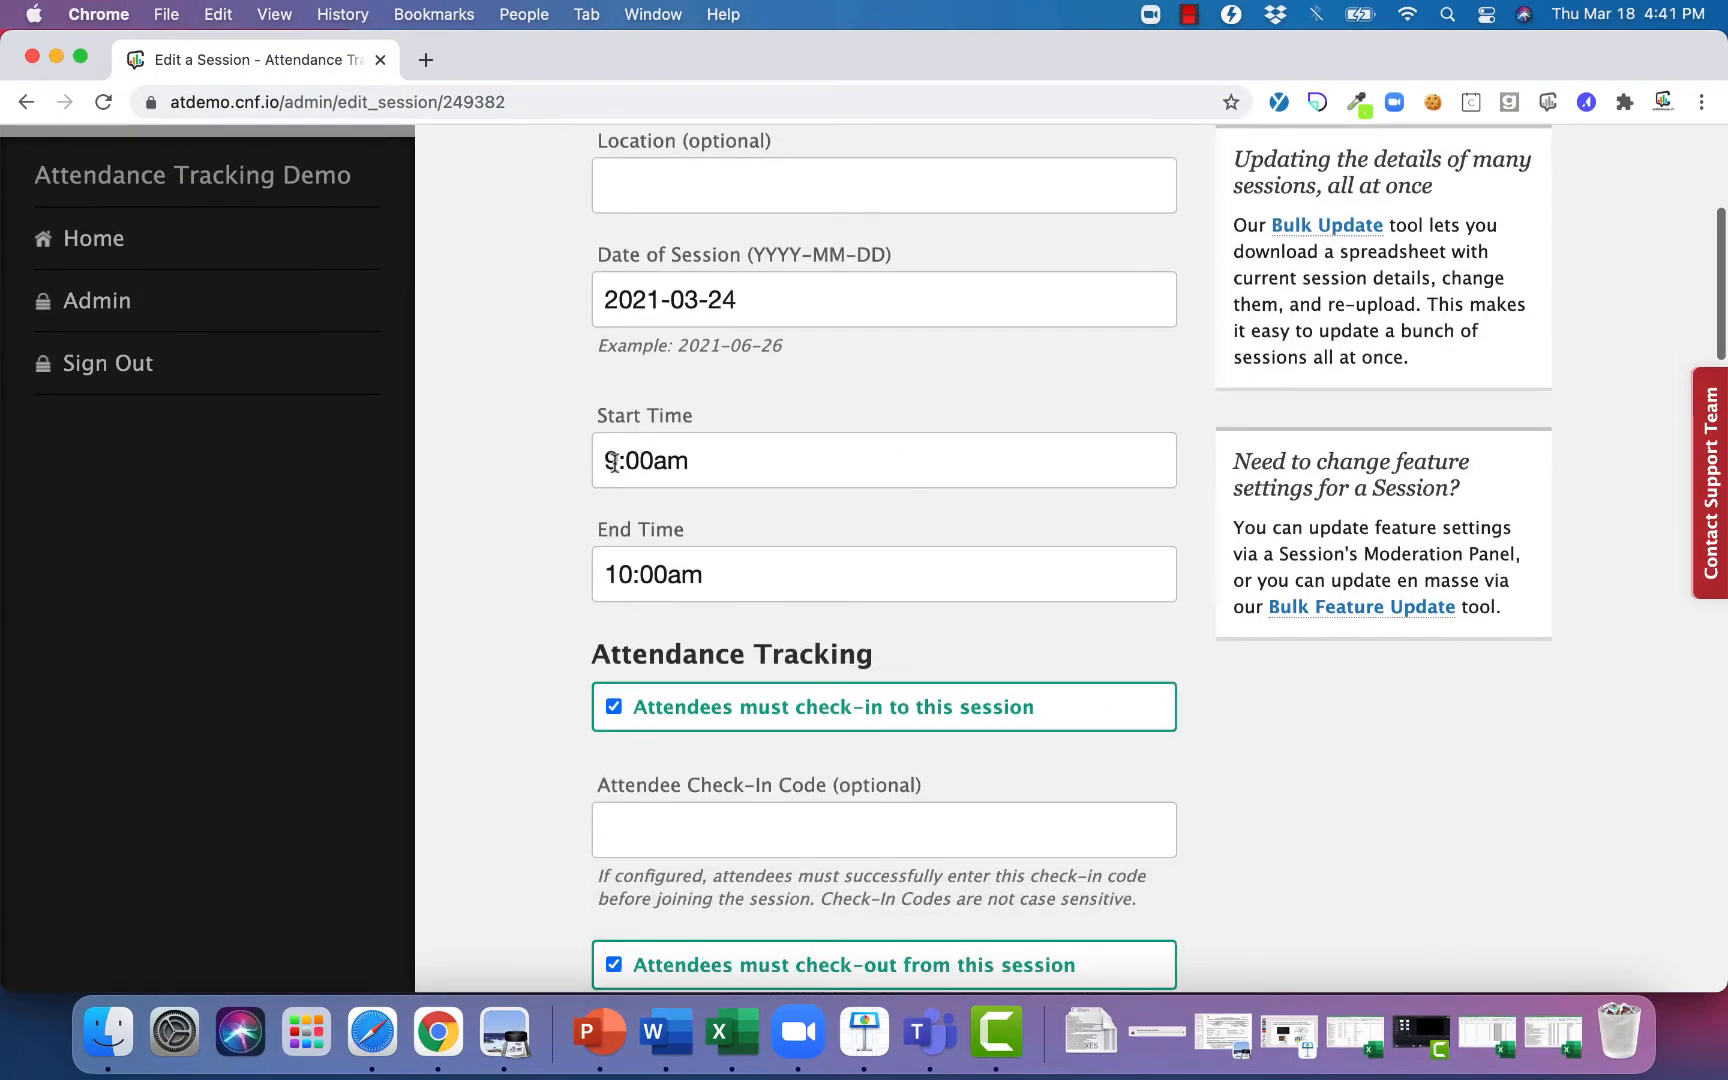
left_click(617, 461)
type("0")
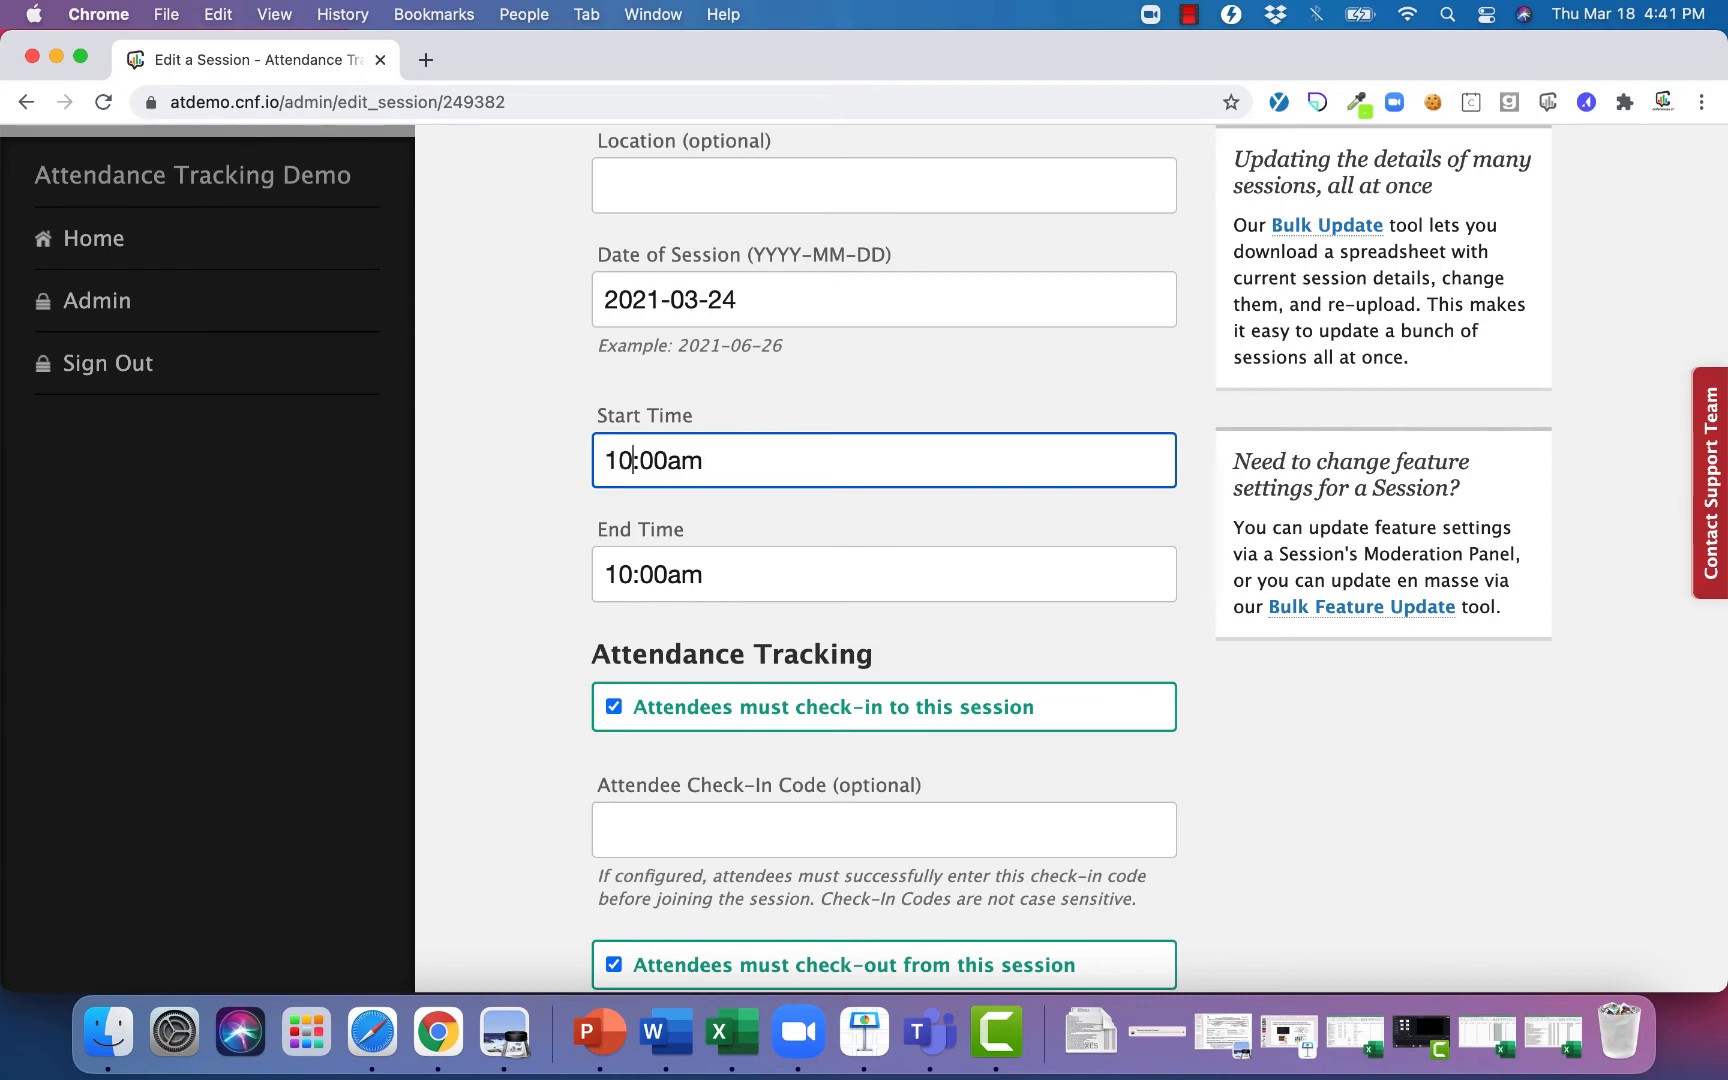
left_click(637, 575)
scroll(539, 626, "down", 10)
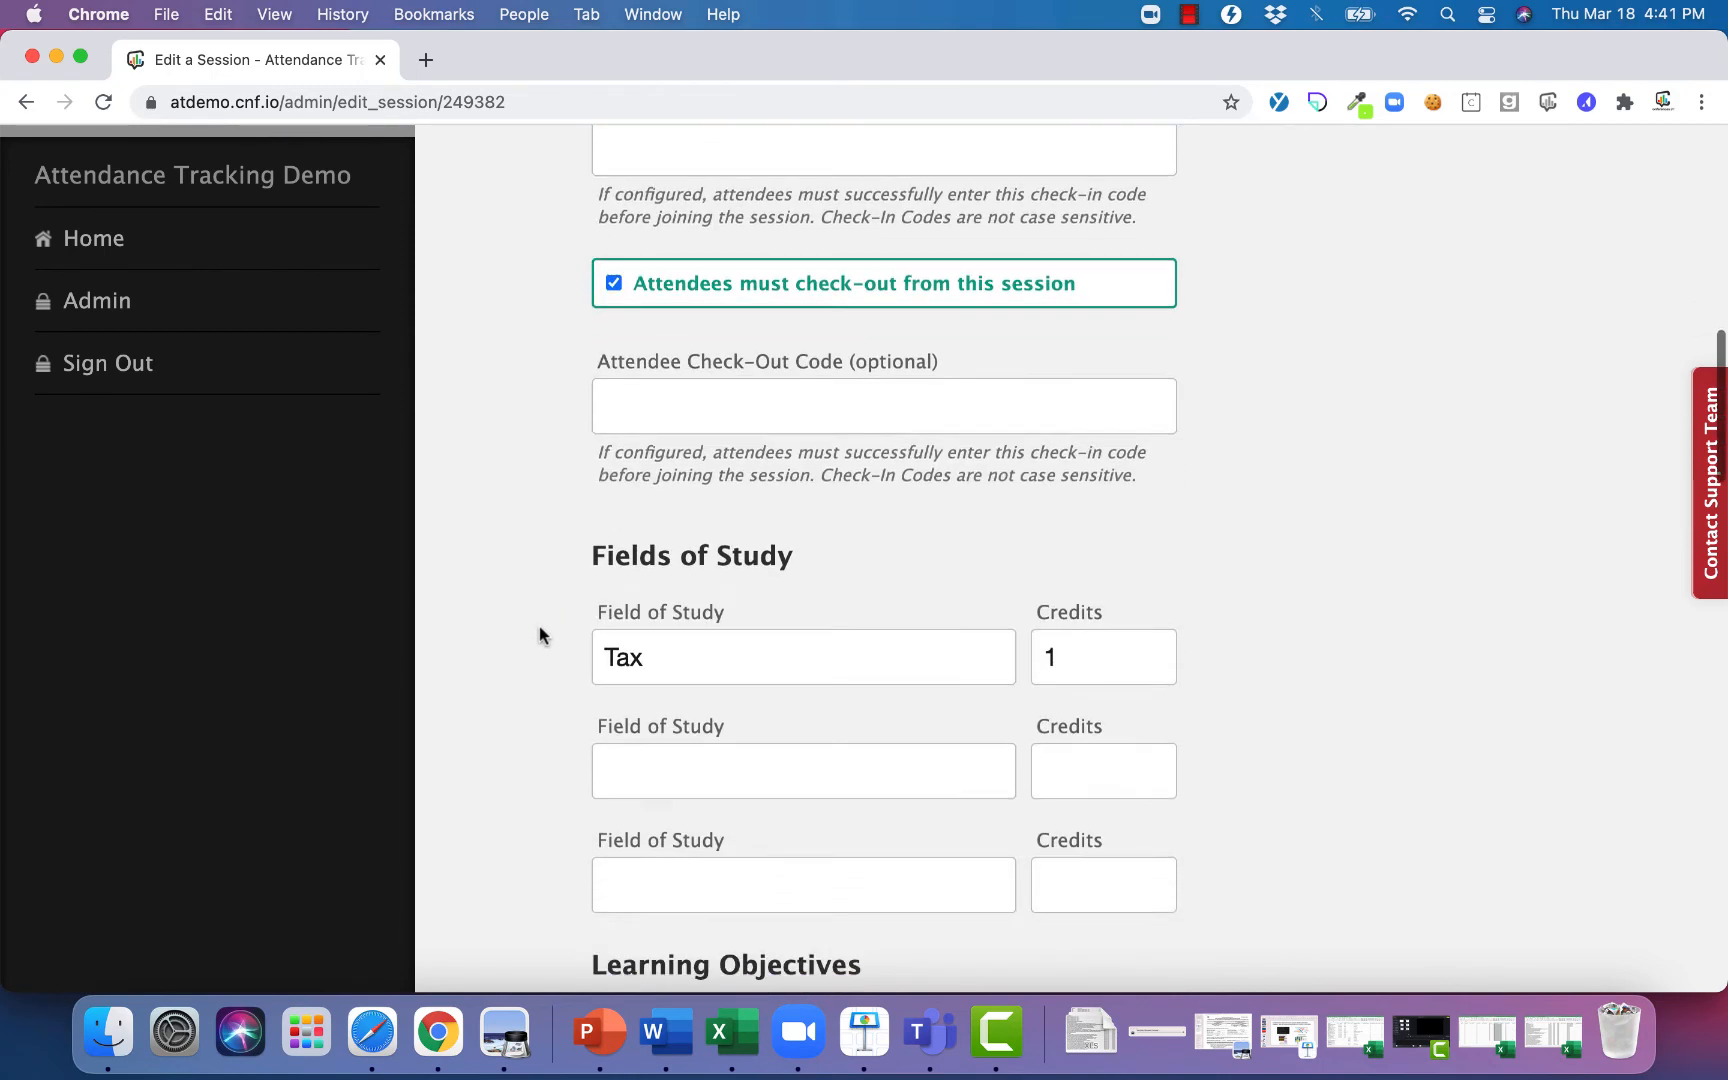
scroll(539, 627, "down", 10)
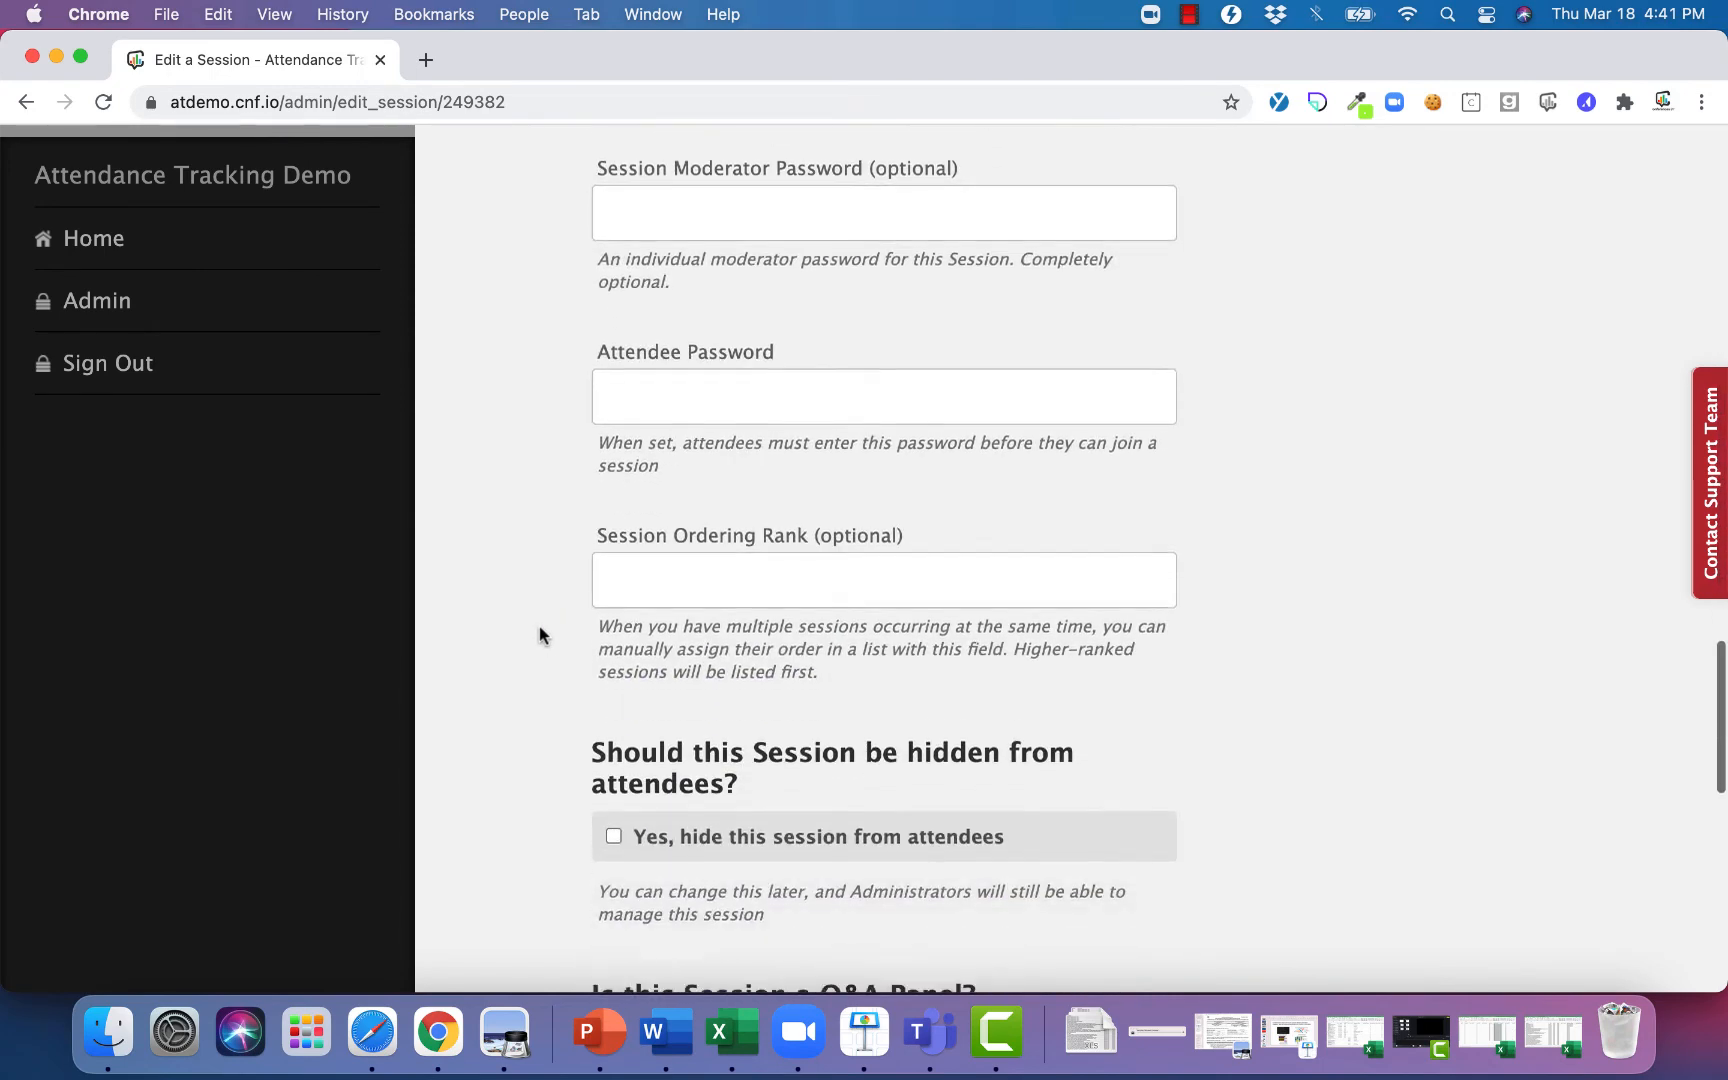
key("Return")
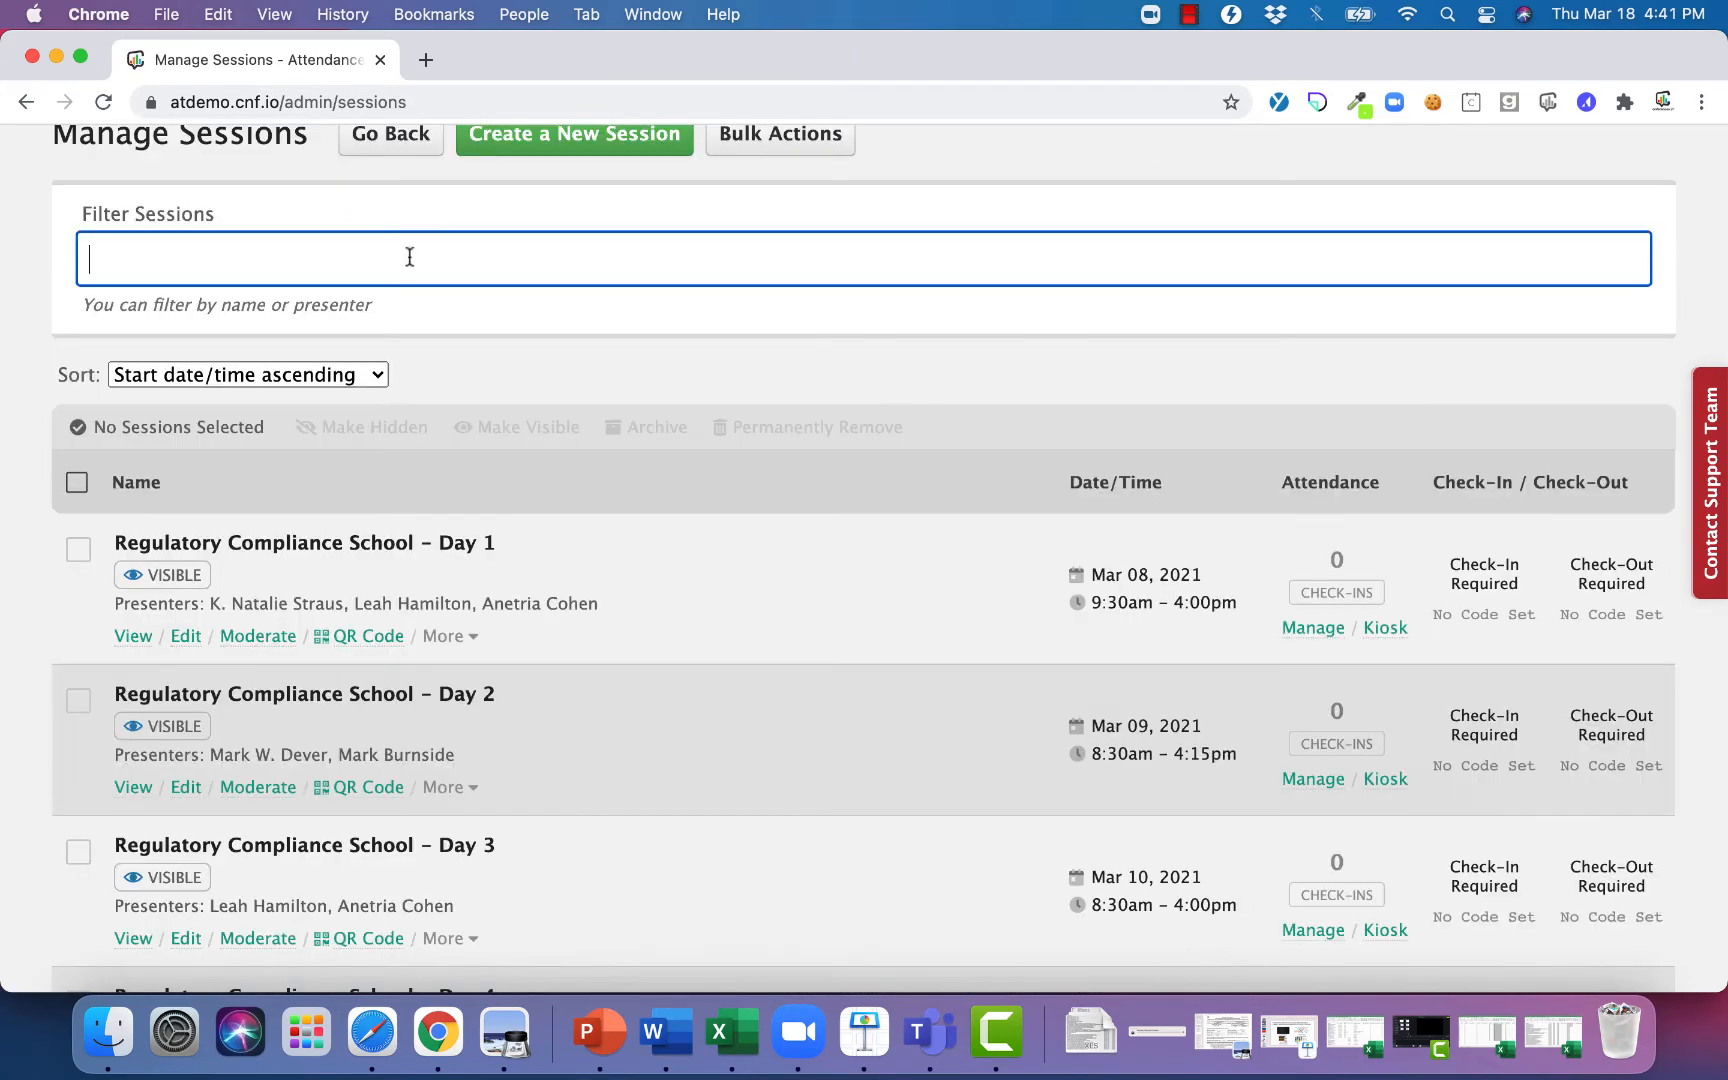
- Go to the bulk actions for sessions on the Manage Sessions page
left_click(530, 189)
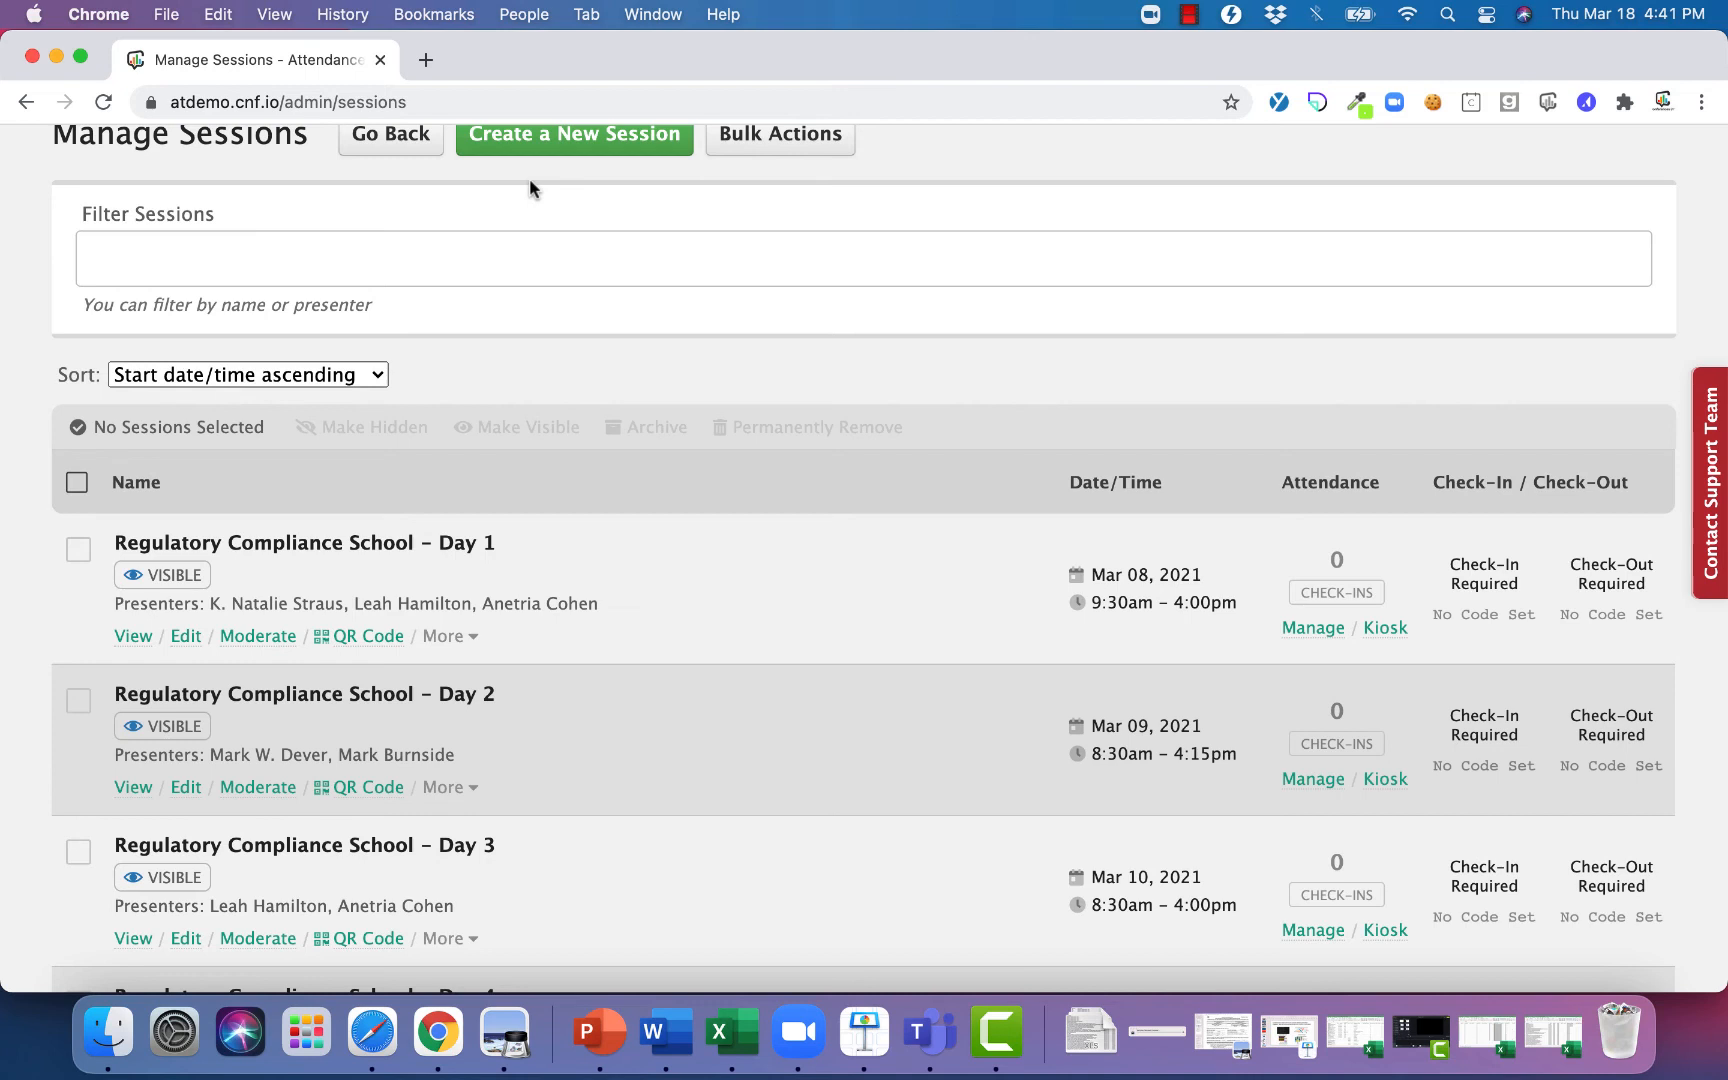
scroll(530, 189, "down", 1)
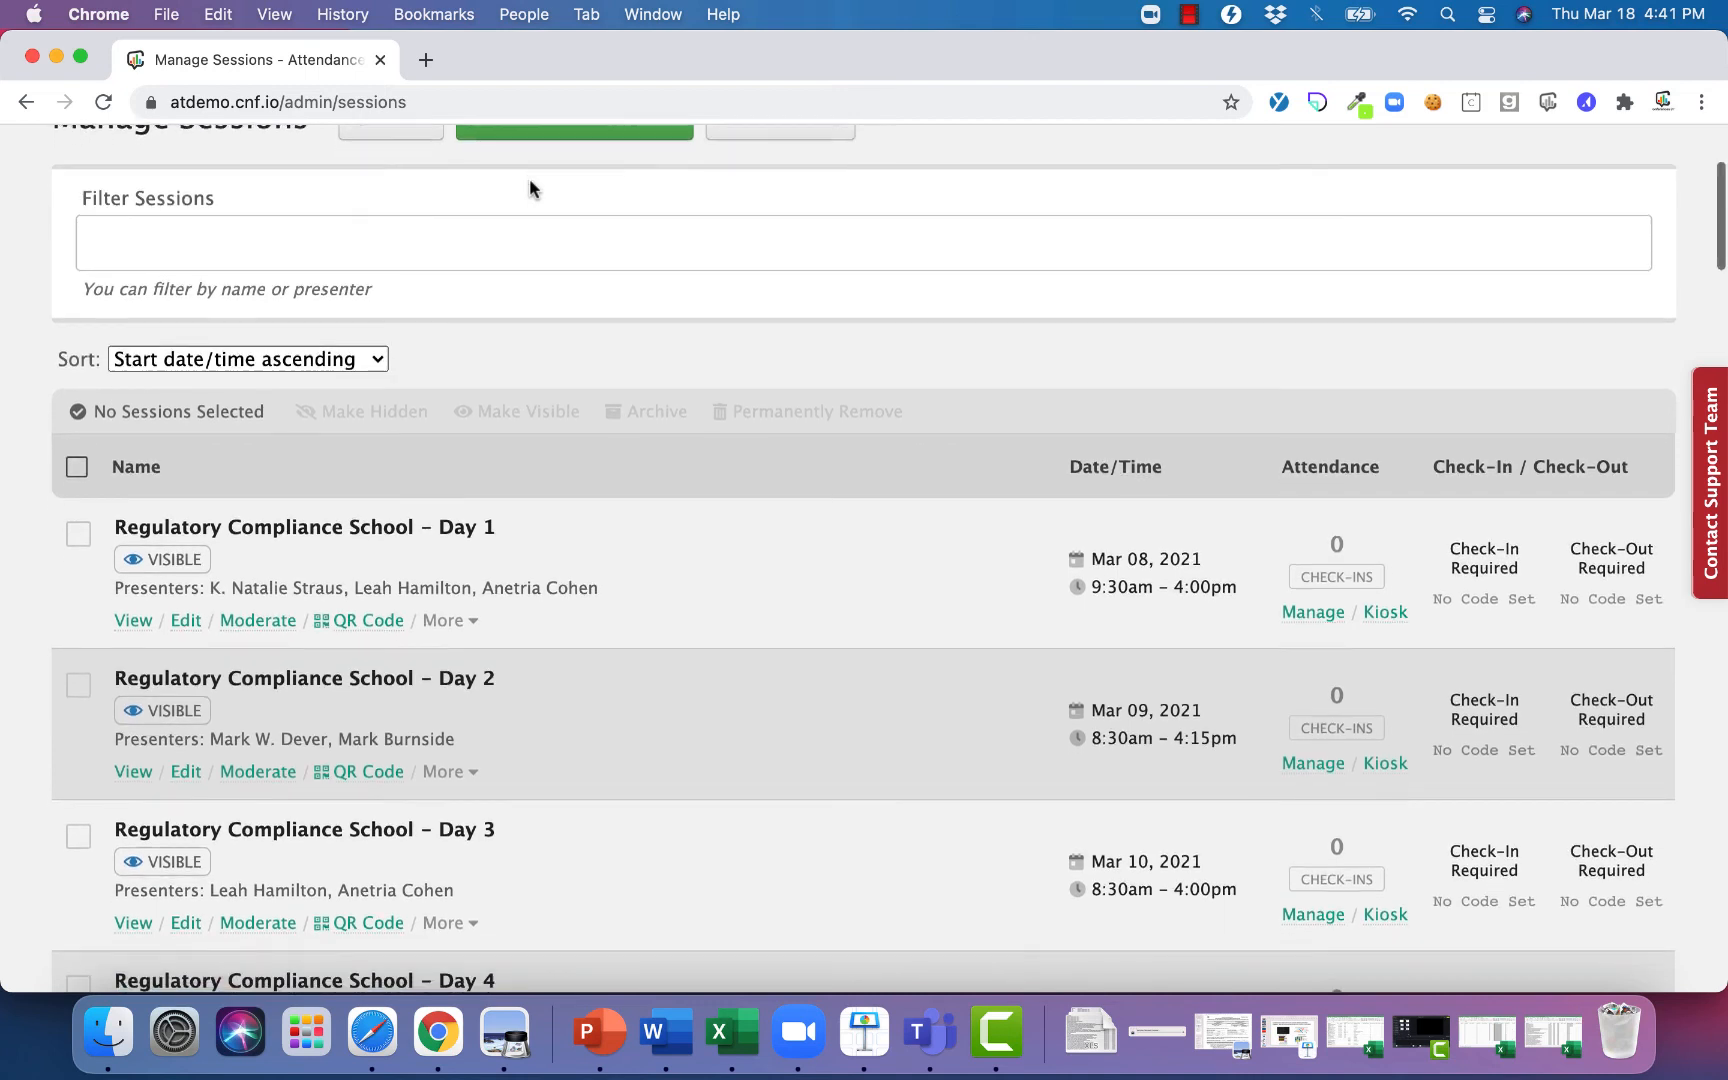
scroll(530, 189, "down", 1)
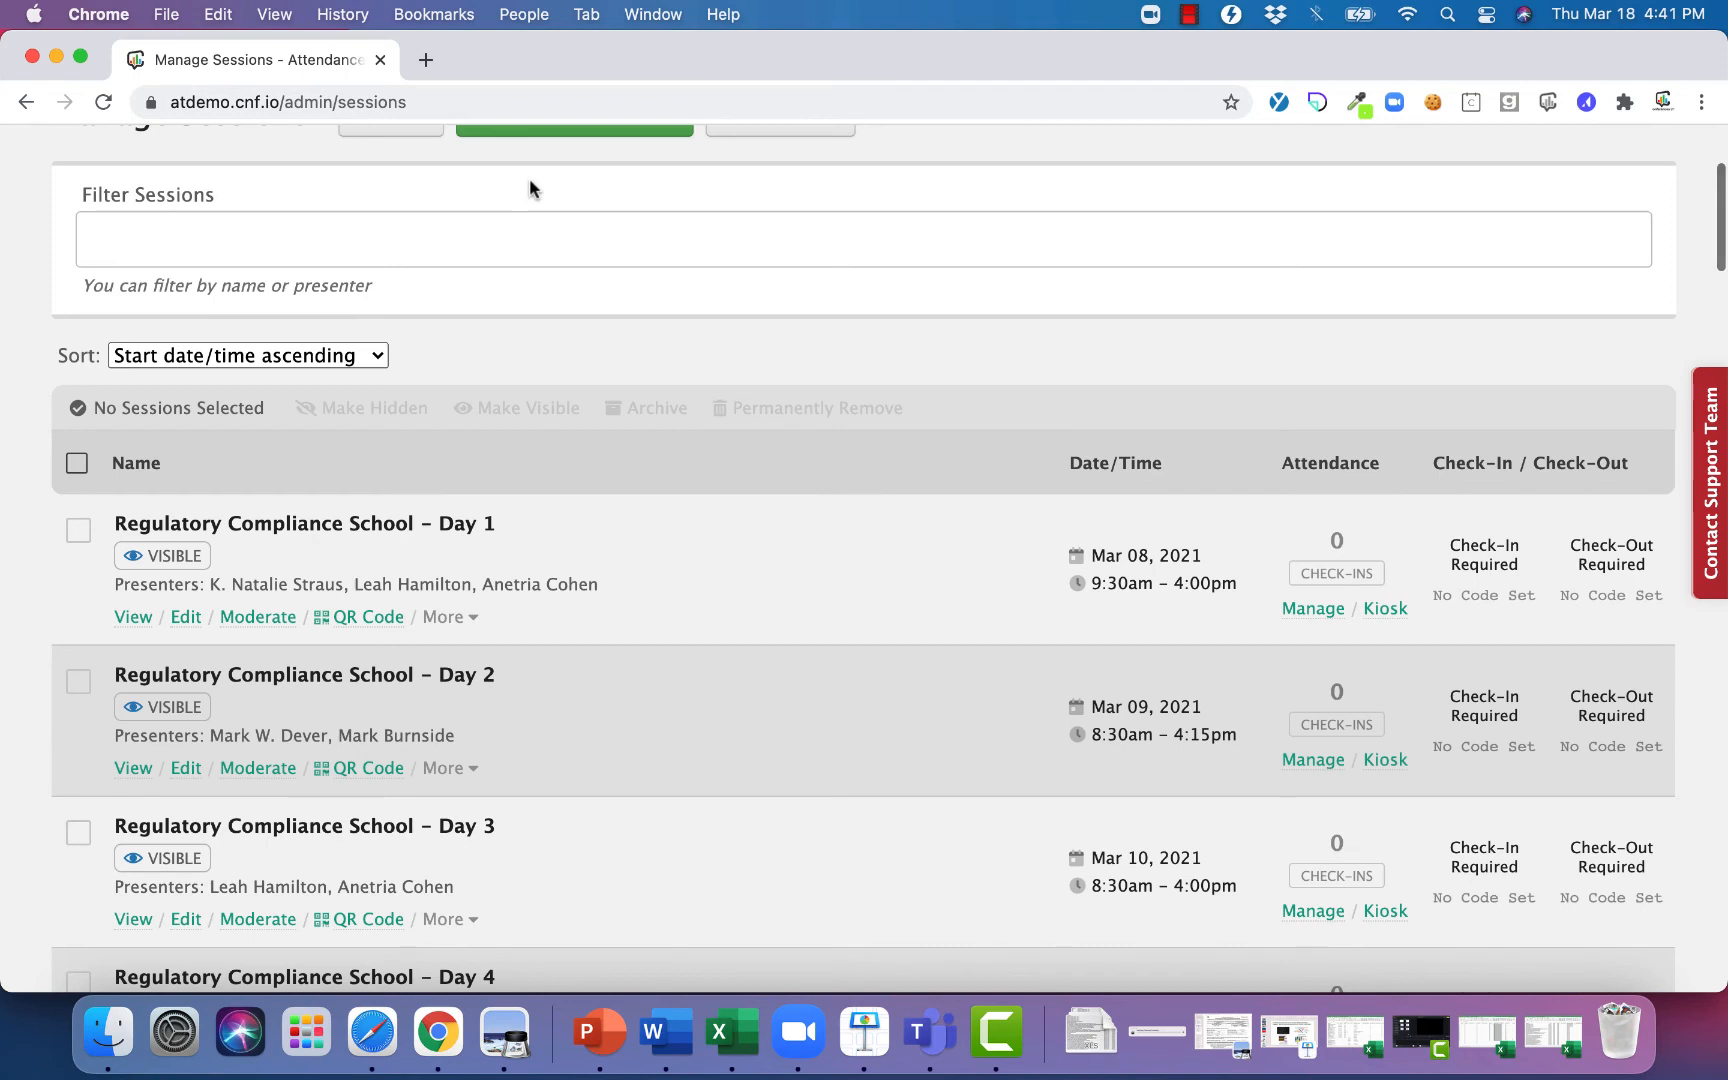
scroll(530, 188, "up", 2)
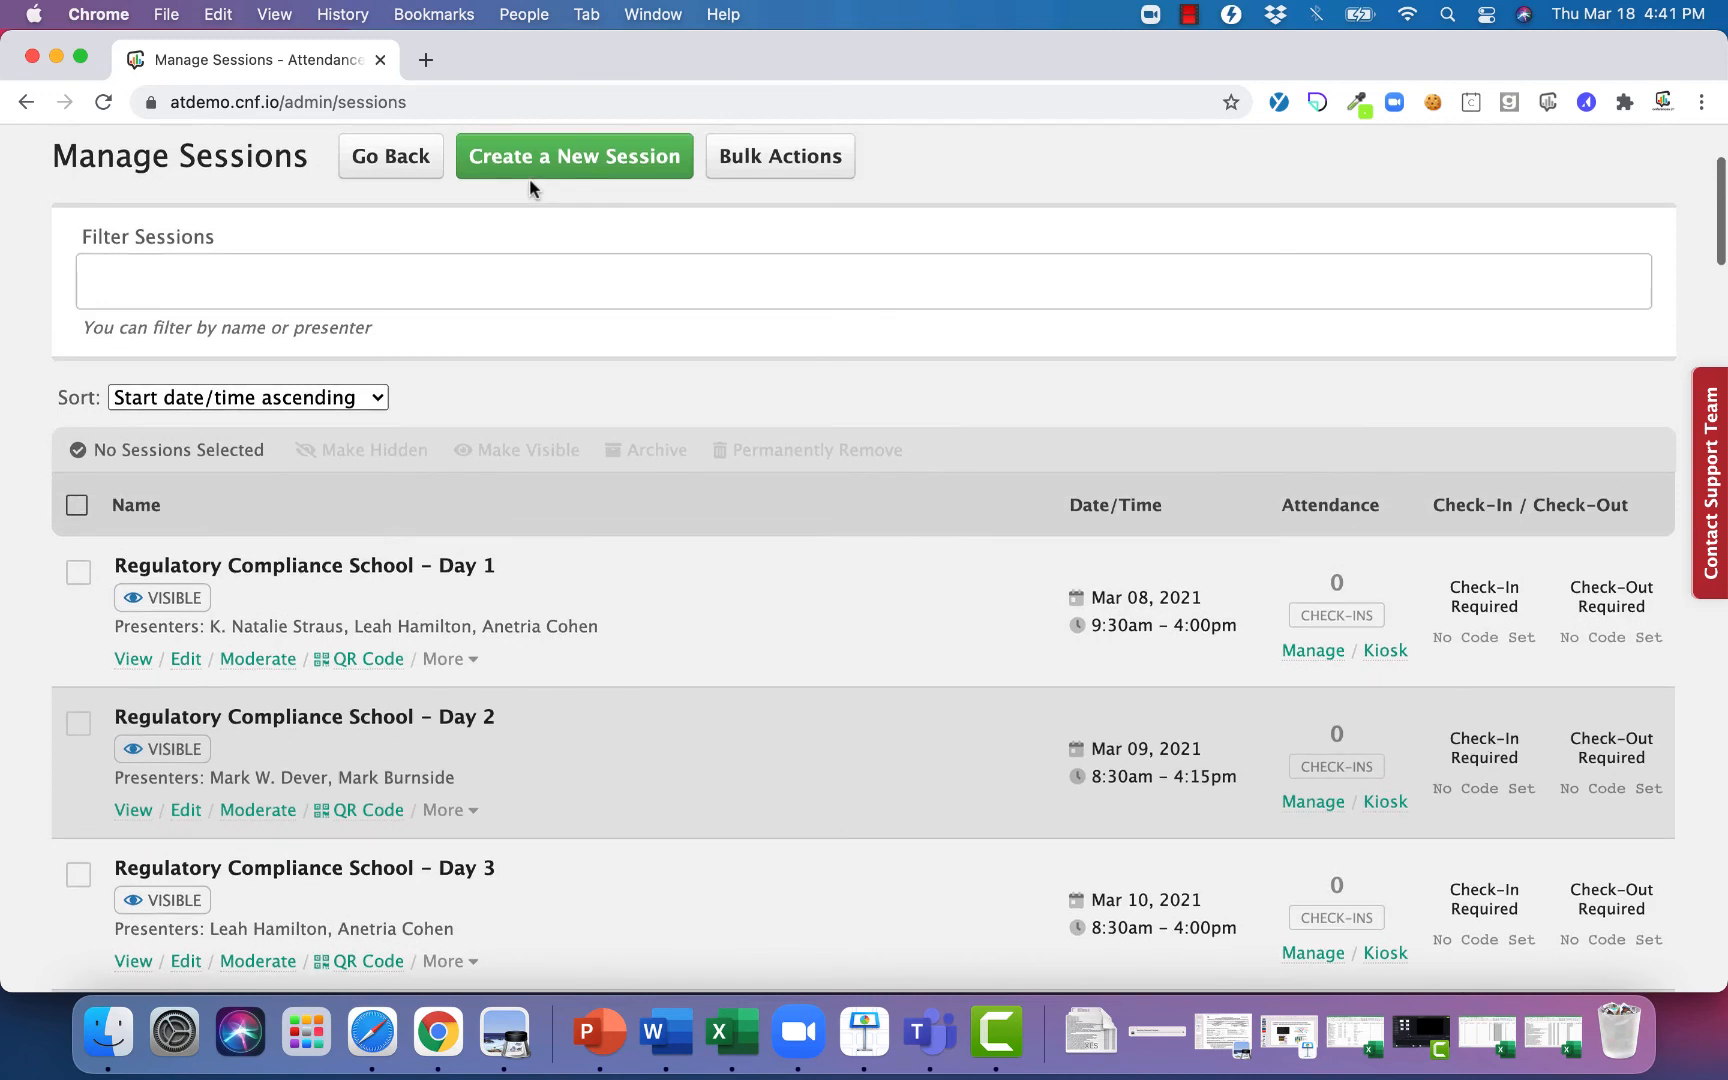
scroll(529, 178, "up", 1)
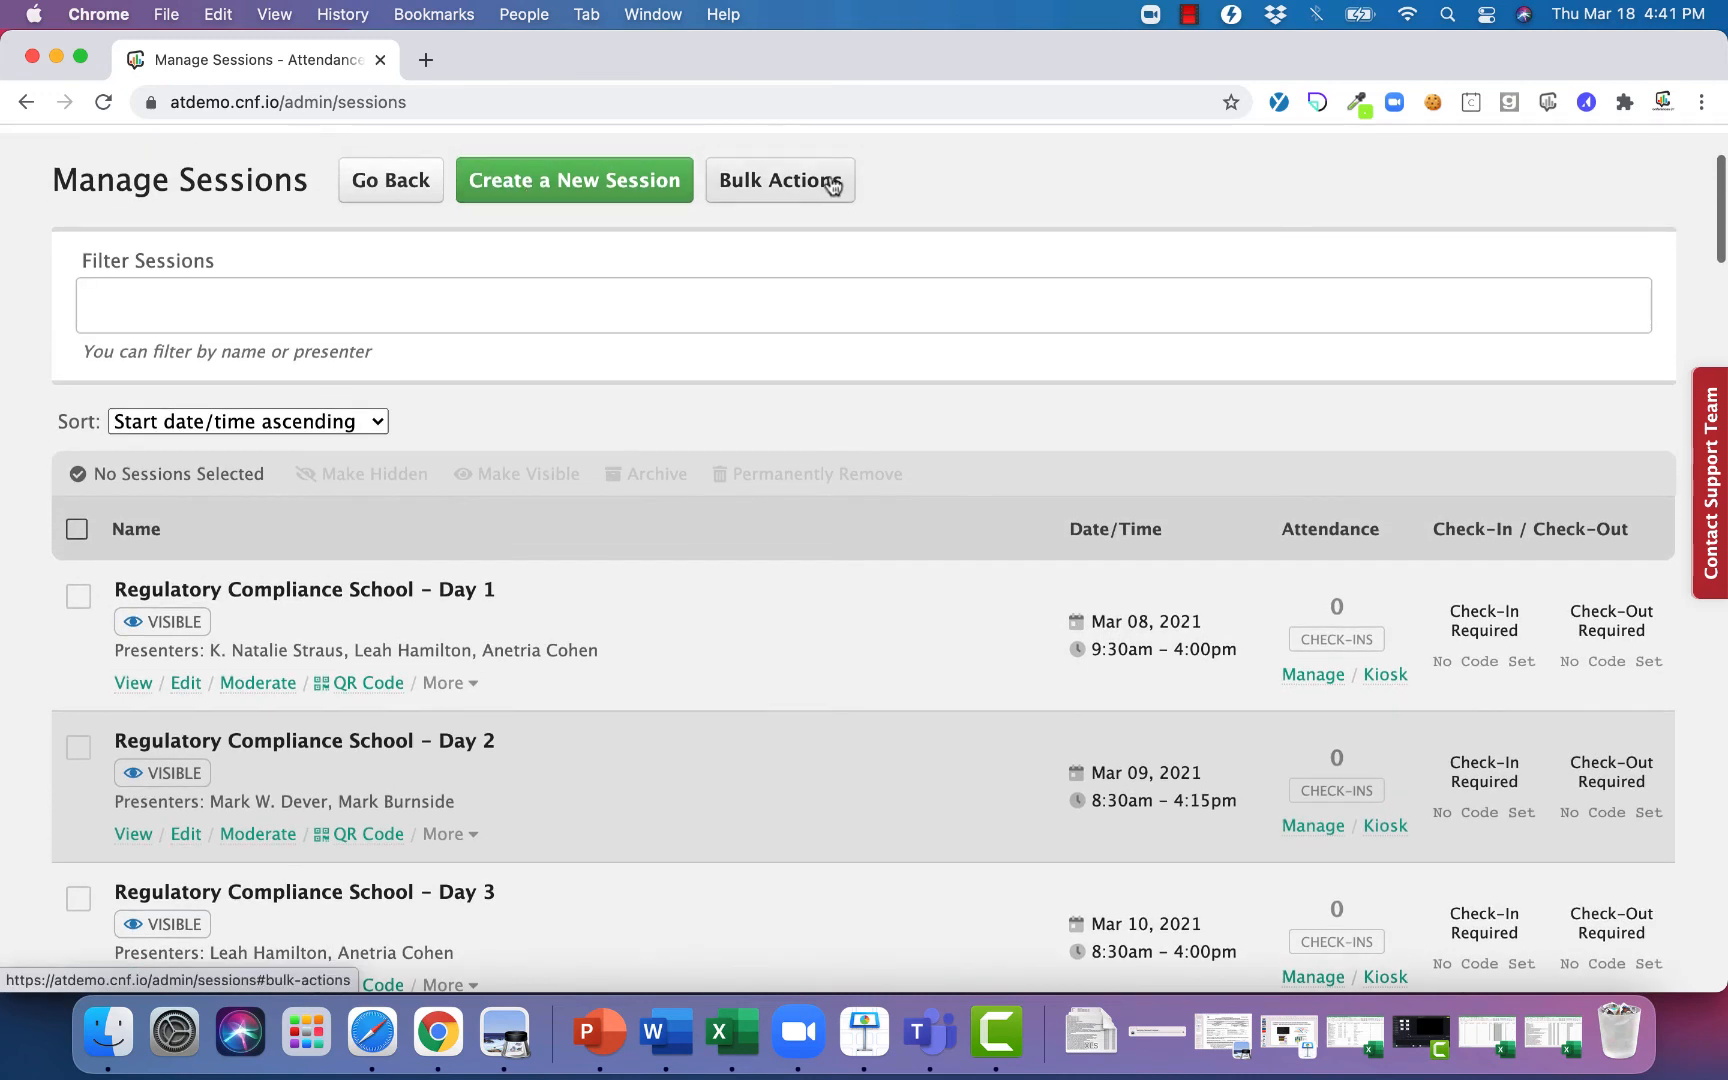
left_click(831, 182)
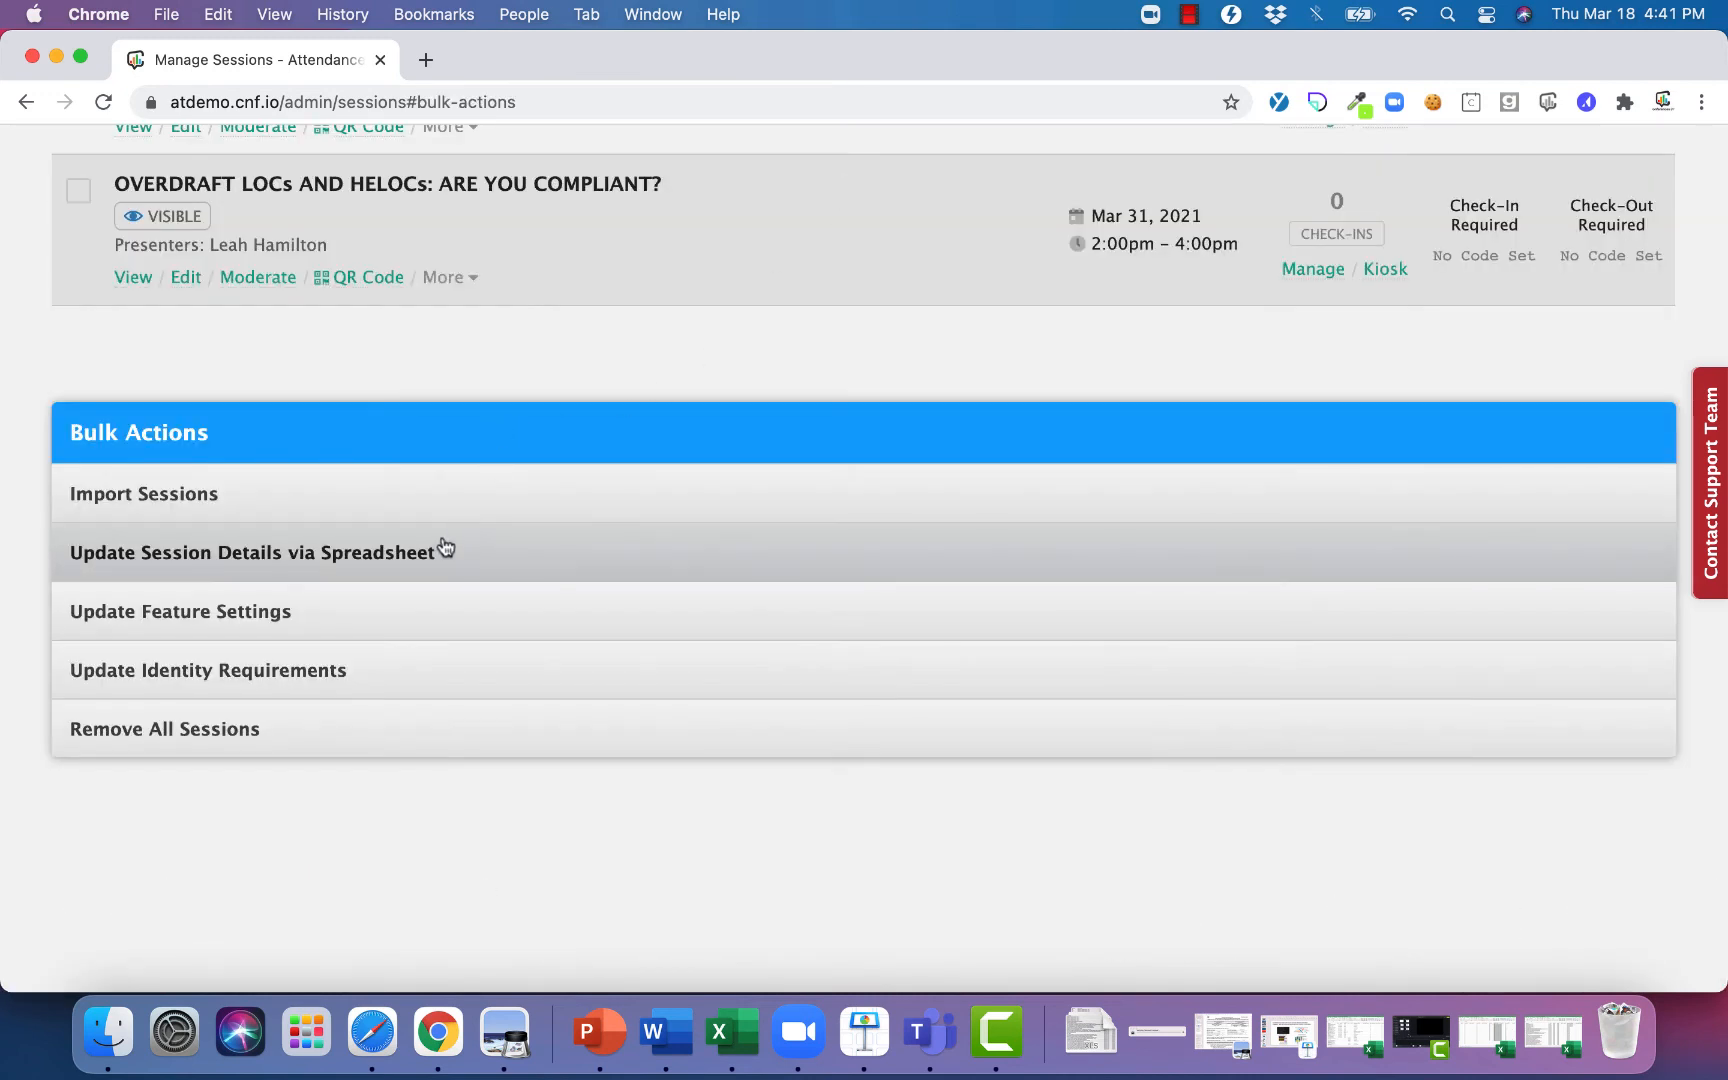
- Go to updating session details via spreadsheet, download the current session data and open the downloaded file in Excel
left_click(258, 556)
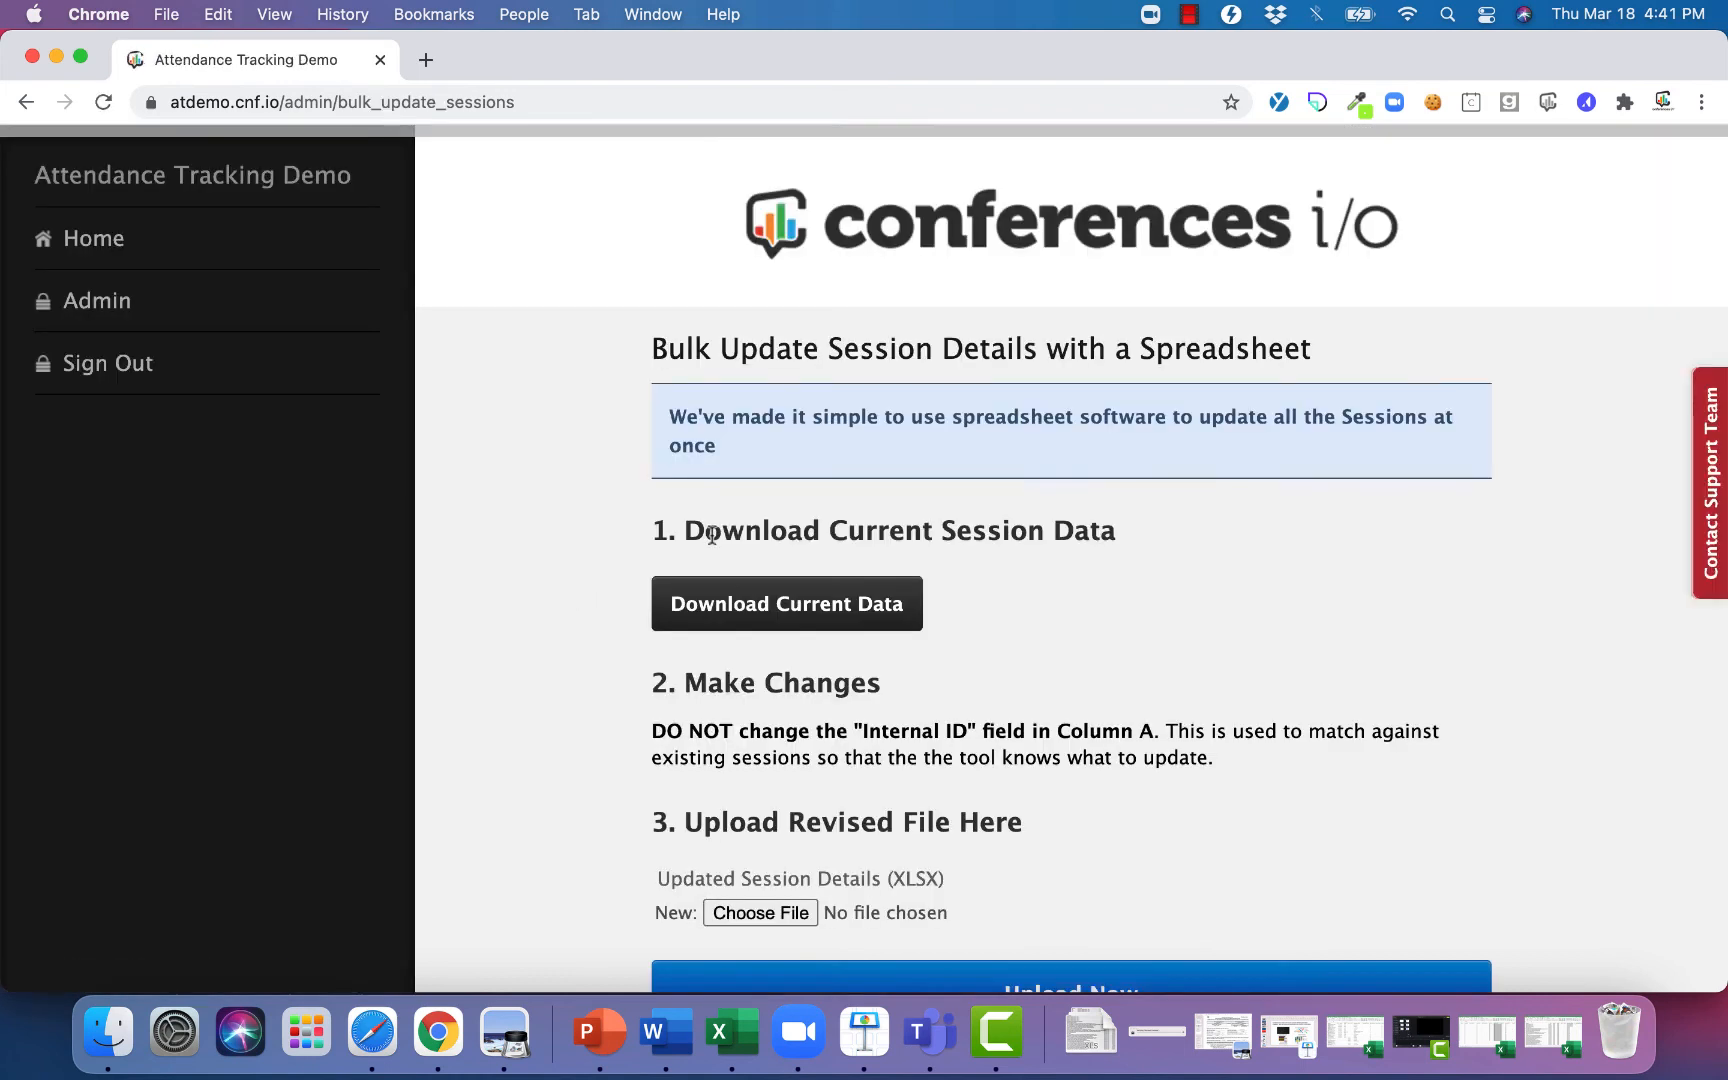
scroll(660, 500, "down", 5)
left_click(799, 393)
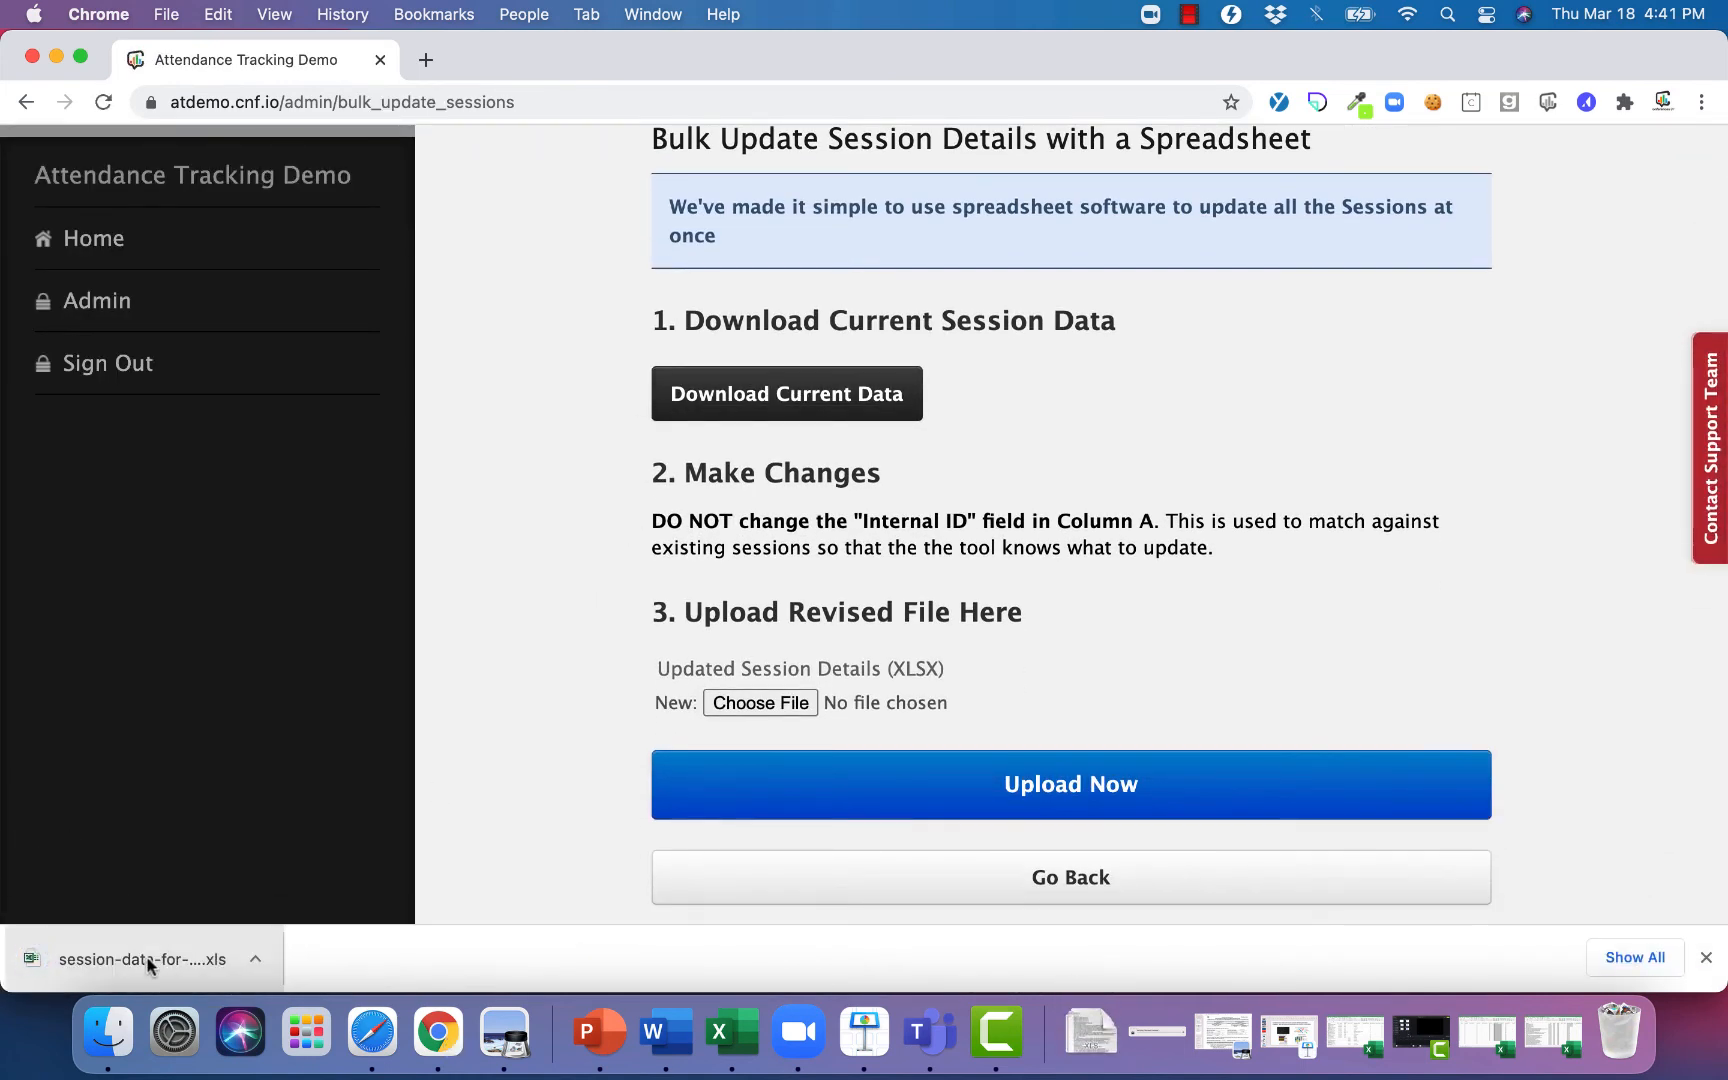
left_click(147, 963)
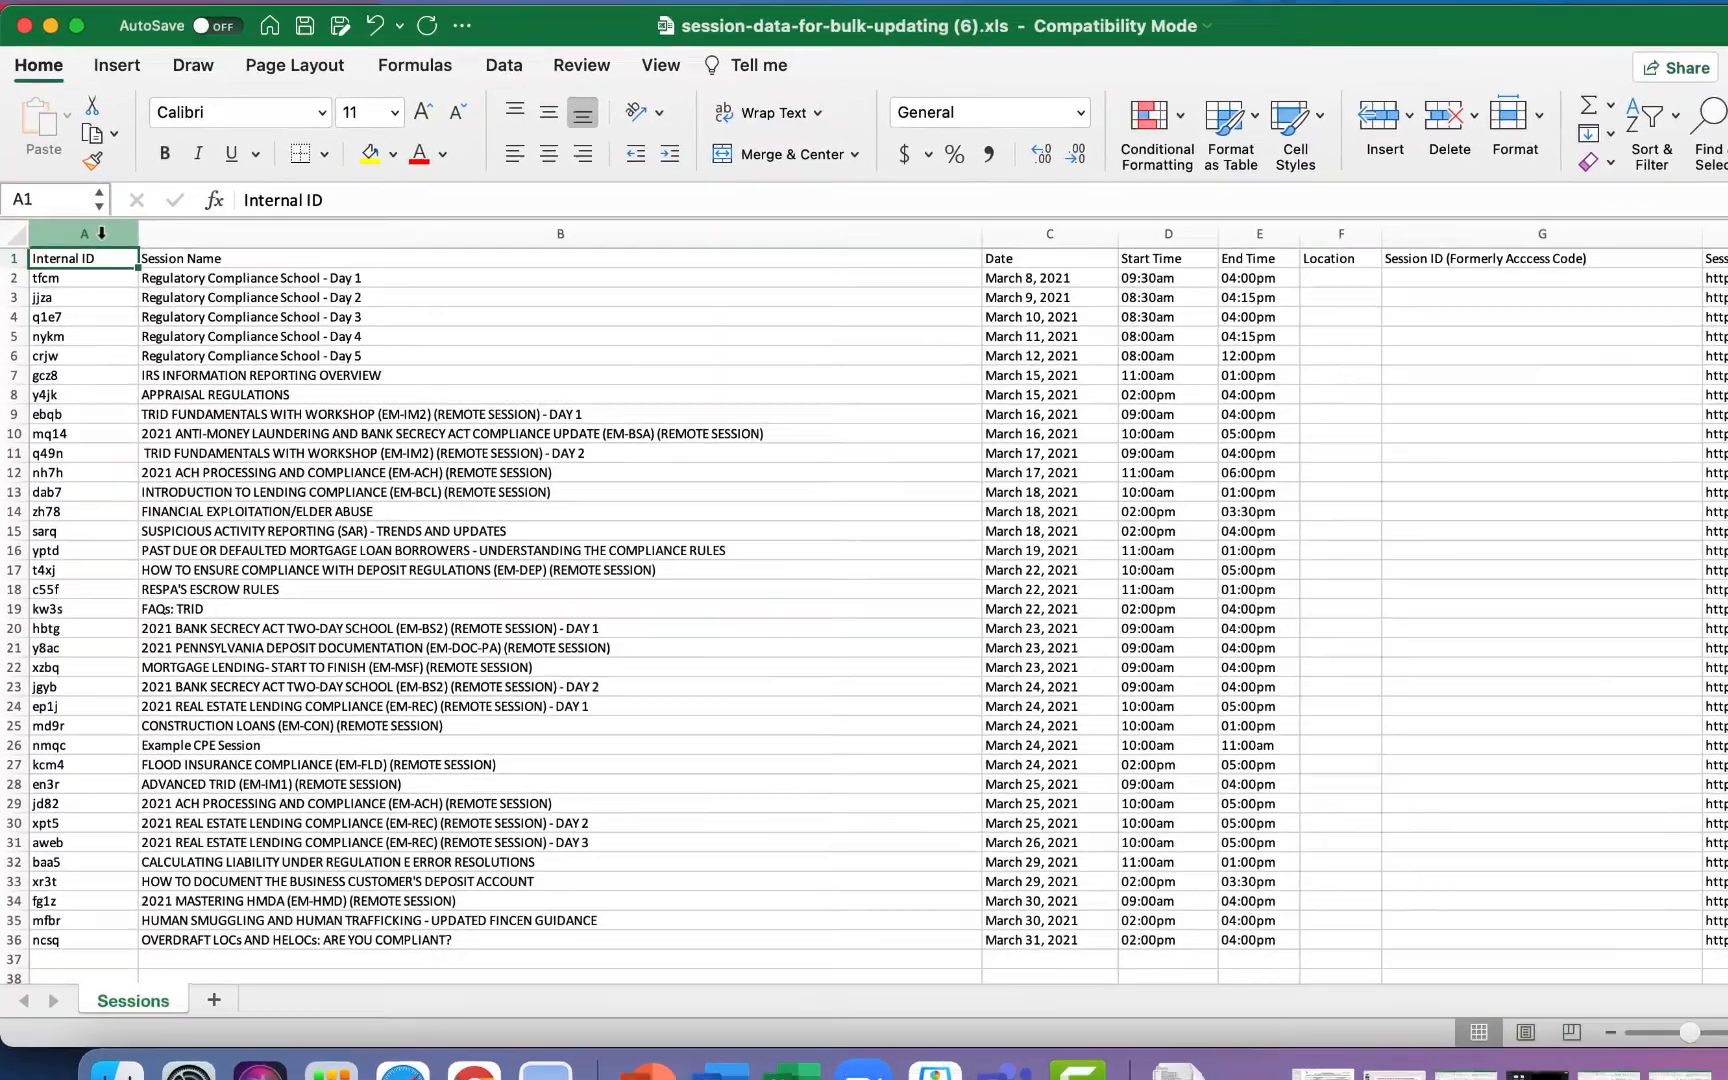
- Examine the Internal ID, Session Name and Date columns of the downloaded session spreadsheet
left_click(101, 233)
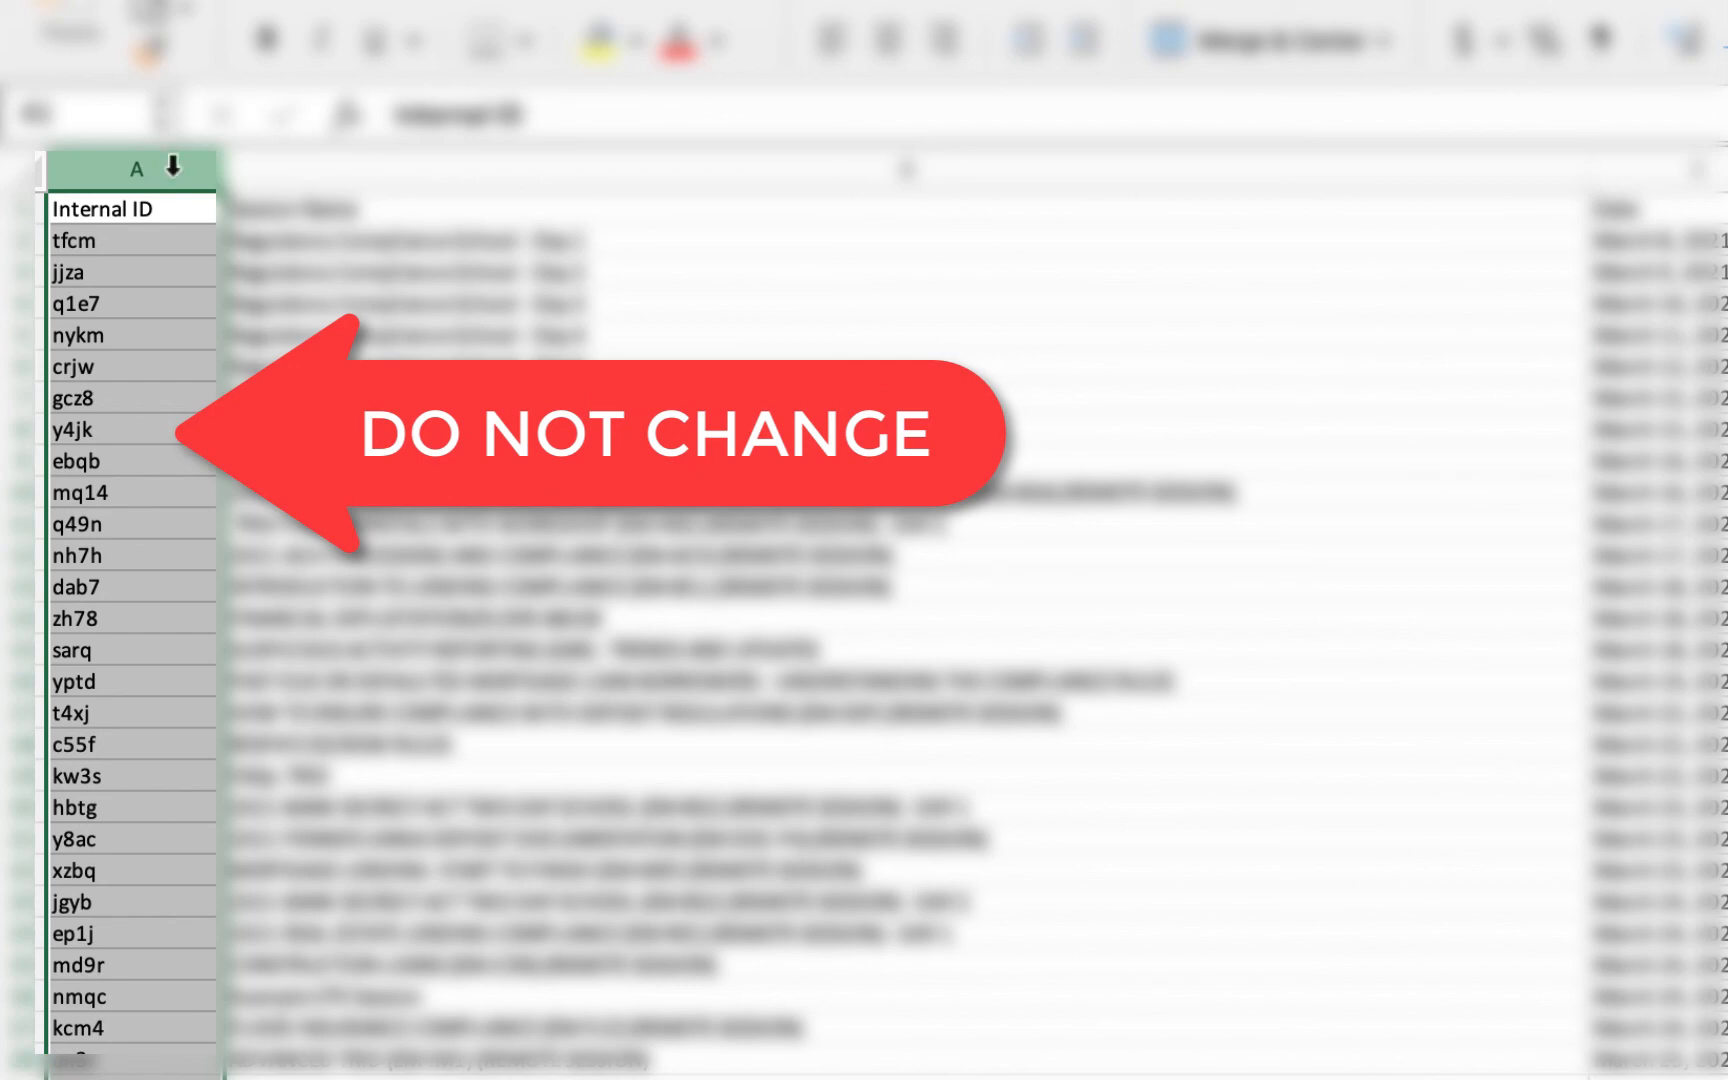
left_click_drag(170, 163, 281, 167)
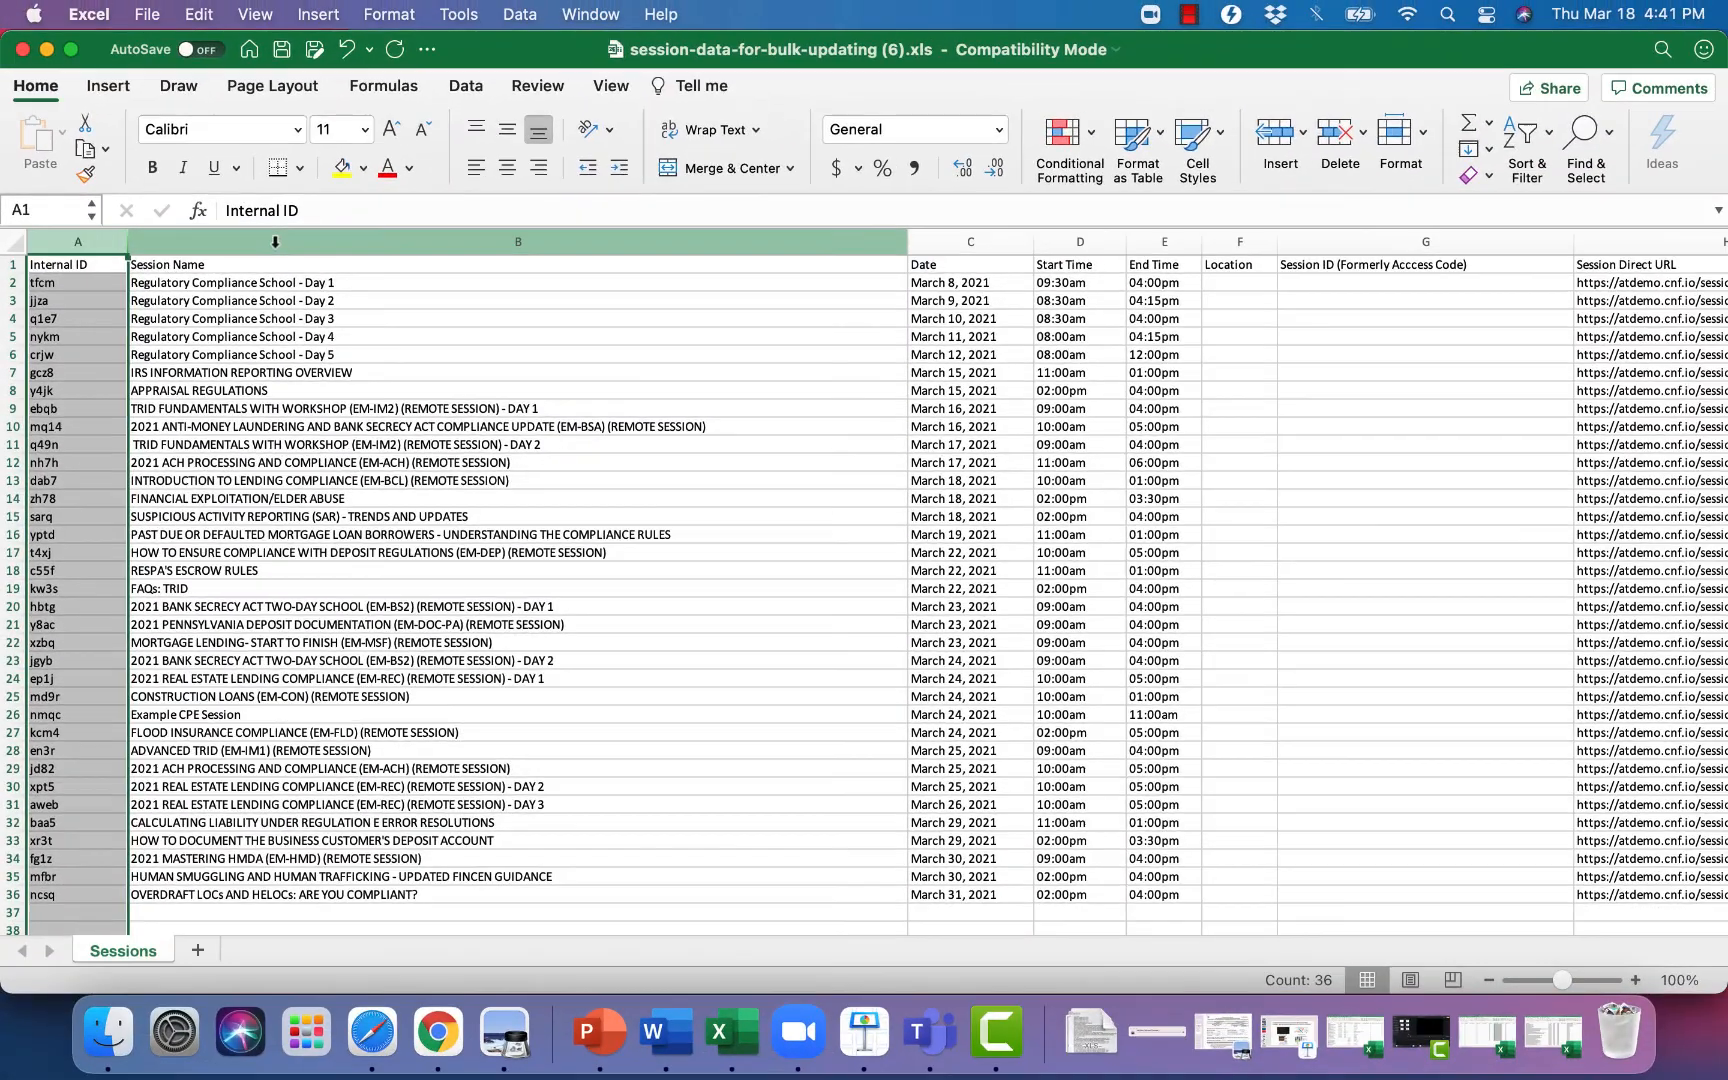
left_click(275, 241)
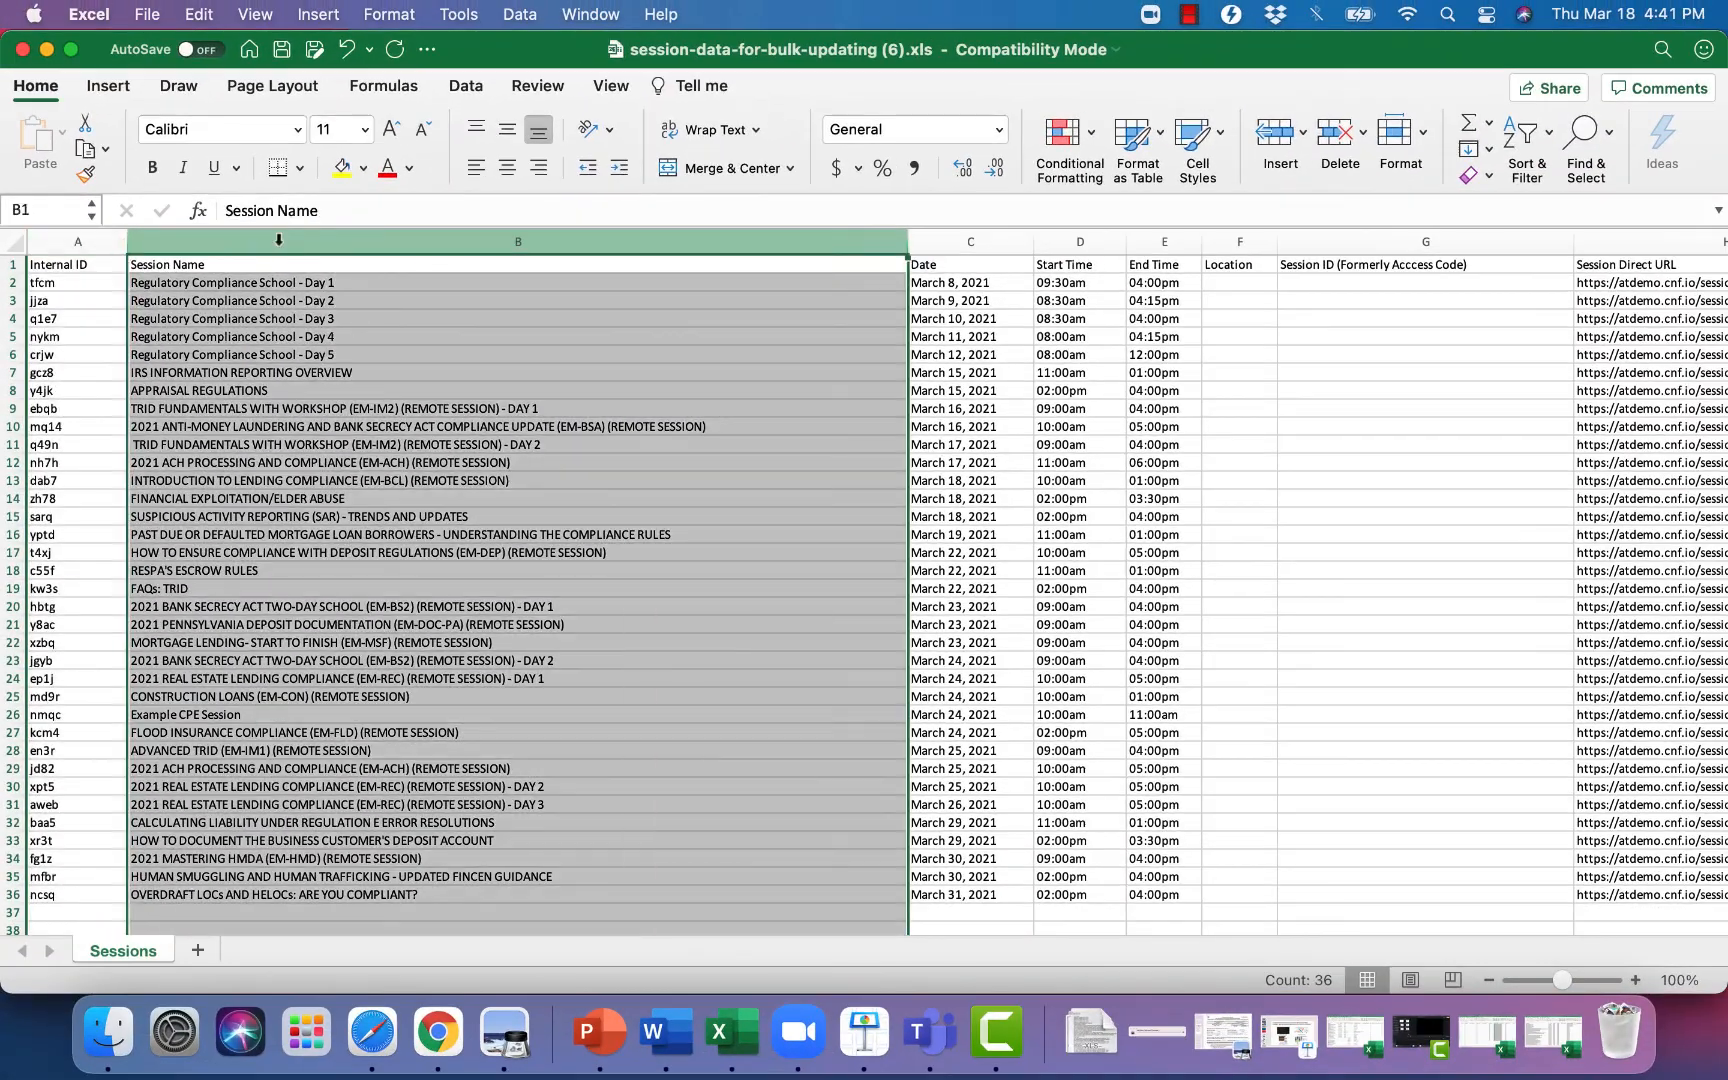
left_click(975, 241)
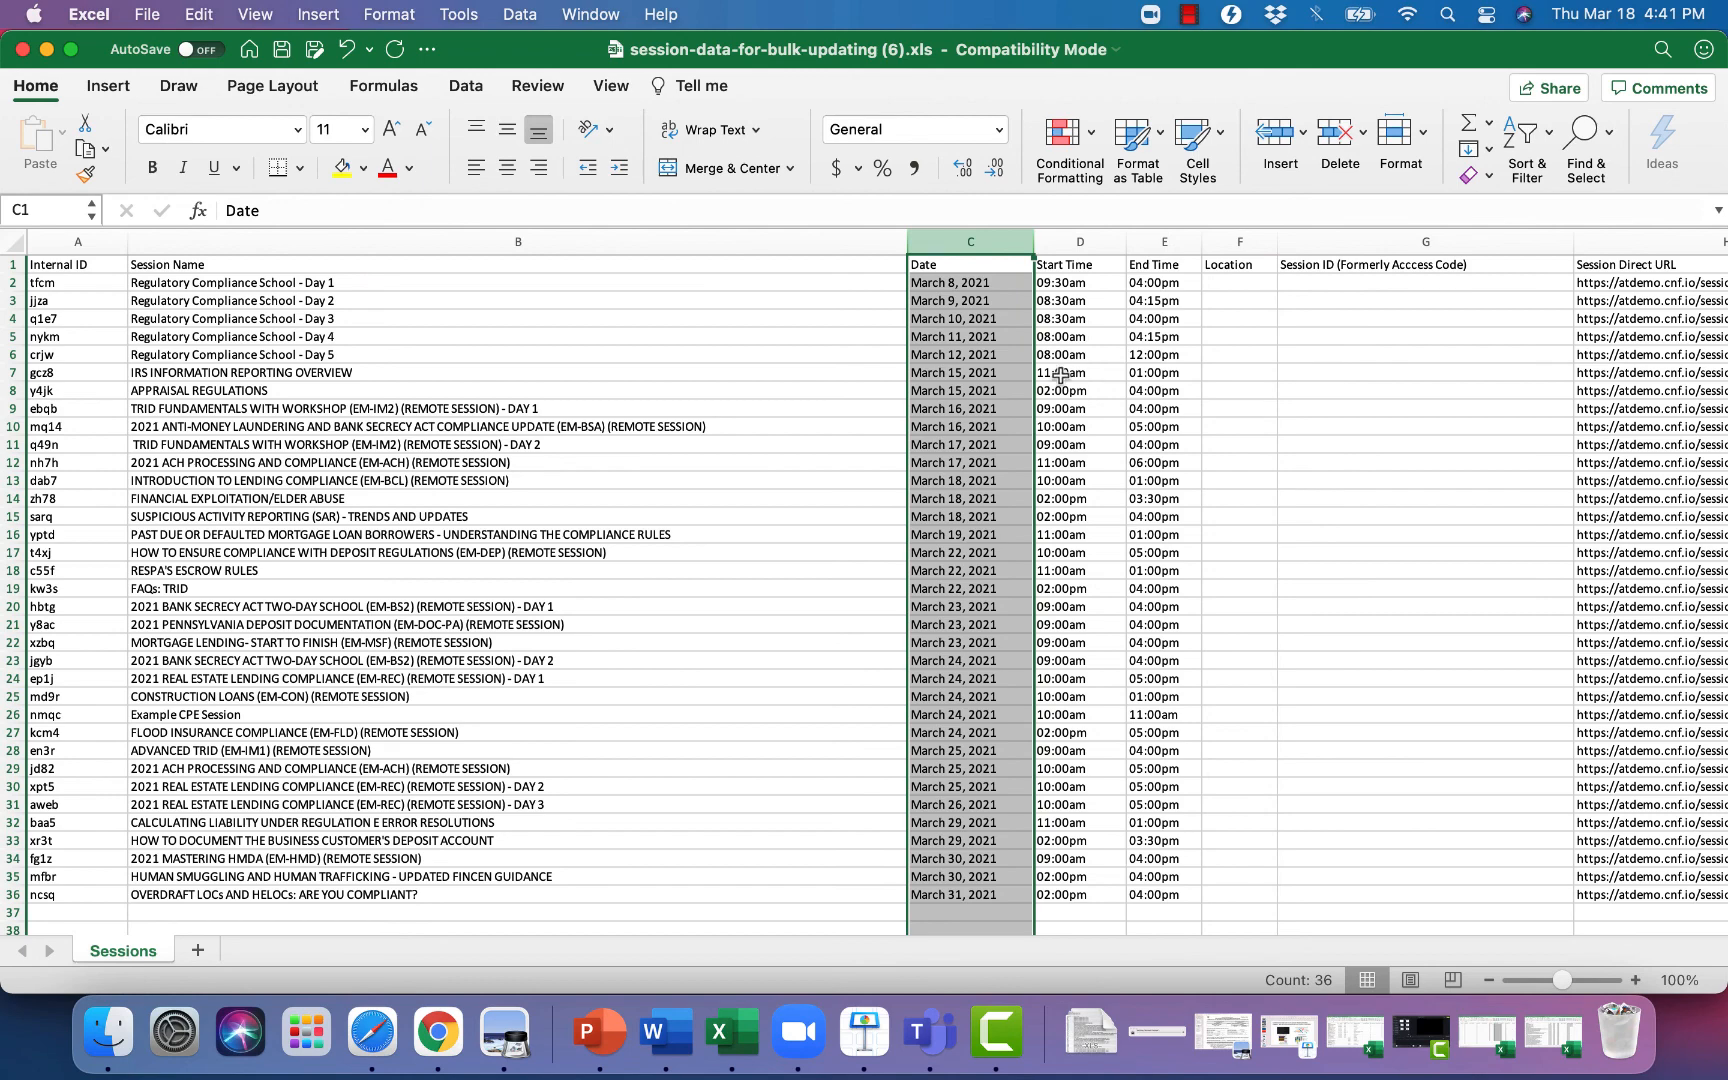
left_click(700, 480)
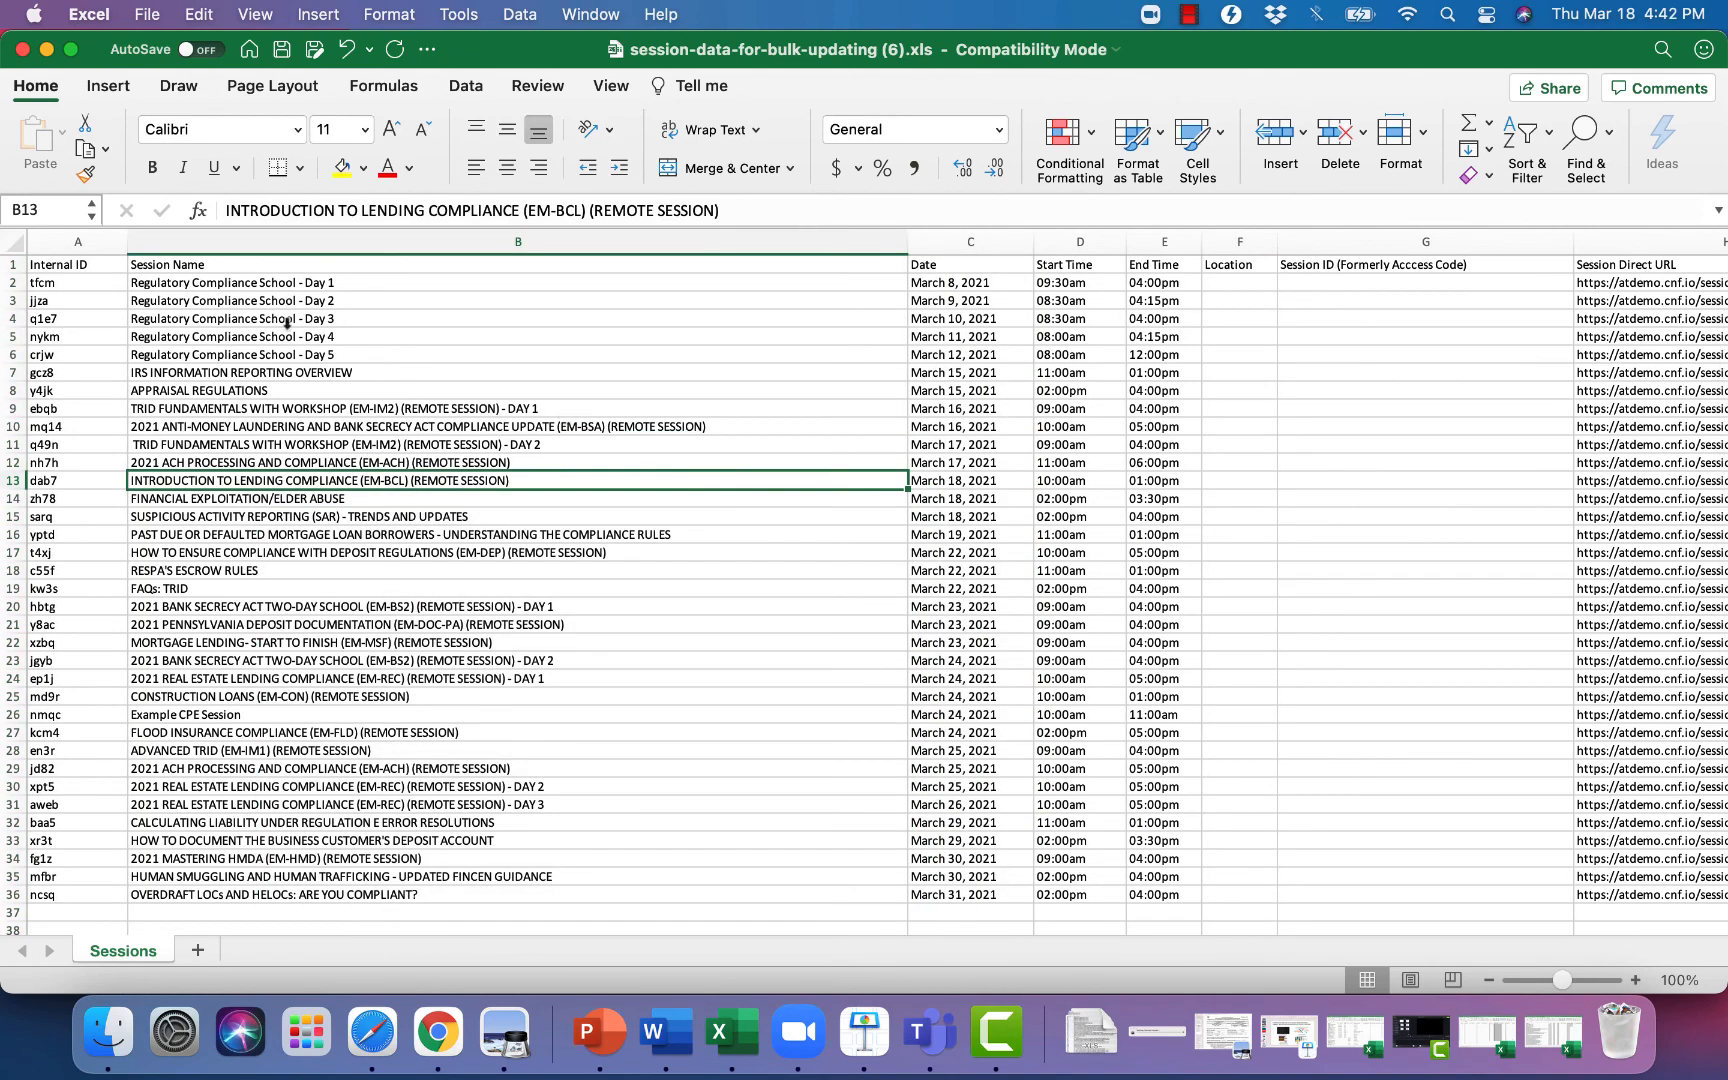
- Return to Chrome's bulk update page and view the file selection for the revised spreadsheet, dismissing it without choosing a file
left_click(45, 50)
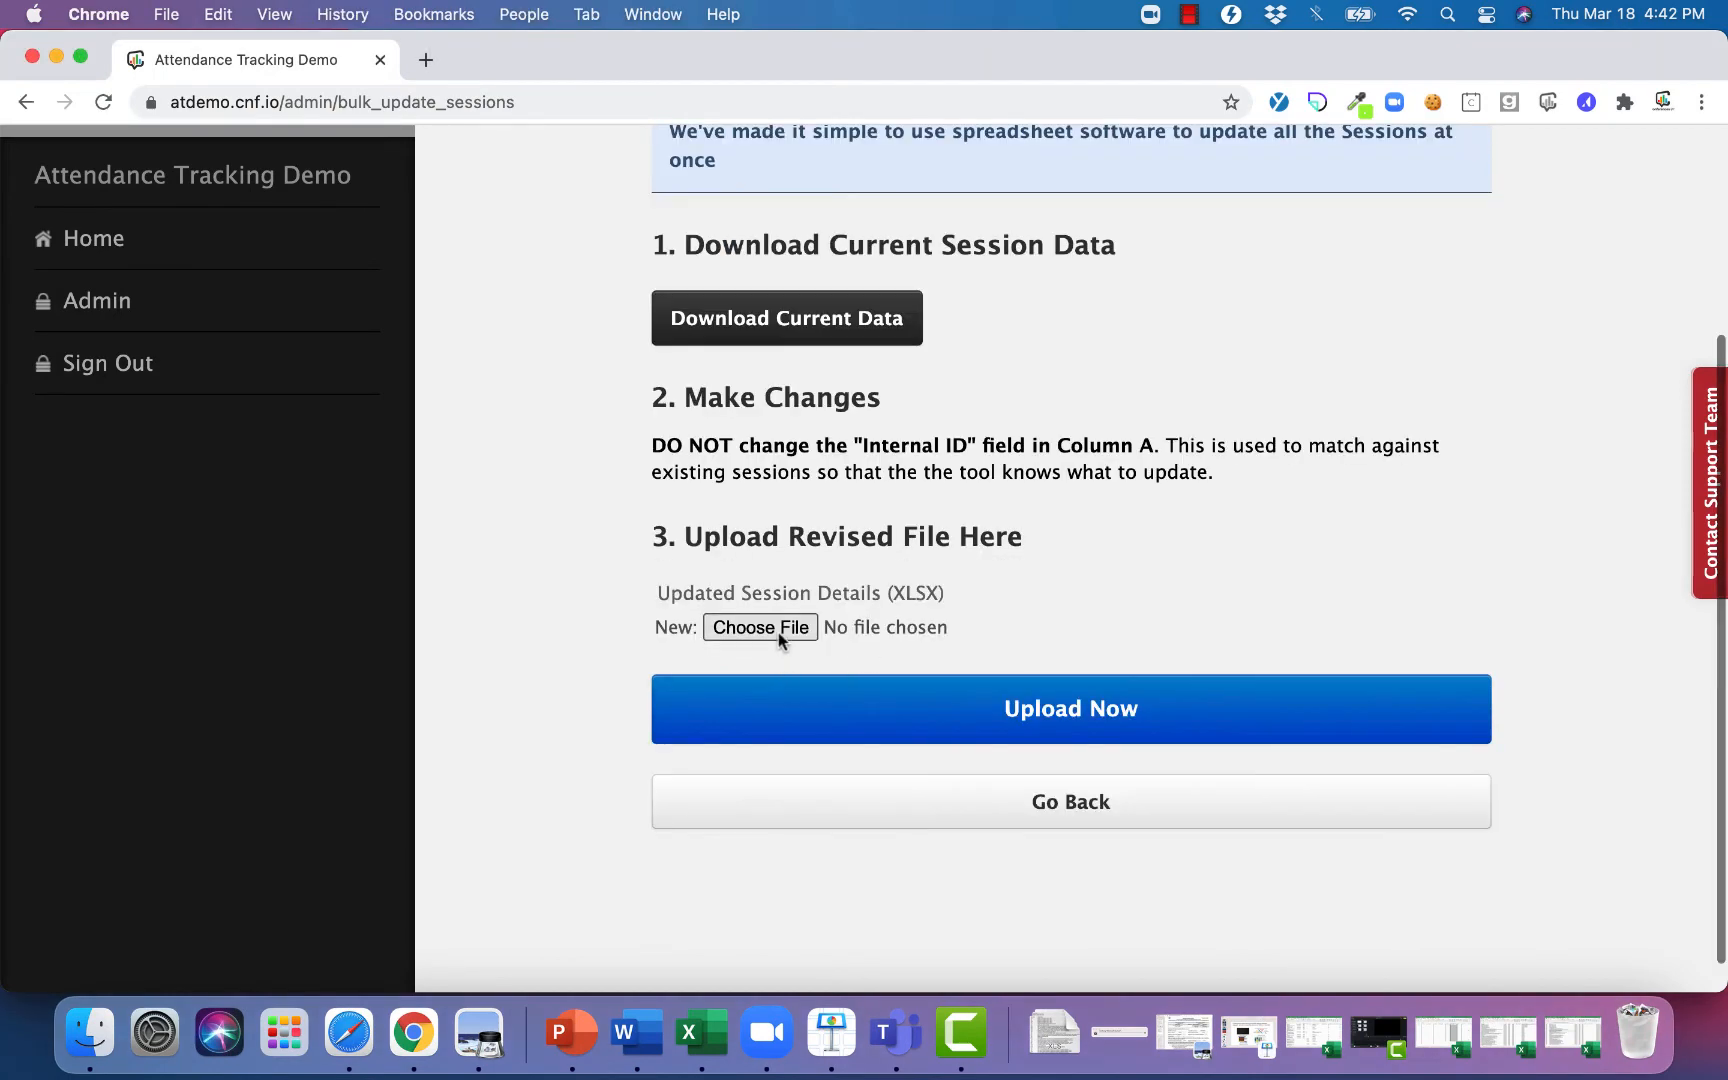
left_click(778, 630)
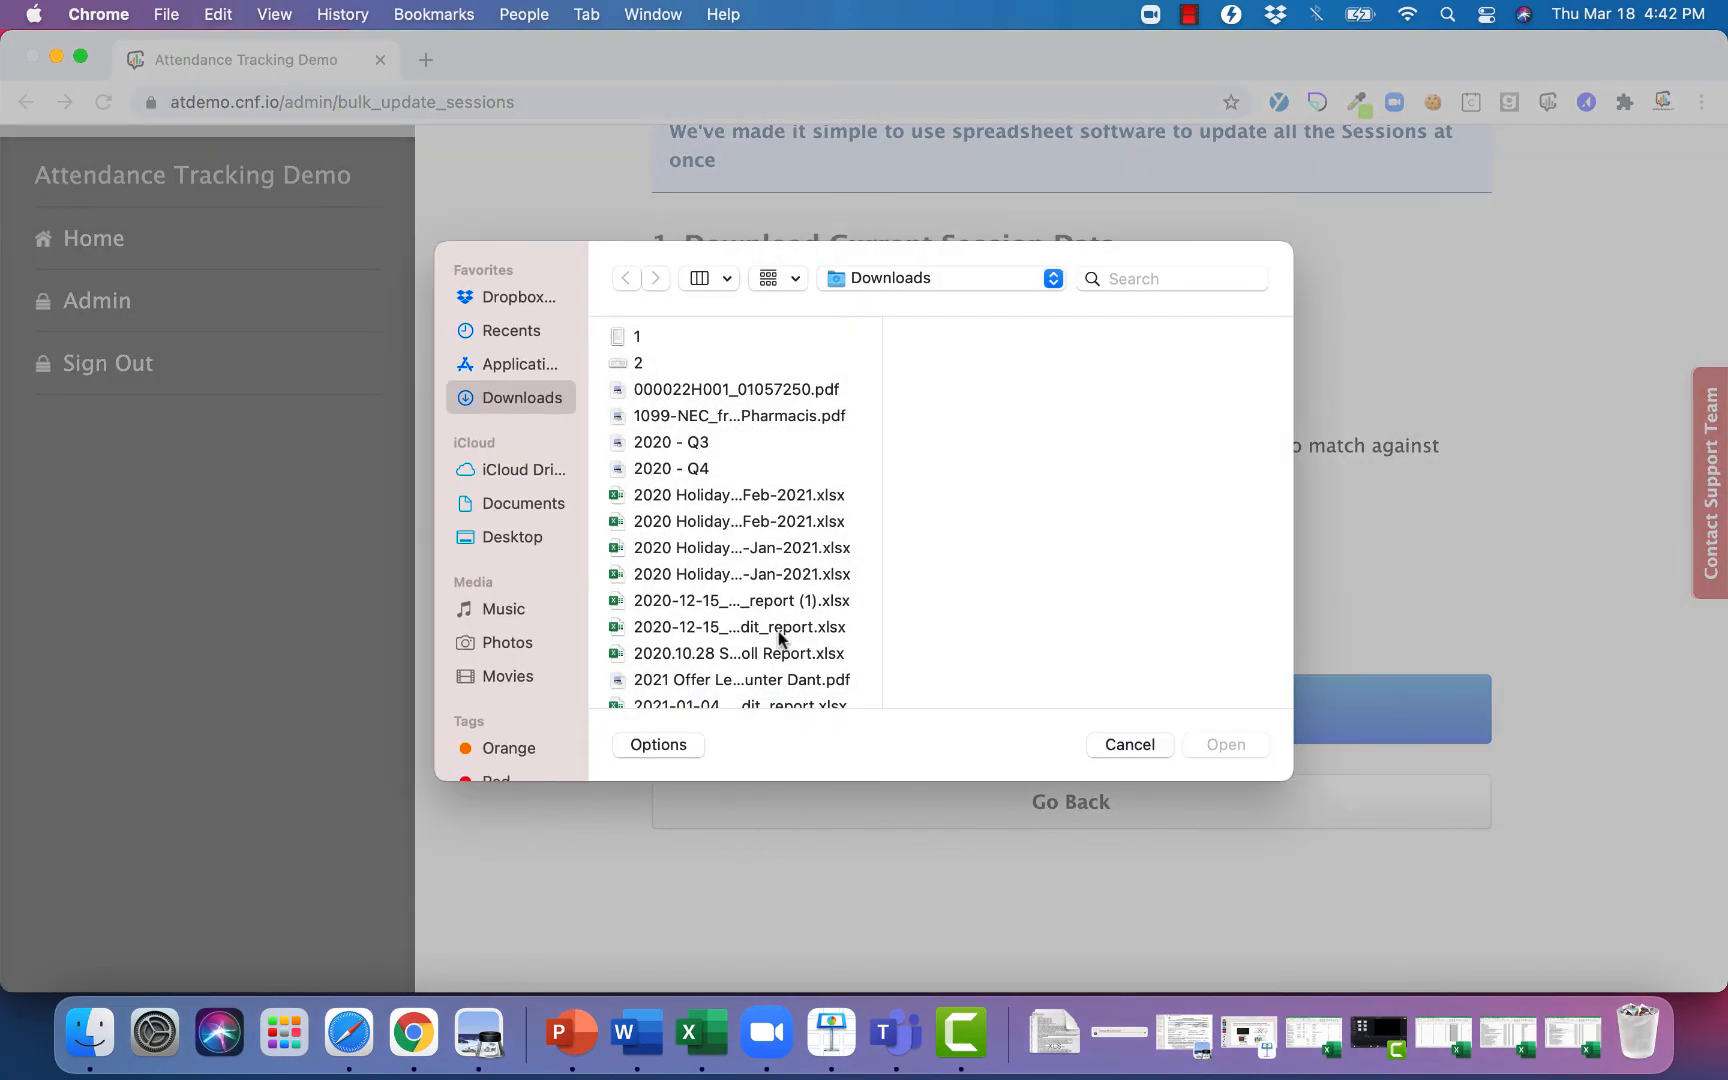
left_click(1127, 745)
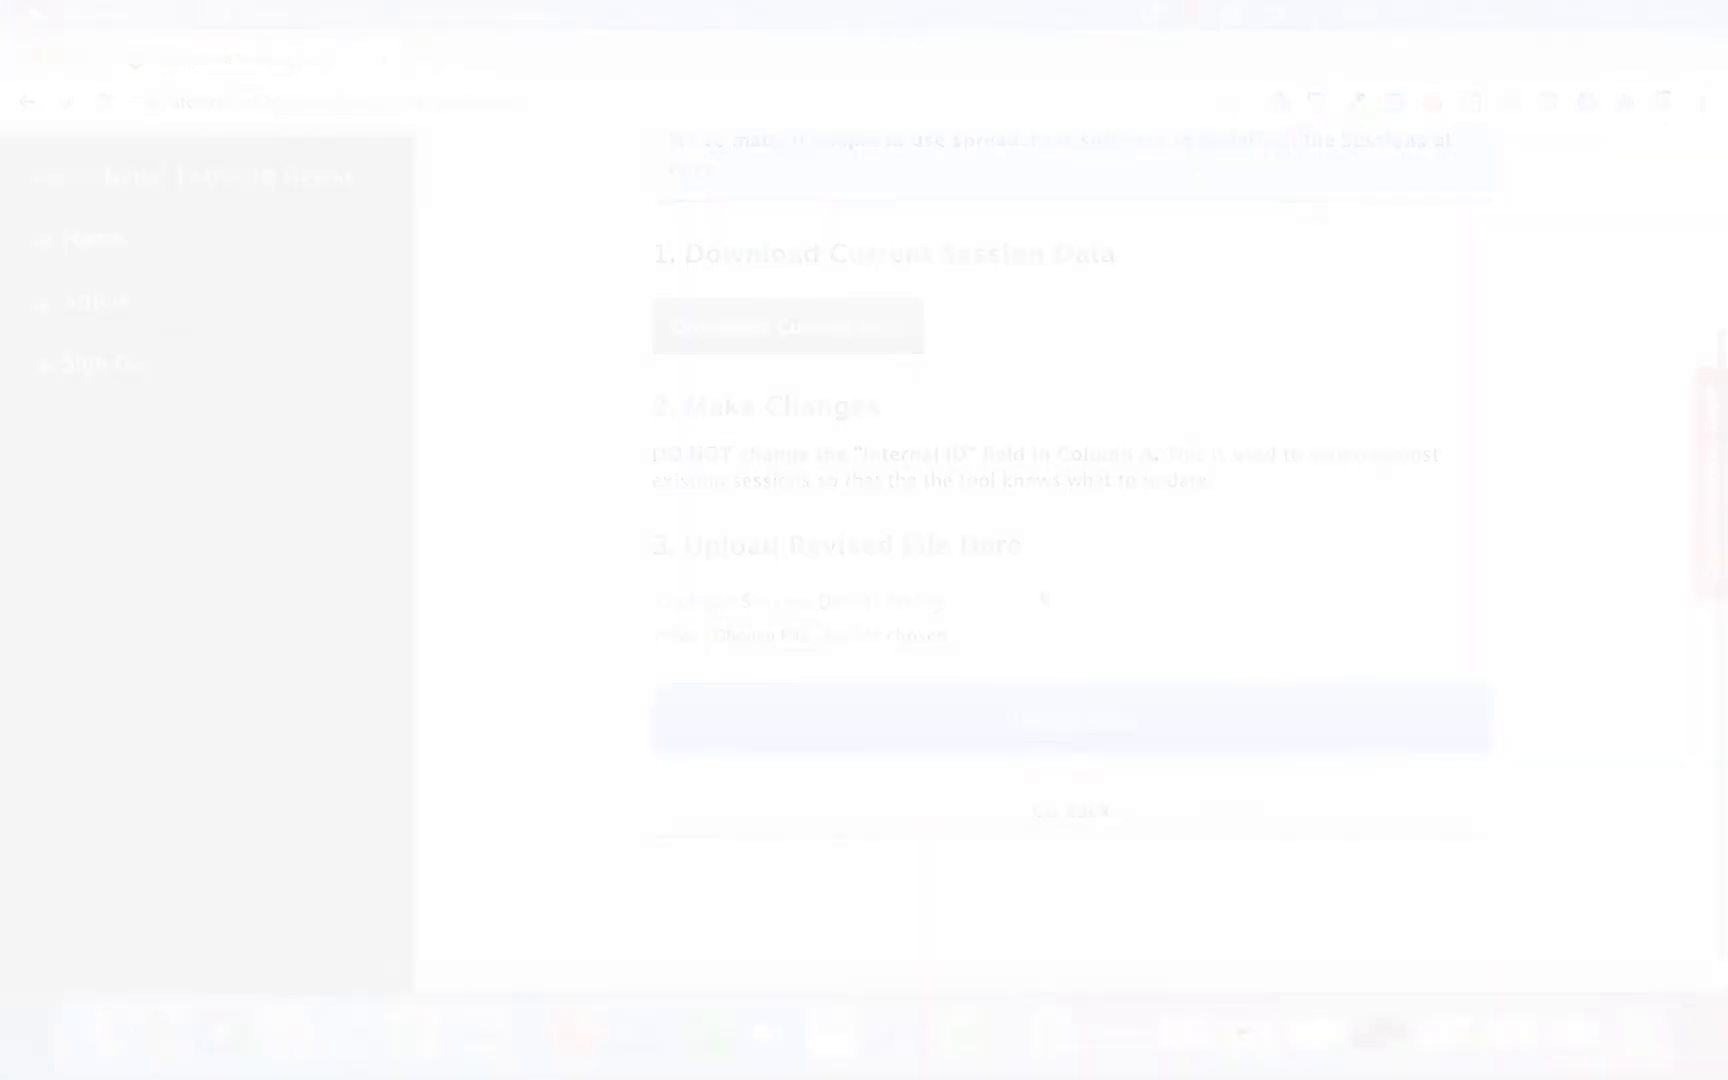